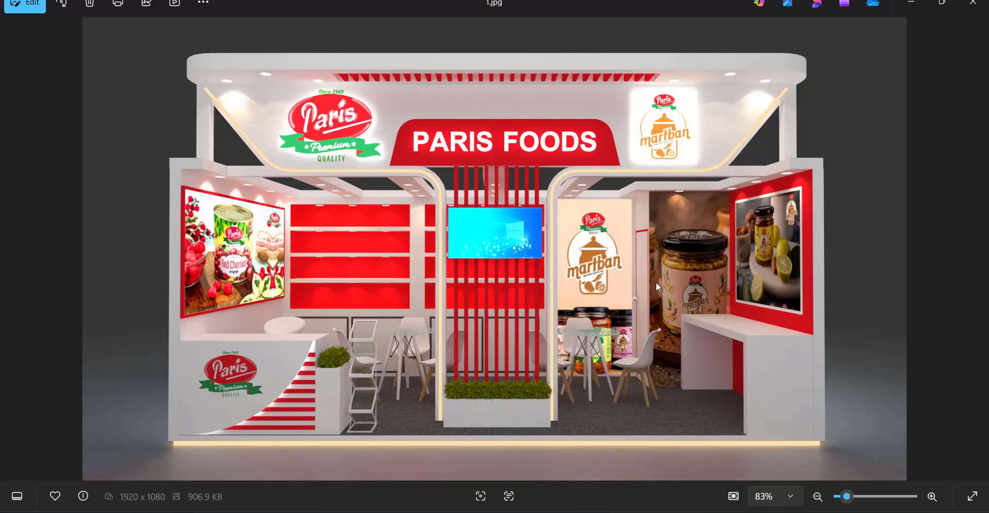
# Examine the front view render of the Paris Foods exhibition stall, including its fascia, display walls and counters.
pyautogui.scroll(2, 581, 171)
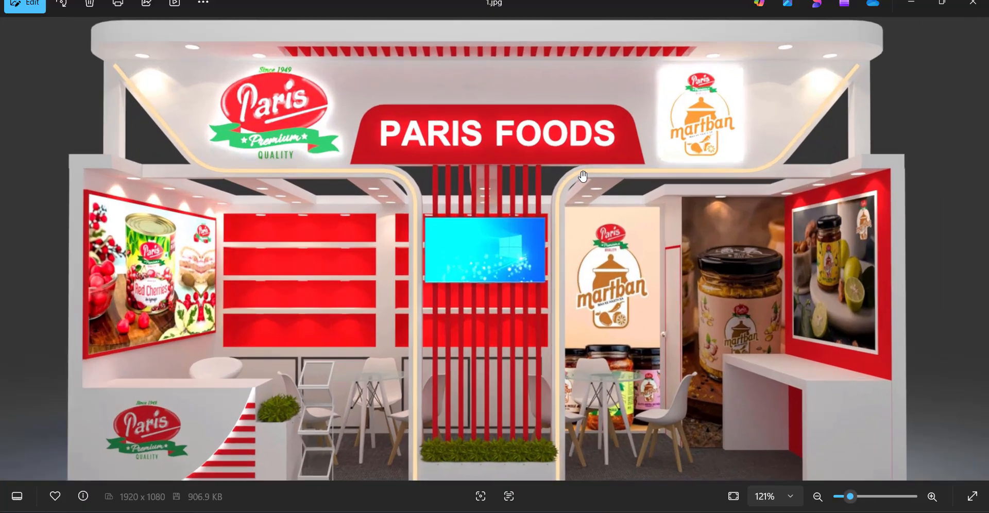
pyautogui.scroll(-2, 581, 171)
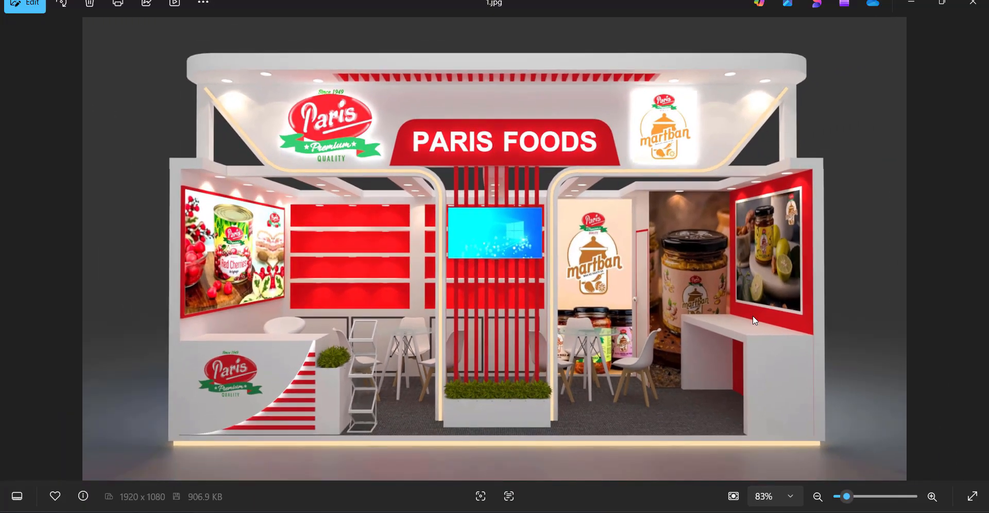
pyautogui.scroll(2, 347, 258)
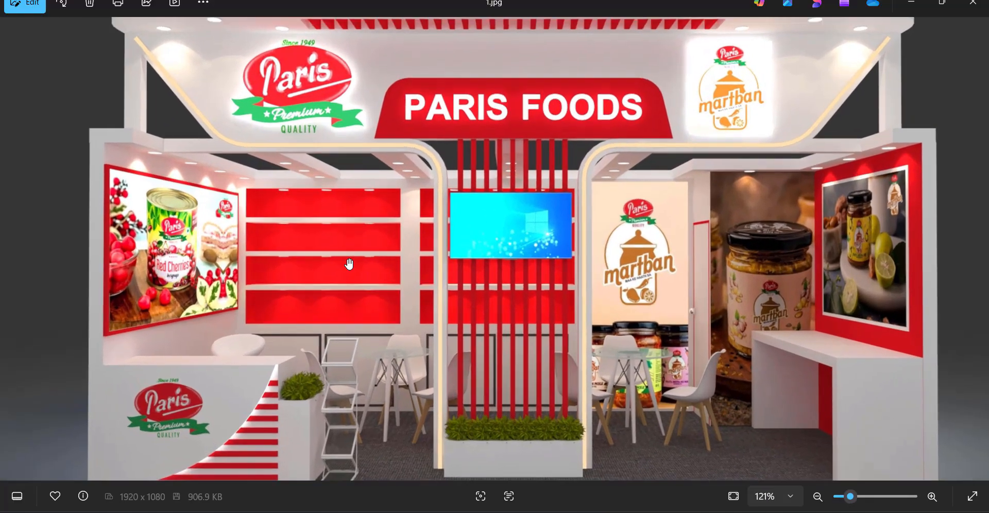
pyautogui.scroll(-2, 348, 263)
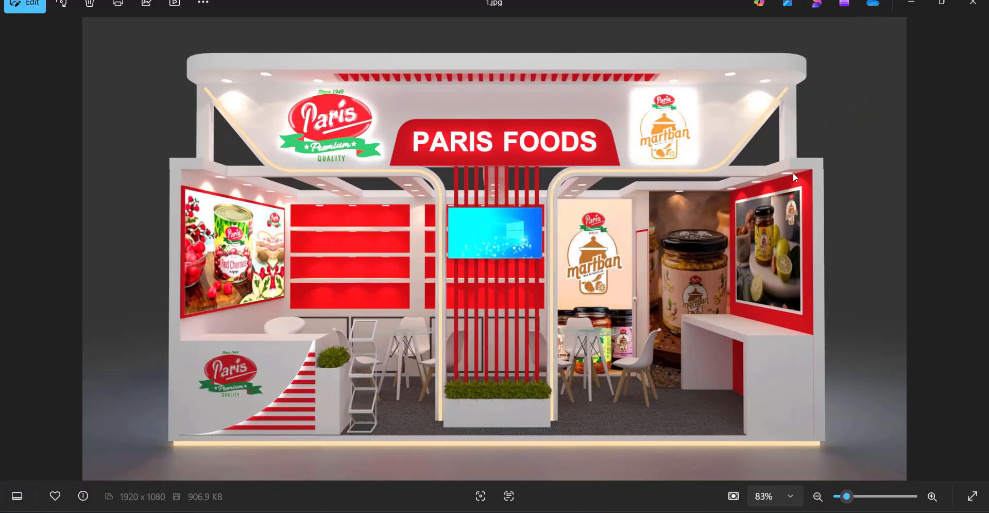
pyautogui.scroll(1, 793, 172)
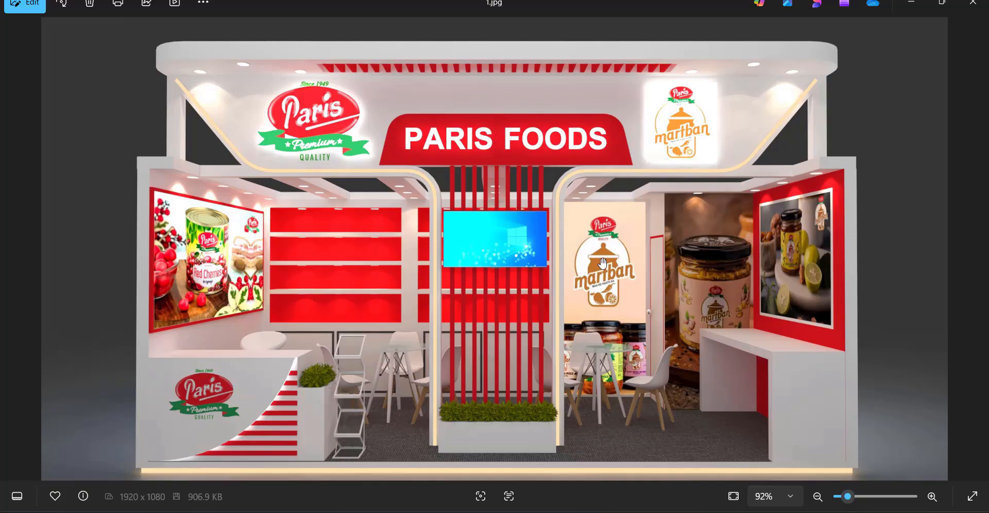
pyautogui.scroll(1, 588, 143)
pyautogui.scroll(-2, 589, 143)
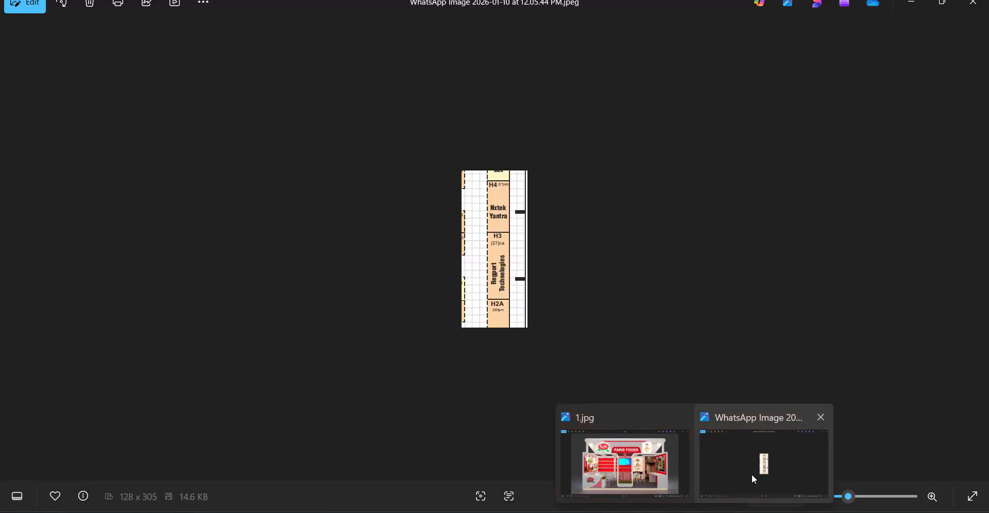
# Examine stall H3 on the floor plan image and the existing Regport Technologies stall render.
pyautogui.click(752, 474)
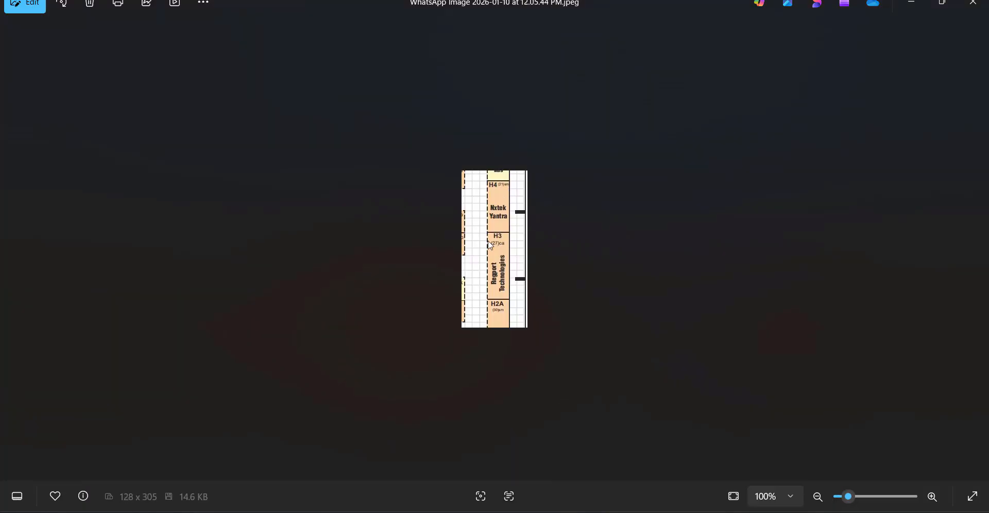
pyautogui.scroll(5, 490, 245)
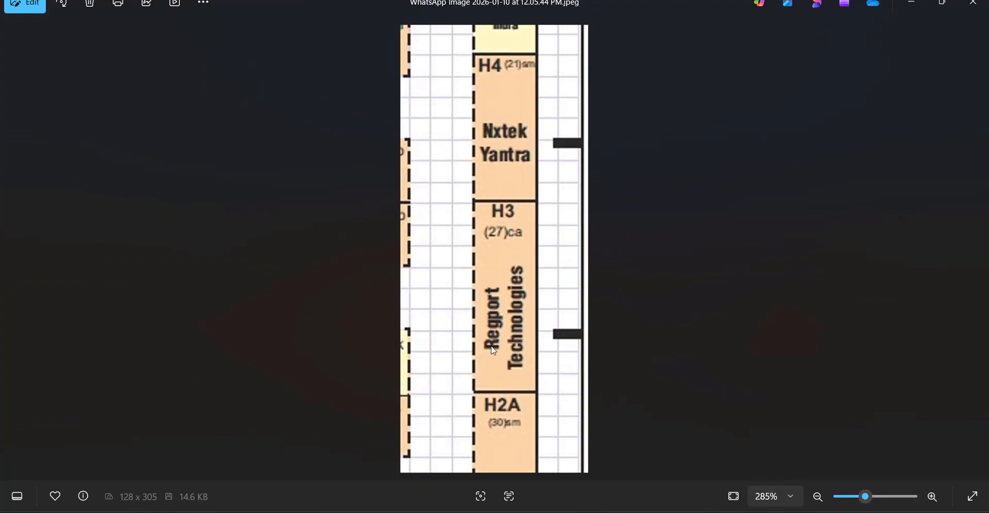
pyautogui.scroll(2, 493, 350)
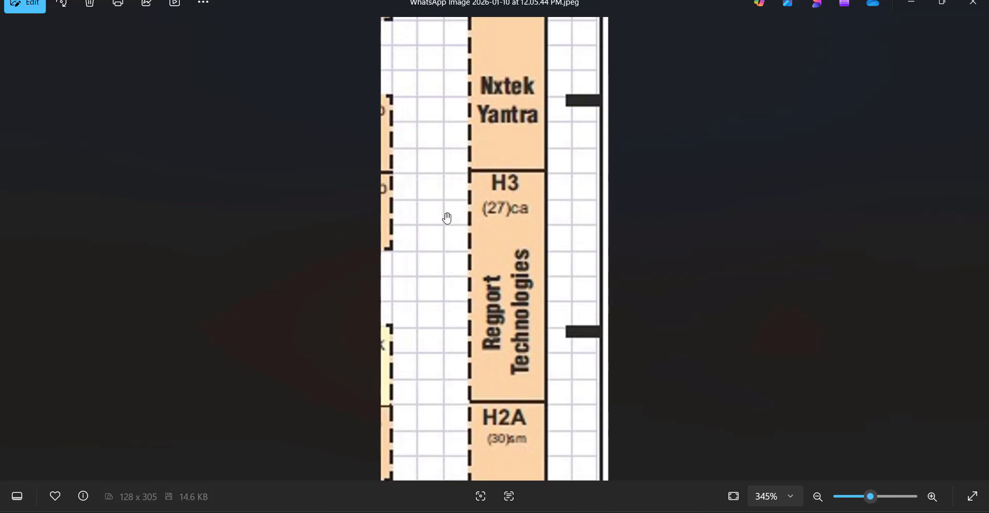
pyautogui.scroll(-4, 470, 284)
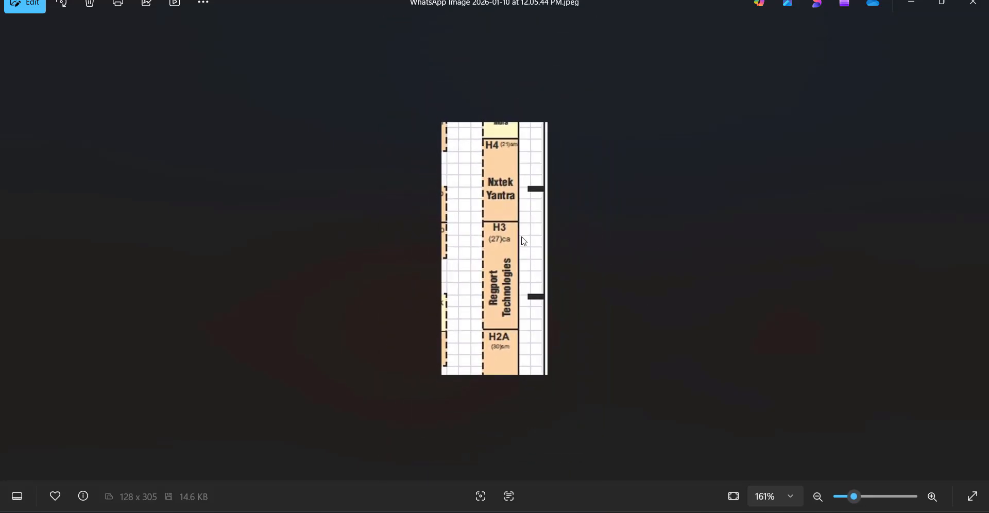
pyautogui.scroll(-2, 711, 227)
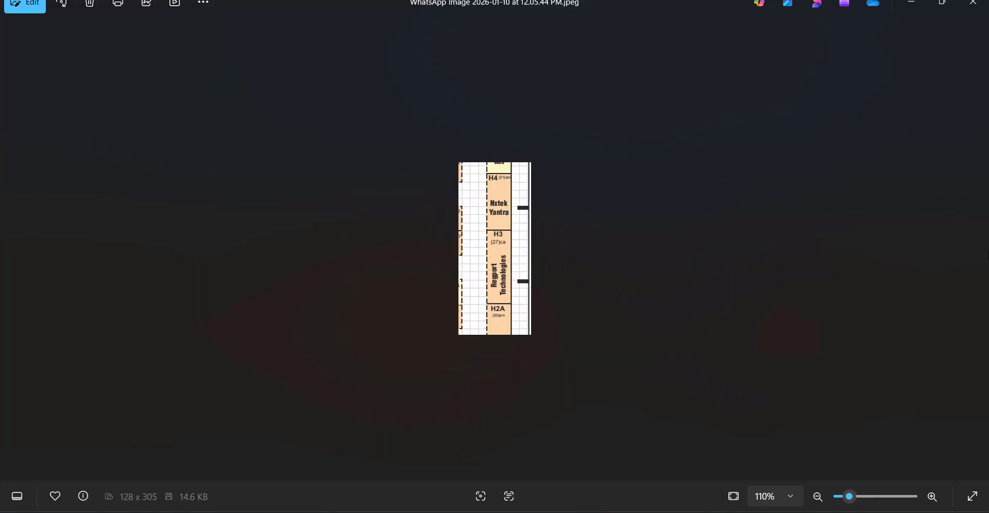
pyautogui.scroll(-1, 447, 259)
pyautogui.click(3, 231)
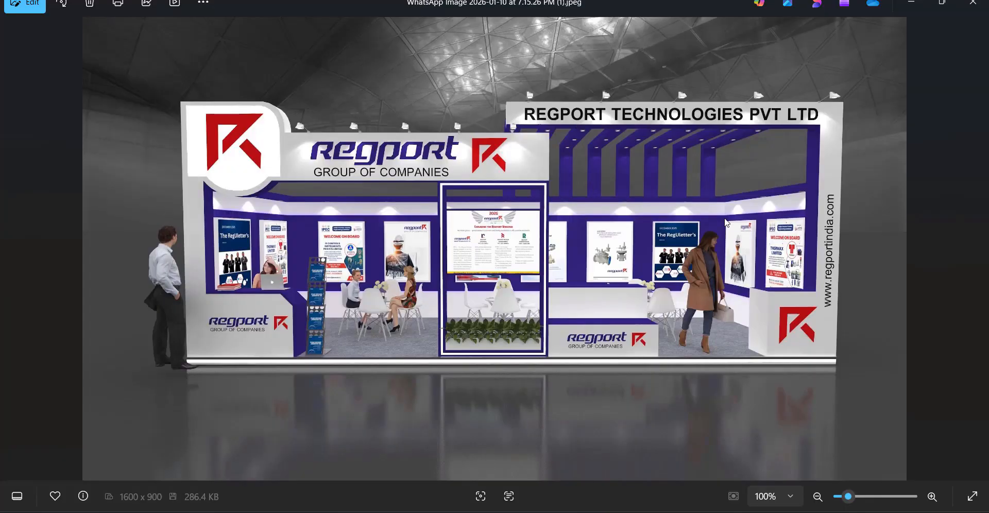
pyautogui.scroll(2, 581, 217)
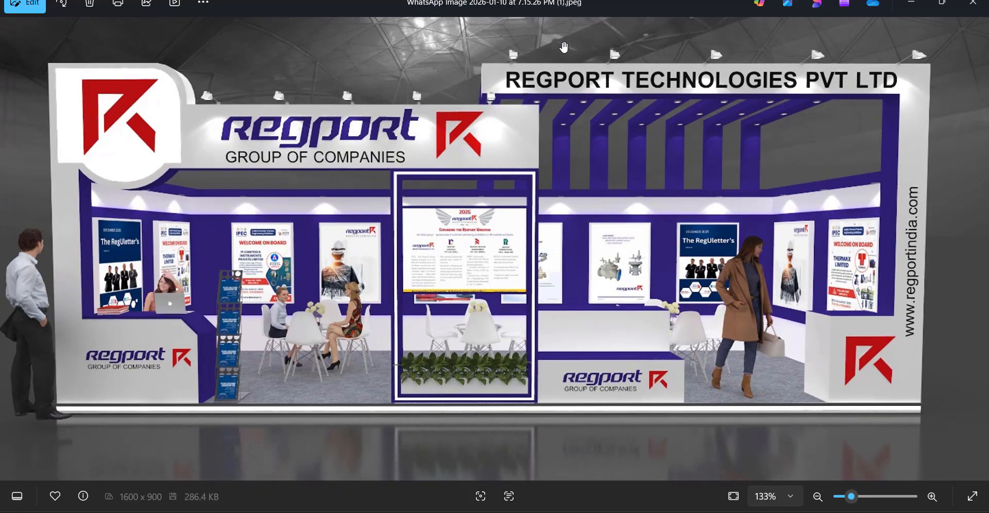
pyautogui.scroll(-2, 882, 324)
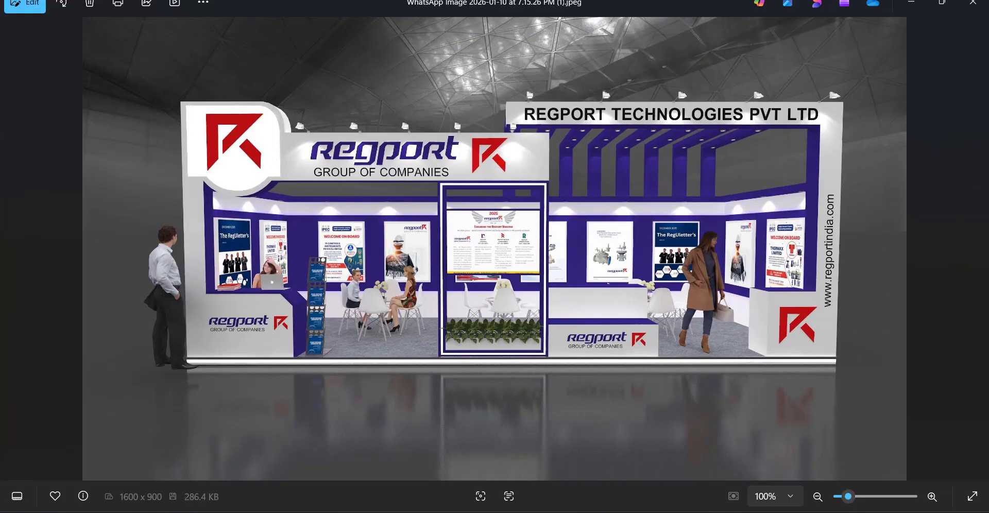
# Compare the Paris Foods stall's front and elevated renders with the Regport Technologies stall render.
pyautogui.click(633, 462)
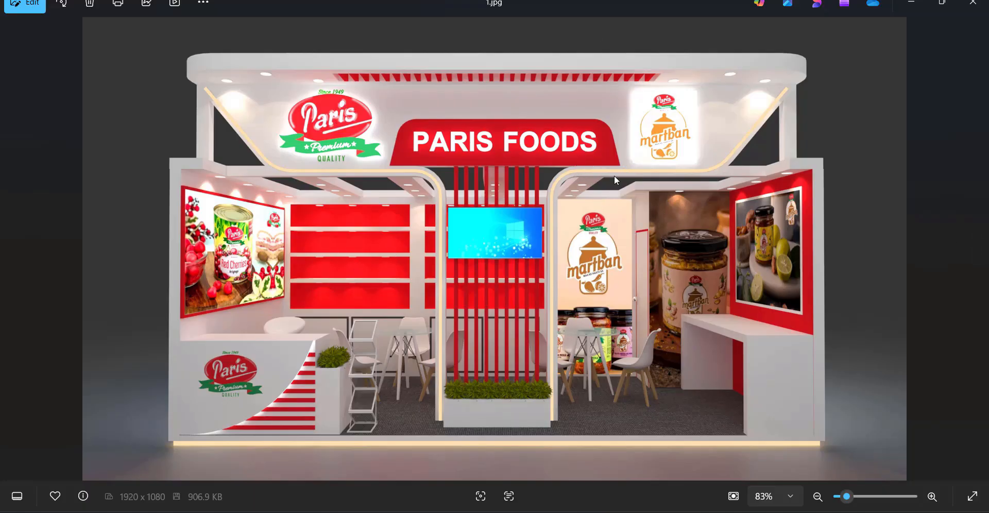
pyautogui.scroll(3, 614, 175)
pyautogui.scroll(-3, 614, 176)
pyautogui.scroll(2, 468, 99)
pyautogui.scroll(-2, 468, 99)
pyautogui.click(977, 247)
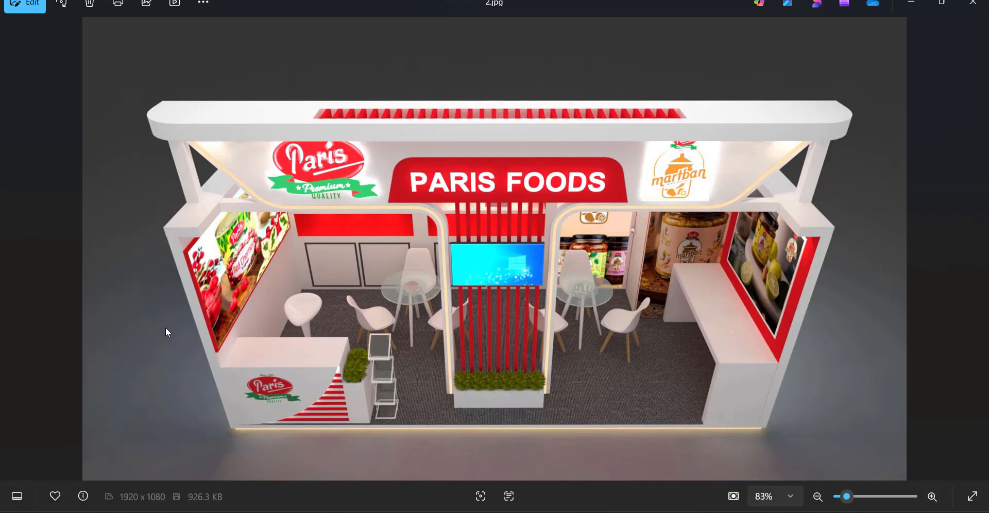
pyautogui.press('Left')
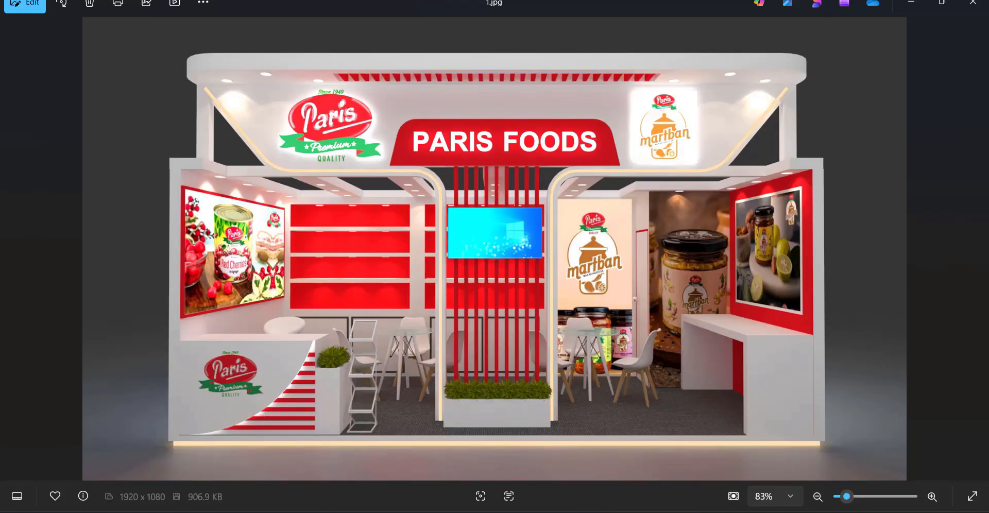
pyautogui.moveTo(696, 507)
pyautogui.click(745, 474)
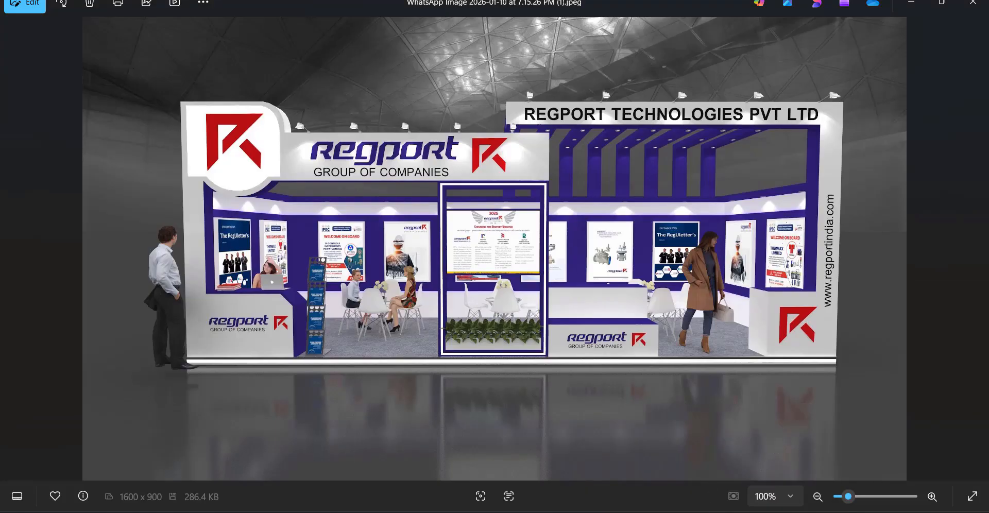
pyautogui.moveTo(695, 507)
pyautogui.click(604, 412)
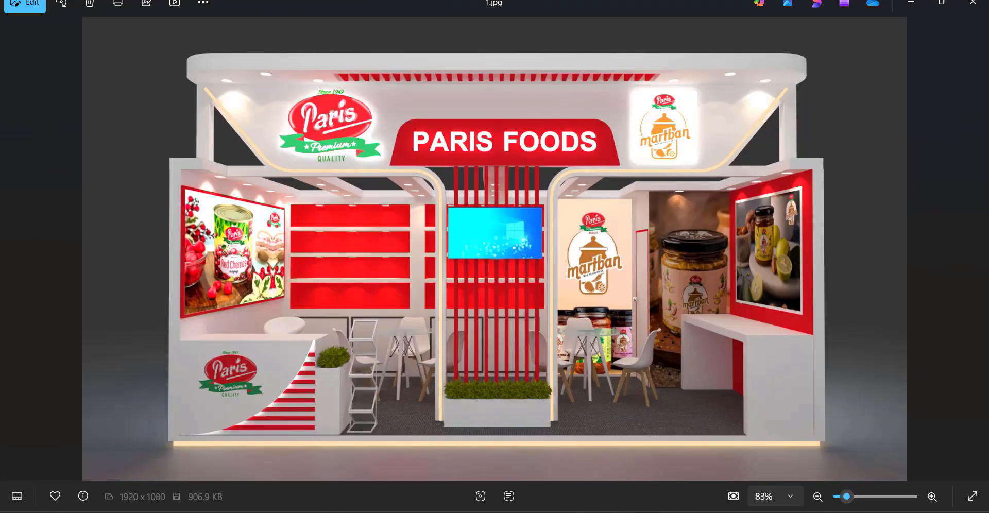
# Switch to 3ds Max and draw a rectangle about 13.6' wide and 6.2' long in the Top view.
pyautogui.moveTo(671, 486)
pyautogui.click(706, 456)
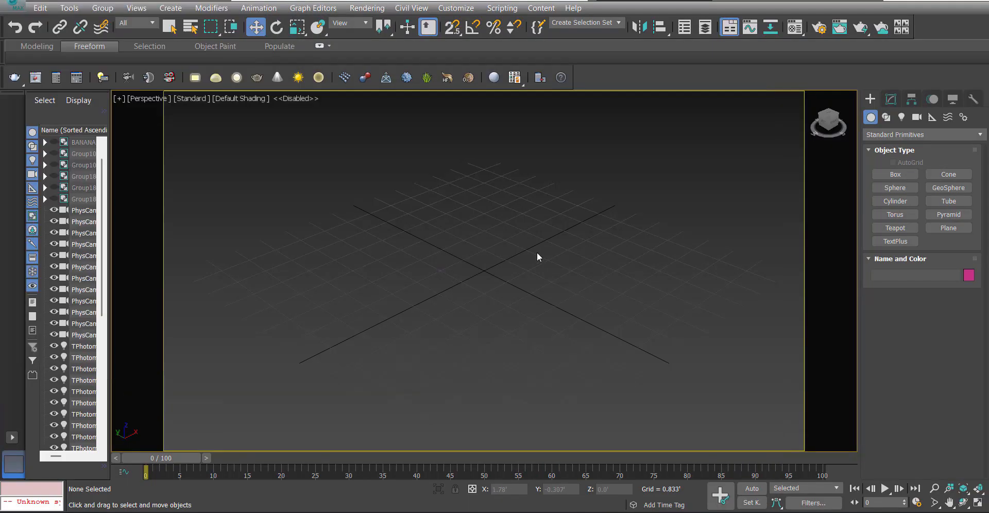
pyautogui.press('t')
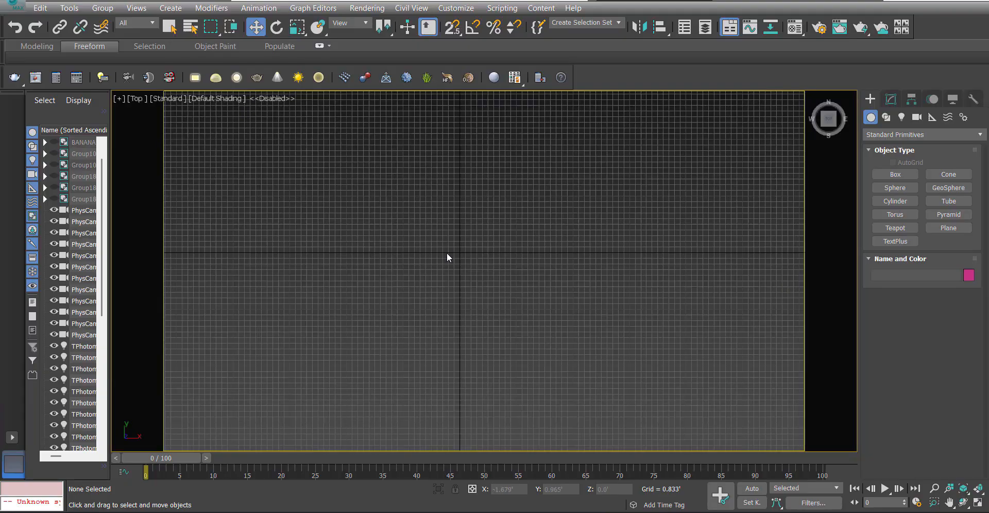
pyautogui.keyDown('ctrl'); pyautogui.rightClick(377, 239); pyautogui.keyUp('ctrl')
pyautogui.click(407, 168)
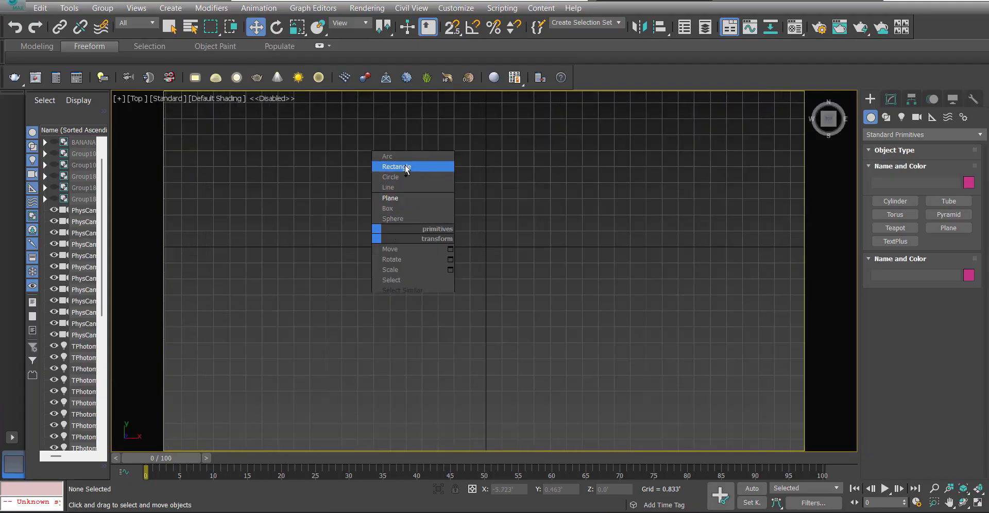
pyautogui.moveTo(268, 177); pyautogui.dragTo(530, 295)
pyautogui.press('w')
# Set the rectangle's width to 9 m and its length to 3 m.
pyautogui.click(891, 99)
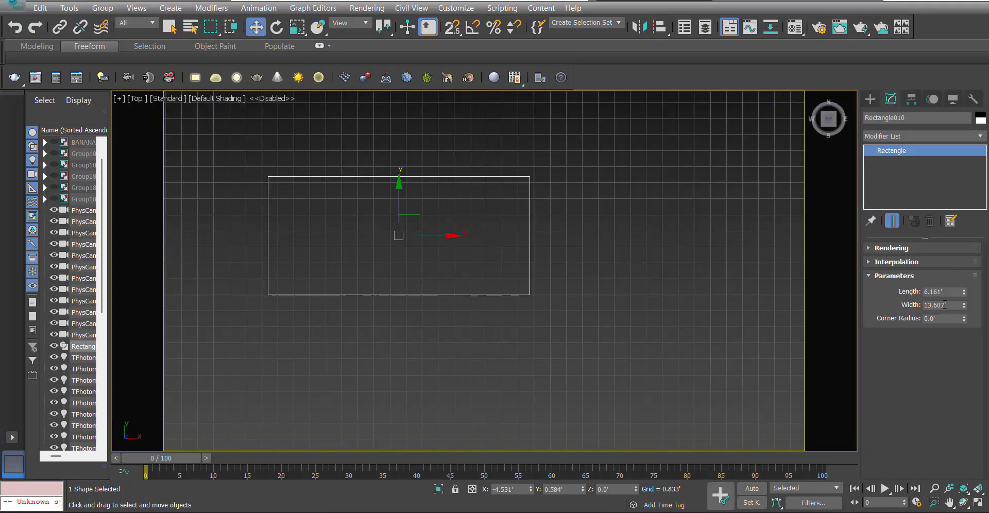
pyautogui.doubleClick(941, 304)
pyautogui.write('9m')
pyautogui.hotkey('shift', 'Tab')
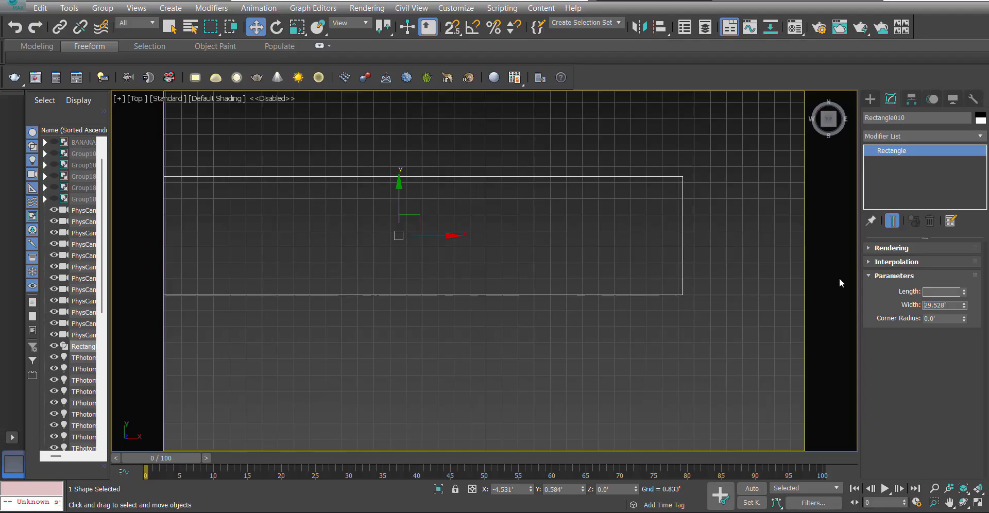
pyautogui.write('3m')
pyautogui.press('Return')
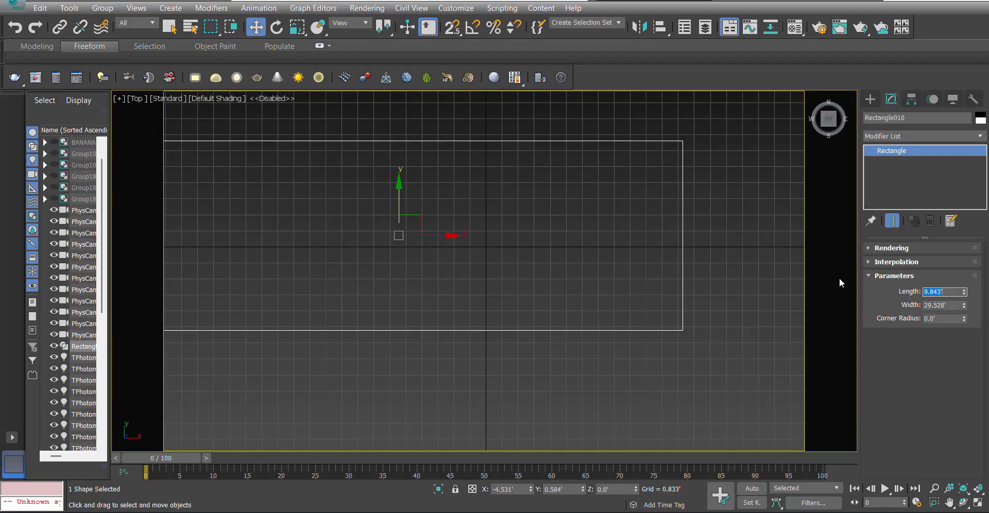
# Move the rectangle to the origin by setting its X and Y positions to 0.
pyautogui.scroll(-2, 476, 294)
pyautogui.doubleClick(510, 488)
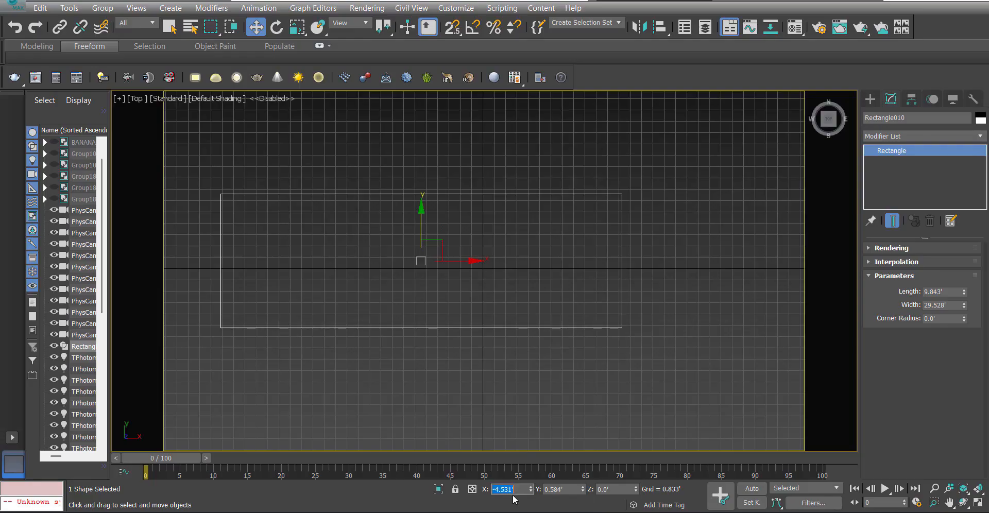
pyautogui.write('0')
pyautogui.press('Tab')
pyautogui.write('0')
pyautogui.press('Return')
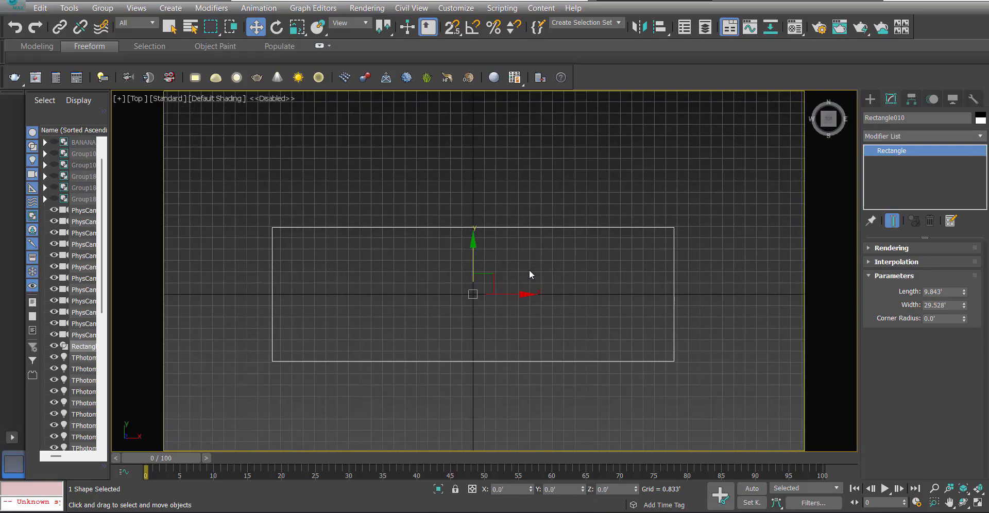
# Add an Extrude modifier to the rectangle with an amount of 2 inches (0.167').
pyautogui.press('f')
pyautogui.scroll(3, 498, 278)
pyautogui.click(897, 135)
pyautogui.write('ex')
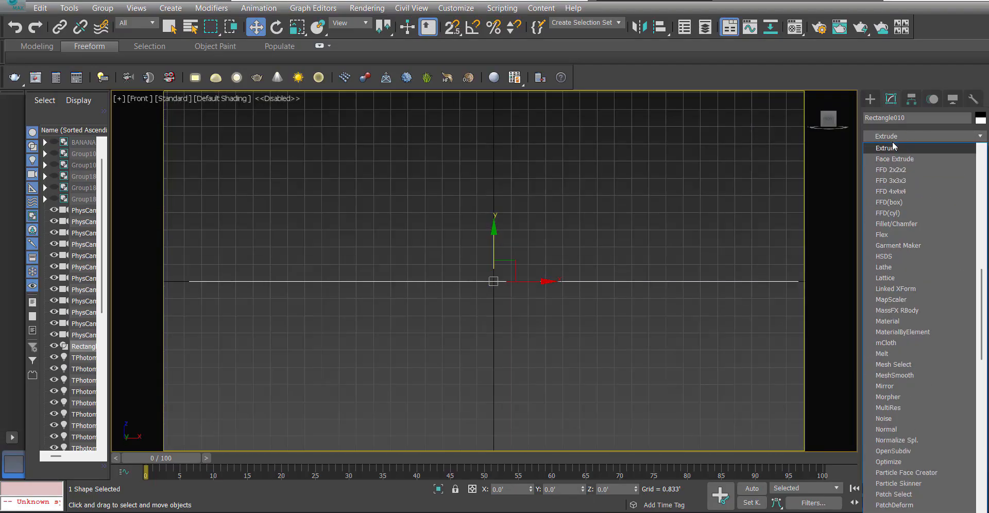
pyautogui.click(893, 149)
pyautogui.doubleClick(942, 265)
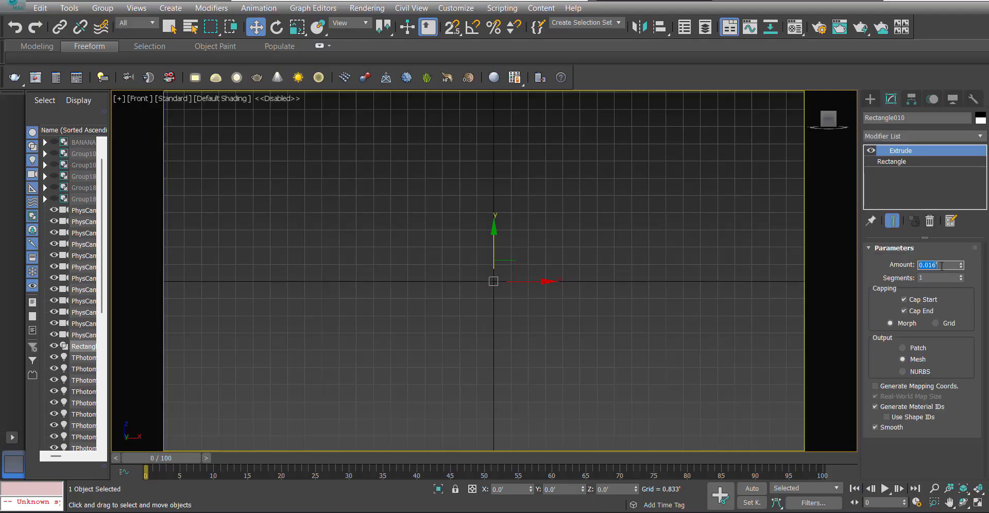
pyautogui.write('2')
pyautogui.press('Return')
# Clone the slab as one copy snapped directly on top of the original in the Front view.
pyautogui.scroll(4, 509, 265)
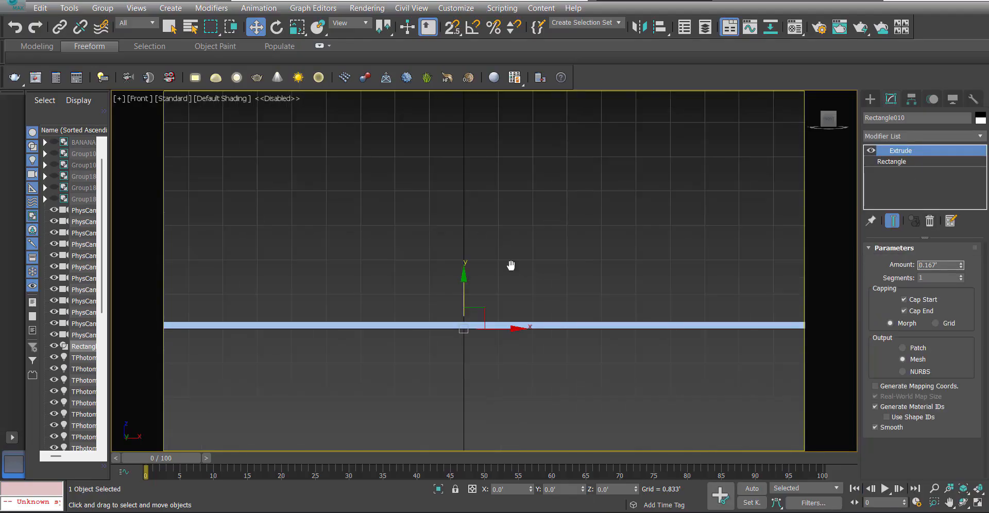
pyautogui.press('s')
pyautogui.scroll(2, 466, 341)
pyautogui.keyDown('shift'); pyautogui.moveTo(450, 334); pyautogui.dragTo(466, 352); pyautogui.keyUp('shift')
pyautogui.click(433, 216)
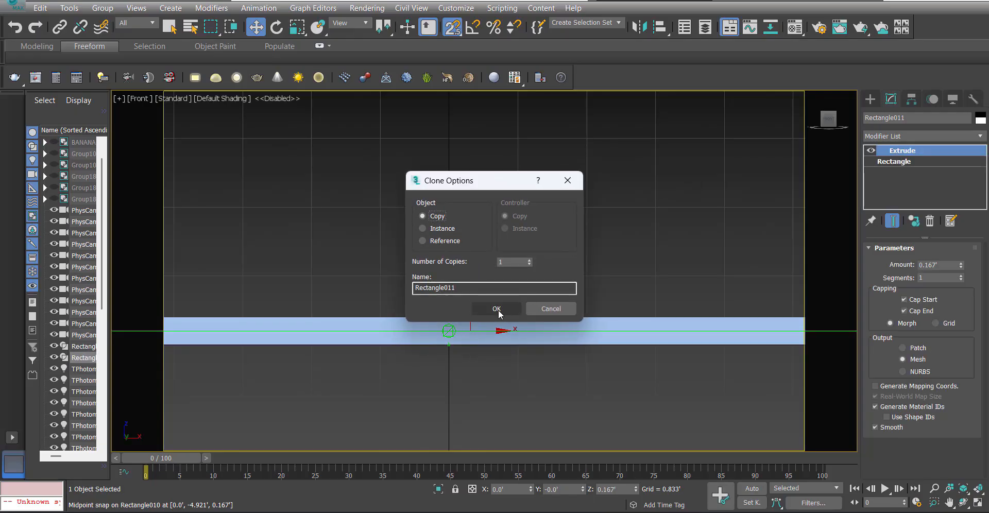
pyautogui.click(496, 307)
# Shrink the lower slab's base rectangle to a length of 9.643' and a width of 29.328'.
pyautogui.click(466, 338)
pyautogui.press('t')
pyautogui.scroll(2, 472, 337)
pyautogui.press('F3')
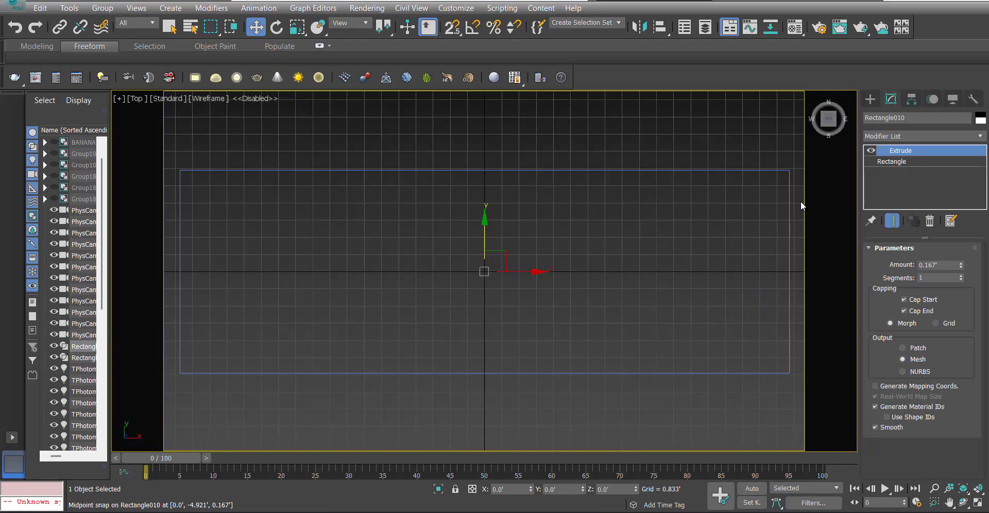
pyautogui.scroll(5, 814, 170)
pyautogui.click(906, 162)
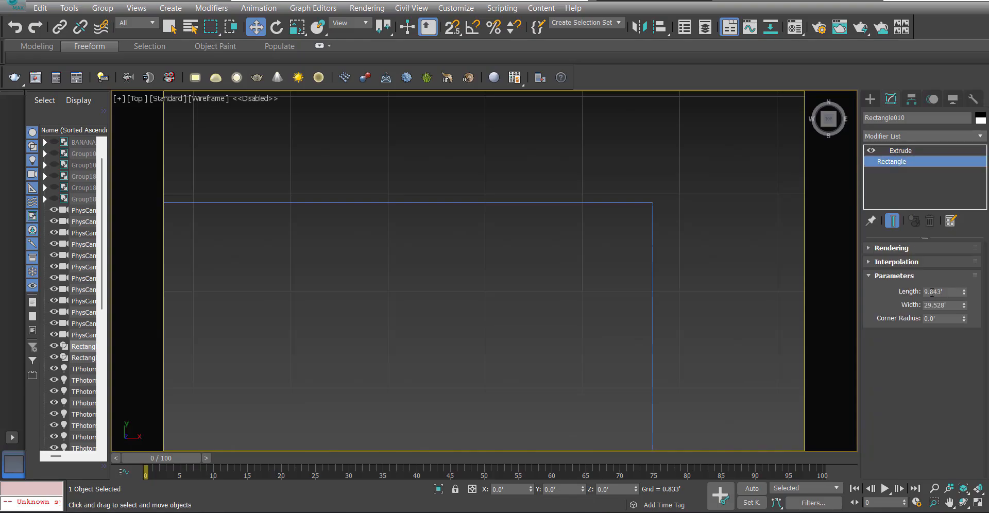
pyautogui.click(932, 292)
pyautogui.write('6')
pyautogui.press('Tab')
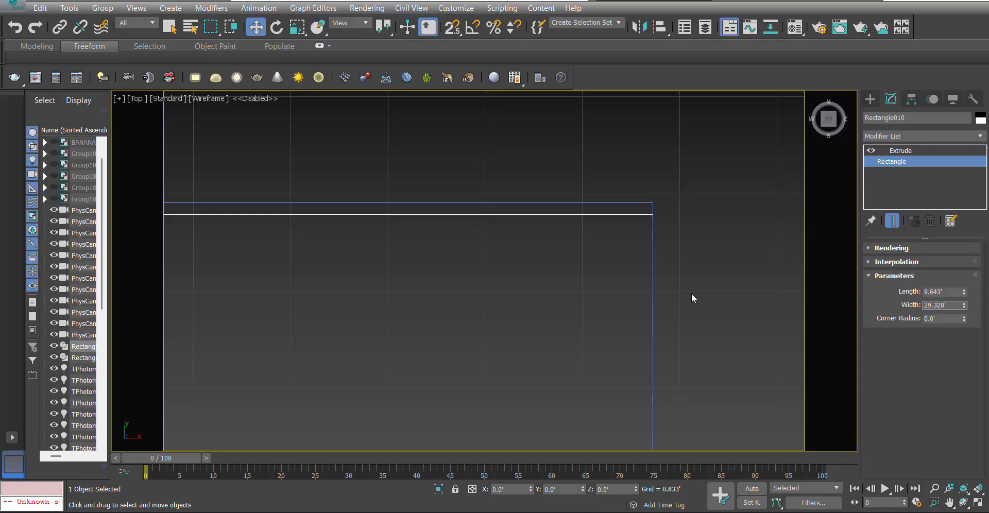
pyautogui.write('0')
pyautogui.press('Return')
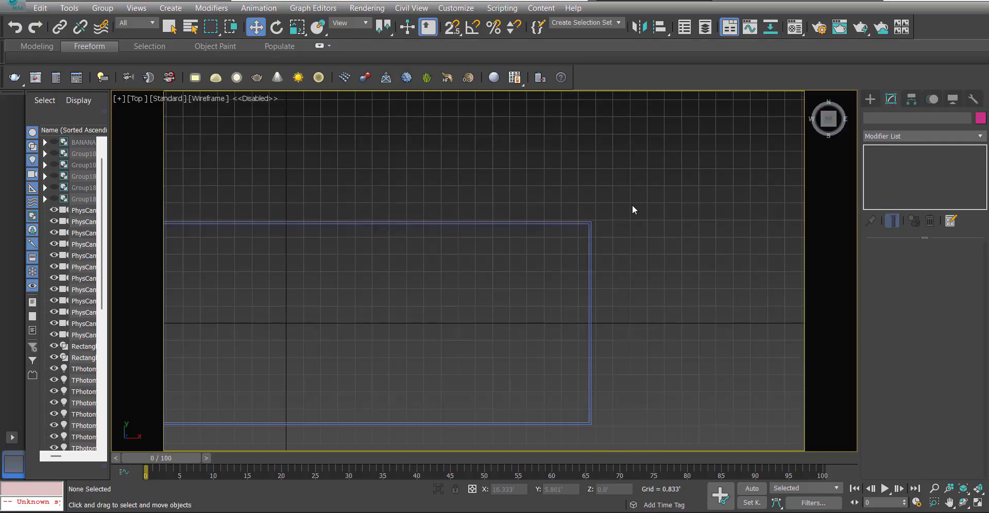
# Inspect the two stacked platform slabs and their inset edge in the Top, Front and Perspective views.
pyautogui.moveTo(632, 205); pyautogui.dragTo(565, 255)
pyautogui.scroll(-5, 567, 258)
pyautogui.moveTo(570, 262); pyautogui.dragTo(588, 273, button='middle')
pyautogui.press('f')
pyautogui.scroll(-4, 528, 295)
pyautogui.moveTo(536, 297)
pyautogui.mouseDown(button='middle')
pyautogui.moveTo(485, 311)
pyautogui.moveTo(521, 279)
pyautogui.moveTo(406, 340)
pyautogui.moveTo(463, 330)
pyautogui.moveTo(366, 286)
pyautogui.mouseUp(button='middle')
pyautogui.press('p')
pyautogui.press('F3')
pyautogui.scroll(3, 486, 310)
pyautogui.click(521, 278)
# In the Top view, draw an open three-sided line snapped to the platform corners, covering both short sides and the back edge.
pyautogui.press('t')
pyautogui.press('x')
pyautogui.scroll(4, 498, 243)
pyautogui.press('F3')
pyautogui.rightClick(367, 286)
pyautogui.click(382, 239)
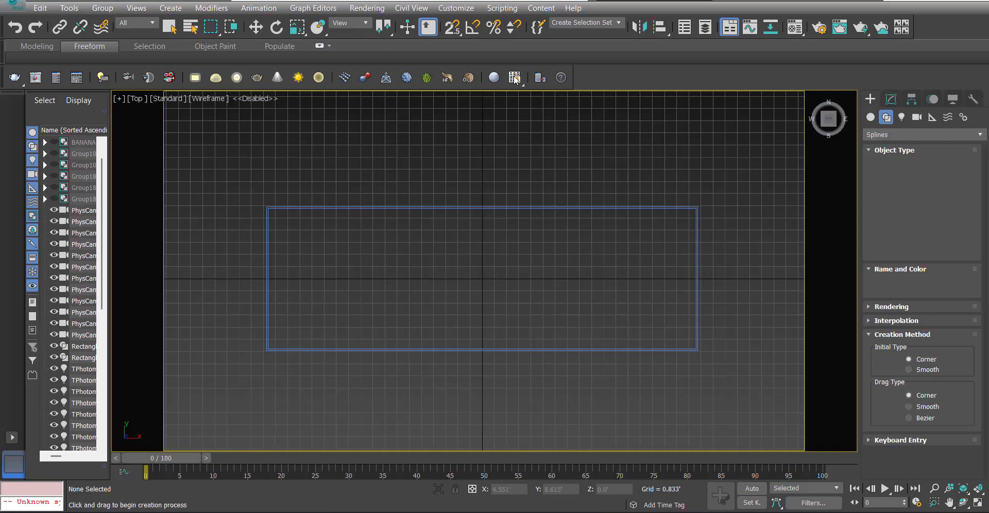
pyautogui.press('s')
pyautogui.scroll(2, 218, 327)
pyautogui.click(283, 364)
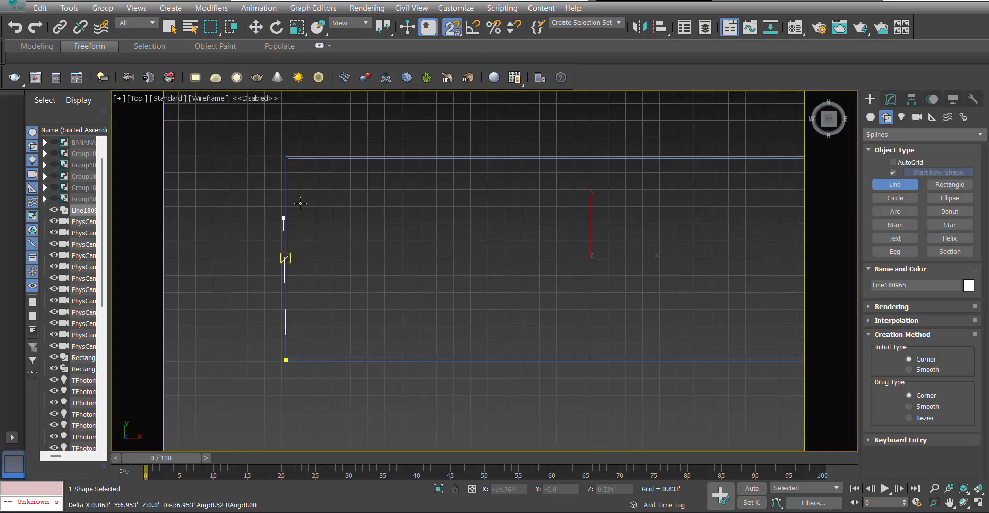
pyautogui.click(279, 151)
pyautogui.scroll(-7, 177, 168)
pyautogui.scroll(2, 361, 162)
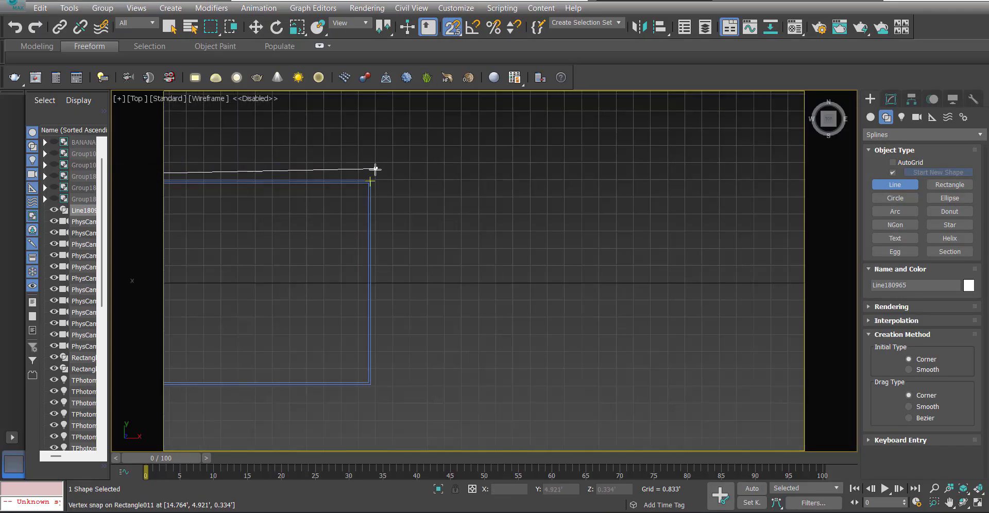
pyautogui.click(370, 179)
pyautogui.scroll(3, 386, 361)
pyautogui.click(343, 367)
pyautogui.rightClick(343, 366)
pyautogui.rightClick(343, 366)
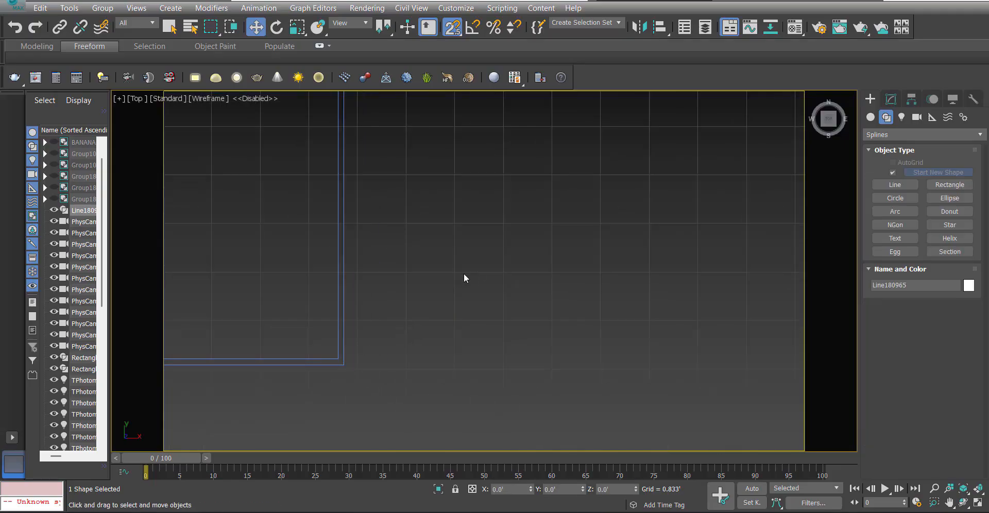
# Select the whole three-sided line at spline sub-object level.
pyautogui.scroll(-7, 585, 341)
pyautogui.press('3')
pyautogui.moveTo(483, 220); pyautogui.dragTo(613, 321)
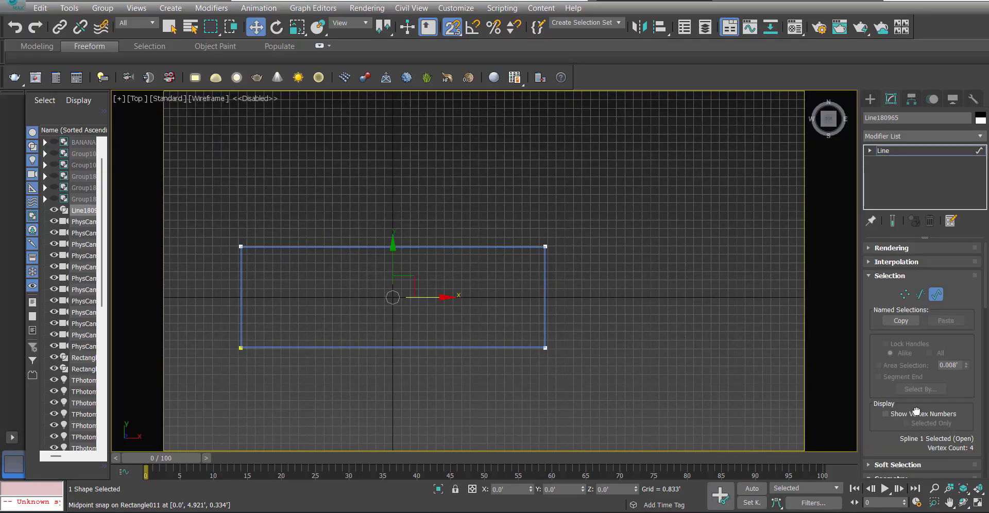
pyautogui.scroll(-10, 922, 351)
# Try to outline the wall spline by 4 inches, and undo it.
pyautogui.click(949, 418)
pyautogui.write('4"')
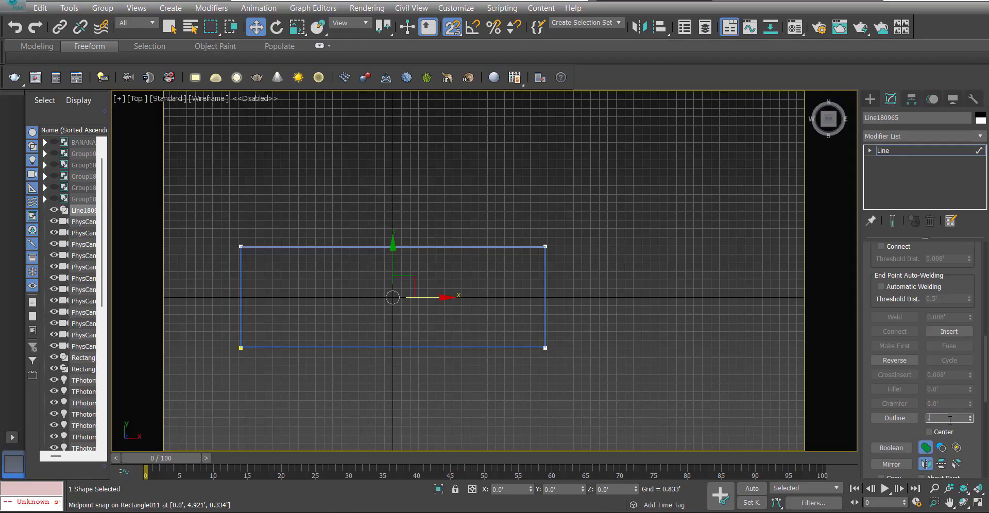
pyautogui.press('Return')
pyautogui.click(673, 267)
pyautogui.hotkey('ctrl', 'z')
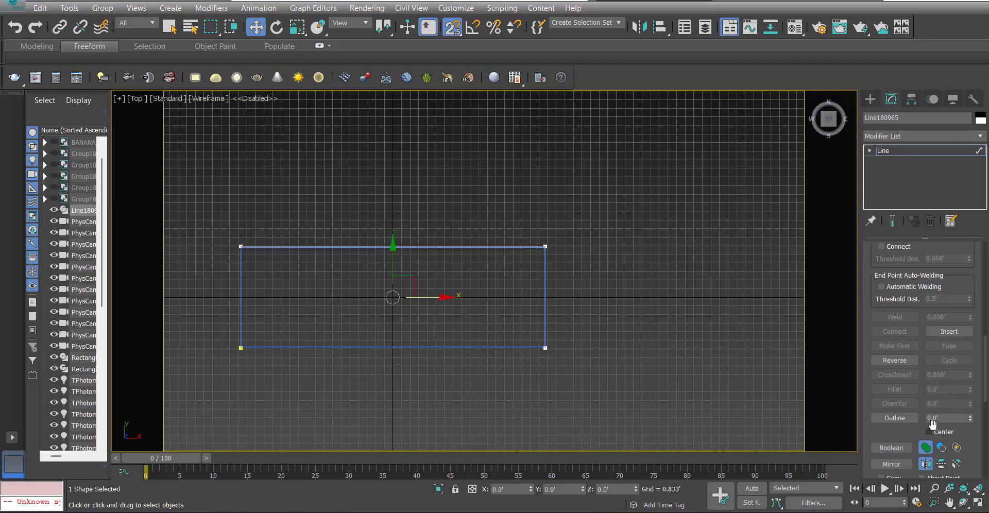
# Outline the wall spline by -4 inches toward the inside of the platform.
pyautogui.click(944, 419)
pyautogui.write('-4"')
pyautogui.press('Return')
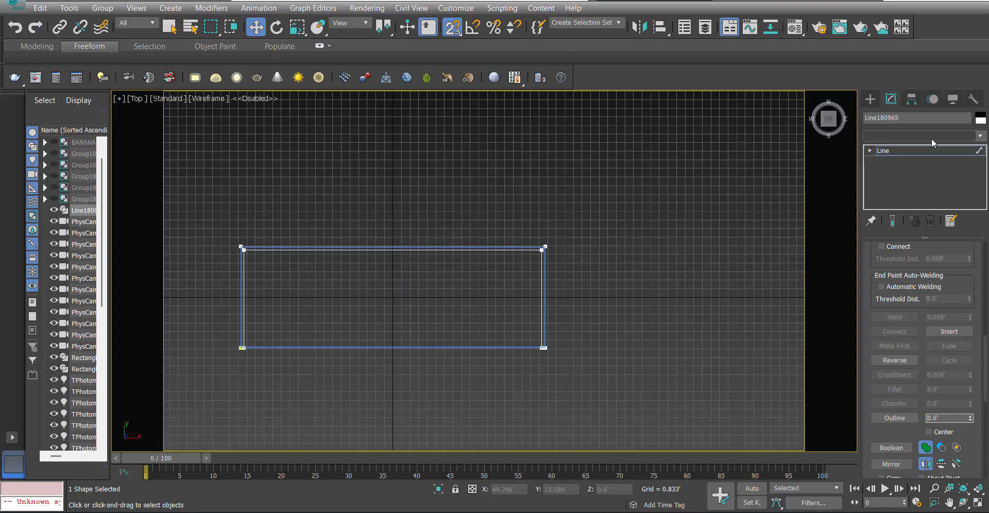
# Add an Extrude modifier to the outlined wall spline with an amount of 8'.
pyautogui.click(932, 137)
pyautogui.click(904, 146)
pyautogui.press('z')
pyautogui.press('f')
pyautogui.moveTo(467, 216); pyautogui.dragTo(518, 342, button='middle')
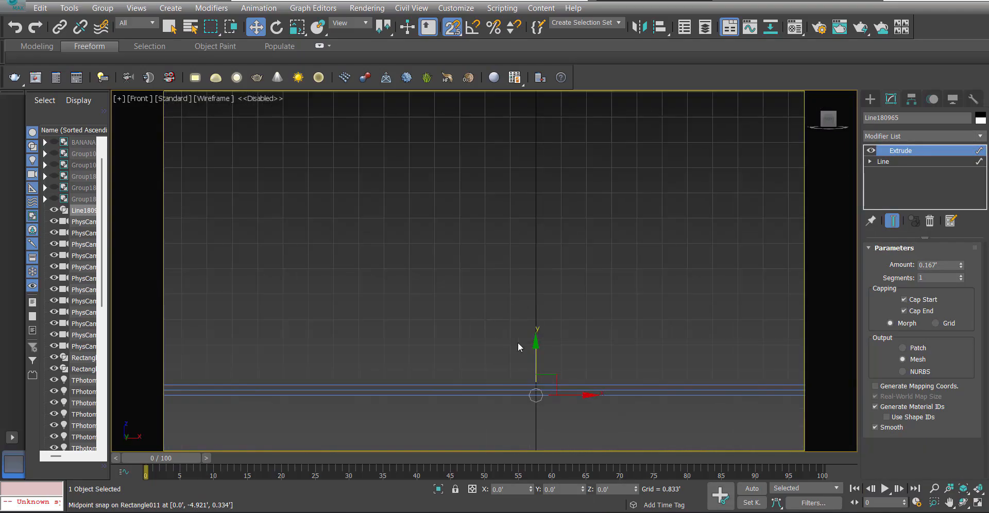
pyautogui.scroll(-3, 525, 345)
pyautogui.moveTo(528, 347); pyautogui.dragTo(406, 343)
pyautogui.moveTo(378, 361); pyautogui.dragTo(370, 368)
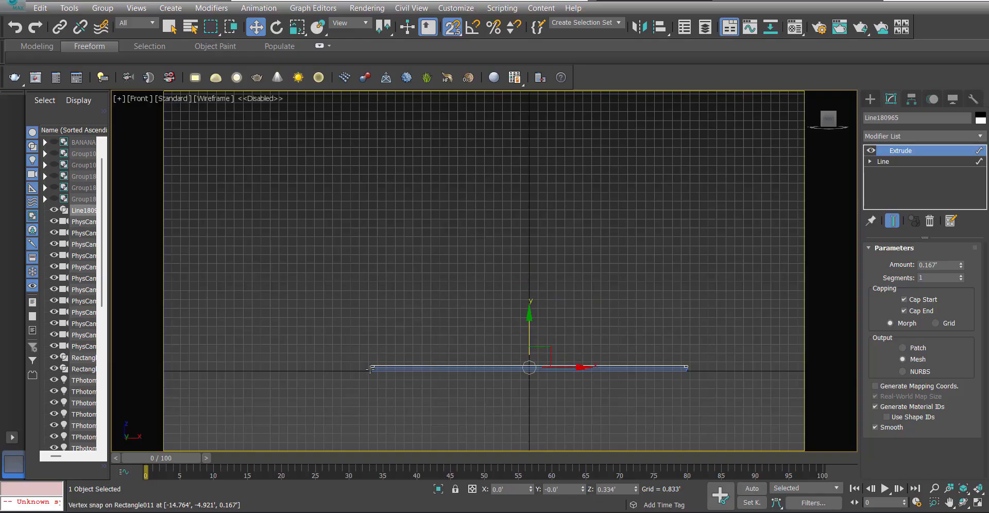
pyautogui.press('s')
pyautogui.scroll(5, 370, 369)
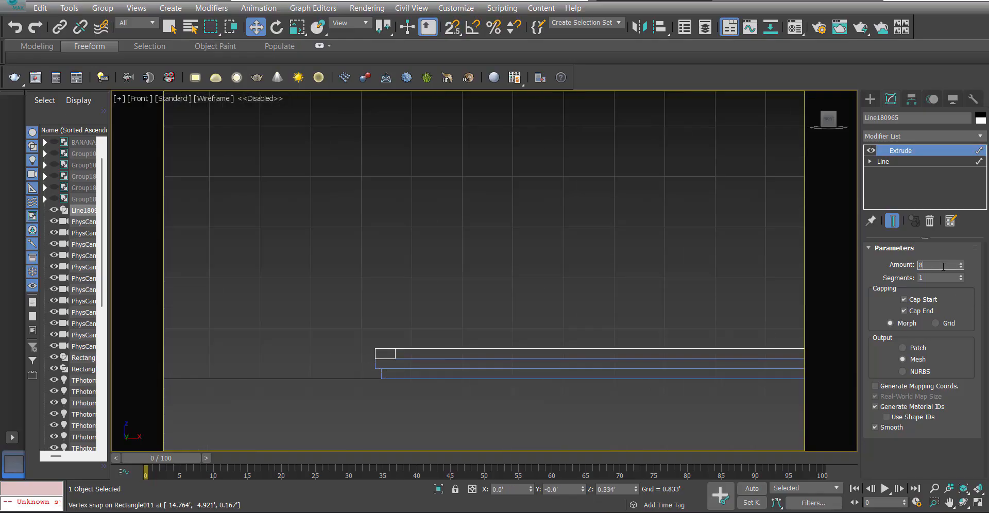
pyautogui.press('Return')
# Examine the U-shaped walls standing on the platform from several angles in the shaded Perspective view.
pyautogui.scroll(-7, 804, 200)
pyautogui.moveTo(624, 250); pyautogui.dragTo(393, 289, button='middle')
pyautogui.scroll(-4, 448, 266)
pyautogui.press('p')
pyautogui.press('F3')
pyautogui.scroll(5, 414, 273)
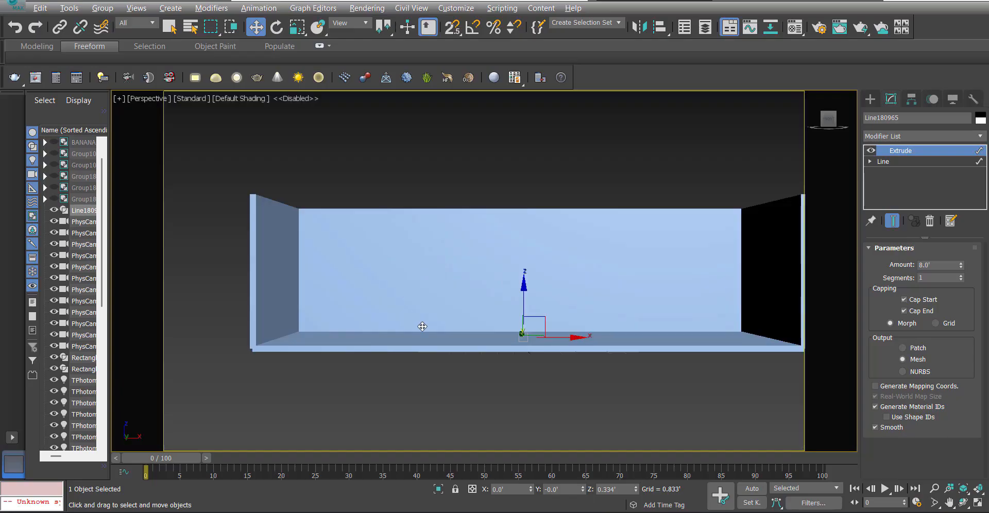
pyautogui.keyDown('alt'); pyautogui.moveTo(424, 327); pyautogui.dragTo(442, 312, button='middle'); pyautogui.keyUp('alt')
pyautogui.scroll(2, 443, 312)
pyautogui.scroll(-3, 418, 228)
pyautogui.keyDown('alt'); pyautogui.moveTo(434, 268); pyautogui.dragTo(470, 276, button='middle'); pyautogui.keyUp('alt')
pyautogui.scroll(2, 474, 273)
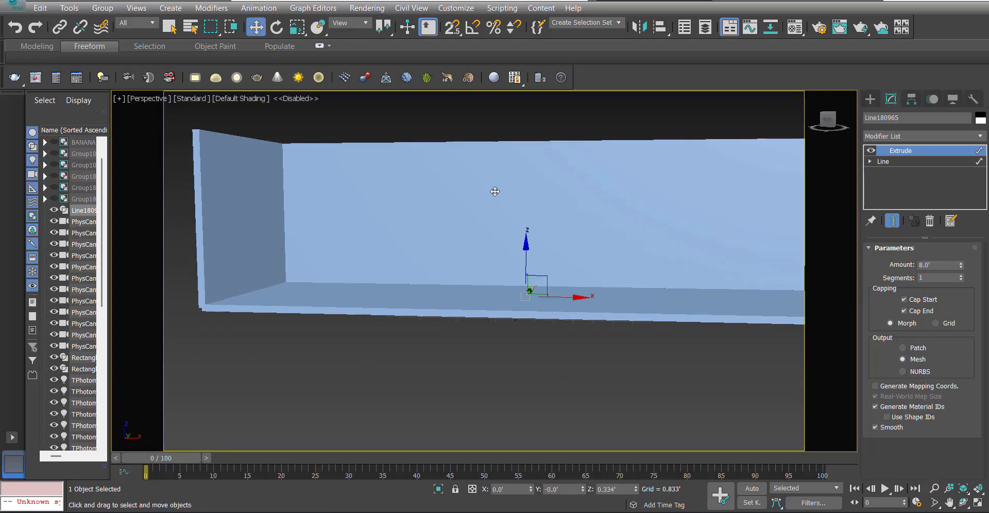
pyautogui.click(501, 106)
pyautogui.scroll(-4, 499, 237)
pyautogui.keyDown('alt'); pyautogui.moveTo(412, 262); pyautogui.dragTo(390, 313, button='middle'); pyautogui.keyUp('alt')
pyautogui.click(398, 271)
# Hide the grid in the Front view and frame the walls and both platform slabs in wireframe.
pyautogui.press('f')
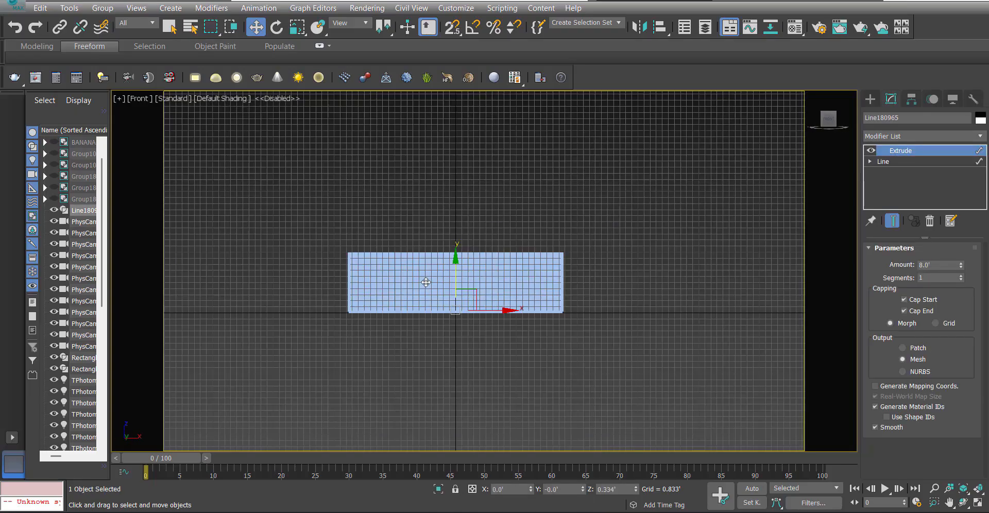
pyautogui.scroll(3, 419, 292)
pyautogui.press('g')
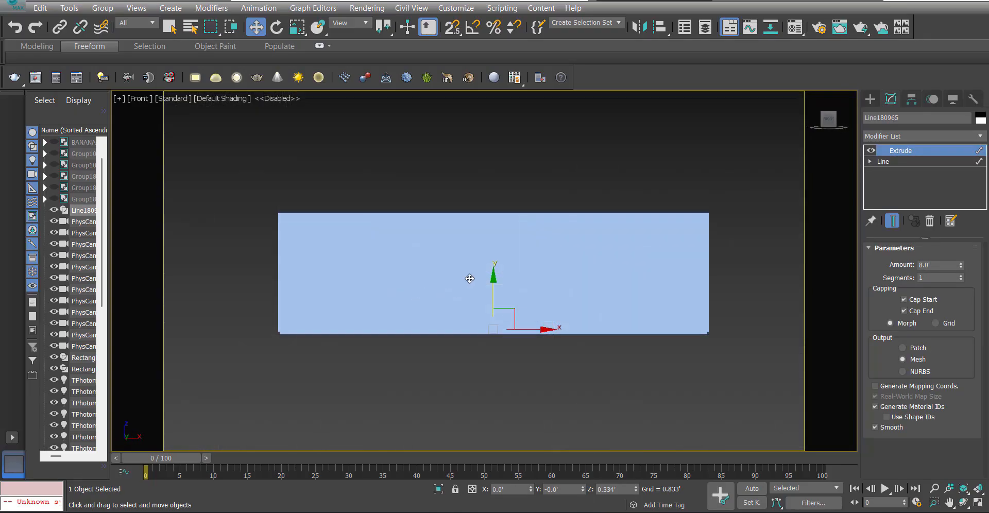
pyautogui.scroll(-4, 406, 268)
pyautogui.moveTo(280, 150); pyautogui.dragTo(508, 338)
pyautogui.press('z')
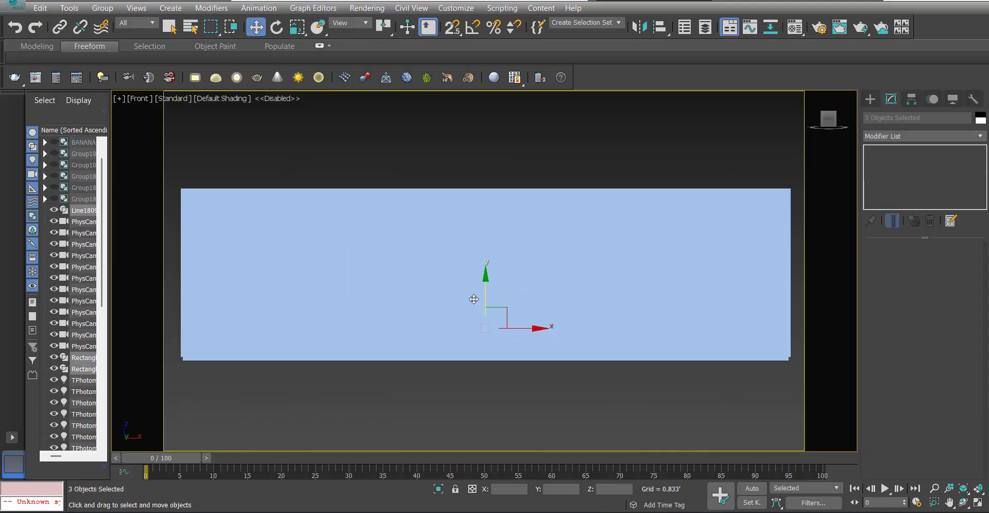
pyautogui.press('F3')
# Draw a rectangle about 3.4' long and 1.8' wide, snapped on top of the wall's upper-left corner in the Front view.
pyautogui.moveTo(285, 224); pyautogui.dragTo(401, 301, button='middle')
pyautogui.keyDown('ctrl'); pyautogui.rightClick(400, 299); pyautogui.keyUp('ctrl')
pyautogui.click(428, 233)
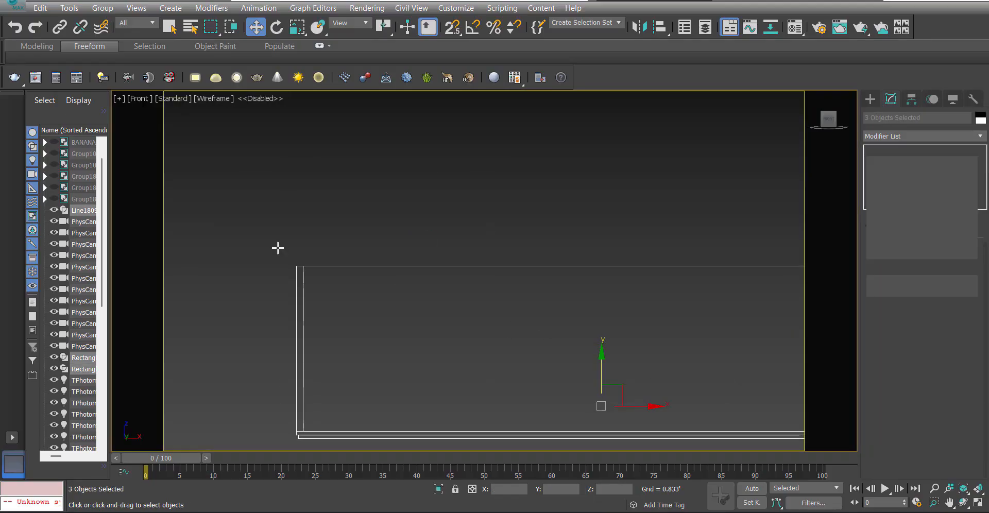
pyautogui.press('s')
pyautogui.moveTo(295, 266); pyautogui.dragTo(334, 196)
pyautogui.press('w')
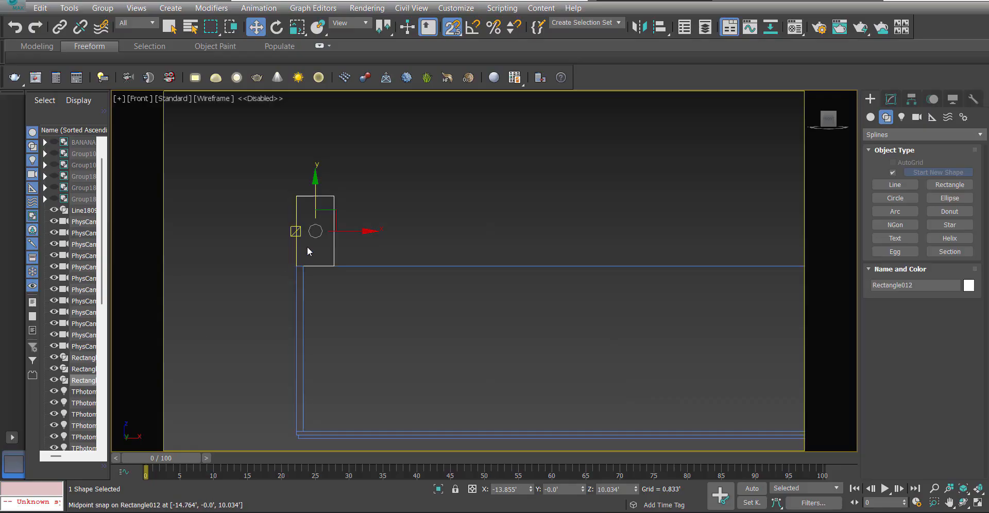
pyautogui.moveTo(308, 251); pyautogui.dragTo(280, 232, button='middle')
pyautogui.press('s')
# Set the rectangle's length to 3' and snap its lower-left corner back onto the wall's upper-left corner.
pyautogui.click(891, 99)
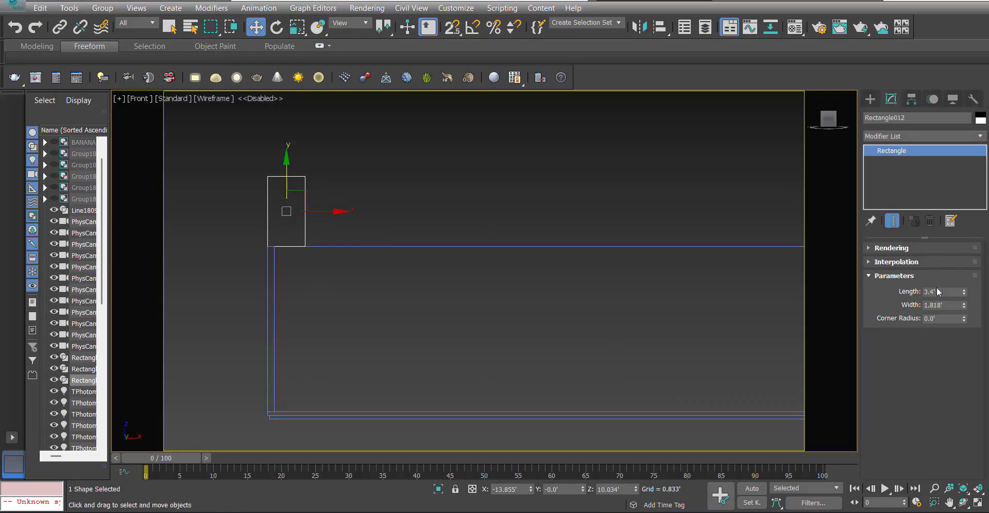
pyautogui.doubleClick(938, 291)
pyautogui.press('Return')
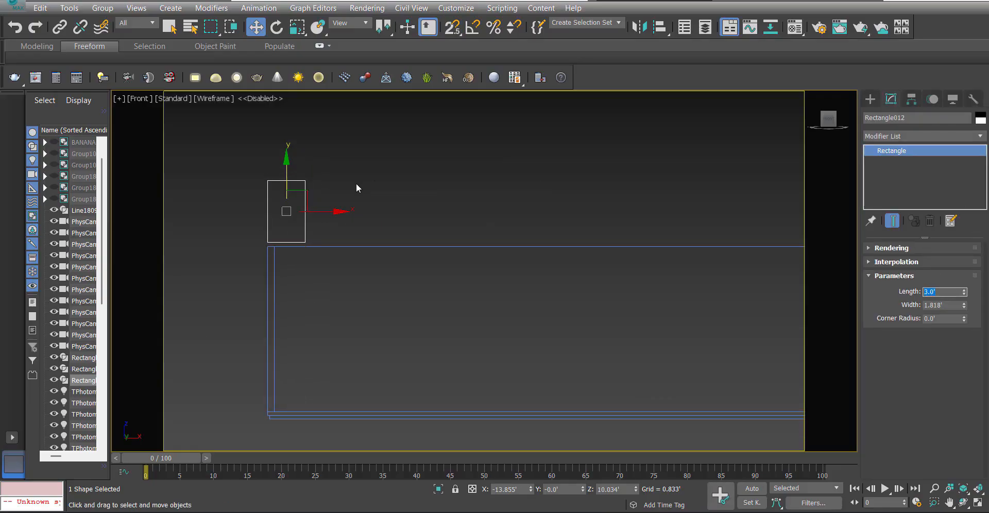
pyautogui.press('s')
pyautogui.moveTo(276, 209); pyautogui.dragTo(266, 238)
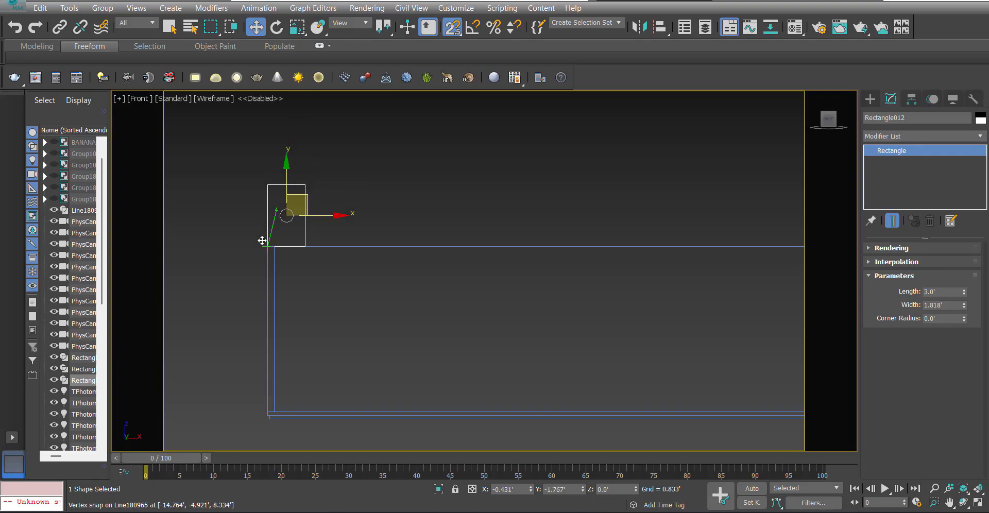
pyautogui.click(370, 223)
pyautogui.scroll(-4, 440, 224)
pyautogui.moveTo(319, 208); pyautogui.dragTo(286, 206, button='middle')
pyautogui.press('s')
pyautogui.moveTo(246, 168); pyautogui.dragTo(767, 419)
pyautogui.press('z')
pyautogui.scroll(-2, 512, 299)
pyautogui.click(589, 311)
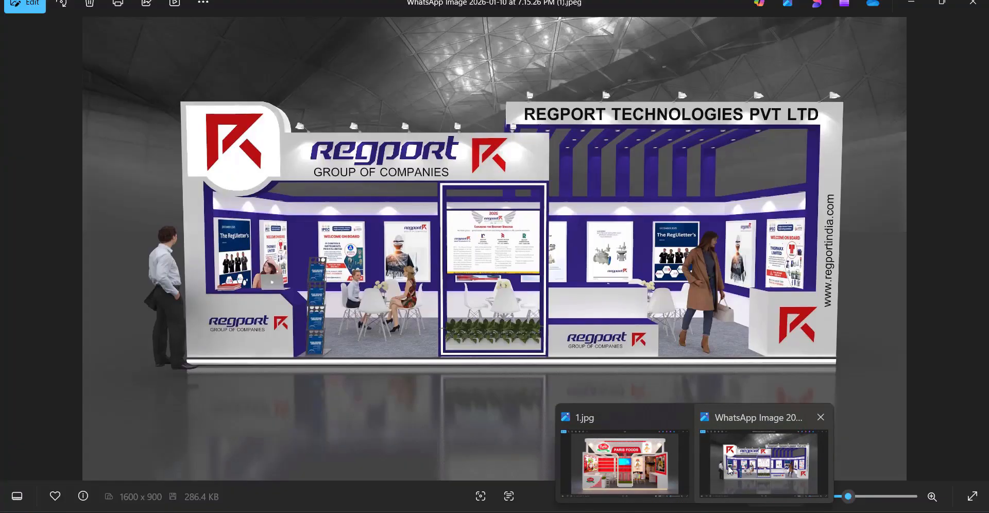
# Switch to the image viewer and compare the front layouts of the Paris Foods and Regport reference renders.
pyautogui.press('Left')
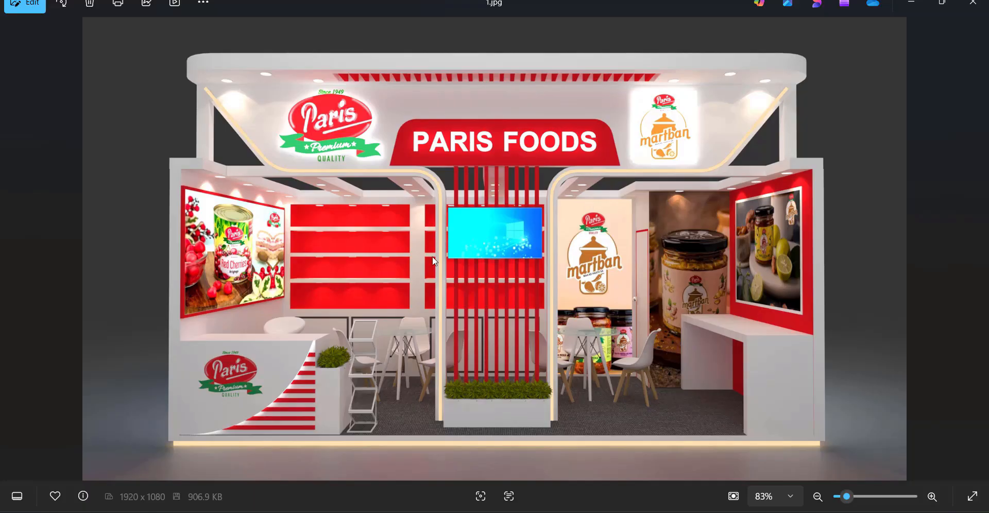
pyautogui.click(764, 464)
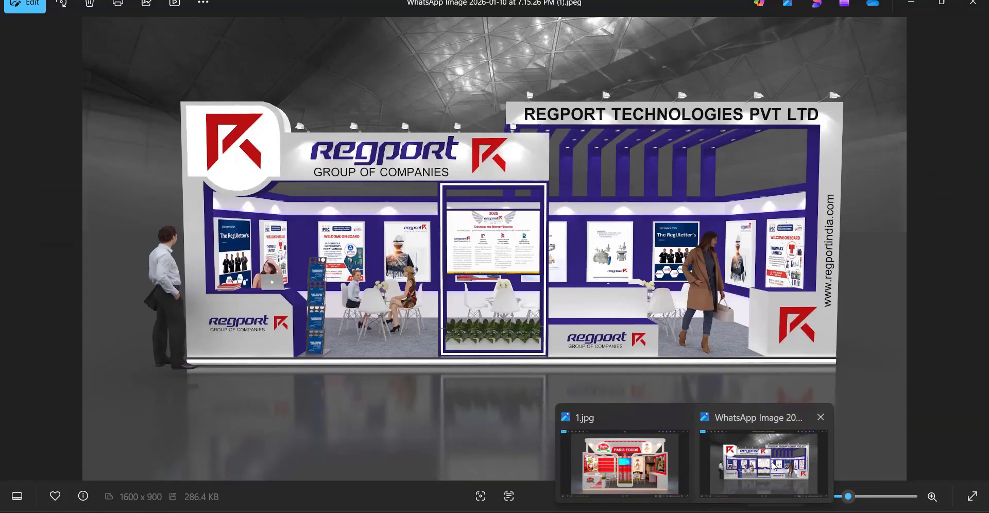
pyautogui.scroll(3, 493, 250)
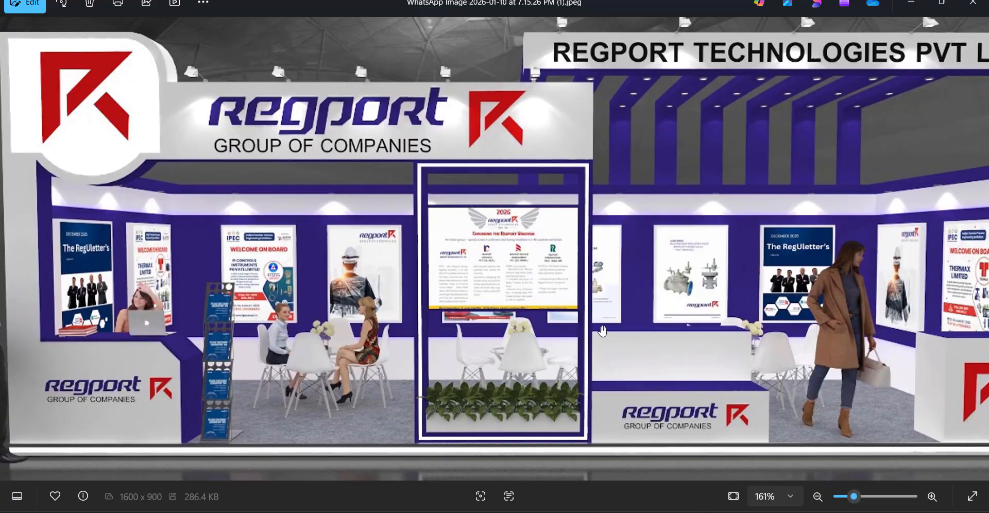
pyautogui.scroll(-3, 463, 240)
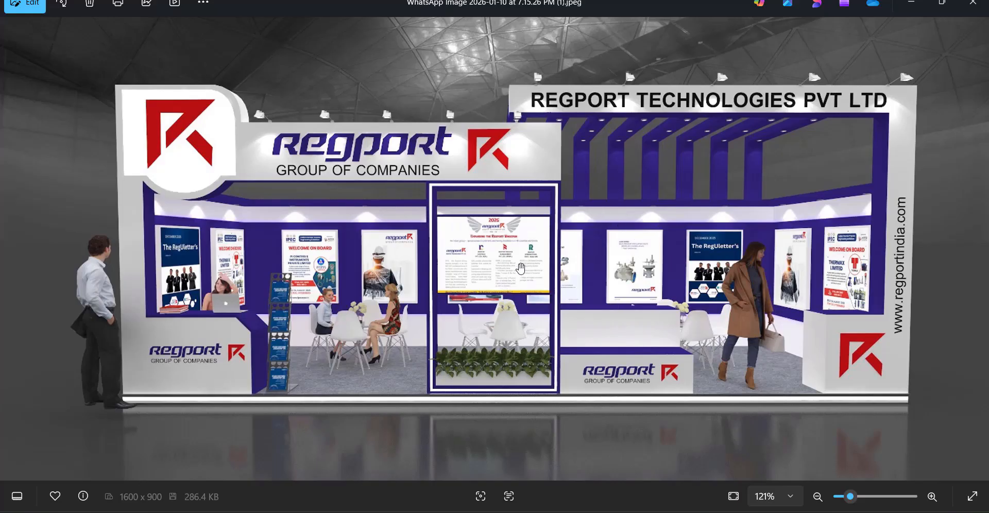
pyautogui.scroll(-1, 520, 268)
pyautogui.moveTo(694, 512)
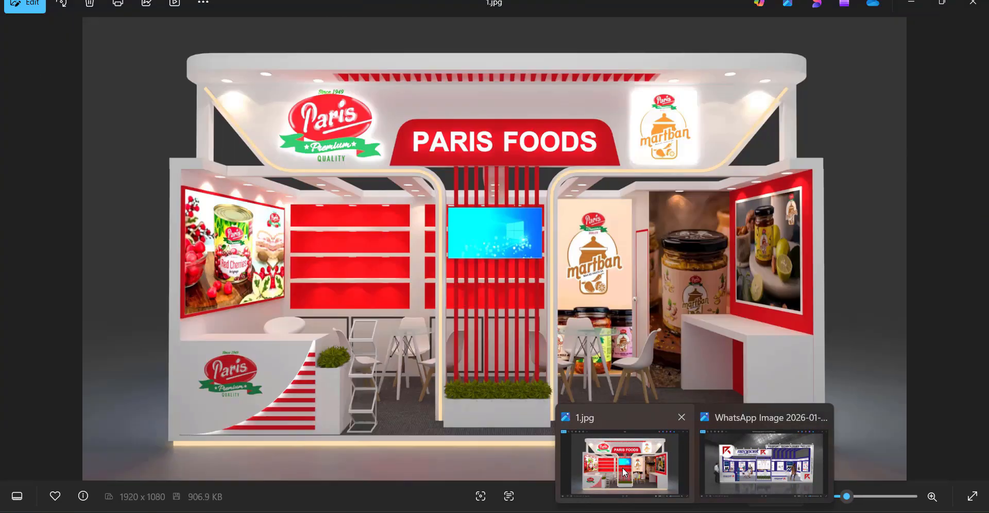
pyautogui.click(624, 463)
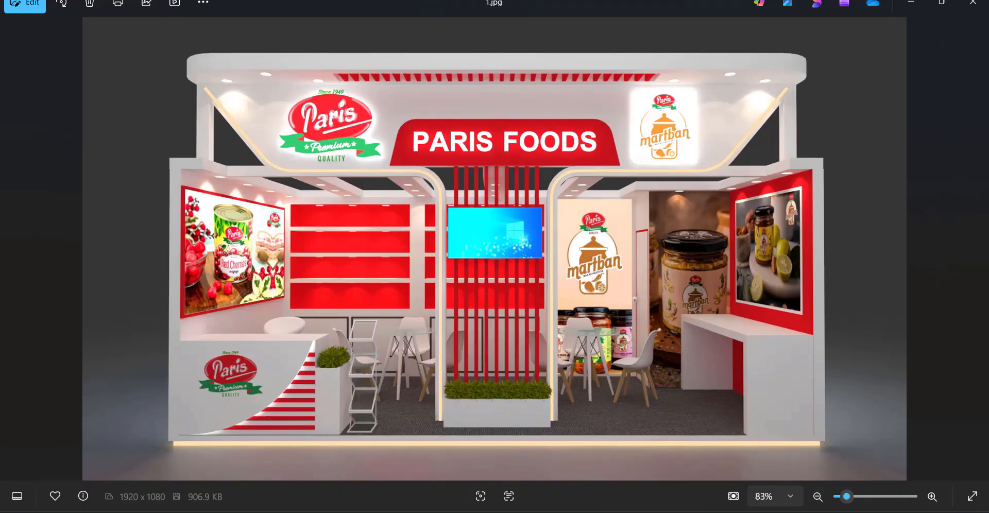
pyautogui.moveTo(745, 512)
pyautogui.click(722, 456)
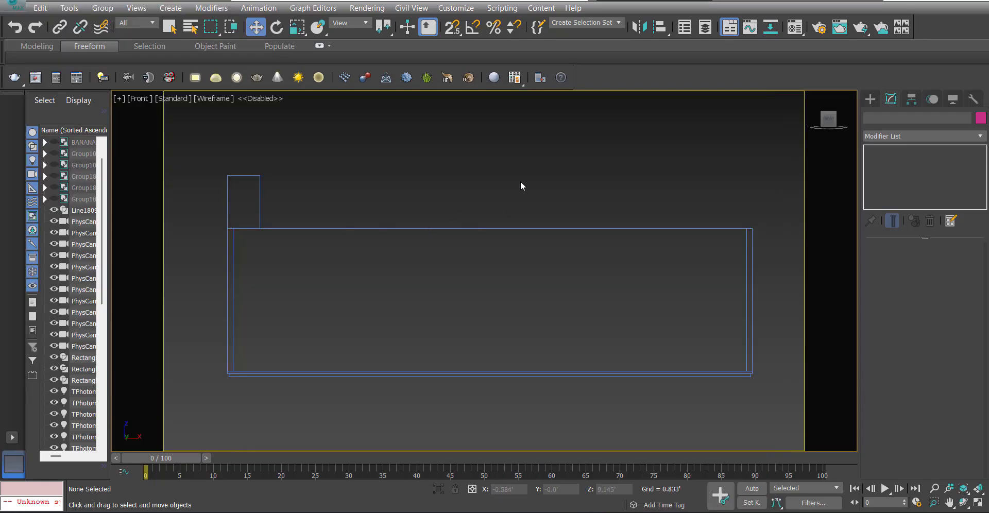
# Open the Paris Foods reference render 1.jpg inside 3ds Max with View Image File.
pyautogui.scroll(-3, 424, 153)
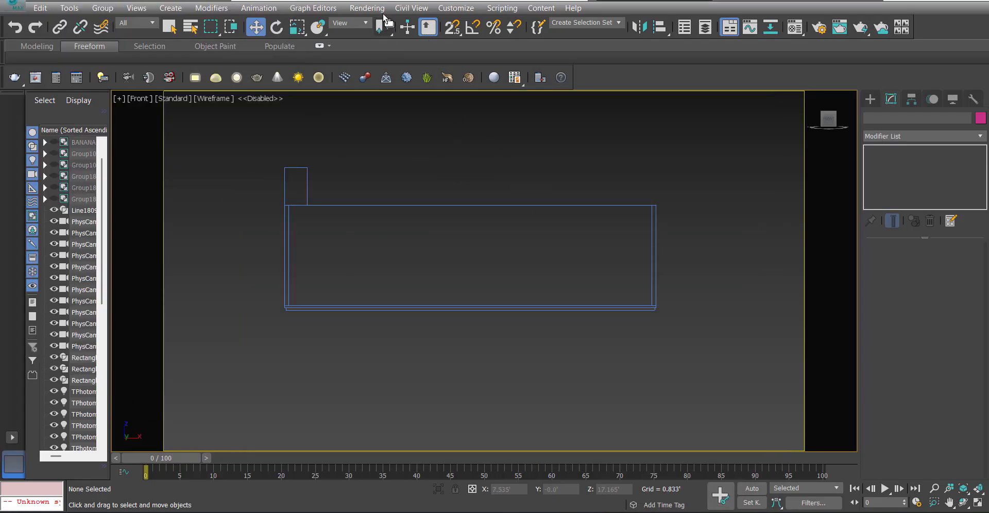
pyautogui.click(363, 7)
pyautogui.click(362, 4)
pyautogui.click(366, 8)
pyautogui.click(412, 314)
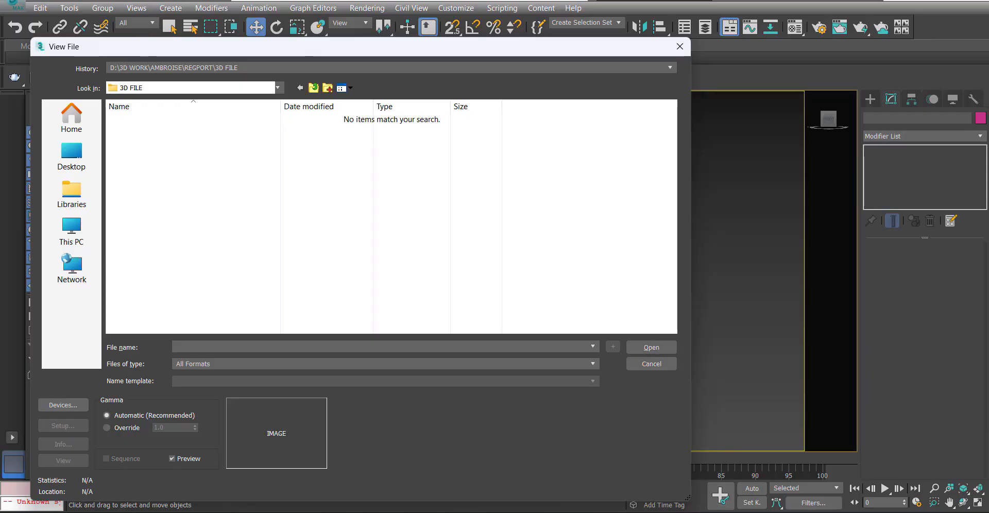
pyautogui.click(685, 511)
pyautogui.click(937, 473)
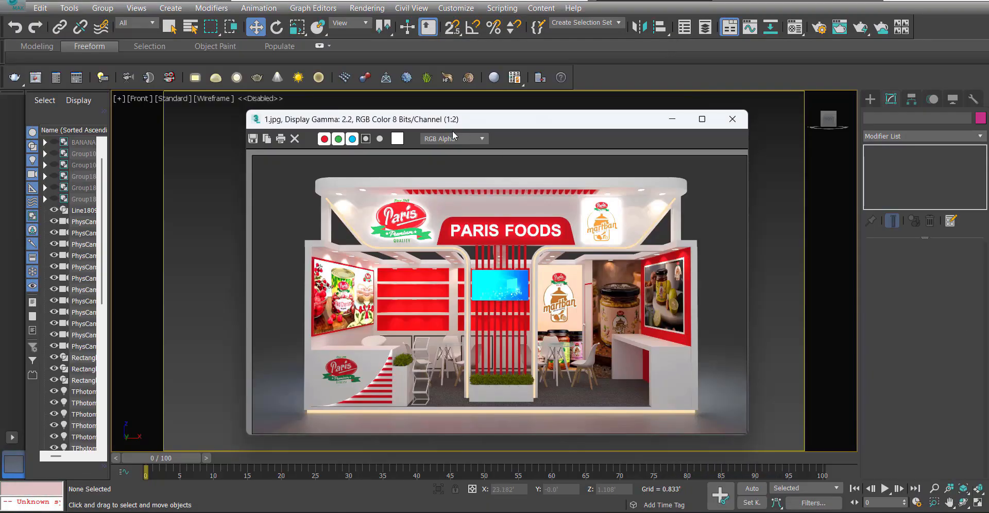
# Move the reference image window beside the stall model and narrow it so both fit, with the model in clear view.
pyautogui.moveTo(453, 119); pyautogui.dragTo(178, 60)
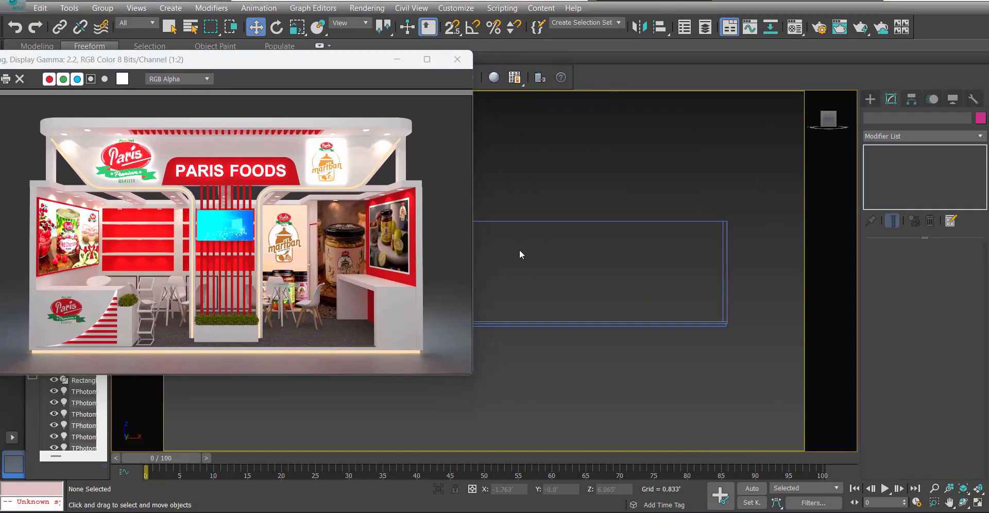
pyautogui.keyDown('alt'); pyautogui.moveTo(520, 250); pyautogui.dragTo(544, 262, button='middle'); pyautogui.keyUp('alt')
pyautogui.moveTo(473, 177); pyautogui.dragTo(312, 177)
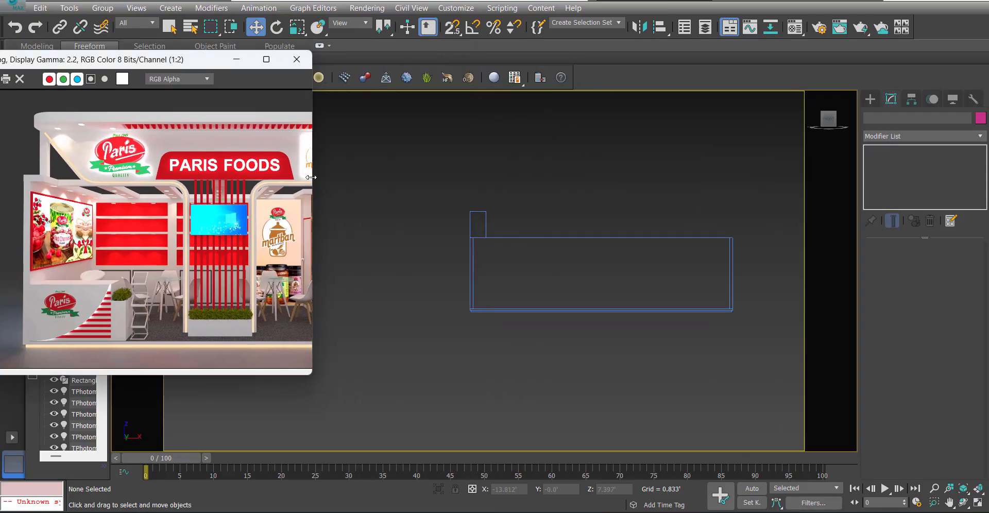
pyautogui.scroll(-1, 180, 204)
pyautogui.scroll(1, 180, 205)
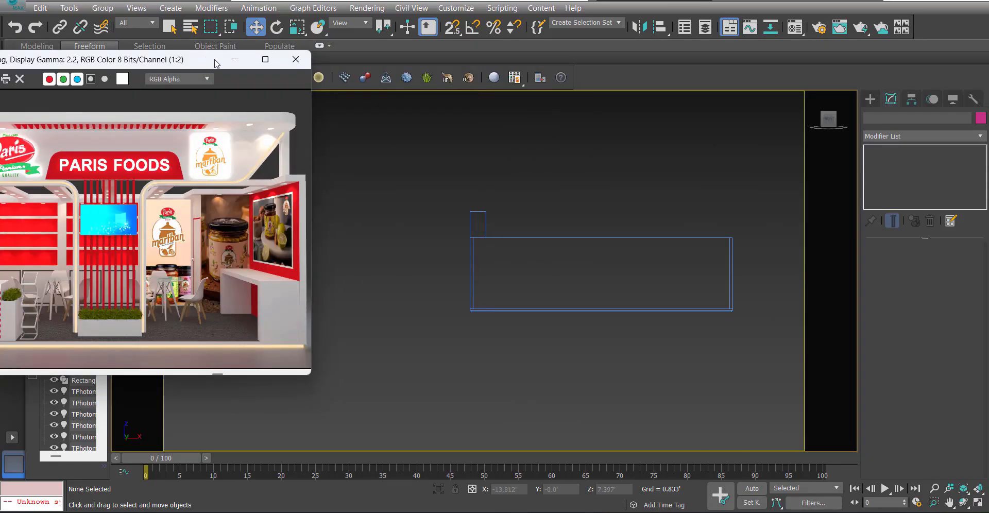
# Move the reference image window fully into view and widen it to show the whole stall front beside the model.
pyautogui.moveTo(216, 64); pyautogui.dragTo(315, 90)
pyautogui.moveTo(564, 294); pyautogui.dragTo(573, 303, button='middle')
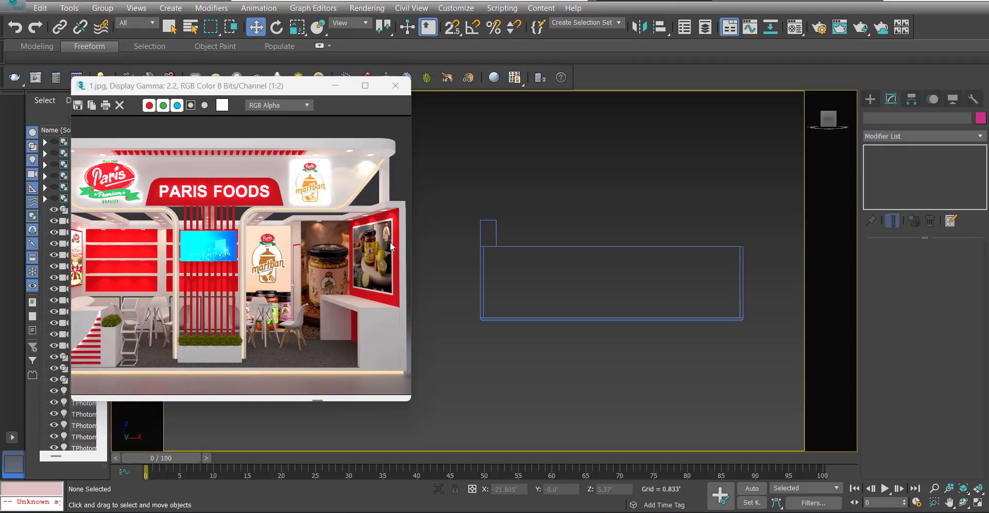
pyautogui.moveTo(405, 404); pyautogui.dragTo(462, 385)
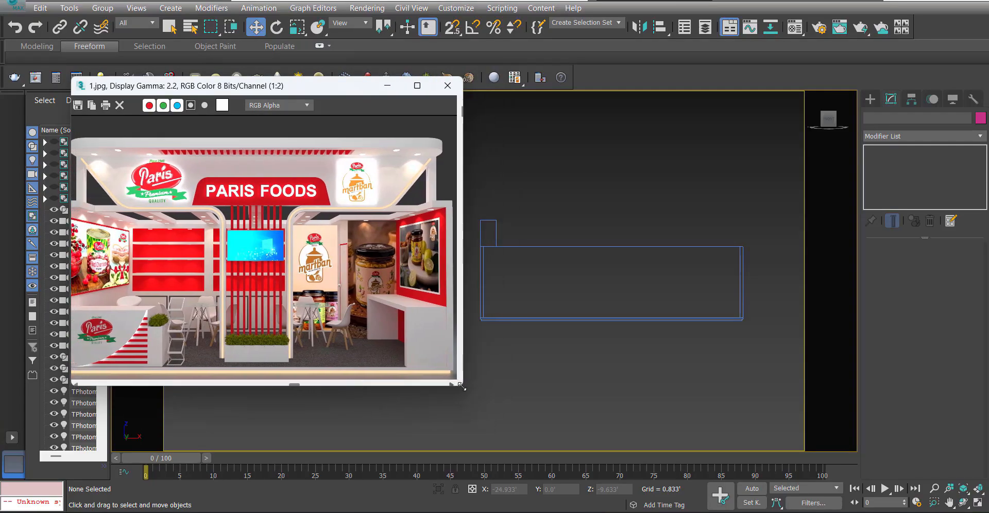
pyautogui.moveTo(573, 276); pyautogui.dragTo(586, 279, button='middle')
pyautogui.scroll(2, 568, 261)
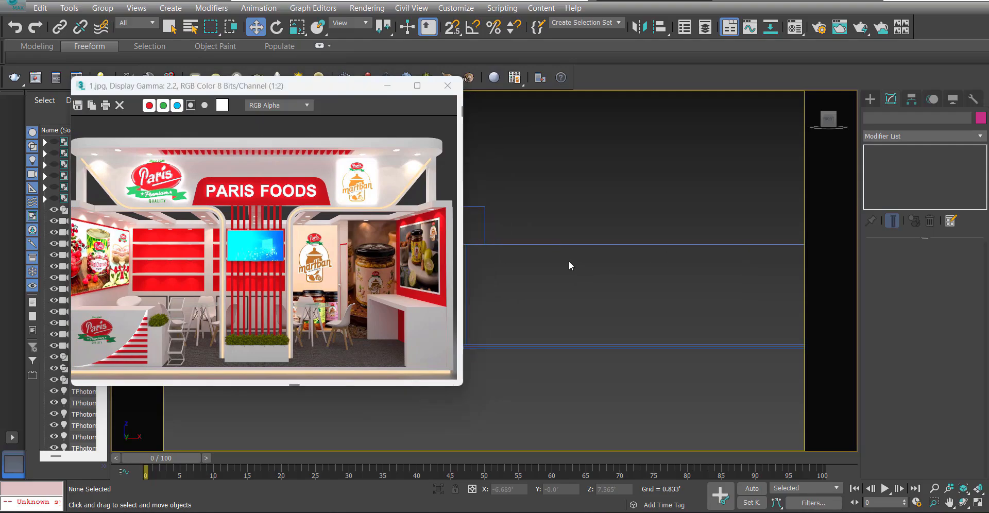
pyautogui.scroll(-2, 568, 262)
pyautogui.rightClick(571, 268)
pyautogui.click(588, 221)
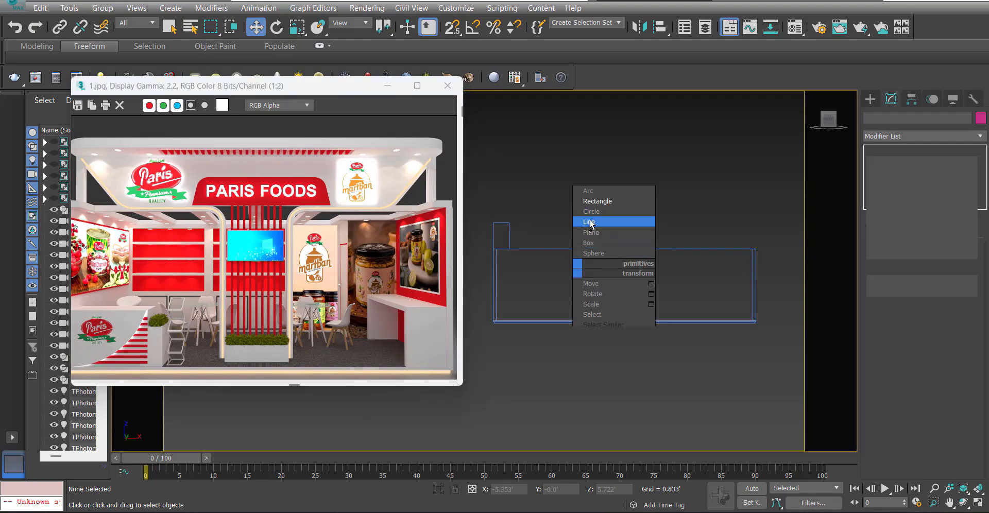
pyautogui.scroll(2, 500, 235)
pyautogui.moveTo(506, 232); pyautogui.dragTo(568, 217, button='middle')
pyautogui.press('s')
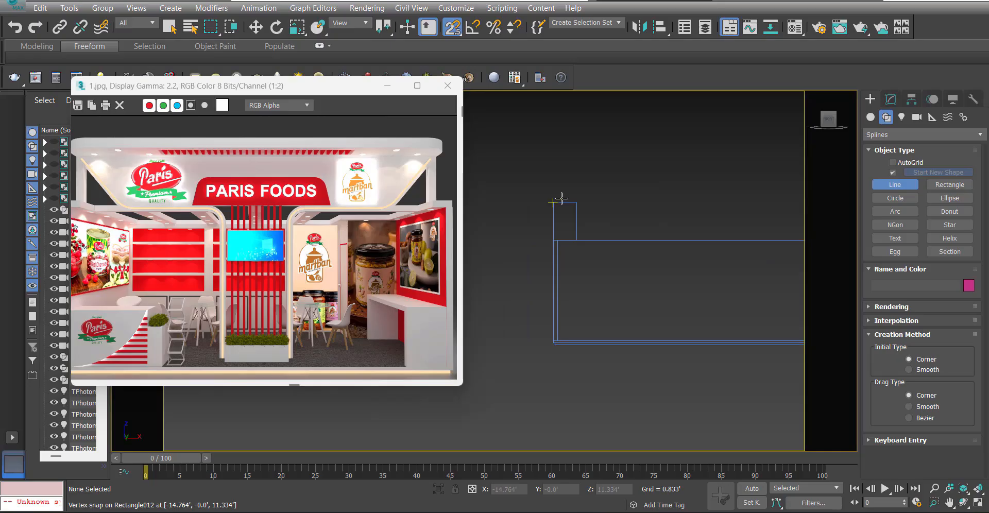
pyautogui.rightClick(613, 196)
pyautogui.click(554, 212)
pyautogui.press('s')
pyautogui.click(891, 99)
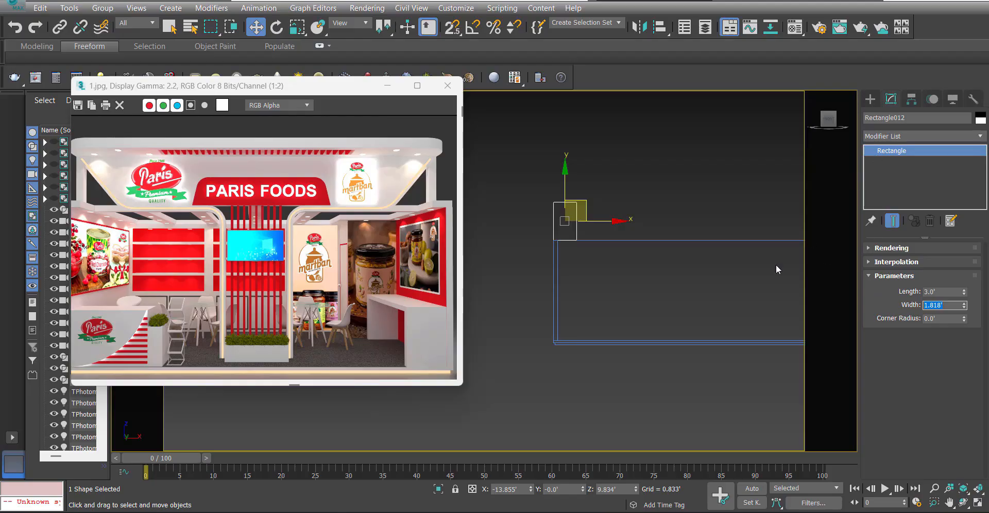
pyautogui.scroll(-2, 554, 263)
pyautogui.moveTo(554, 262)
pyautogui.mouseDown(button='middle')
pyautogui.moveTo(605, 271)
pyautogui.moveTo(481, 262)
pyautogui.moveTo(538, 266)
pyautogui.mouseUp(button='middle')
pyautogui.scroll(1, 605, 271)
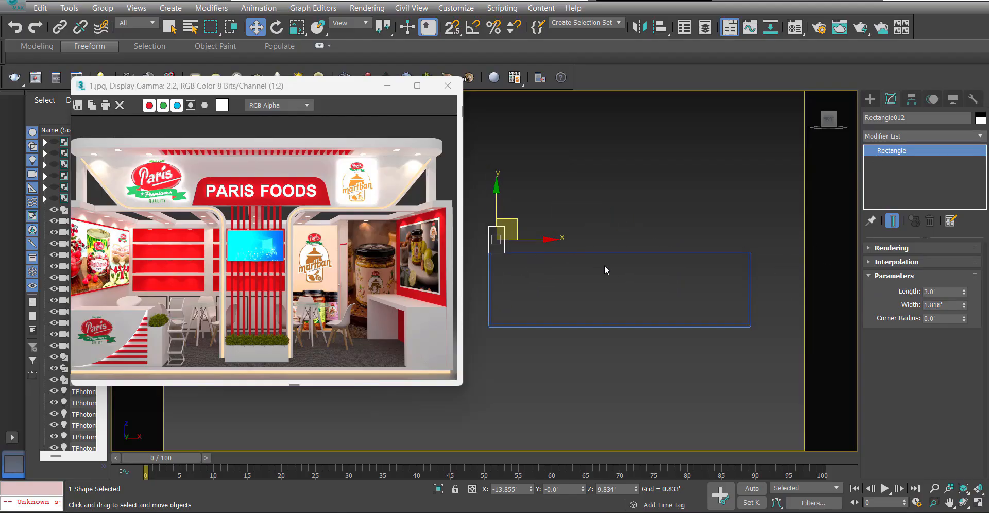
# Draw a line from the small rectangle's upper-left to lower-right corner, along the wall top to the stall's centre, and down to the platform.
pyautogui.rightClick(568, 275)
pyautogui.click(588, 221)
pyautogui.scroll(2, 515, 230)
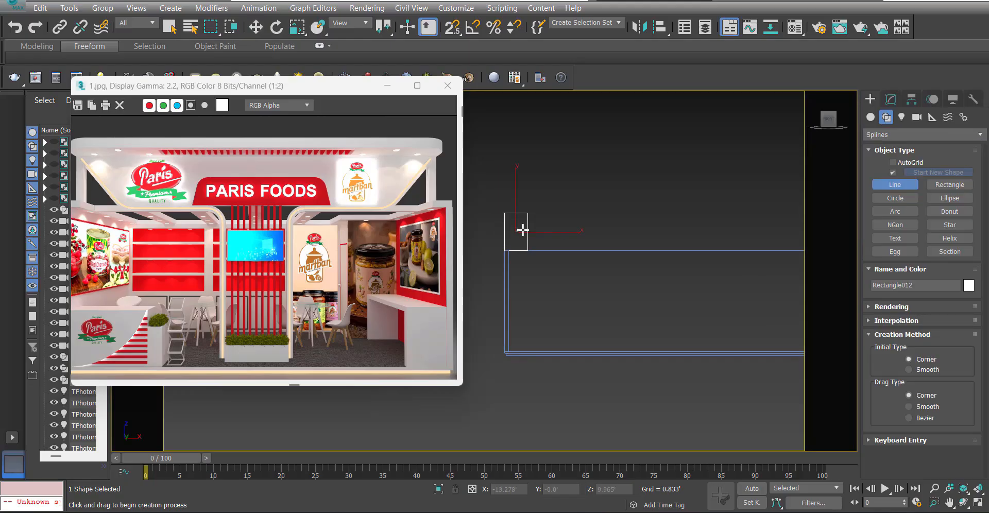
pyautogui.press('s')
pyautogui.click(504, 212)
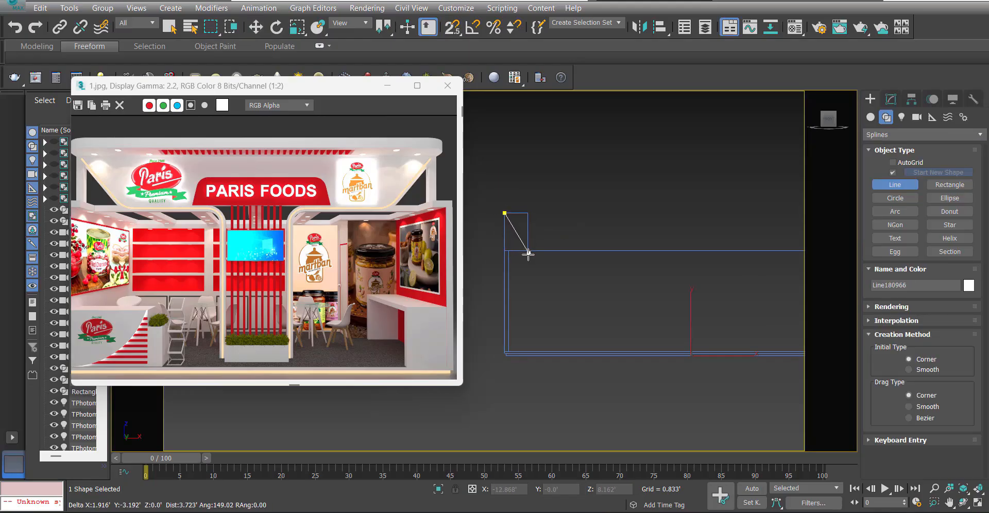
pyautogui.click(528, 250)
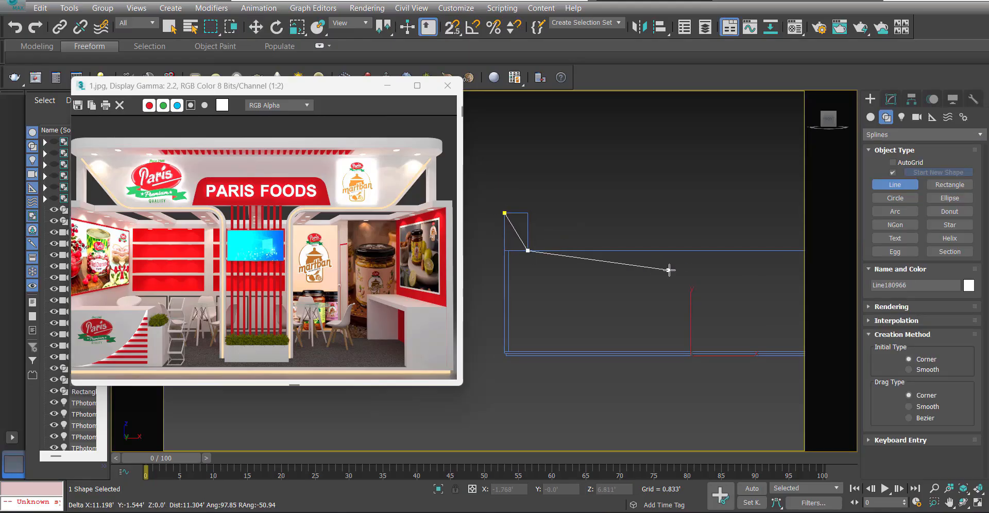
pyautogui.press('s')
pyautogui.click(688, 251)
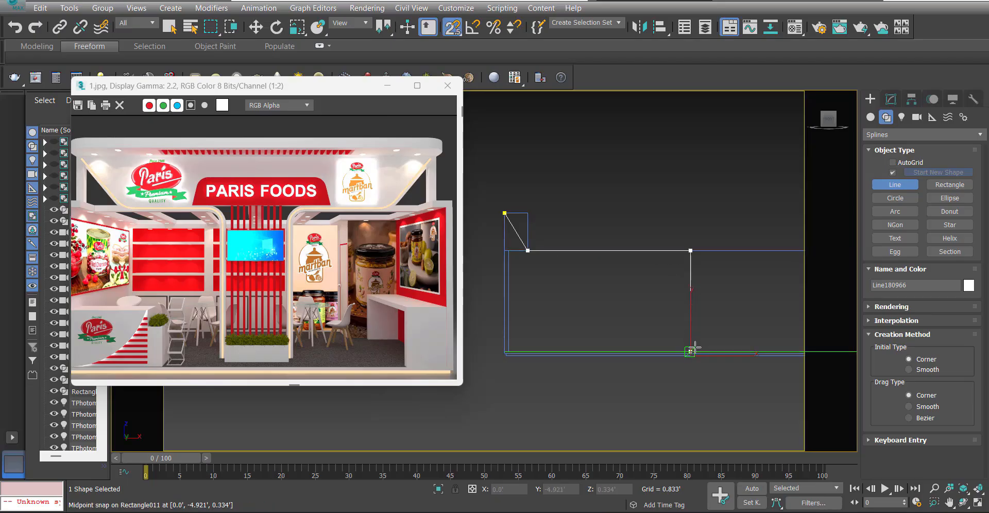
pyautogui.moveTo(691, 347); pyautogui.dragTo(673, 305, button='middle')
pyautogui.rightClick(708, 280)
pyautogui.rightClick(731, 370)
# Offset the two line vertices at the stall's centre in the negative X direction.
pyautogui.press('1')
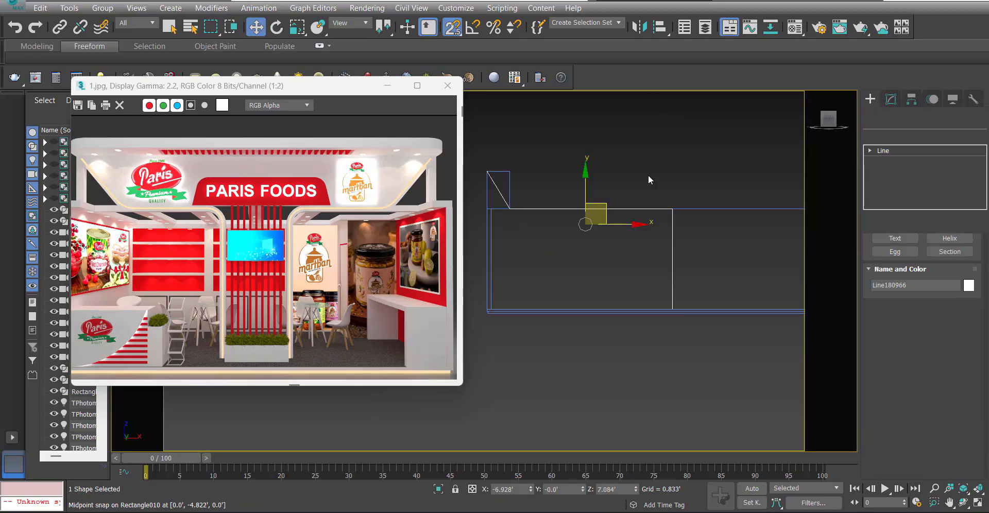
pyautogui.moveTo(648, 176); pyautogui.dragTo(709, 335)
pyautogui.press('s')
pyautogui.moveTo(722, 275); pyautogui.dragTo(742, 306, button='middle')
pyautogui.rightClick(753, 283)
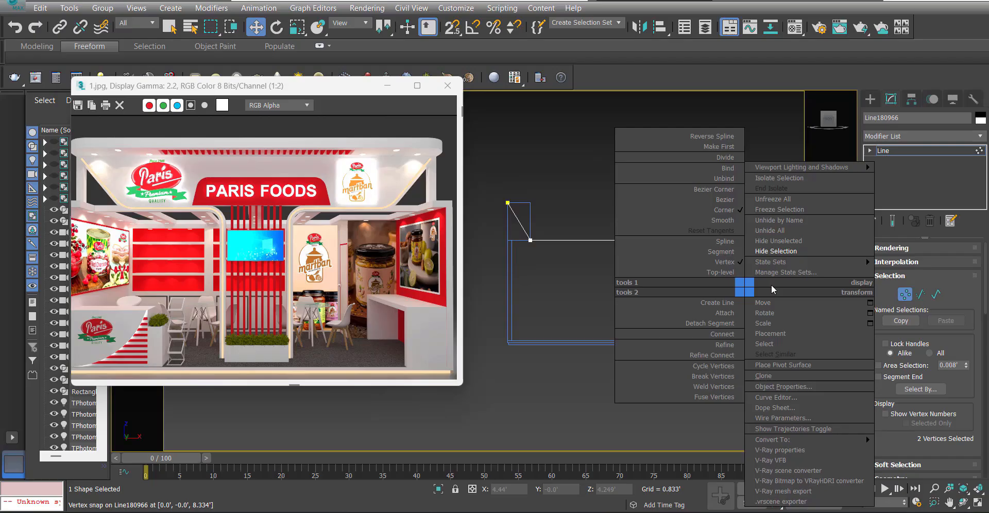
pyautogui.click(870, 312)
pyautogui.moveTo(632, 265); pyautogui.dragTo(620, 273, button='middle')
pyautogui.click(466, 223)
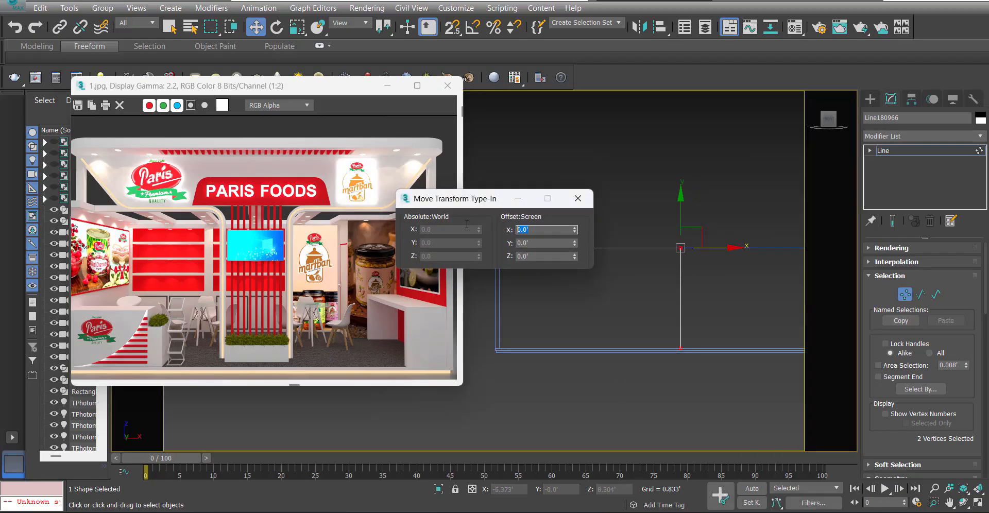
pyautogui.write('-1')
pyautogui.press('Return')
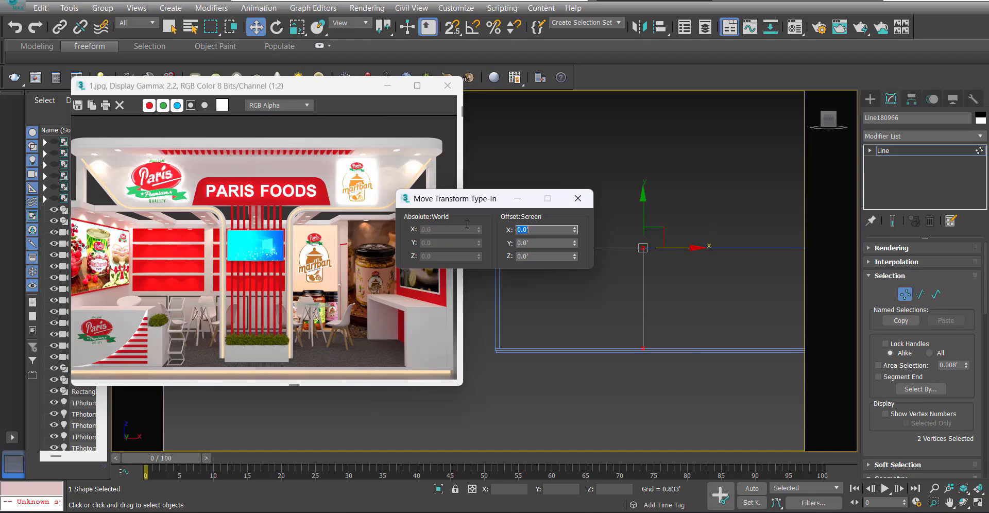
pyautogui.click(578, 199)
# Draw a rectangle about 8.167' high on the stall's centre line from platform to wall top and set its width to 1'.
pyautogui.click(663, 273)
pyautogui.moveTo(690, 214); pyautogui.dragTo(681, 215, button='middle')
pyautogui.moveTo(657, 309); pyautogui.dragTo(625, 299, button='middle')
pyautogui.rightClick(646, 308)
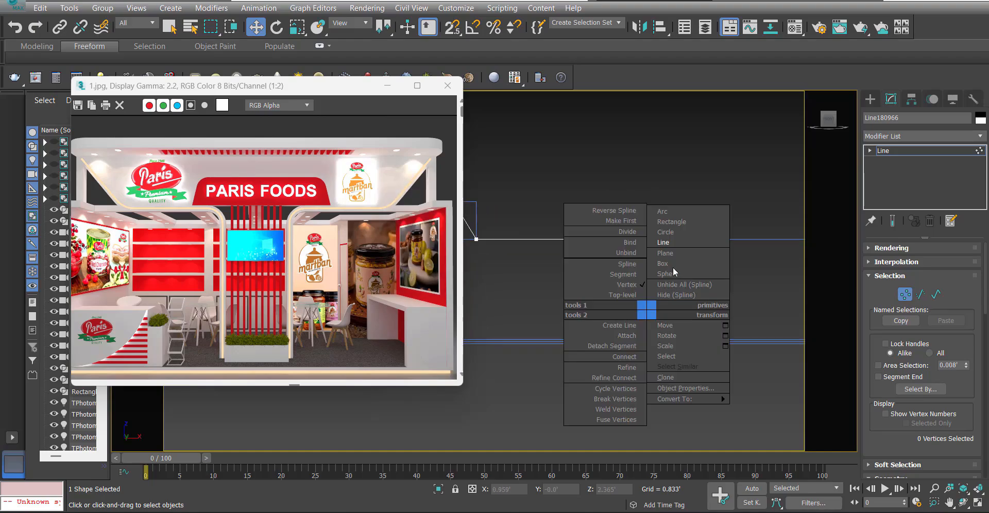
pyautogui.click(675, 230)
pyautogui.scroll(-3, 649, 329)
pyautogui.press('s')
pyautogui.moveTo(648, 335); pyautogui.dragTo(638, 280)
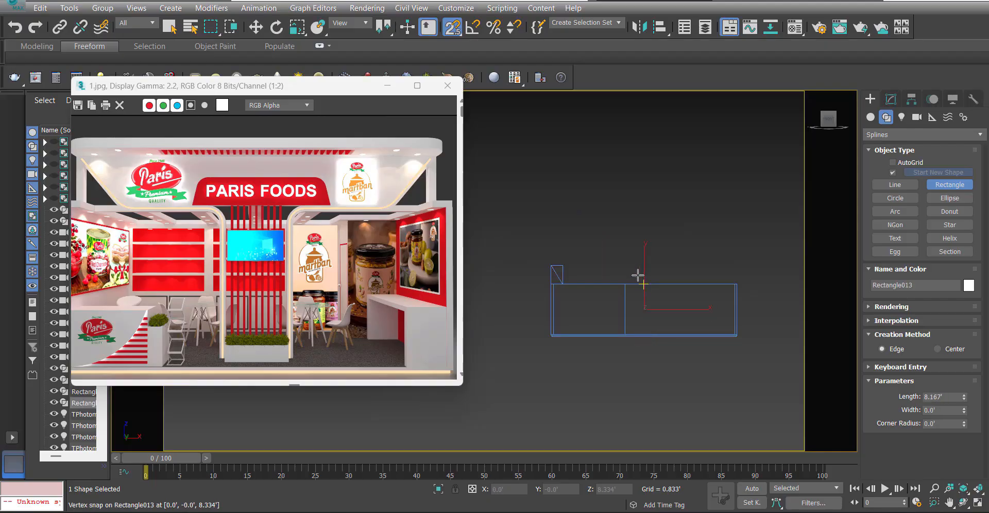
pyautogui.scroll(4, 637, 300)
pyautogui.press('w')
pyautogui.scroll(-2, 637, 255)
pyautogui.click(891, 100)
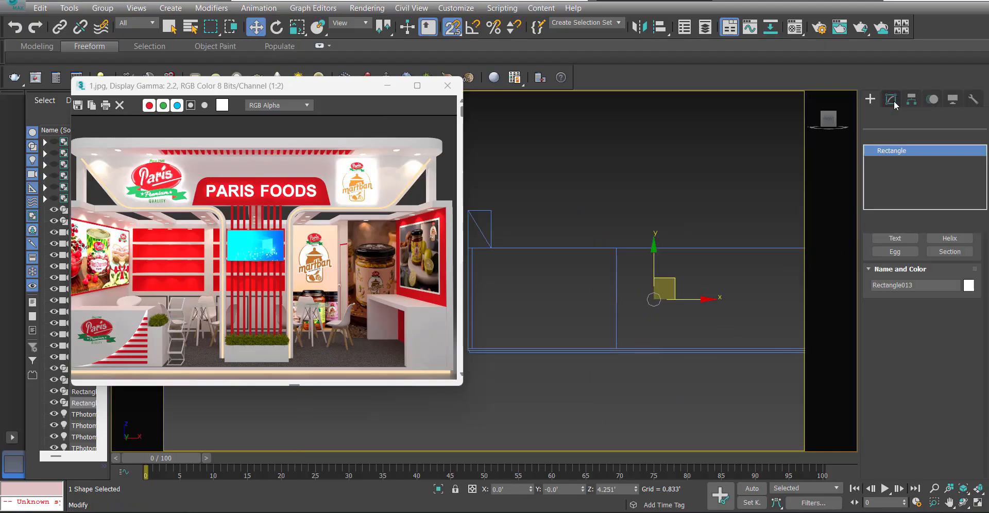
pyautogui.moveTo(953, 305); pyautogui.dragTo(845, 303)
pyautogui.write('1')
pyautogui.press('Return')
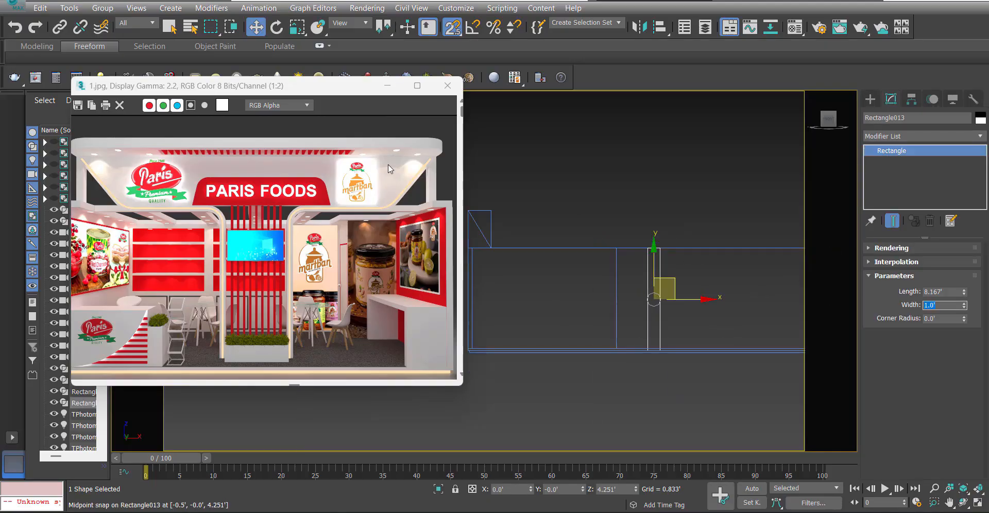
# Move the two vertices of the line's vertical leg along X, closer to the central 1' wide rectangle.
pyautogui.click(569, 182)
pyautogui.press('s')
pyautogui.moveTo(630, 277); pyautogui.dragTo(600, 289)
pyautogui.press('1')
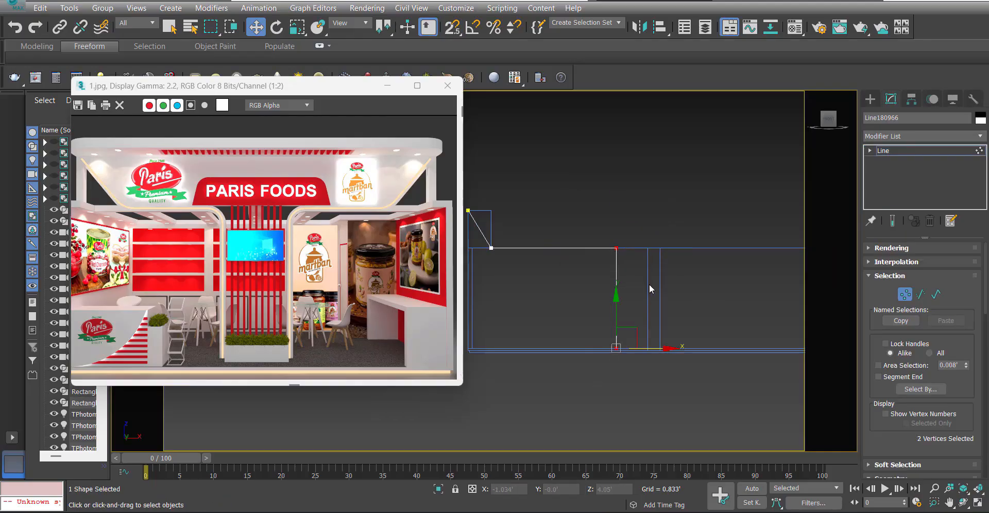
pyautogui.scroll(2, 648, 284)
pyautogui.press('s')
pyautogui.press('s')
pyautogui.moveTo(630, 375); pyautogui.dragTo(651, 375)
pyautogui.click(654, 316)
pyautogui.scroll(-1, 590, 297)
pyautogui.scroll(2, 643, 352)
pyautogui.moveTo(646, 424); pyautogui.dragTo(551, 145)
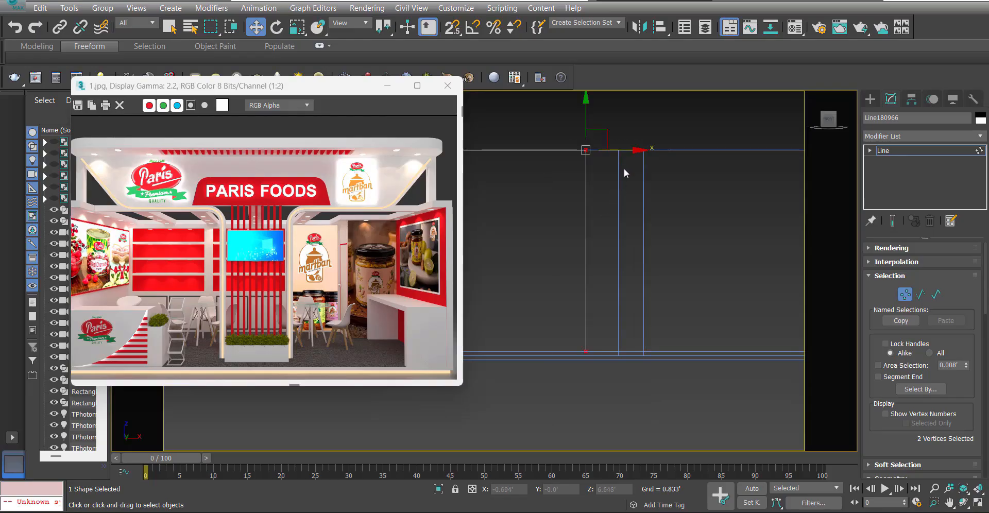
pyautogui.moveTo(616, 151); pyautogui.dragTo(626, 150)
pyautogui.scroll(-3, 618, 196)
pyautogui.moveTo(618, 200); pyautogui.dragTo(669, 279, button='middle')
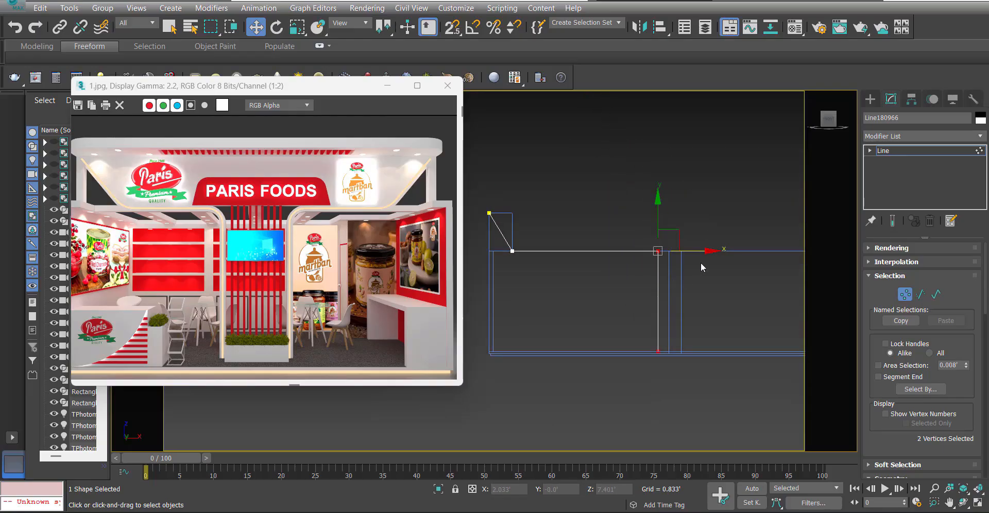
# Fillet the two corners of the header line where it meets the wall-top level.
pyautogui.click(658, 251)
pyautogui.keyDown('ctrl'); pyautogui.moveTo(534, 234); pyautogui.dragTo(468, 275); pyautogui.keyUp('ctrl')
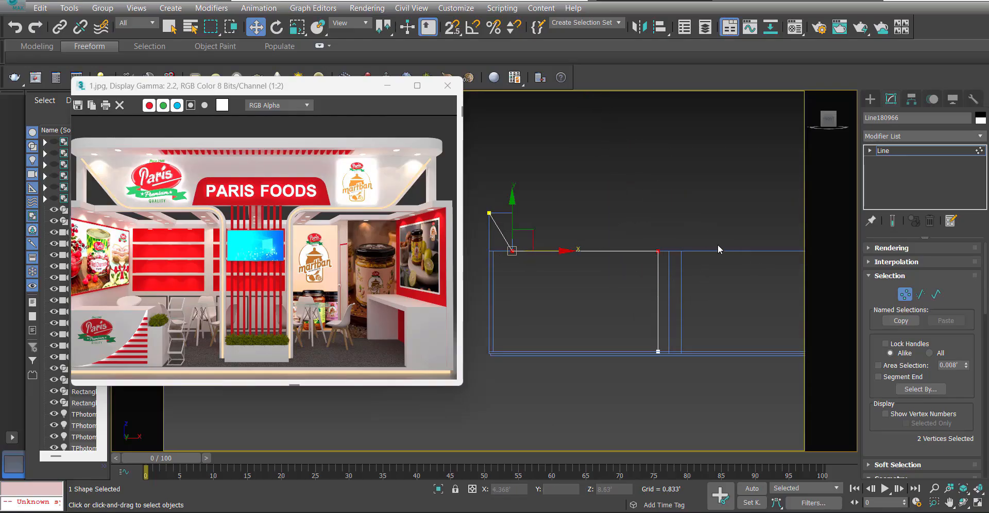
pyautogui.moveTo(720, 292); pyautogui.dragTo(475, 226)
pyautogui.scroll(-5, 878, 390)
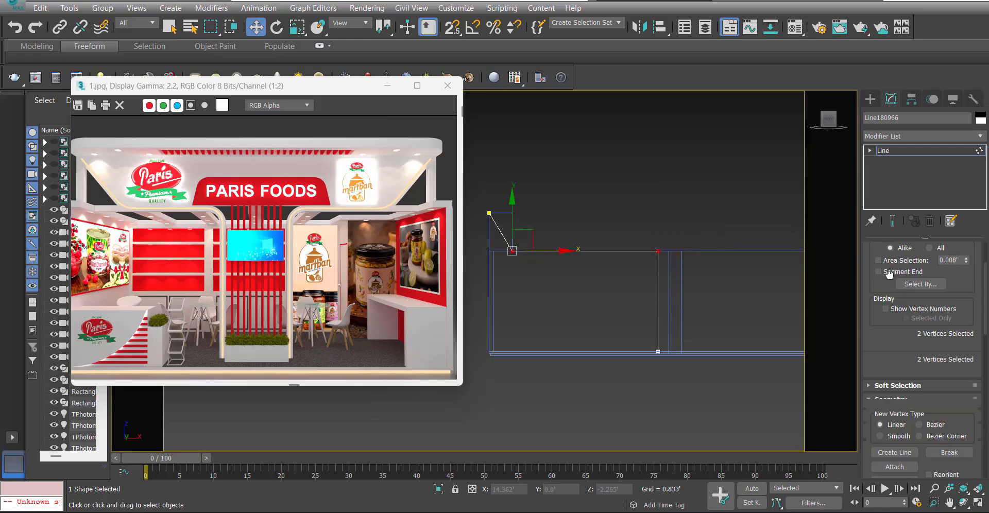
pyautogui.scroll(-1, 900, 410)
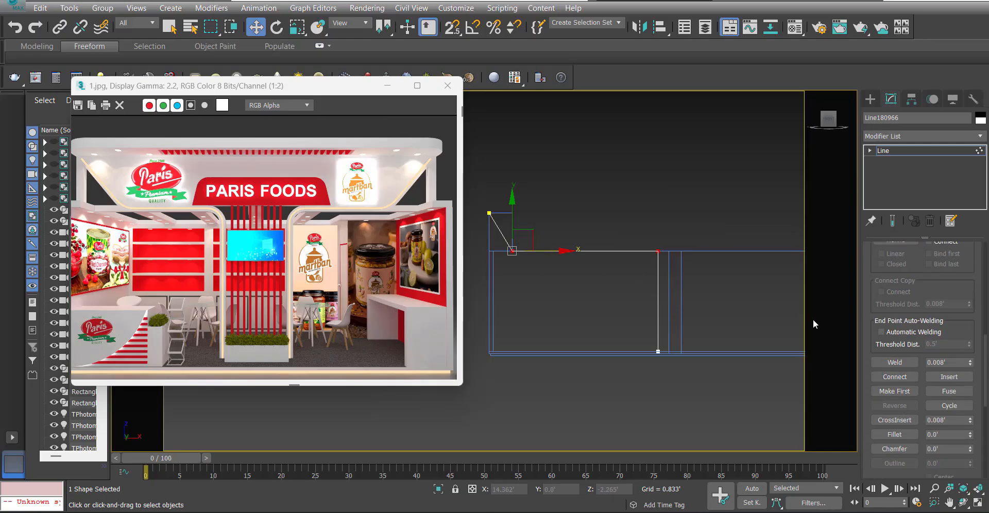
pyautogui.click(896, 435)
pyautogui.moveTo(657, 251); pyautogui.dragTo(665, 239)
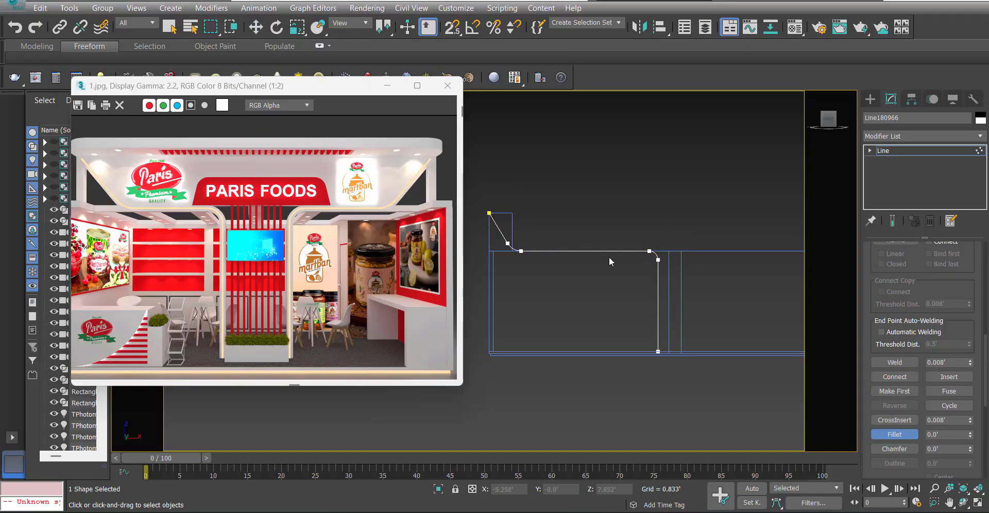
pyautogui.moveTo(609, 256); pyautogui.dragTo(614, 263, button='middle')
pyautogui.press('w')
# Reposition the reference image window clear of the header line so both the render and the full line are in view.
pyautogui.scroll(3, 668, 280)
pyautogui.scroll(-3, 668, 280)
pyautogui.moveTo(668, 280); pyautogui.dragTo(698, 275, button='middle')
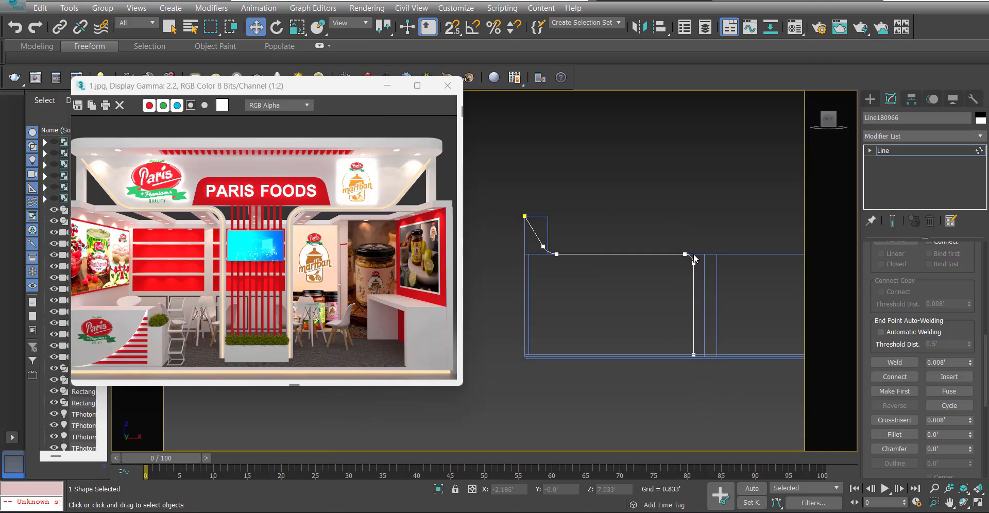
pyautogui.press('3')
pyautogui.click(694, 262)
pyautogui.moveTo(308, 81); pyautogui.dragTo(189, 228)
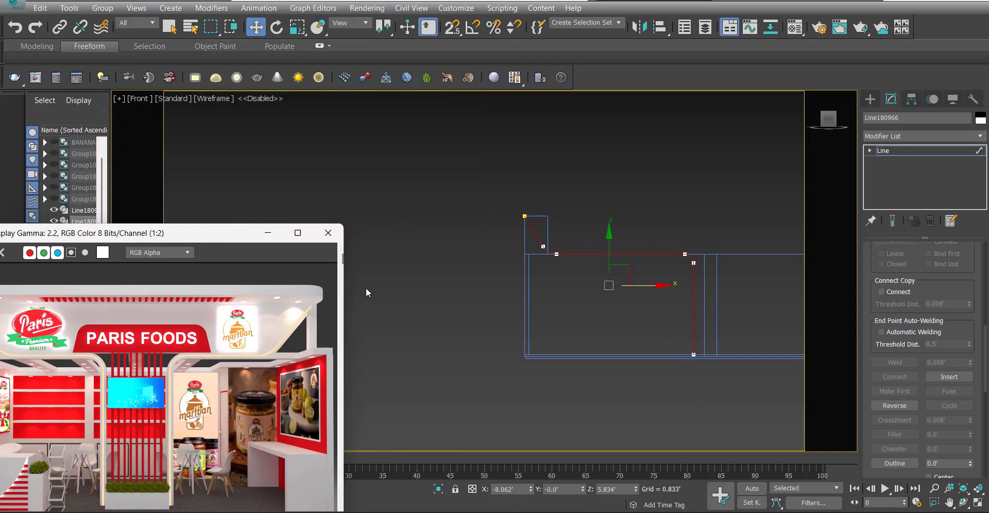
pyautogui.moveTo(634, 289); pyautogui.dragTo(568, 279, button='middle')
pyautogui.scroll(2, 592, 273)
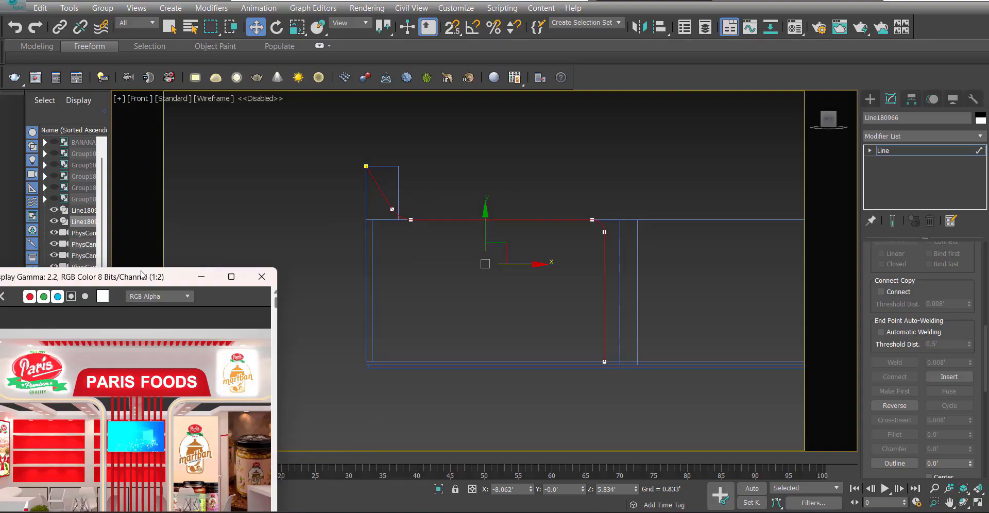
pyautogui.moveTo(141, 277); pyautogui.dragTo(230, 127)
pyautogui.moveTo(569, 263); pyautogui.dragTo(624, 281, button='middle')
# Outline the entire filleted header spline by 0.33'.
pyautogui.click(667, 290)
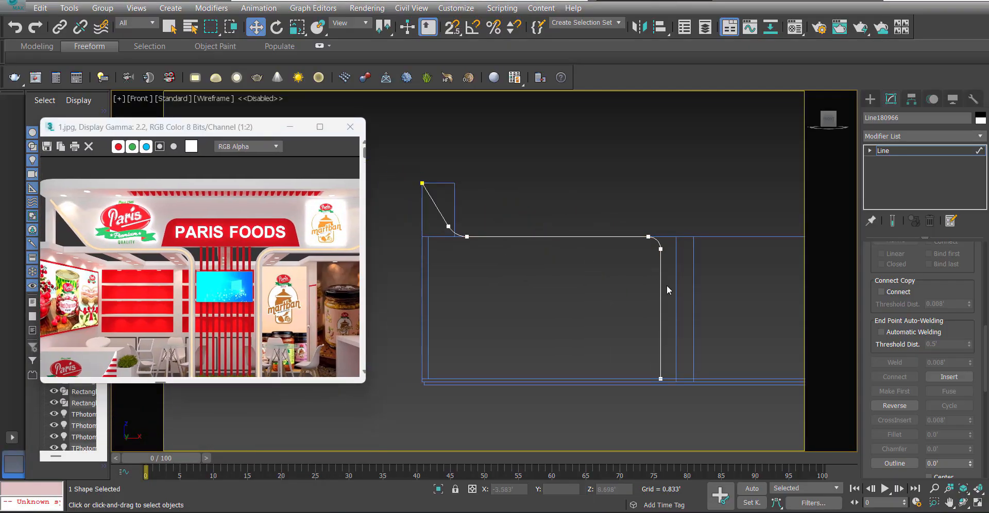
pyautogui.click(662, 290)
pyautogui.click(949, 464)
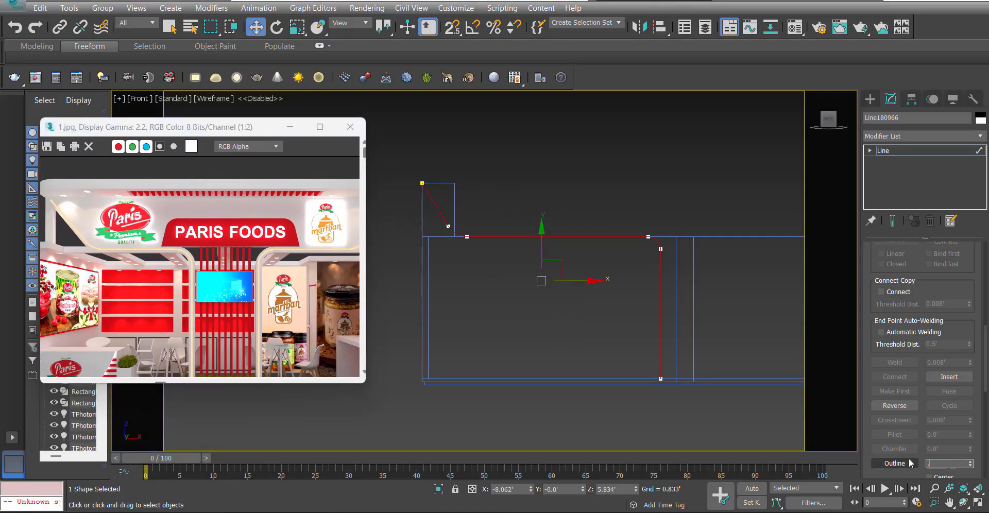
pyautogui.write('.33')
pyautogui.click(895, 463)
pyautogui.moveTo(594, 261); pyautogui.dragTo(598, 268, button='middle')
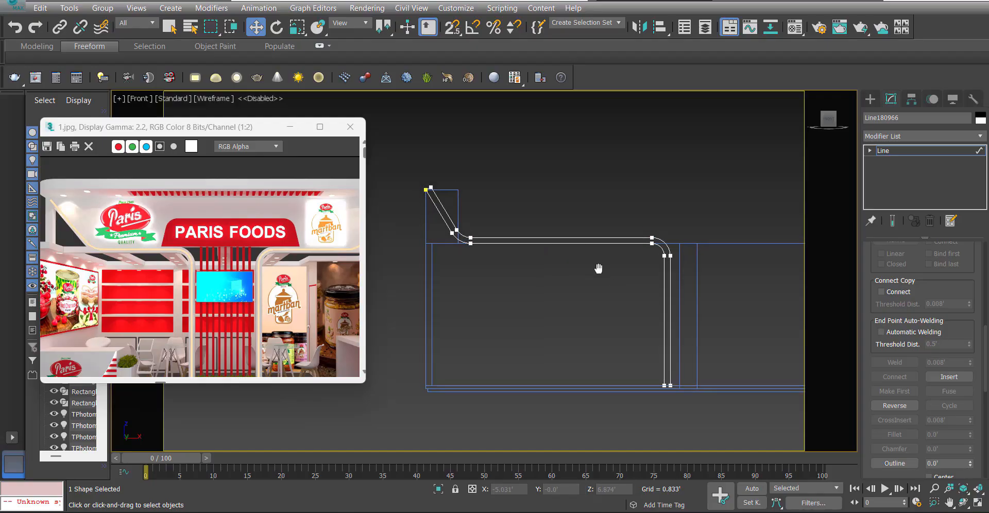
# Level the outline's inner upper end vertex with the outer tip and shift it slightly along X to even the thickness.
pyautogui.moveTo(433, 222); pyautogui.dragTo(481, 232, button='middle')
pyautogui.press('1')
pyautogui.scroll(3, 476, 187)
pyautogui.moveTo(505, 184); pyautogui.dragTo(432, 250)
pyautogui.scroll(4, 485, 213)
pyautogui.press('s')
pyautogui.press('s')
pyautogui.scroll(-4, 511, 270)
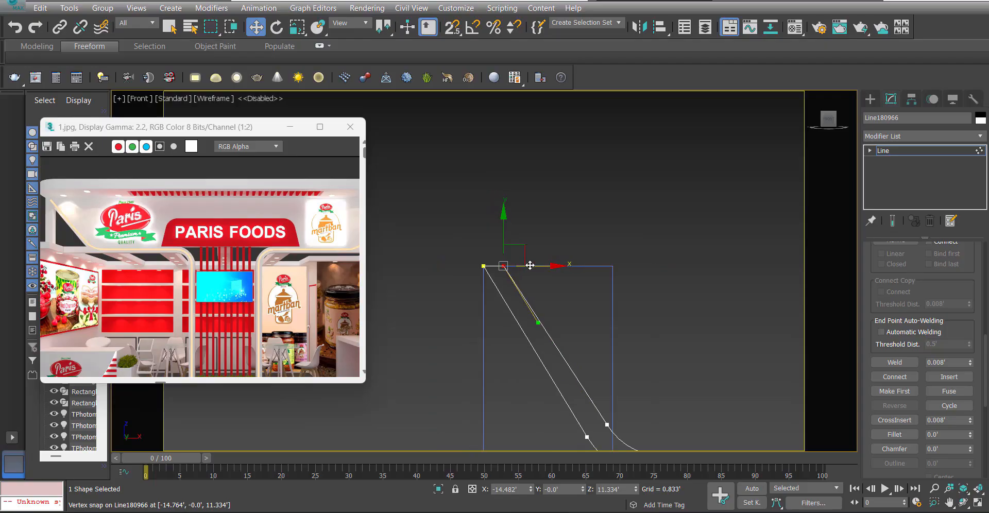
pyautogui.moveTo(529, 264); pyautogui.dragTo(540, 263)
pyautogui.scroll(-4, 483, 214)
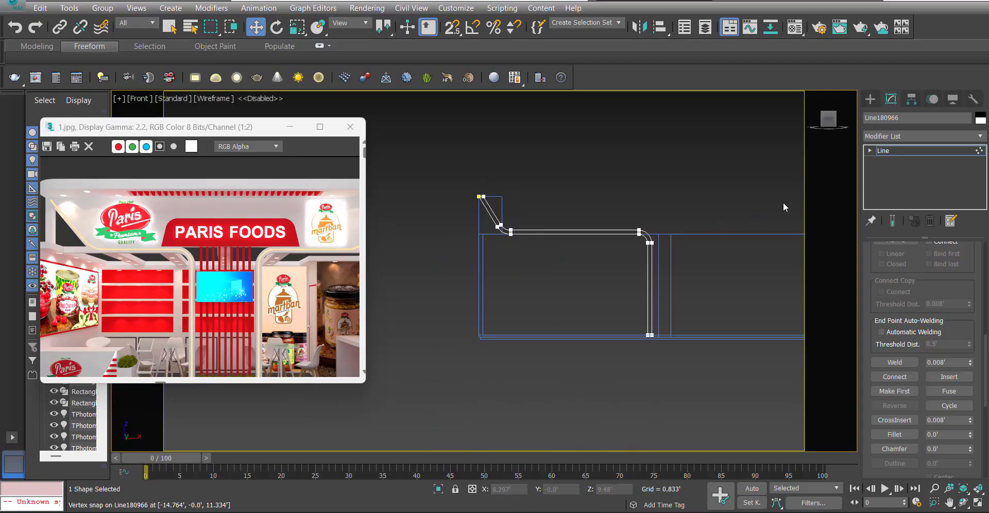
# Extrude the outlined header spline to a depth of 8 inches (0.667').
pyautogui.click(907, 149)
pyautogui.click(910, 137)
pyautogui.press('e')
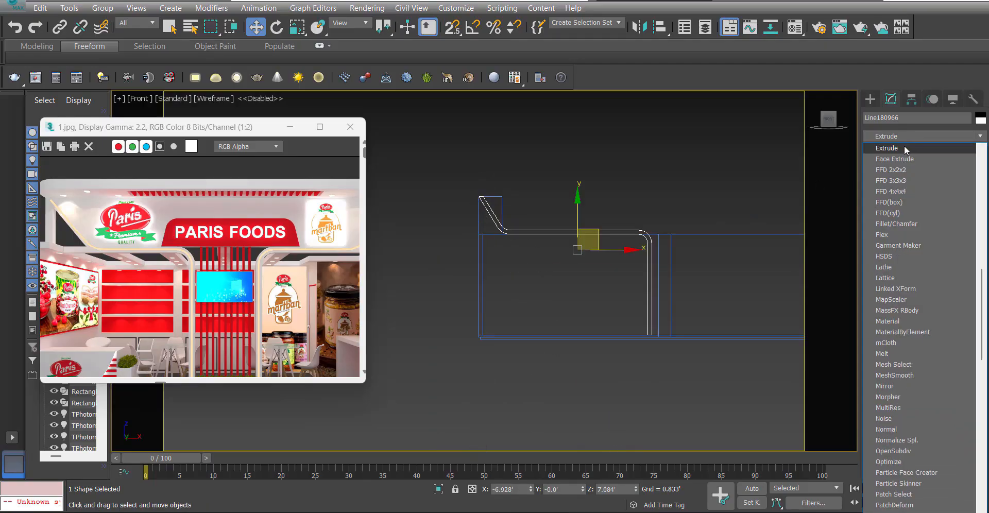
pyautogui.click(905, 149)
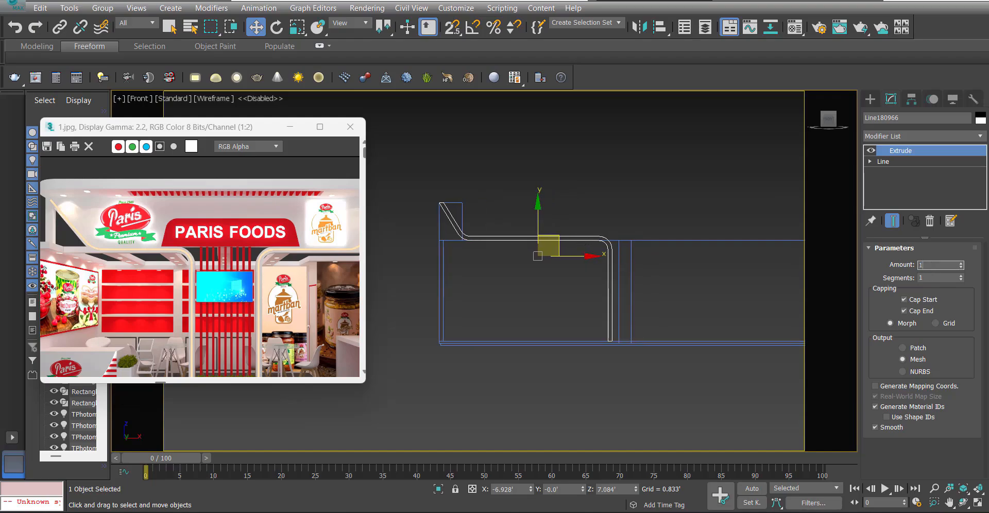
pyautogui.press('t')
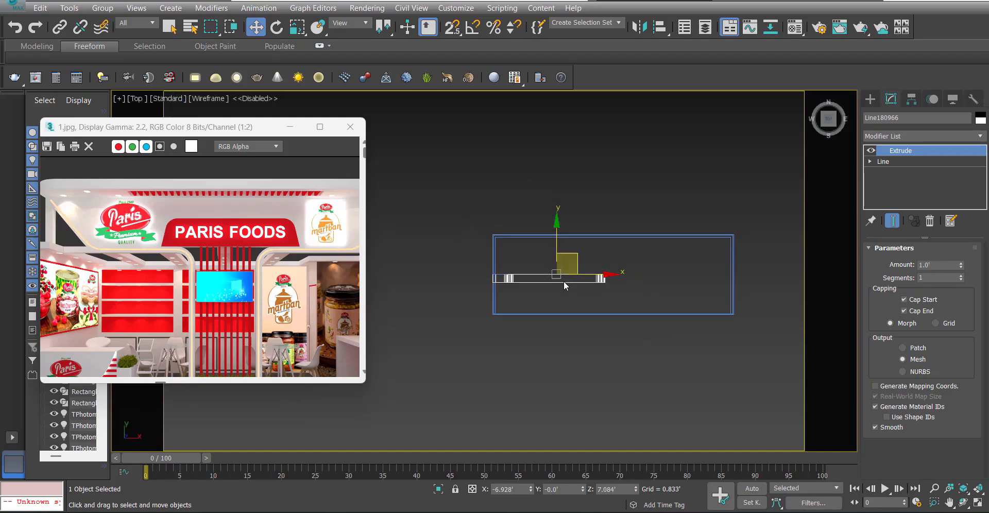
pyautogui.scroll(3, 485, 330)
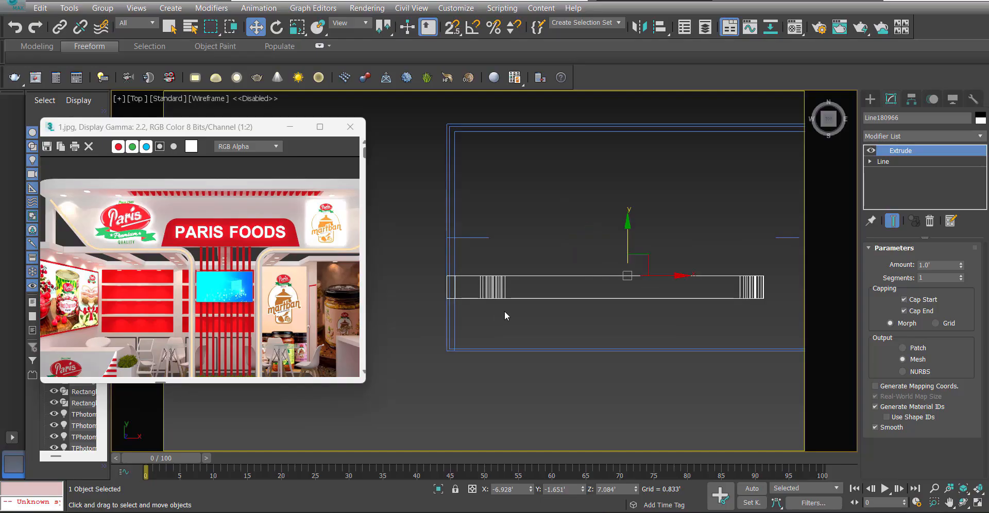
pyautogui.click(938, 269)
pyautogui.write('8')
pyautogui.press('Return')
# Move the extruded header frame along Y in the Top view and snap it flush with the stall's front edge.
pyautogui.moveTo(627, 250); pyautogui.dragTo(628, 270)
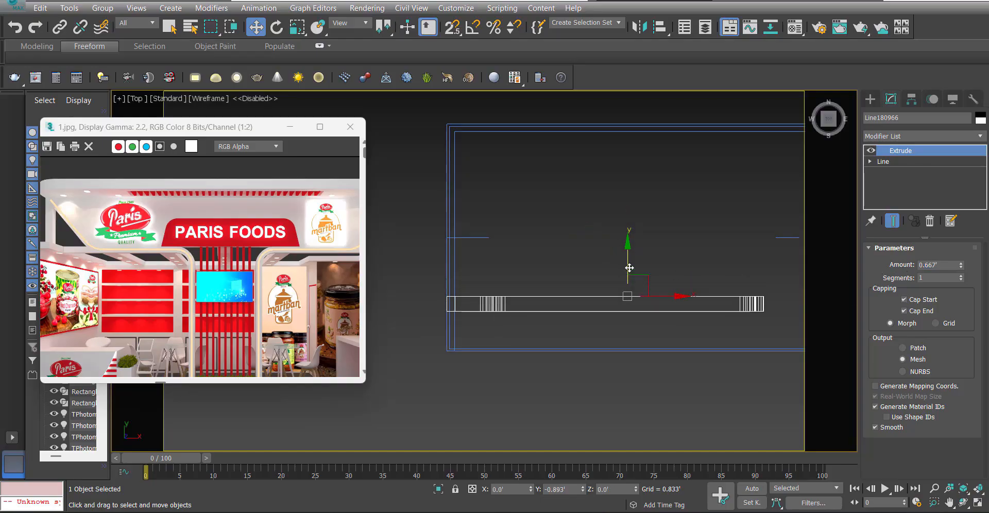
pyautogui.press('s')
pyautogui.moveTo(496, 311); pyautogui.dragTo(438, 354)
# Clone the header frame in place from the Front view and mirror the clone across X with No Clone.
pyautogui.press('f')
pyautogui.scroll(-3, 442, 274)
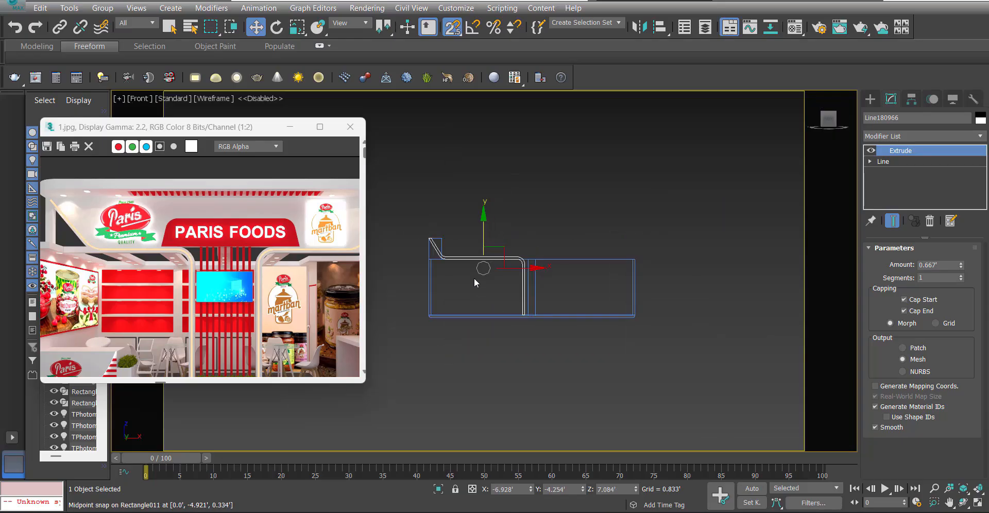
pyautogui.press('s')
pyautogui.hotkey('ctrl', 'v')
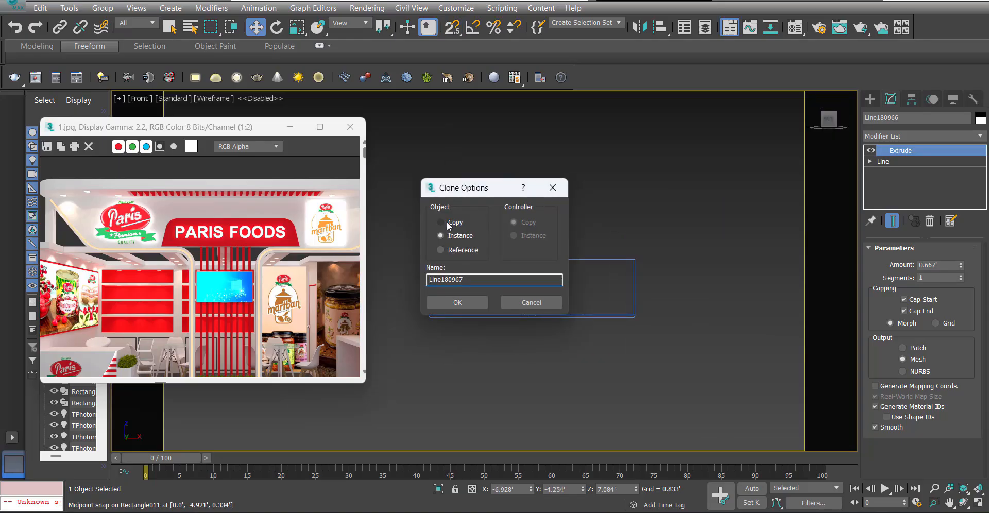
pyautogui.click(457, 302)
pyautogui.click(639, 27)
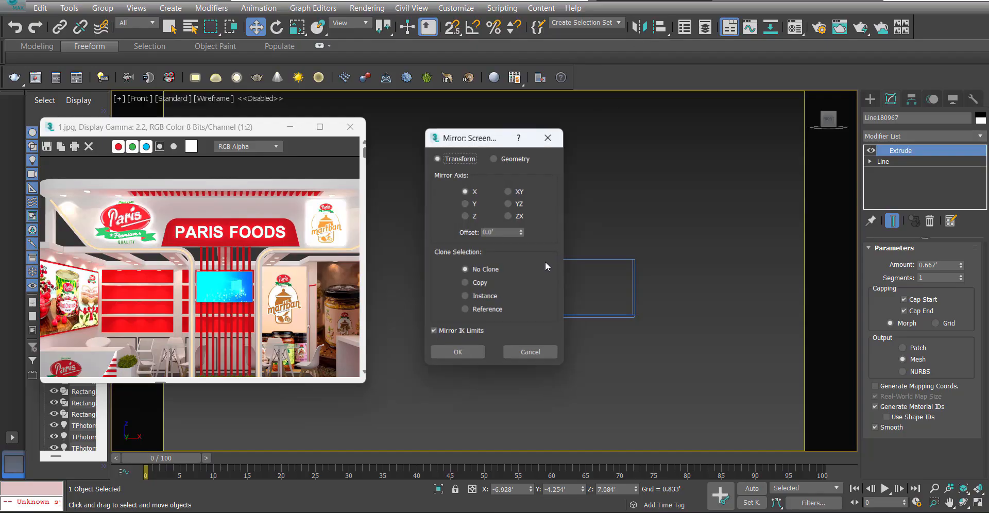
pyautogui.click(457, 352)
# Move the mirrored header frame along X and snap its outer tip flush with the stall's opposite end wall.
pyautogui.moveTo(507, 257); pyautogui.dragTo(677, 256)
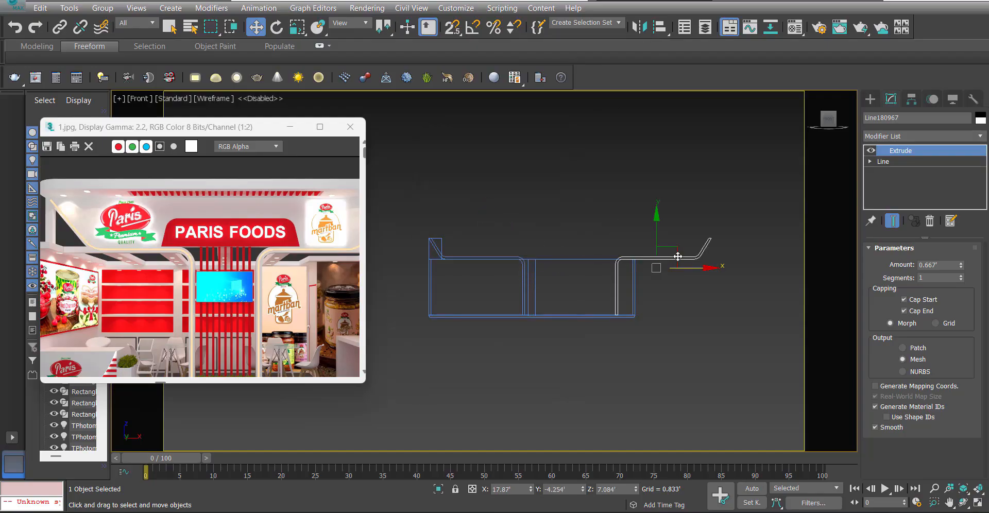
pyautogui.scroll(4, 678, 256)
pyautogui.press('s')
pyautogui.moveTo(774, 210); pyautogui.dragTo(559, 265)
pyautogui.click(636, 248)
pyautogui.scroll(-4, 637, 247)
pyautogui.moveTo(397, 292); pyautogui.dragTo(518, 273, button='middle')
pyautogui.press('s')
pyautogui.scroll(2, 587, 261)
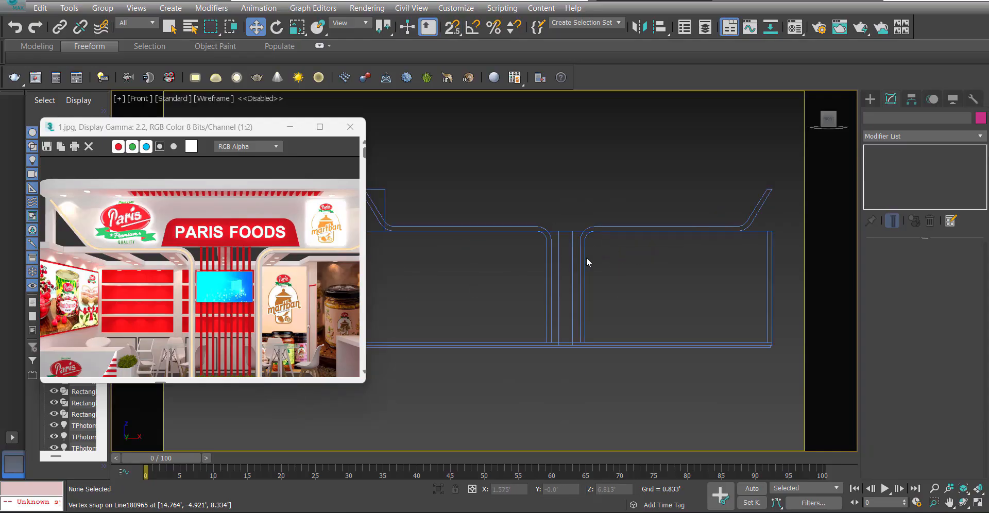
# Examine the two header frames against the stall walls in shaded perspective and front views.
pyautogui.moveTo(587, 260)
pyautogui.mouseDown(button='middle')
pyautogui.moveTo(576, 274)
pyautogui.moveTo(611, 273)
pyautogui.mouseUp(button='middle')
pyautogui.press('p')
pyautogui.press('F3')
pyautogui.scroll(-3, 570, 290)
pyautogui.press('f')
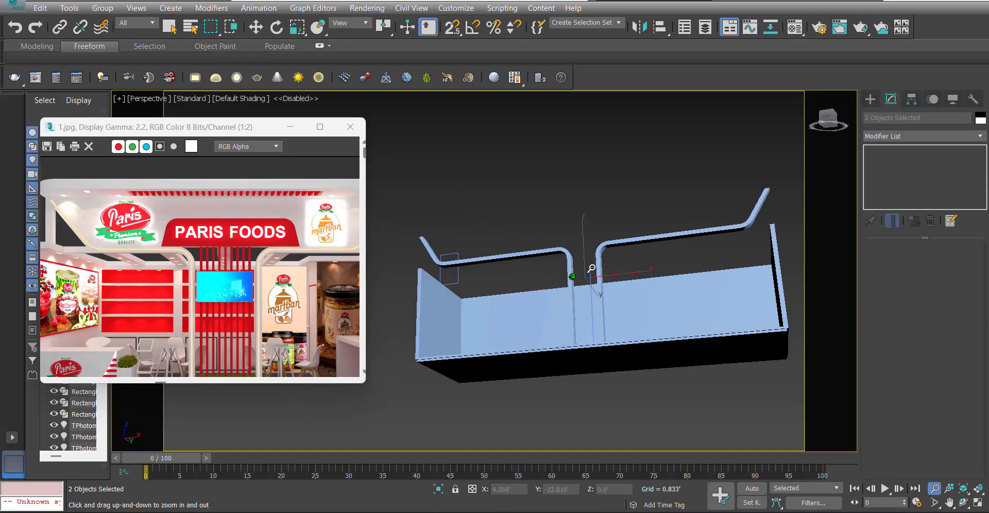
pyautogui.scroll(-2, 567, 286)
pyautogui.click(487, 243)
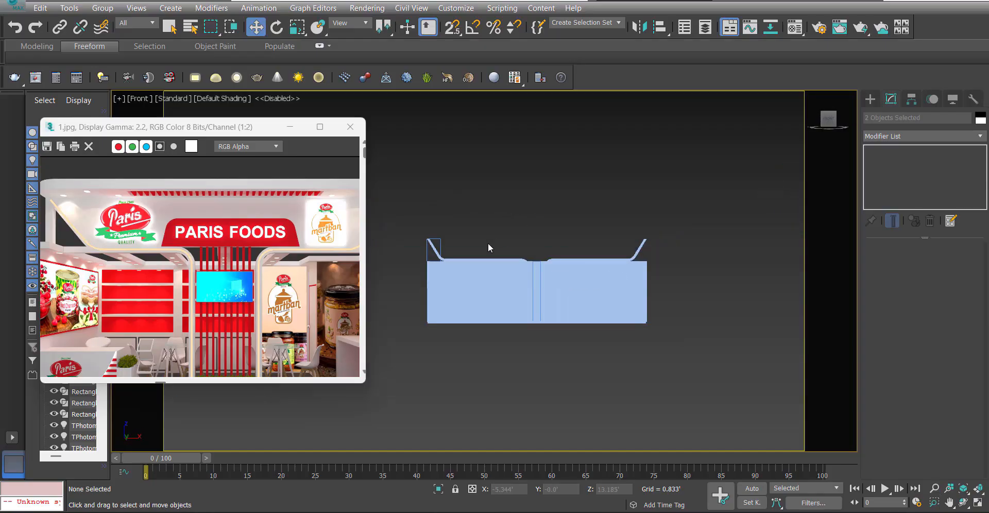
pyautogui.press('F3')
# Start a snapped line in the Front view at the original frame's inner upper tip and trace its lower bend to the horizontal edge.
pyautogui.rightClick(499, 255)
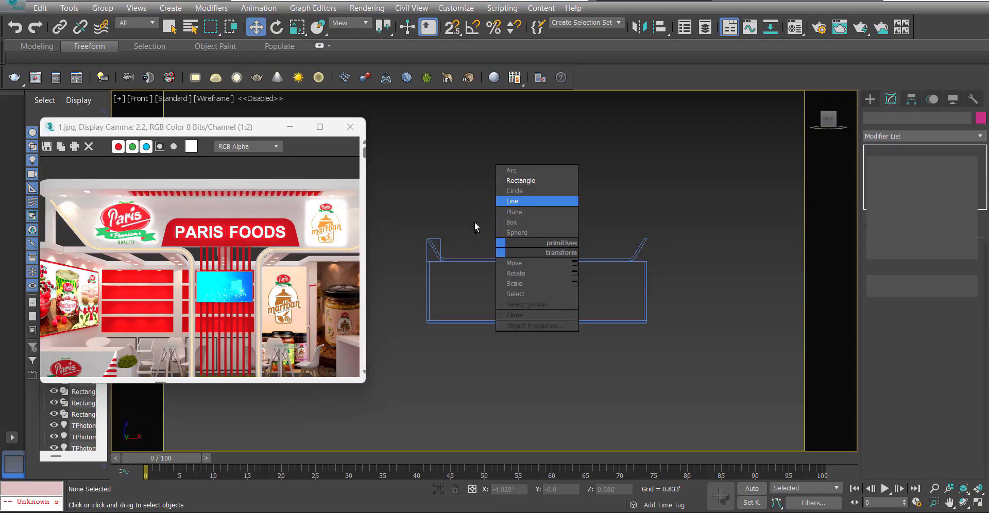
pyautogui.click(512, 201)
pyautogui.scroll(5, 382, 260)
pyautogui.click(394, 233)
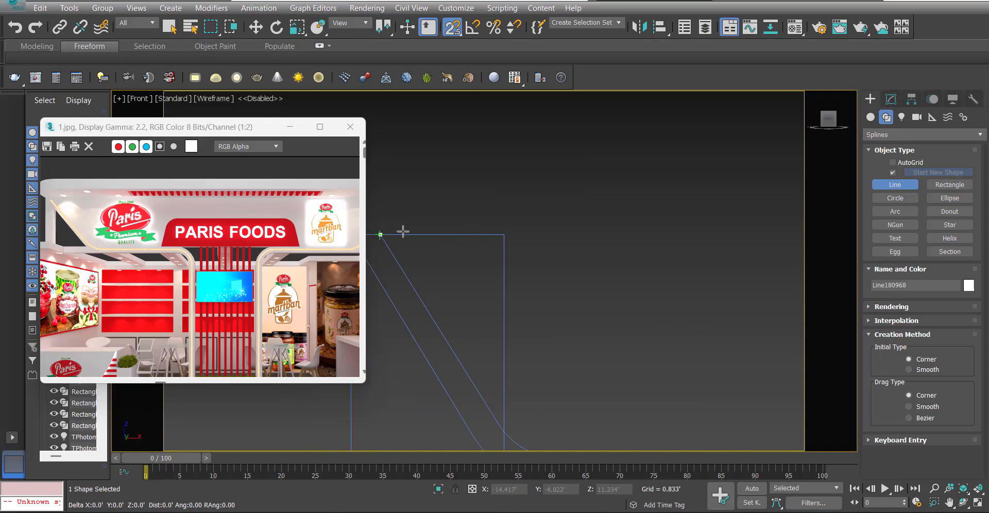
pyautogui.scroll(-3, 402, 230)
pyautogui.scroll(4, 459, 289)
pyautogui.moveTo(411, 227); pyautogui.dragTo(594, 291, button='middle')
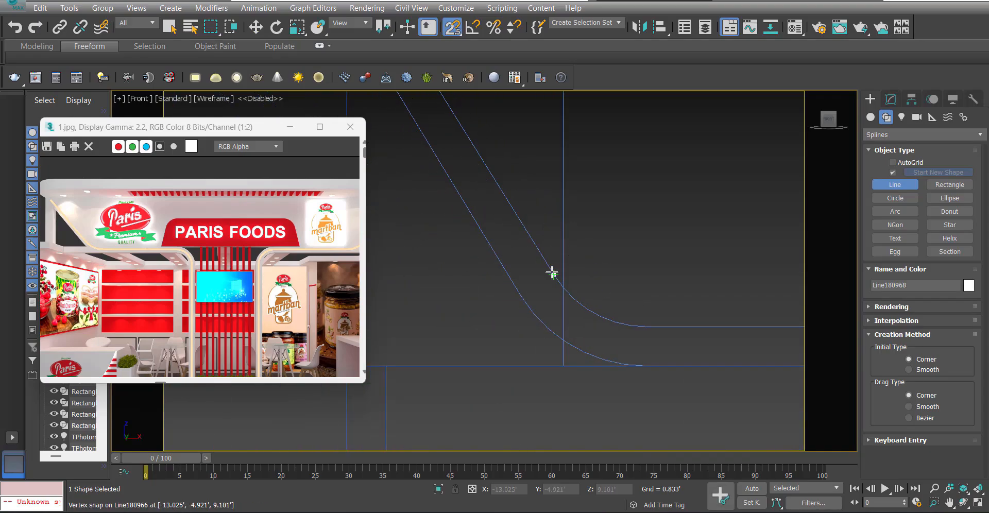
pyautogui.scroll(5, 578, 298)
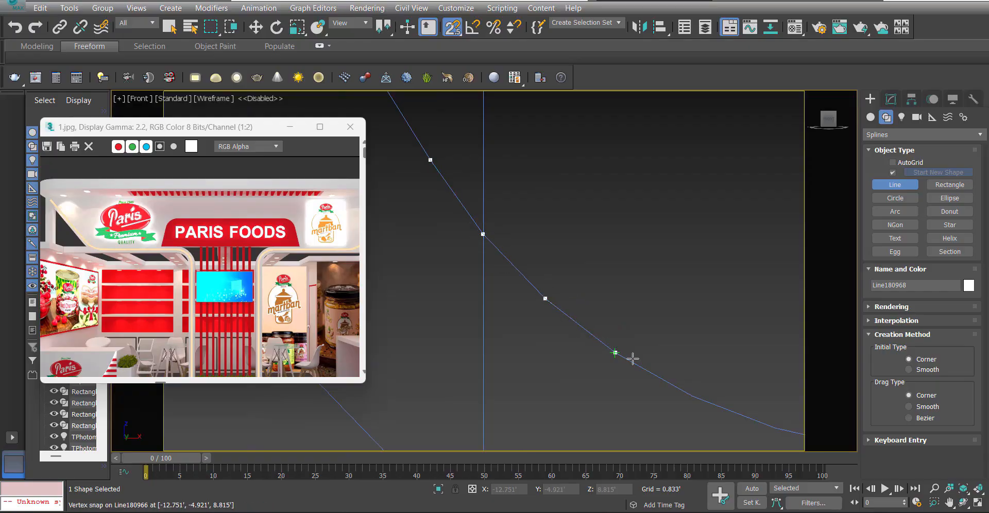
pyautogui.scroll(-4, 408, 235)
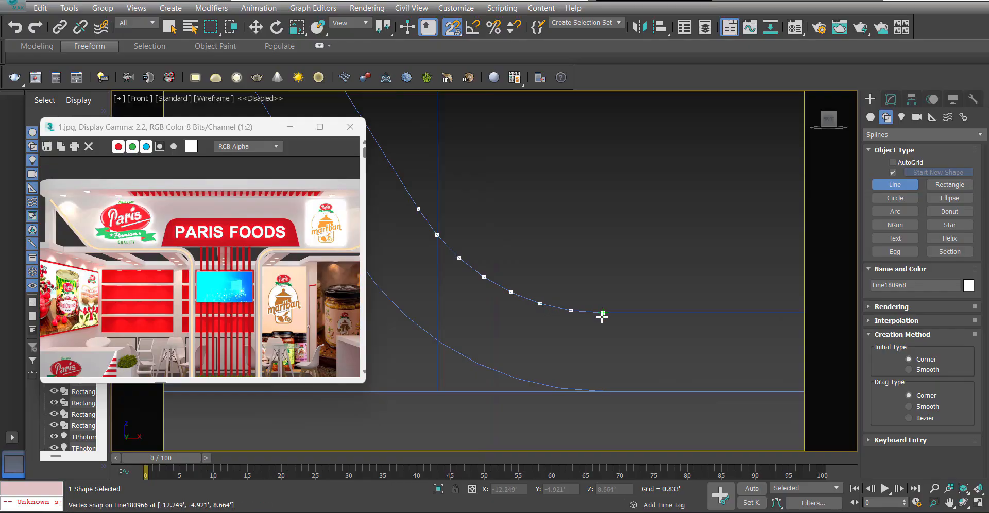
pyautogui.click(603, 312)
# Continue the line across to the mirrored frame's horizontal edge and trace the vertices of its outer bend.
pyautogui.scroll(-6, 603, 313)
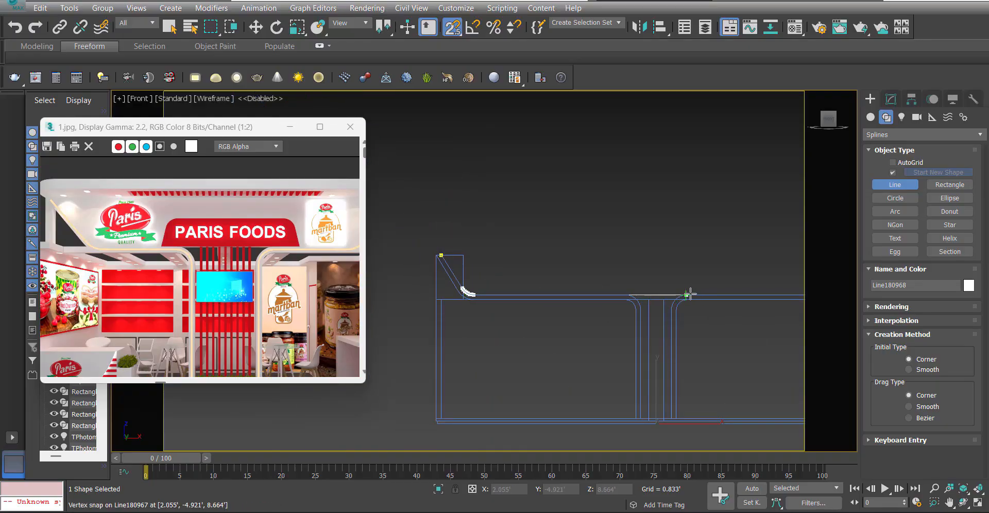
pyautogui.scroll(-2, 690, 293)
pyautogui.scroll(6, 639, 280)
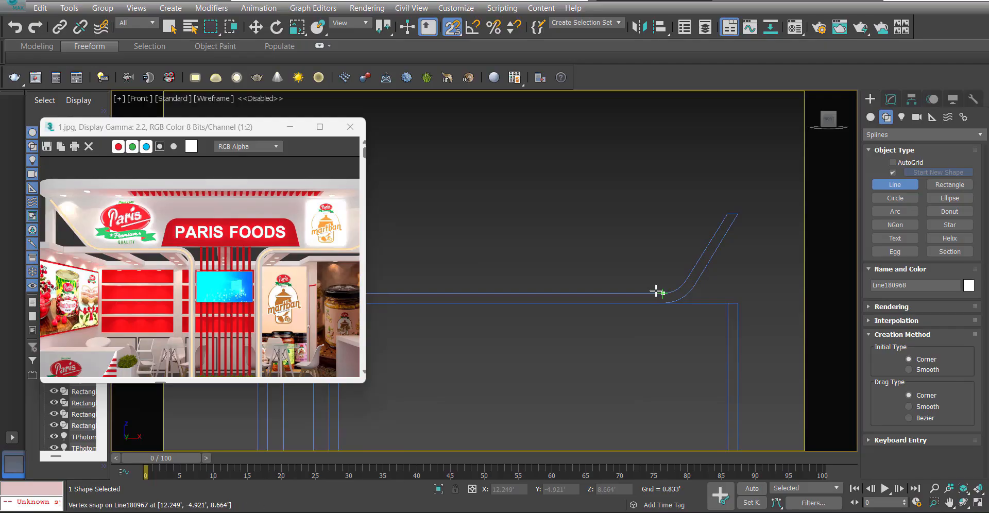
pyautogui.scroll(5, 656, 292)
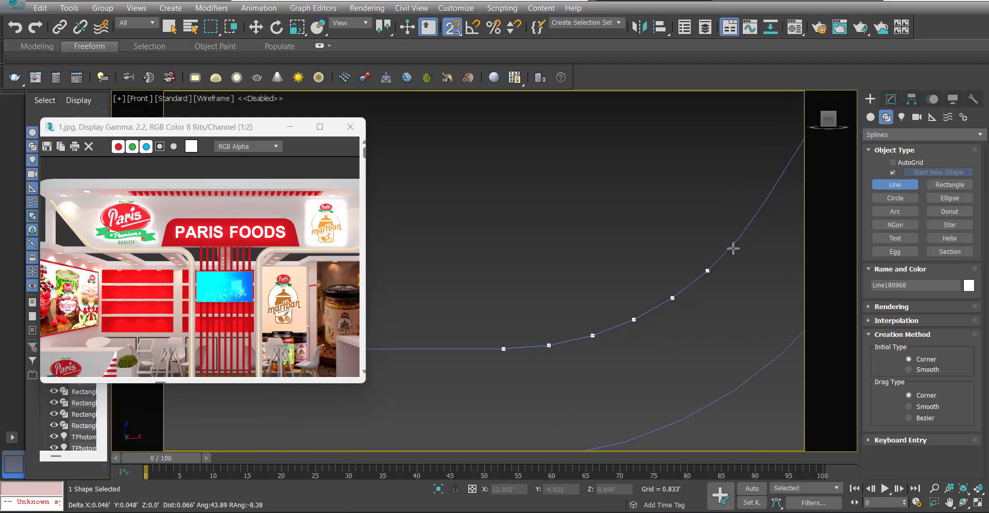
pyautogui.click(766, 200)
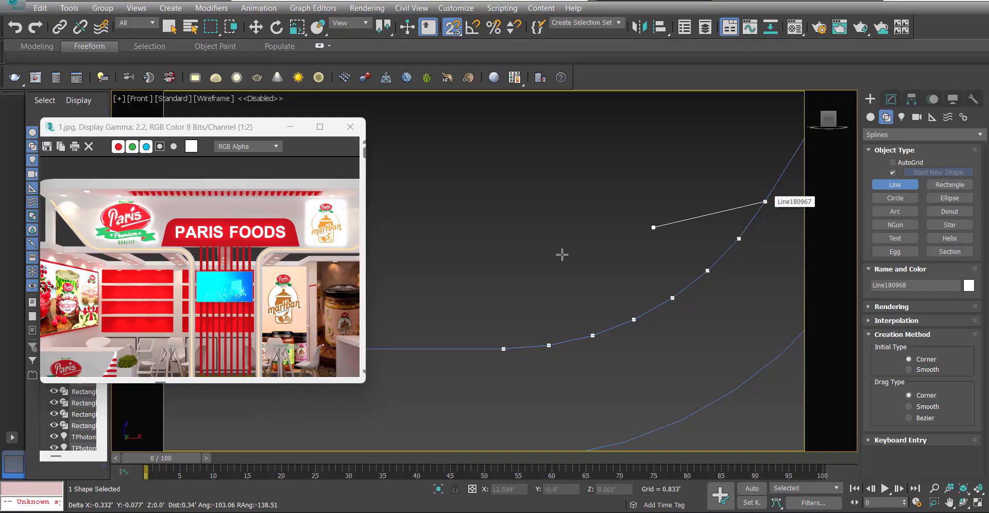
# Carry the line up to the mirrored frame's inner upper tip and close the spline at its starting vertex.
pyautogui.scroll(-7, 580, 306)
pyautogui.scroll(4, 620, 259)
pyautogui.scroll(-5, 670, 258)
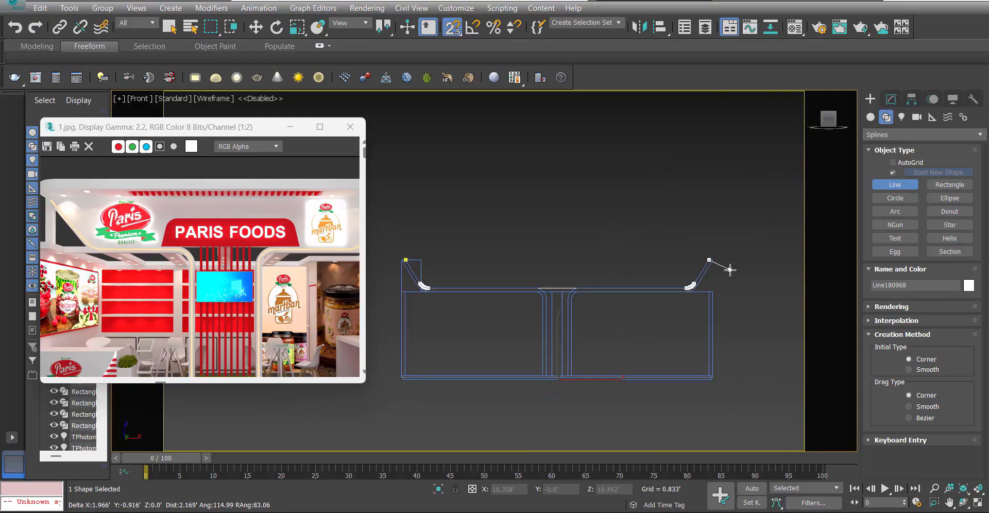
pyautogui.scroll(4, 651, 263)
pyautogui.click(497, 293)
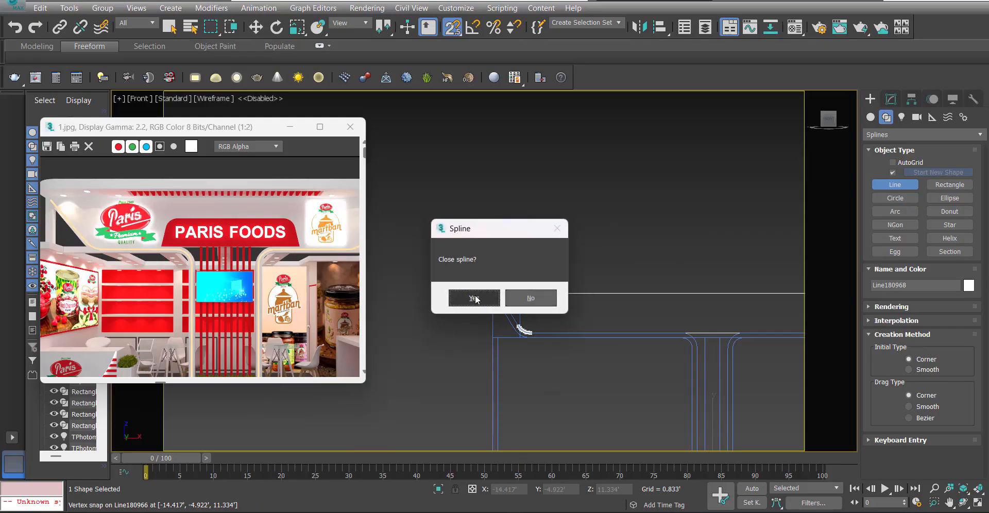
pyautogui.click(472, 294)
pyautogui.scroll(-4, 485, 238)
# Extrude the closed header panel outline by 0.667'.
pyautogui.click(888, 103)
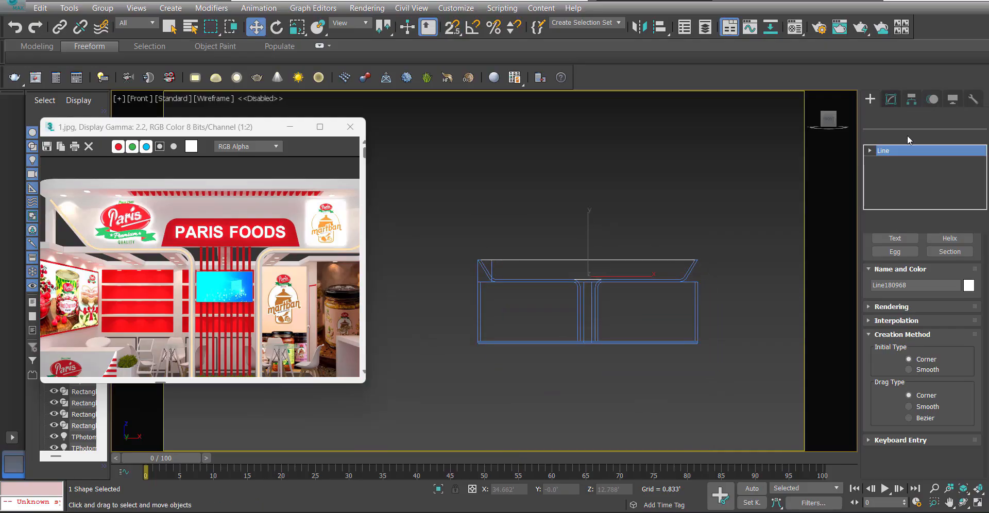
pyautogui.click(907, 136)
pyautogui.write('ex')
pyautogui.click(901, 148)
# Move the header panel along Y in the Top view and snap it in line with the two header frames.
pyautogui.moveTo(639, 253); pyautogui.dragTo(638, 254, button='middle')
pyautogui.press('t')
pyautogui.scroll(-5, 599, 281)
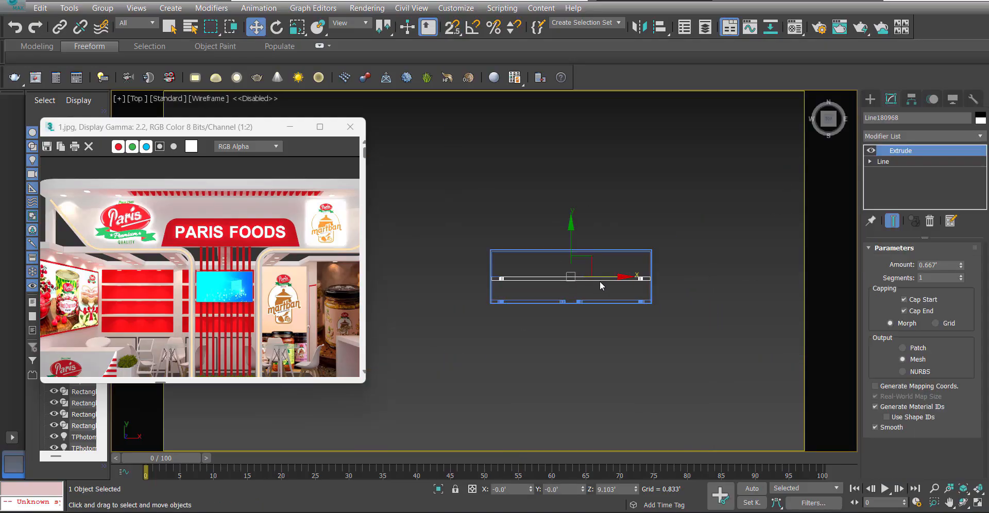
pyautogui.scroll(3, 573, 258)
pyautogui.moveTo(569, 269); pyautogui.dragTo(547, 341)
pyautogui.press('s')
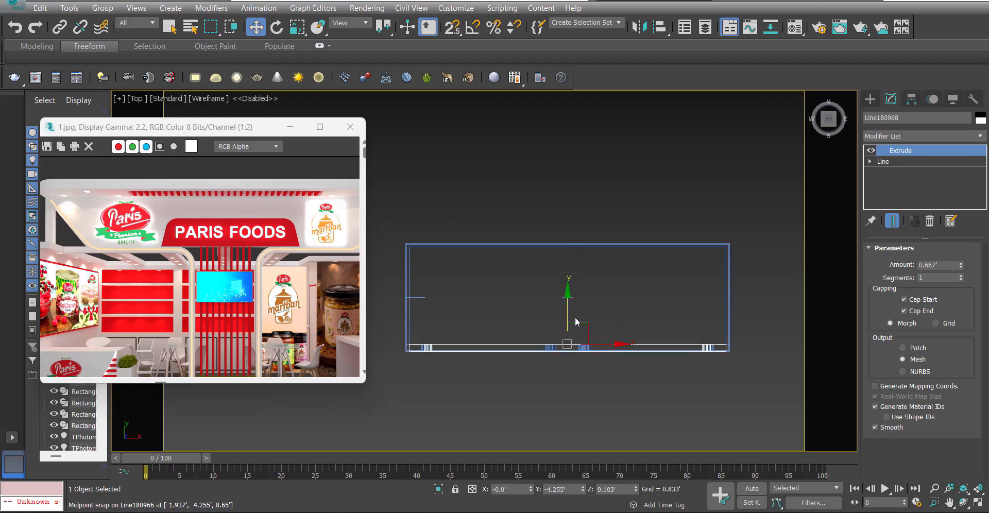
# Examine the header panel and frames from several angles in shaded perspective and compare them with the right-hand part of the reference render.
pyautogui.press('p')
pyautogui.keyDown('alt'); pyautogui.moveTo(558, 341); pyautogui.dragTo(569, 276, button='middle'); pyautogui.keyUp('alt')
pyautogui.press('F3')
pyautogui.click(570, 276)
pyautogui.press('s')
pyautogui.keyDown('alt'); pyautogui.moveTo(573, 343); pyautogui.dragTo(556, 281, button='middle'); pyautogui.keyUp('alt')
pyautogui.scroll(4, 525, 278)
pyautogui.press('s')
pyautogui.moveTo(515, 244)
pyautogui.keyDown('alt'); pyautogui.mouseDown(button='middle')
pyautogui.moveTo(527, 248)
pyautogui.moveTo(518, 250)
pyautogui.mouseUp(button='middle'); pyautogui.keyUp('alt')
pyautogui.keyDown('alt'); pyautogui.moveTo(621, 295); pyautogui.dragTo(557, 301, button='middle'); pyautogui.keyUp('alt')
pyautogui.scroll(3, 655, 320)
pyautogui.click(568, 347)
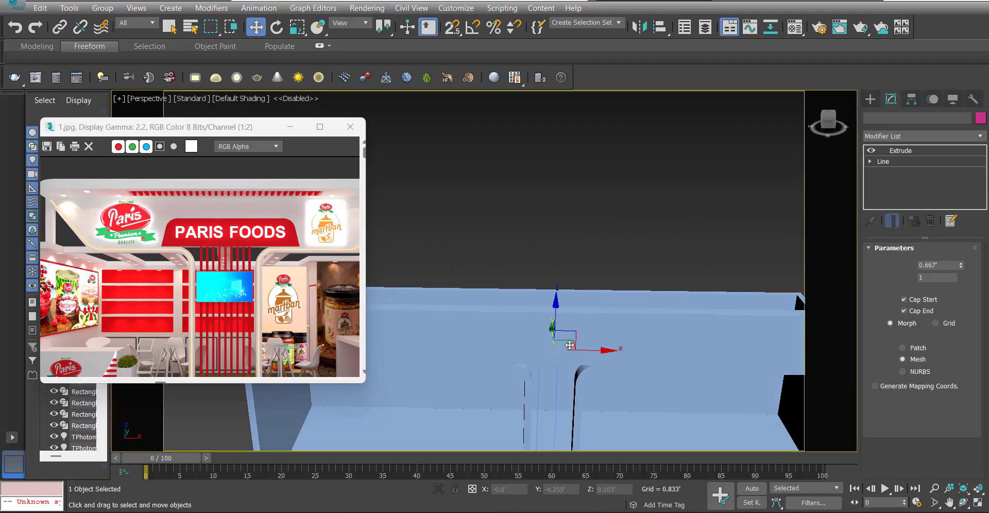
pyautogui.scroll(-4, 568, 347)
pyautogui.keyDown('alt'); pyautogui.moveTo(568, 348); pyautogui.dragTo(460, 308, button='middle'); pyautogui.keyUp('alt')
pyautogui.click(540, 228)
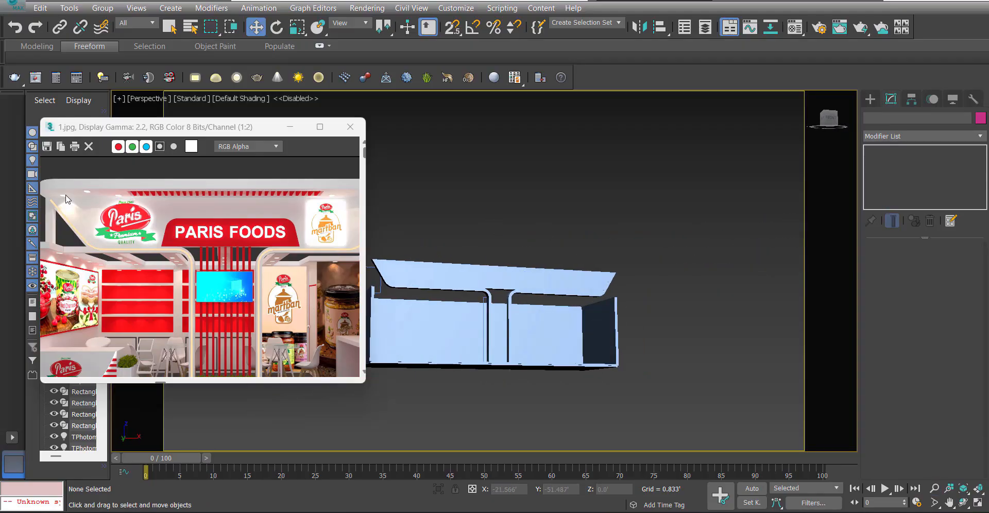
pyautogui.scroll(-1, 197, 201)
pyautogui.scroll(1, 300, 223)
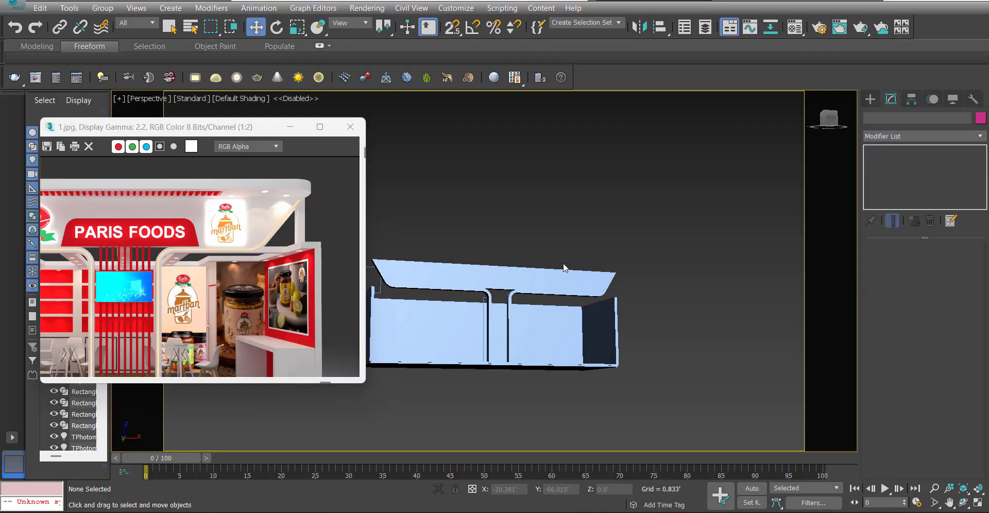
pyautogui.moveTo(531, 259); pyautogui.dragTo(568, 251, button='middle')
# Offset the header panel and both header frames together by 1.25' along Y, inward from the stall's front edge.
pyautogui.press('t')
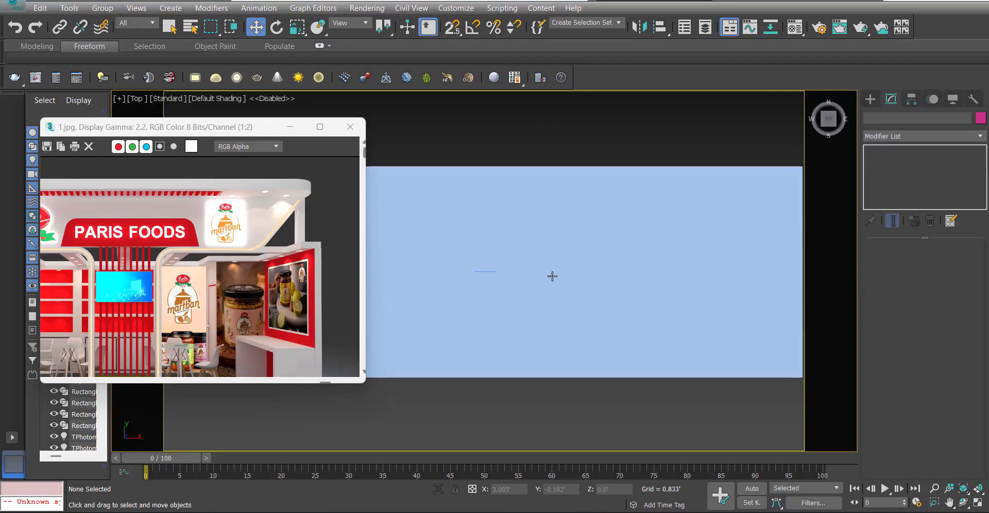
pyautogui.press('F3')
pyautogui.scroll(-4, 536, 289)
pyautogui.scroll(2, 518, 316)
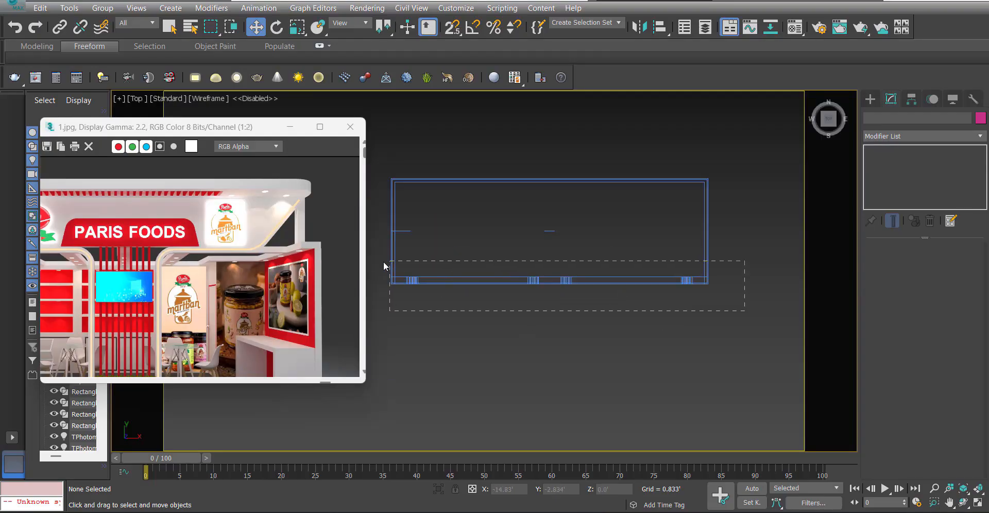
pyautogui.moveTo(384, 265); pyautogui.dragTo(386, 265)
pyautogui.keyDown('alt'); pyautogui.moveTo(205, 92); pyautogui.dragTo(204, 91); pyautogui.keyUp('alt')
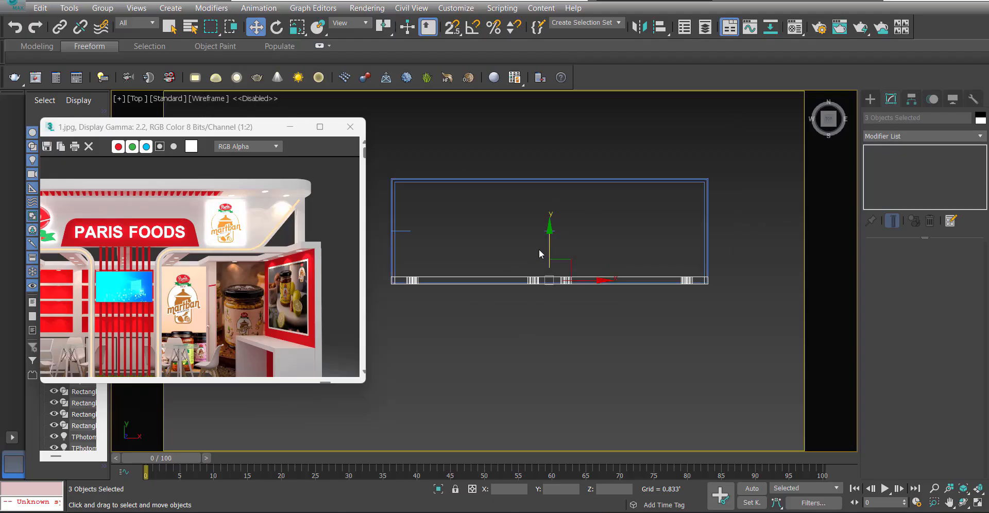
pyautogui.rightClick(596, 280)
pyautogui.click(715, 290)
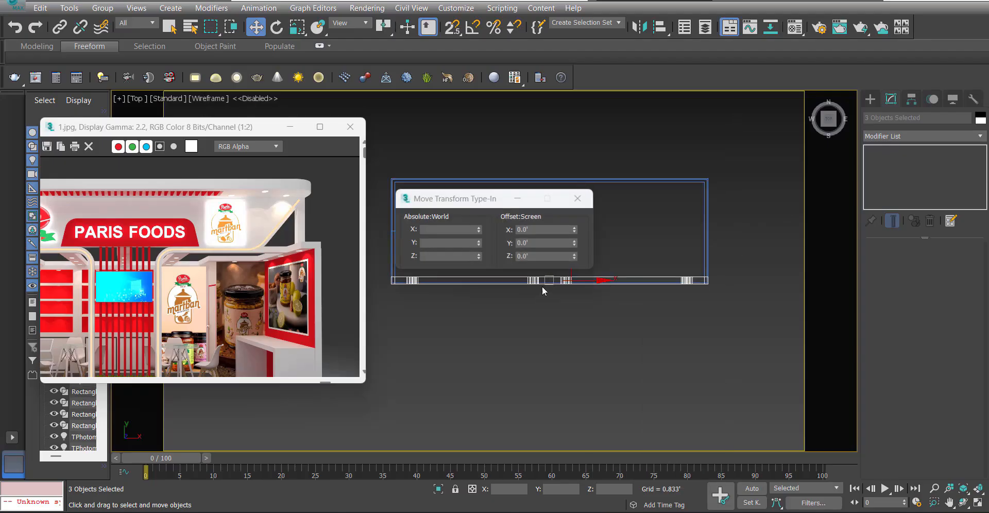
pyautogui.moveTo(495, 204); pyautogui.dragTo(565, 349)
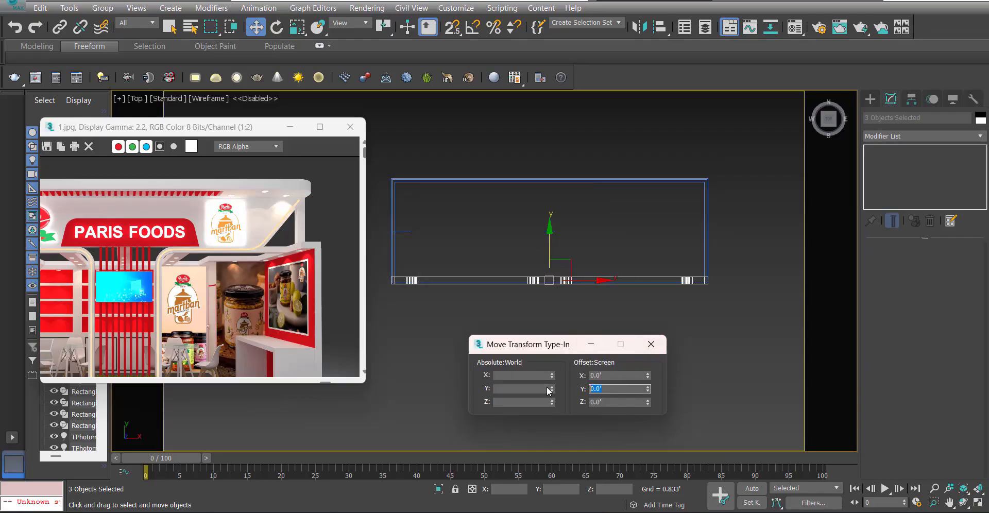
pyautogui.write('1.25')
pyautogui.press('Return')
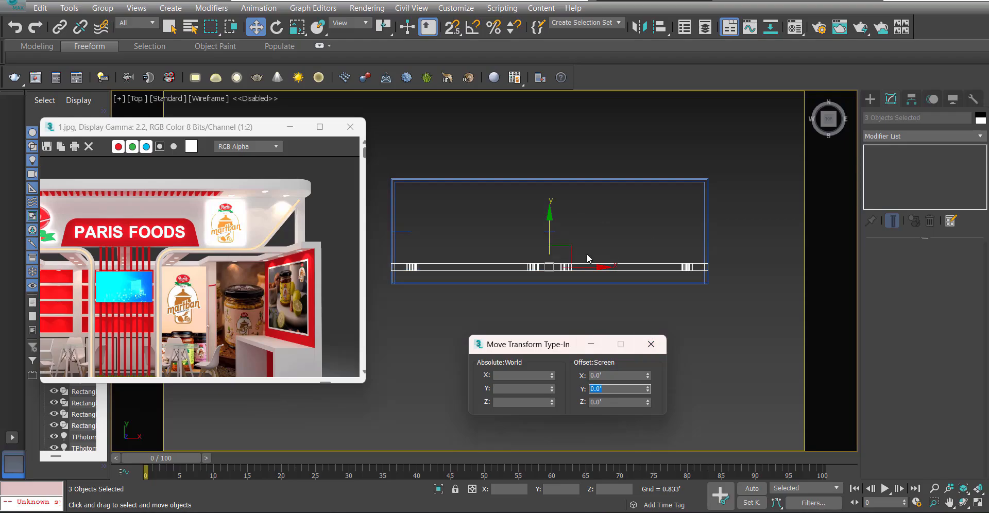
# Draw a 1.25' by 29.528' rectangle in the Top view between the header panel's face and the stall's front edge.
pyautogui.click(652, 345)
pyautogui.rightClick(719, 322)
pyautogui.click(738, 248)
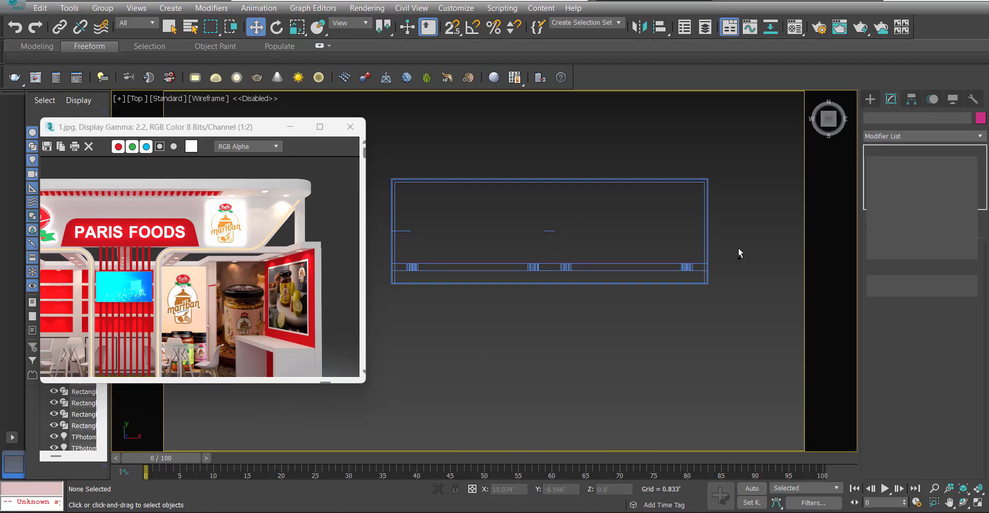
pyautogui.press('s')
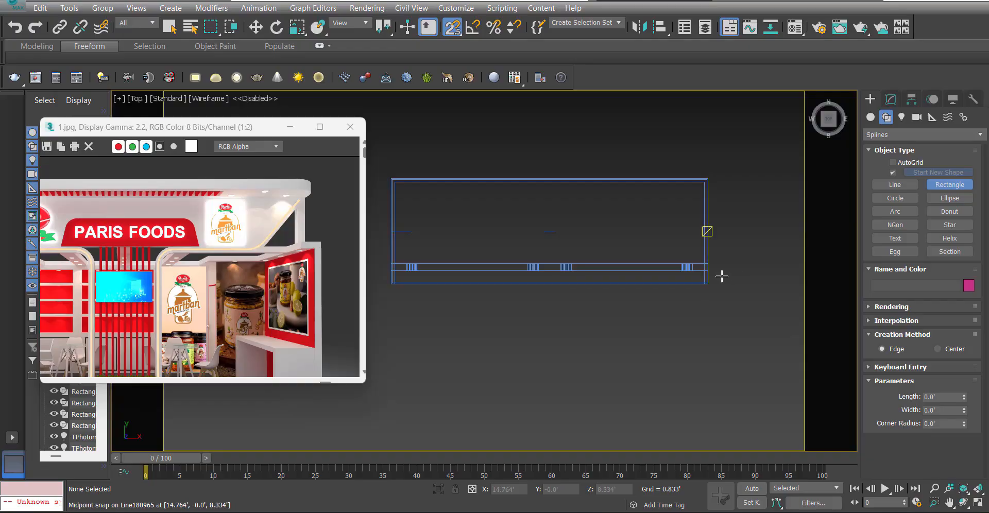
pyautogui.moveTo(713, 274); pyautogui.dragTo(392, 285)
pyautogui.press('w')
pyautogui.press('s')
pyautogui.scroll(2, 351, 265)
pyautogui.scroll(3, 400, 277)
pyautogui.scroll(-3, 720, 226)
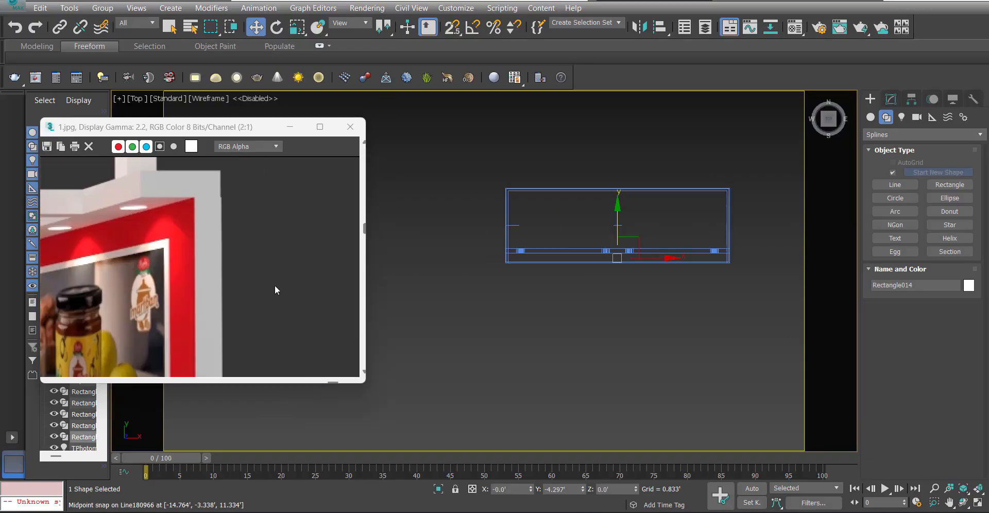
pyautogui.scroll(-2, 274, 285)
pyautogui.scroll(2, 530, 274)
# Add an Edit Spline modifier to the rectangle, convert its vertices to corner points and select the two front corners.
pyautogui.click(891, 98)
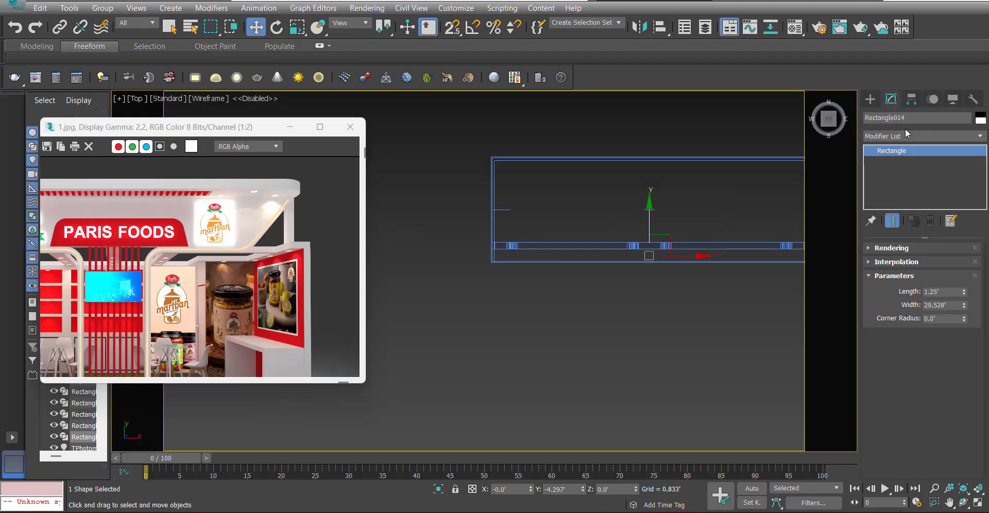
pyautogui.click(907, 136)
pyautogui.scroll(-5, 911, 165)
pyautogui.click(503, 357)
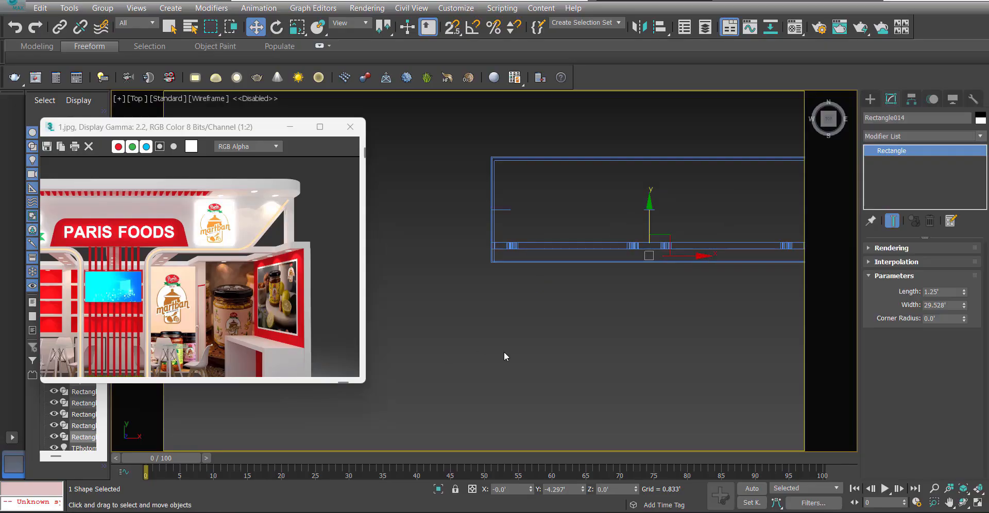
pyautogui.rightClick(598, 316)
pyautogui.click(544, 240)
pyautogui.moveTo(544, 308); pyautogui.dragTo(469, 256)
pyautogui.moveTo(585, 309); pyautogui.dragTo(446, 312, button='middle')
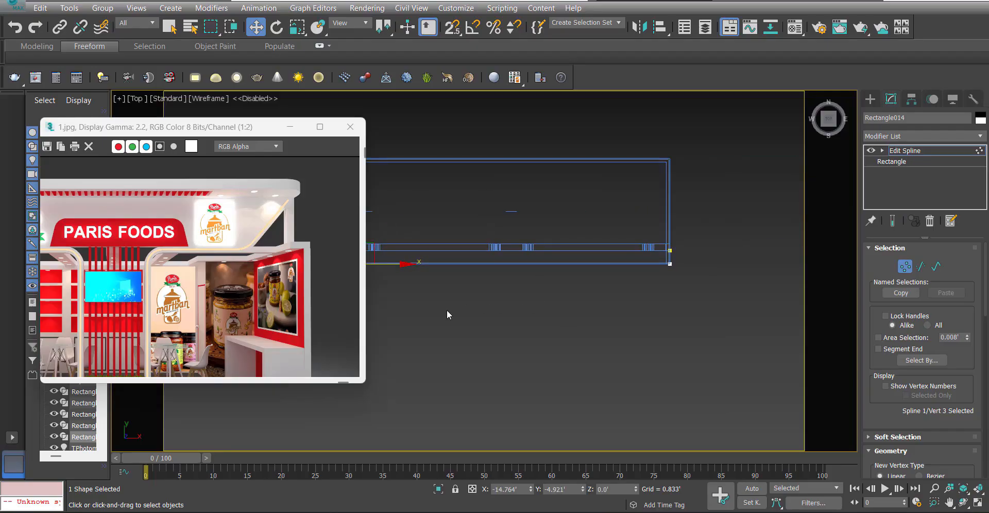
pyautogui.keyDown('ctrl'); pyautogui.moveTo(680, 273); pyautogui.dragTo(663, 258); pyautogui.keyUp('ctrl')
pyautogui.press('s')
pyautogui.moveTo(666, 273); pyautogui.dragTo(657, 304, button='middle')
# Fillet the two front corners of the rectangle to a rounded shape in the Top view.
pyautogui.scroll(-3, 598, 317)
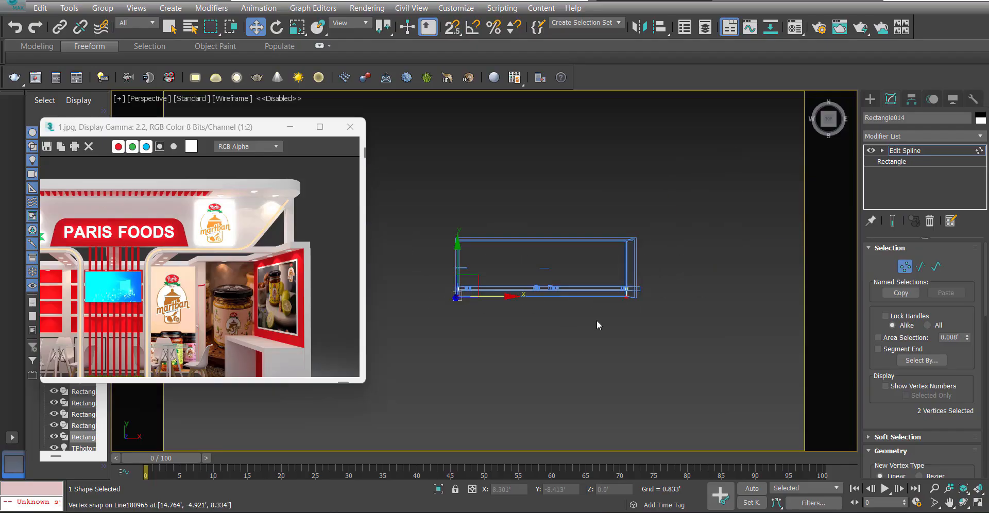
pyautogui.press('p')
pyautogui.keyDown('alt'); pyautogui.moveTo(596, 320); pyautogui.dragTo(662, 331, button='middle'); pyautogui.keyUp('alt')
pyautogui.press('F3')
pyautogui.press('t')
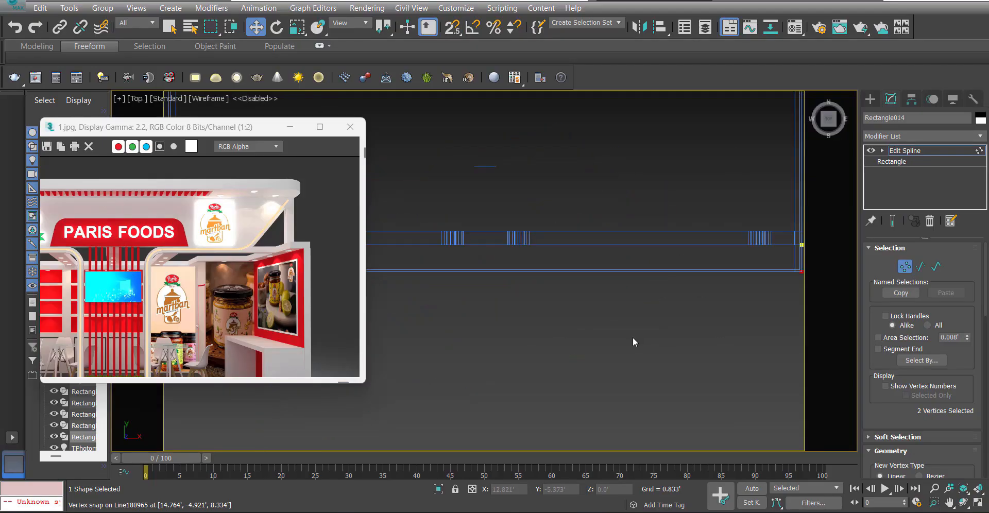
pyautogui.scroll(-3, 633, 337)
pyautogui.scroll(-10, 899, 421)
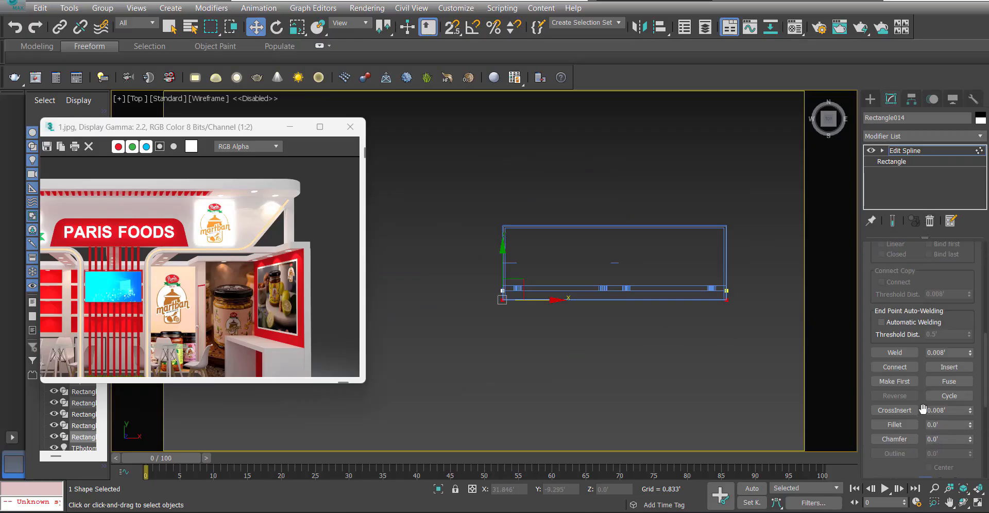
pyautogui.scroll(6, 717, 298)
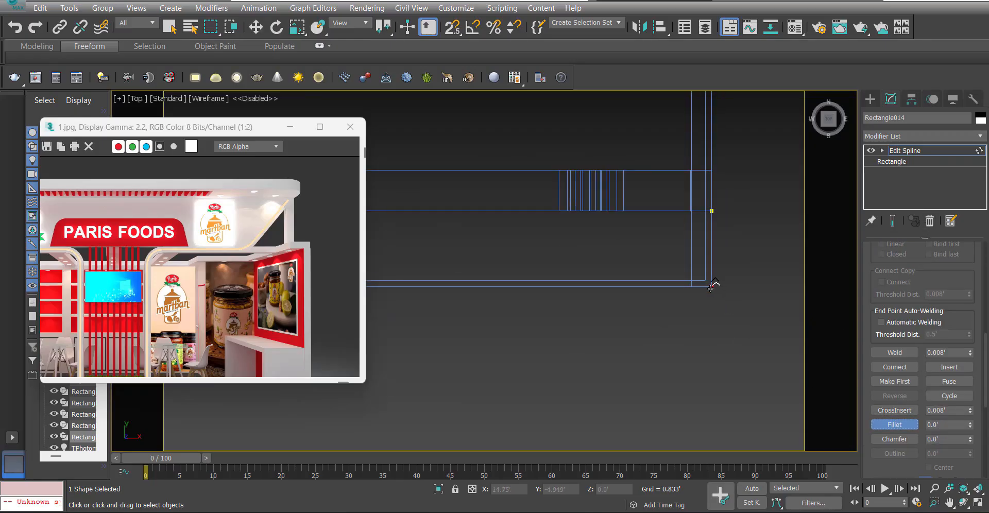
pyautogui.scroll(-4, 714, 273)
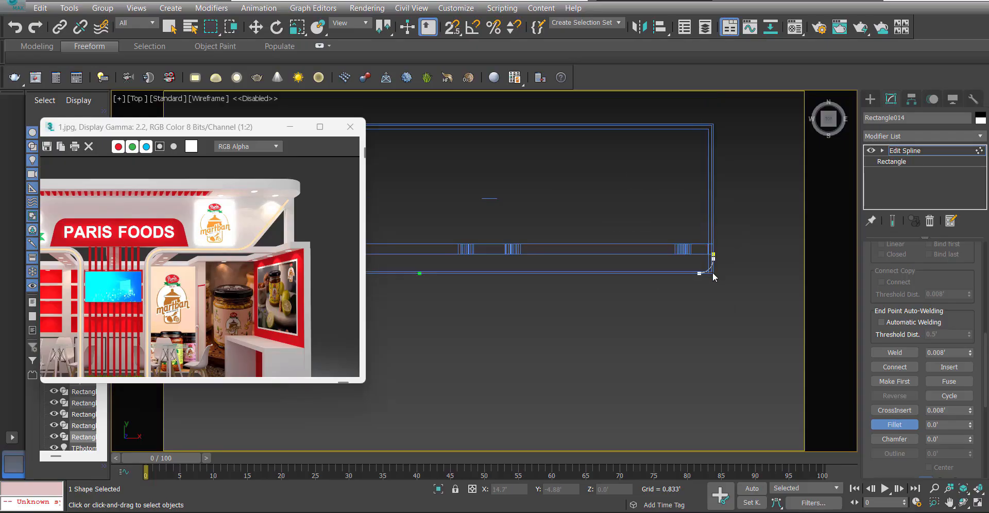
# Refine both rounded front corners with an extra vertex near the middle of each arc.
pyautogui.scroll(3, 902, 309)
pyautogui.scroll(5, 741, 273)
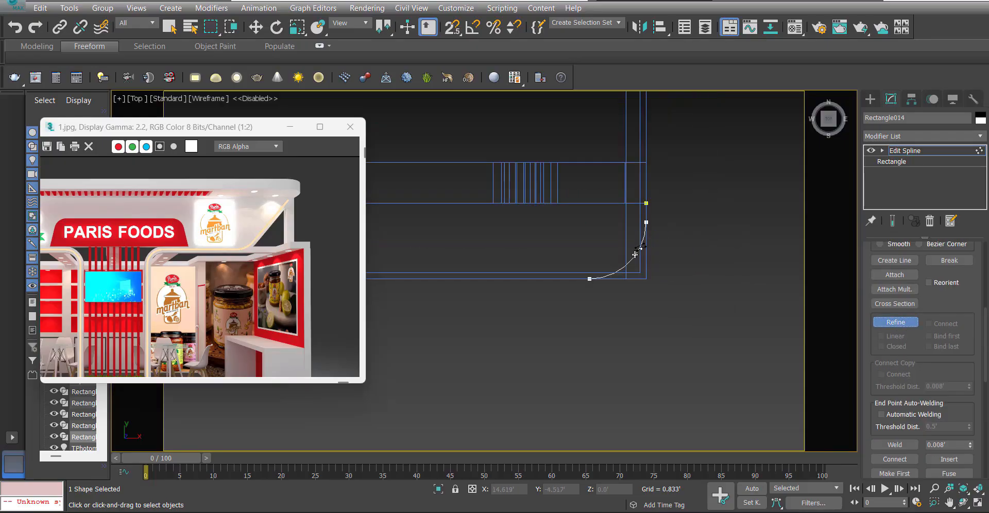
pyautogui.click(627, 260)
pyautogui.scroll(-7, 753, 297)
pyautogui.scroll(7, 594, 298)
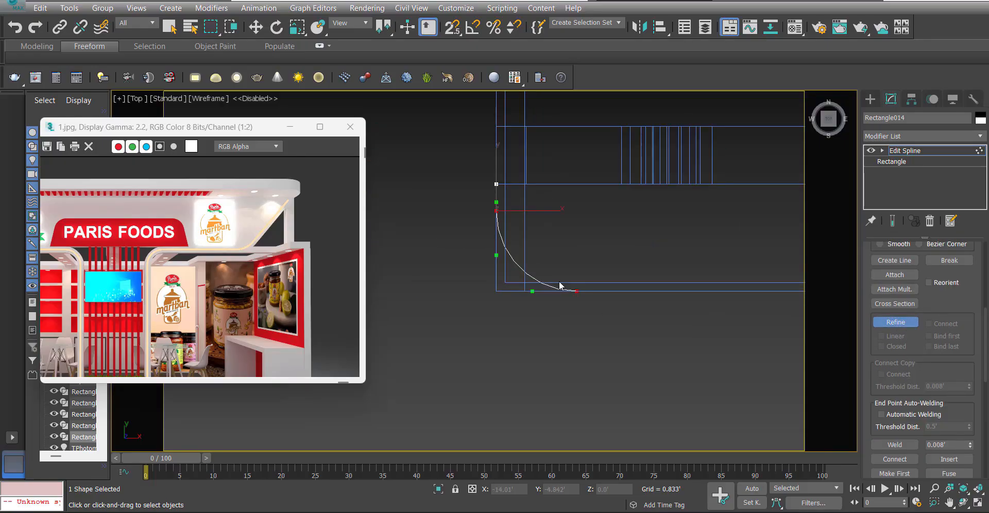
pyautogui.scroll(4, 518, 274)
pyautogui.click(505, 270)
pyautogui.scroll(-8, 507, 273)
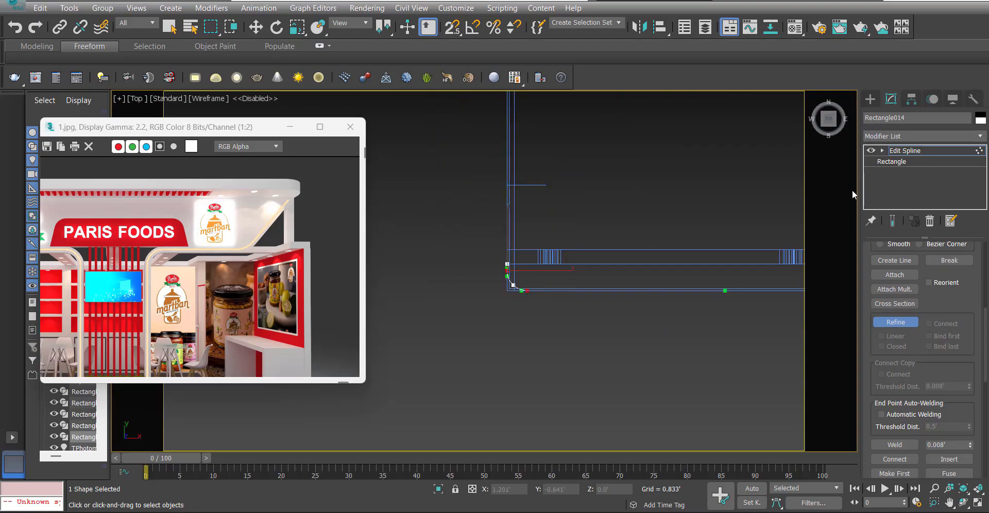
# Extrude the rounded outline by 0.667'.
pyautogui.click(910, 140)
pyautogui.write('ex')
pyautogui.click(901, 145)
pyautogui.press('f')
pyautogui.press('z')
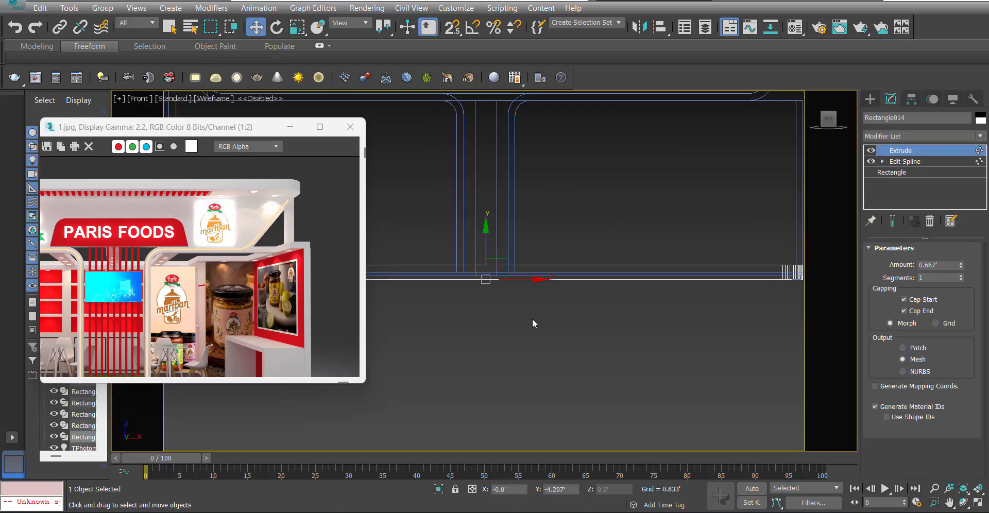
# Move the extruded slab down in the Front view and snap its underside onto the top edge of the header panel.
pyautogui.scroll(-7, 561, 323)
pyautogui.scroll(4, 562, 324)
pyautogui.scroll(6, 639, 271)
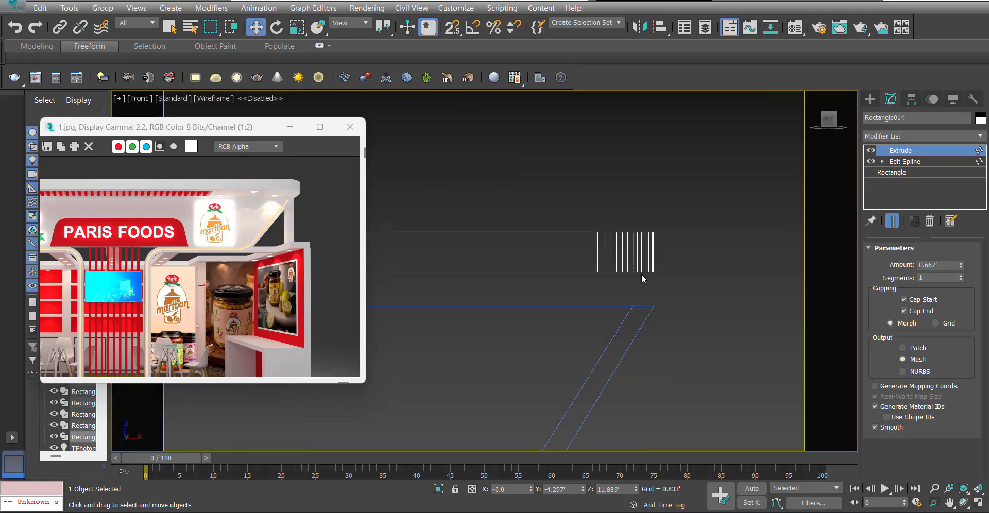
pyautogui.press('s')
pyautogui.moveTo(639, 269); pyautogui.dragTo(653, 307)
pyautogui.press('s')
pyautogui.scroll(-9, 667, 294)
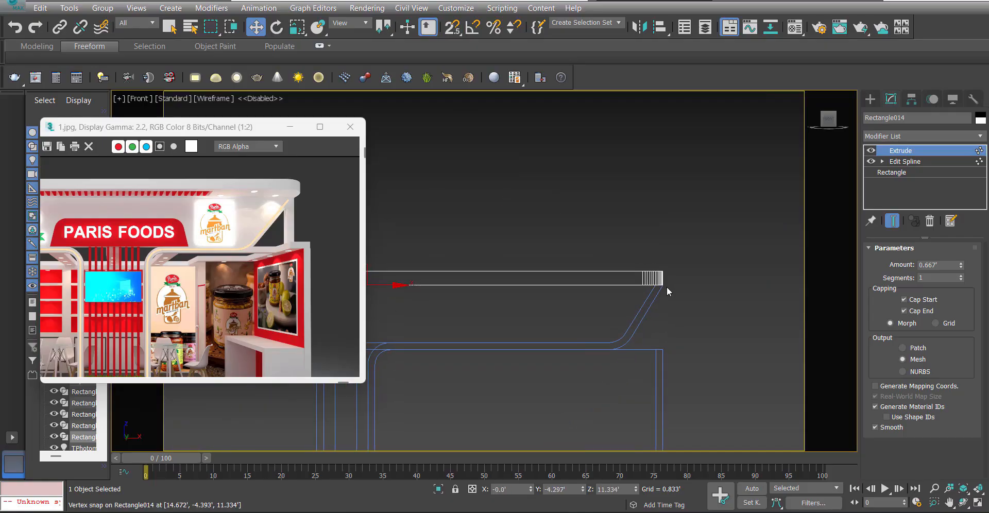
# Check the slab in shaded perspective and set its extrusion amount to 0.33'.
pyautogui.press('p')
pyautogui.moveTo(645, 326); pyautogui.dragTo(682, 326, button='middle')
pyautogui.press('F3')
pyautogui.scroll(6, 655, 322)
pyautogui.keyDown('alt'); pyautogui.moveTo(609, 308); pyautogui.dragTo(621, 289, button='middle'); pyautogui.keyUp('alt')
pyautogui.click(590, 247)
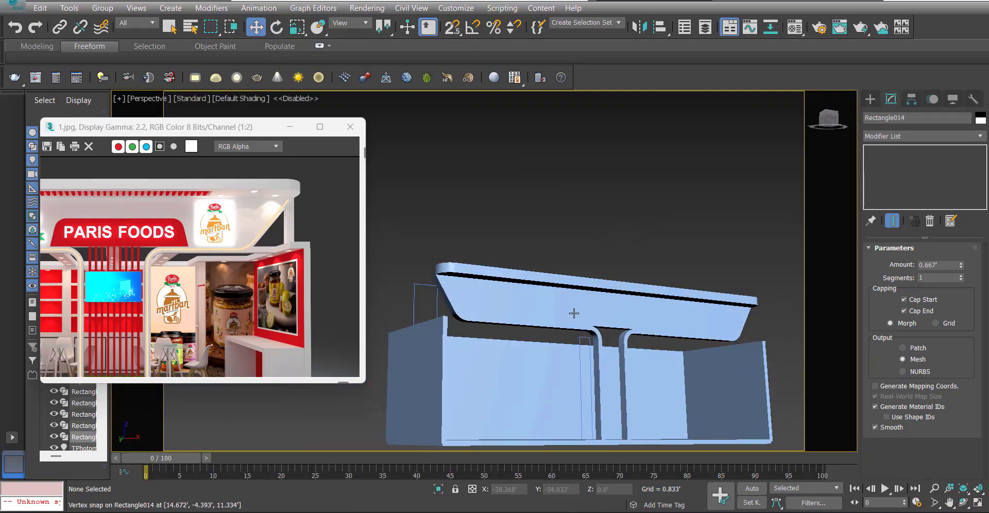
pyautogui.moveTo(574, 311)
pyautogui.keyDown('alt'); pyautogui.mouseDown(button='middle')
pyautogui.moveTo(612, 307)
pyautogui.moveTo(626, 326)
pyautogui.moveTo(637, 322)
pyautogui.mouseUp(button='middle'); pyautogui.keyUp('alt')
pyautogui.click(579, 283)
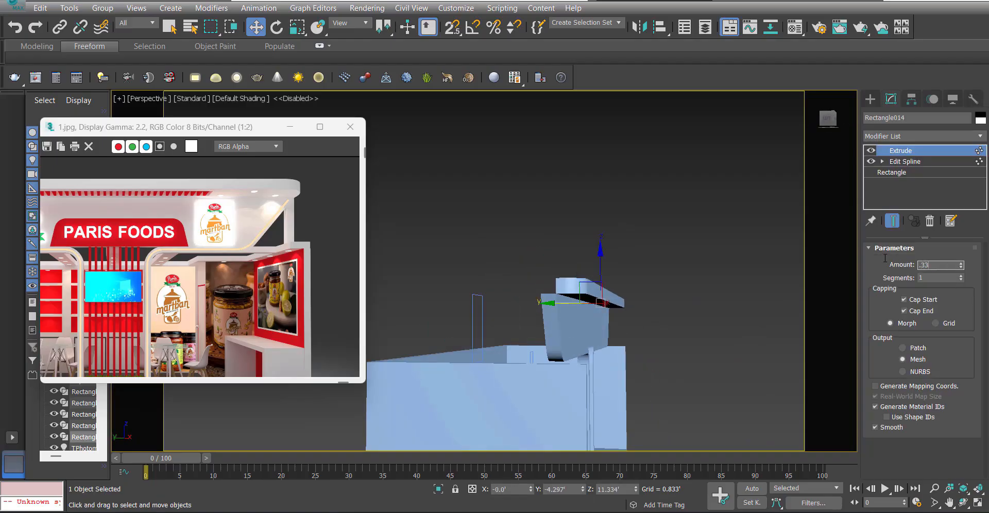
pyautogui.scroll(5, 587, 299)
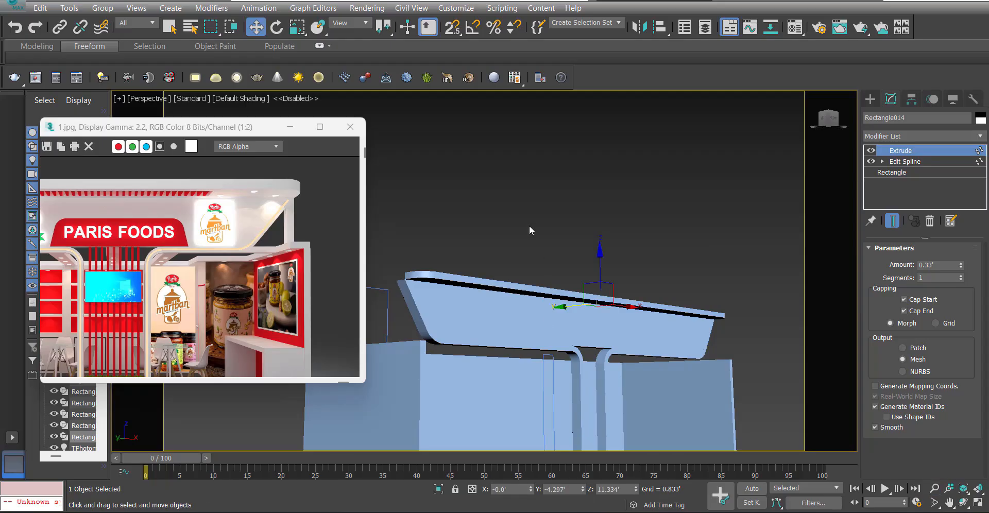
# Extend the slab over the header panel by snapping its rear outline vertices to the panel's back face in the Top view.
pyautogui.click(565, 263)
pyautogui.scroll(3, 582, 264)
pyautogui.keyDown('alt'); pyautogui.moveTo(583, 264); pyautogui.dragTo(627, 341, button='middle'); pyautogui.keyUp('alt')
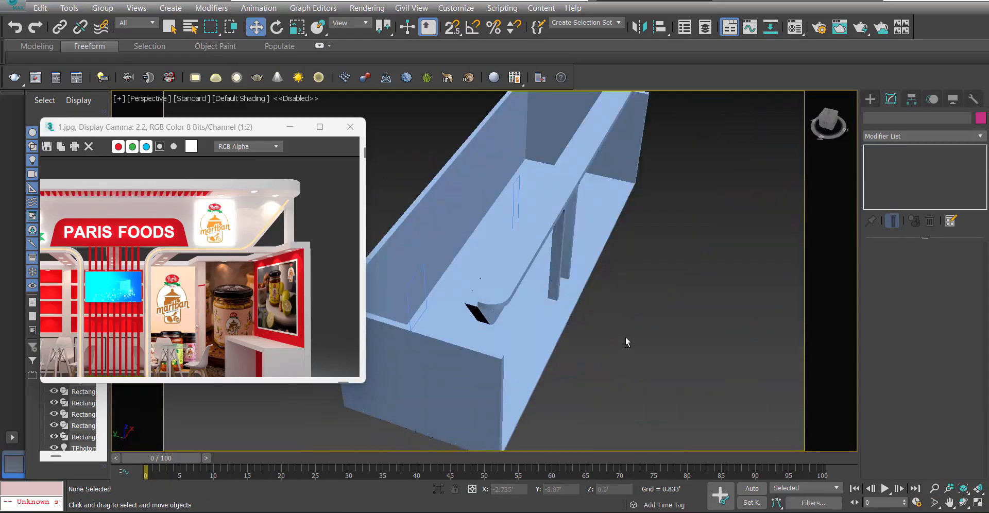
pyautogui.click(496, 289)
pyautogui.press('t')
pyautogui.press('F3')
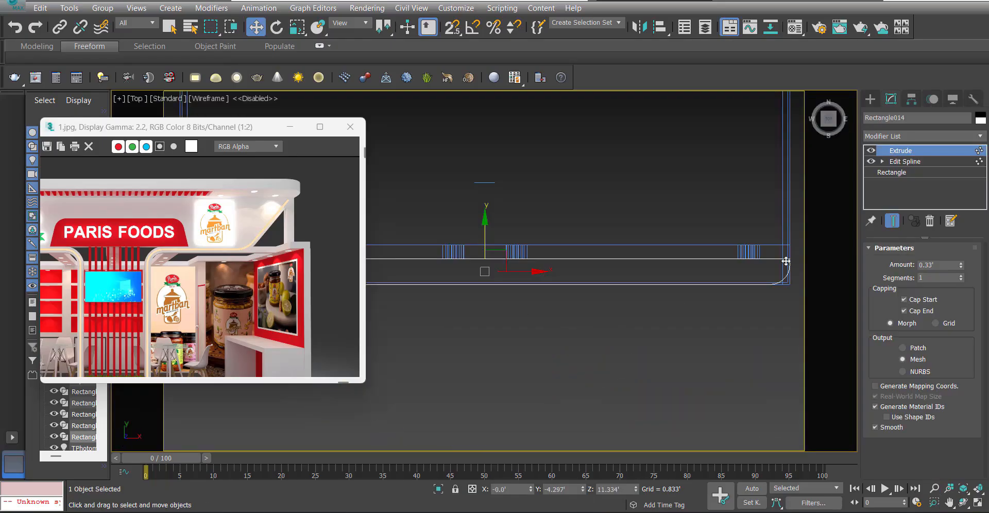
pyautogui.click(882, 161)
pyautogui.click(904, 172)
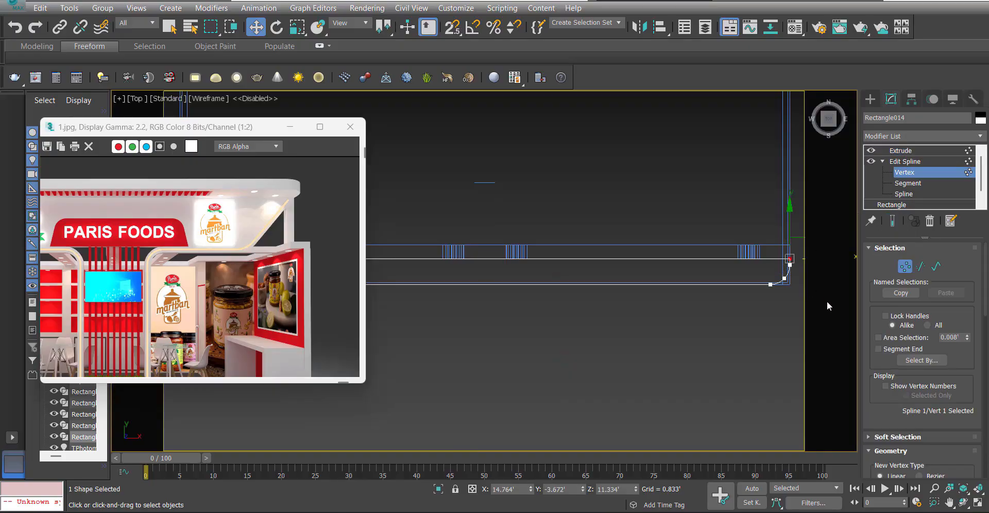
pyautogui.scroll(-5, 824, 299)
pyautogui.scroll(8, 610, 280)
pyautogui.scroll(-3, 425, 274)
pyautogui.keyDown('ctrl'); pyautogui.moveTo(418, 287); pyautogui.dragTo(430, 258); pyautogui.keyUp('ctrl')
pyautogui.press('s')
pyautogui.click(911, 150)
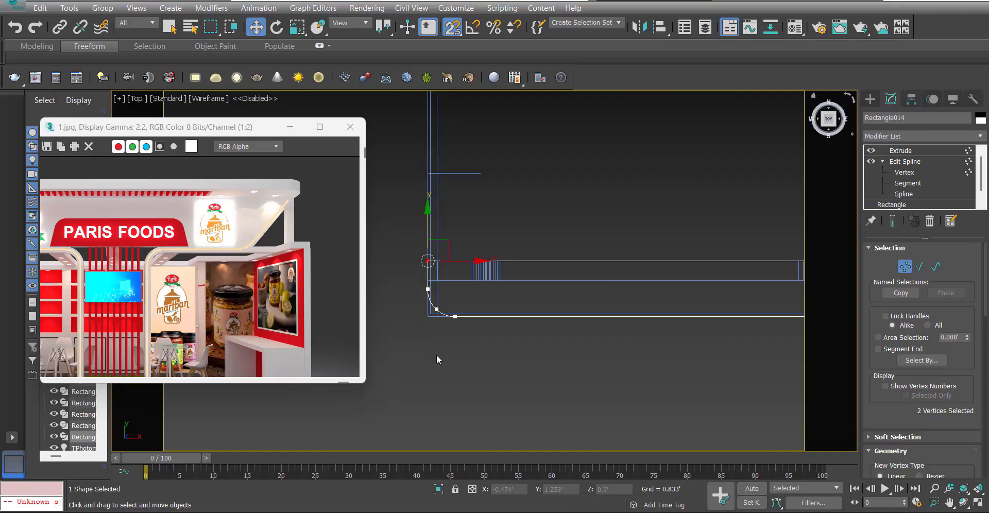
pyautogui.scroll(-6, 437, 355)
pyautogui.moveTo(538, 345); pyautogui.dragTo(435, 324, button='middle')
pyautogui.scroll(-2, 530, 304)
pyautogui.moveTo(527, 304)
pyautogui.mouseDown(button='middle')
pyautogui.moveTo(536, 305)
pyautogui.moveTo(527, 324)
pyautogui.moveTo(554, 285)
pyautogui.mouseUp(button='middle')
pyautogui.press('s')
pyautogui.scroll(-4, 536, 312)
# Examine how the slab sits on the header panel from several shaded perspective angles and compare it with the reference render.
pyautogui.press('p')
pyautogui.press('F3')
pyautogui.scroll(5, 507, 343)
pyautogui.moveTo(507, 343)
pyautogui.keyDown('alt'); pyautogui.mouseDown(button='middle')
pyautogui.moveTo(500, 307)
pyautogui.moveTo(447, 312)
pyautogui.mouseUp(button='middle'); pyautogui.keyUp('alt')
pyautogui.scroll(2, 447, 312)
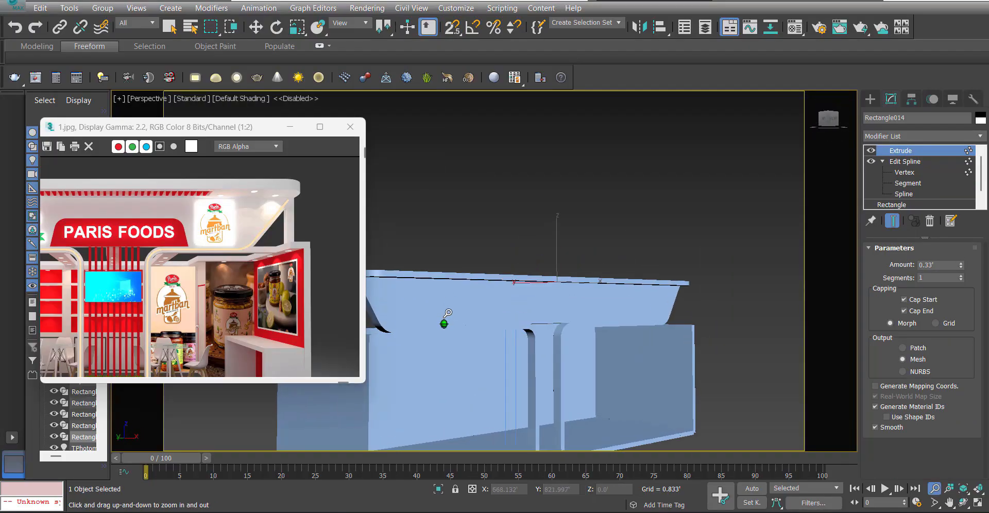
pyautogui.click(417, 283)
pyautogui.keyDown('alt'); pyautogui.moveTo(417, 283); pyautogui.dragTo(485, 228, button='middle'); pyautogui.keyUp('alt')
pyautogui.keyDown('alt'); pyautogui.moveTo(523, 260); pyautogui.dragTo(644, 305, button='middle'); pyautogui.keyUp('alt')
pyautogui.scroll(2, 644, 305)
pyautogui.scroll(1, 644, 306)
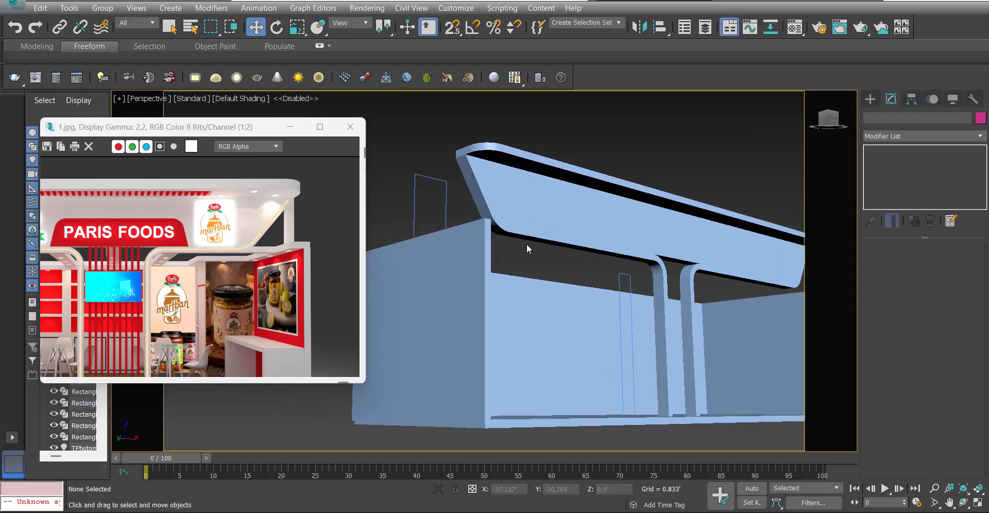
pyautogui.keyDown('alt'); pyautogui.moveTo(512, 206); pyautogui.dragTo(592, 268, button='middle'); pyautogui.keyUp('alt')
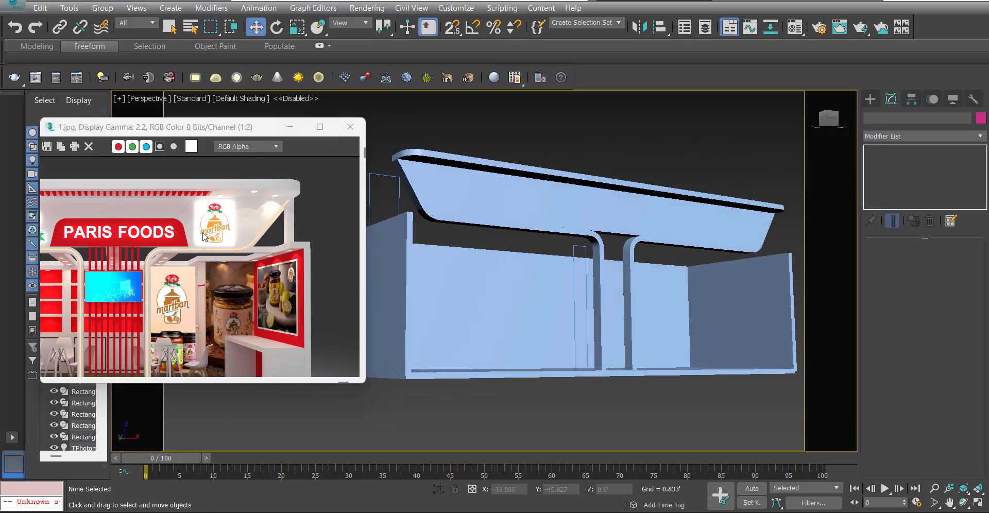
pyautogui.scroll(-1, 205, 236)
# Inspect the whole stall and top slab from above and the front, and compare the header with the full reference render.
pyautogui.click(290, 127)
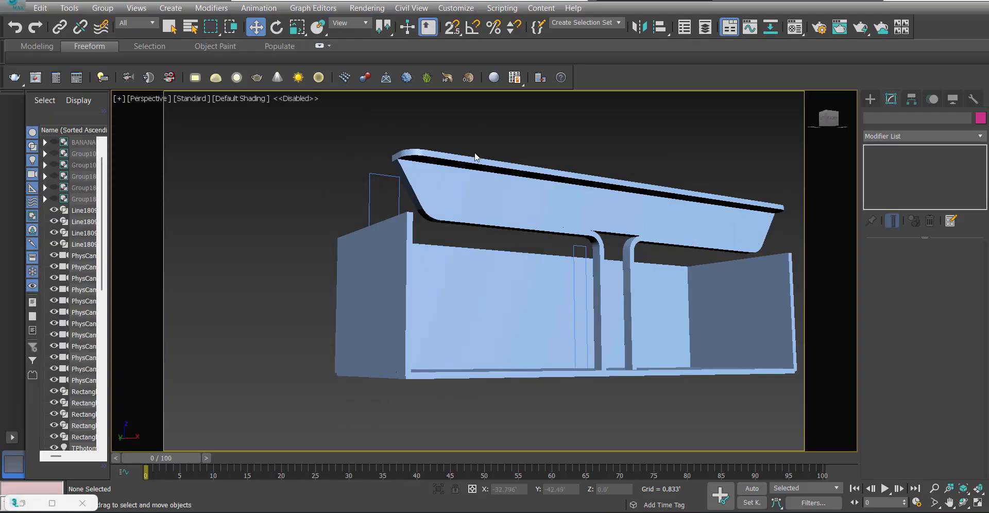
pyautogui.keyDown('alt'); pyautogui.moveTo(474, 152); pyautogui.dragTo(438, 239, button='middle'); pyautogui.keyUp('alt')
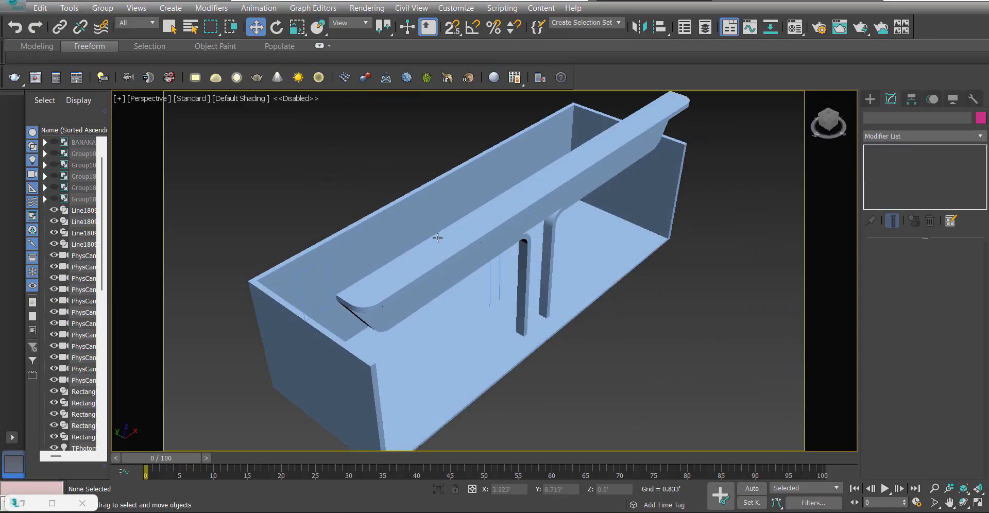
pyautogui.click(442, 250)
pyautogui.press('t')
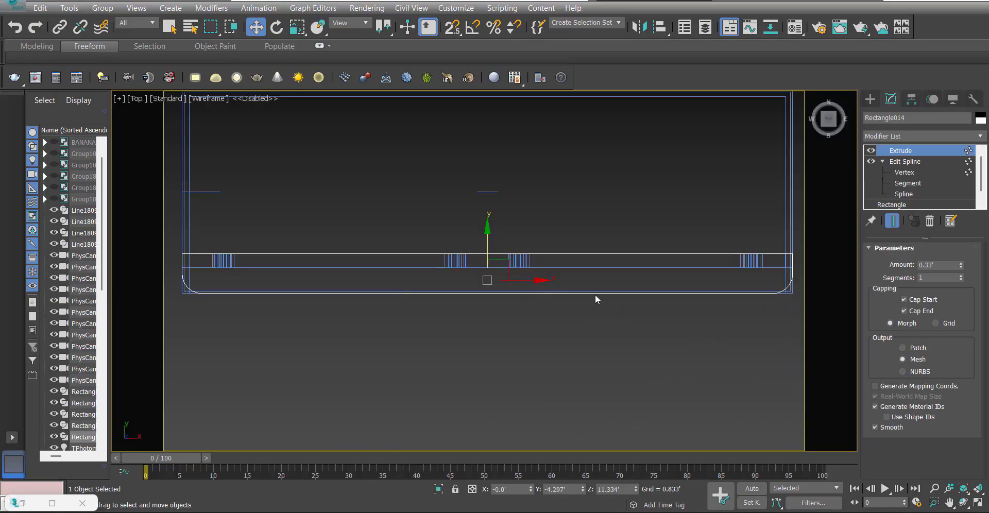
pyautogui.scroll(-2, 691, 285)
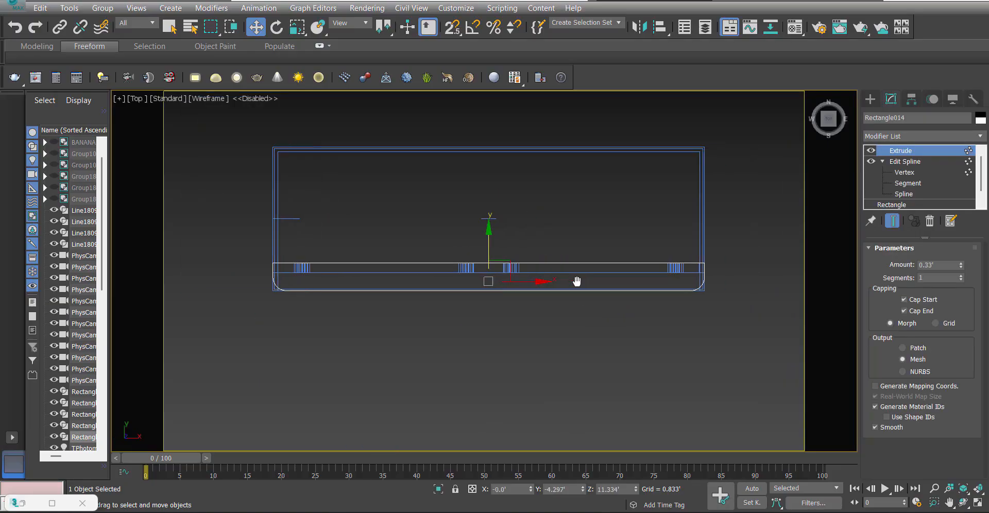
pyautogui.press('p')
pyautogui.moveTo(512, 342)
pyautogui.keyDown('alt'); pyautogui.mouseDown(button='middle')
pyautogui.moveTo(501, 199)
pyautogui.moveTo(451, 254)
pyautogui.mouseUp(button='middle'); pyautogui.keyUp('alt')
pyautogui.keyDown('ctrl'); pyautogui.keyDown('alt'); pyautogui.moveTo(452, 254); pyautogui.dragTo(447, 330, button='middle'); pyautogui.keyUp('alt'); pyautogui.keyUp('ctrl')
pyautogui.click(344, 297)
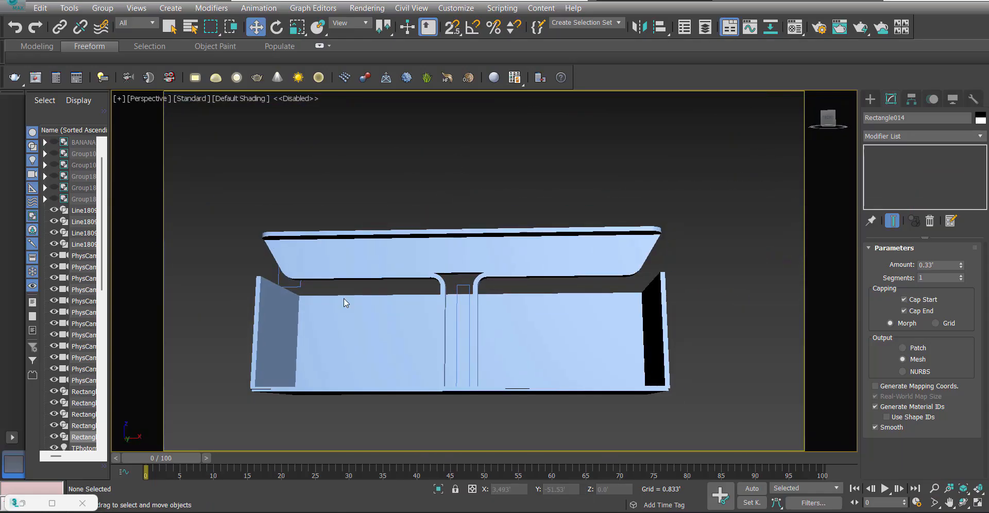
pyautogui.click(22, 504)
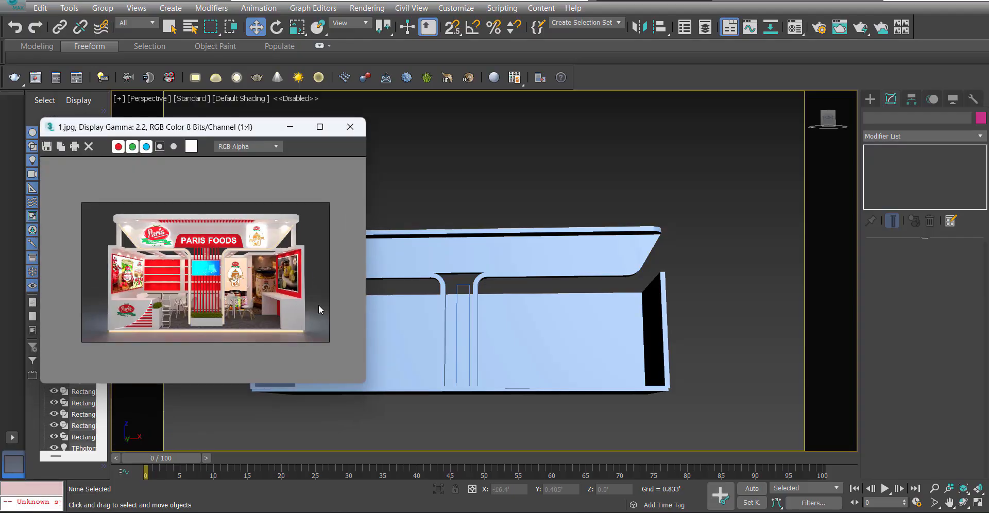
pyautogui.scroll(2, 221, 245)
pyautogui.scroll(-1, 175, 246)
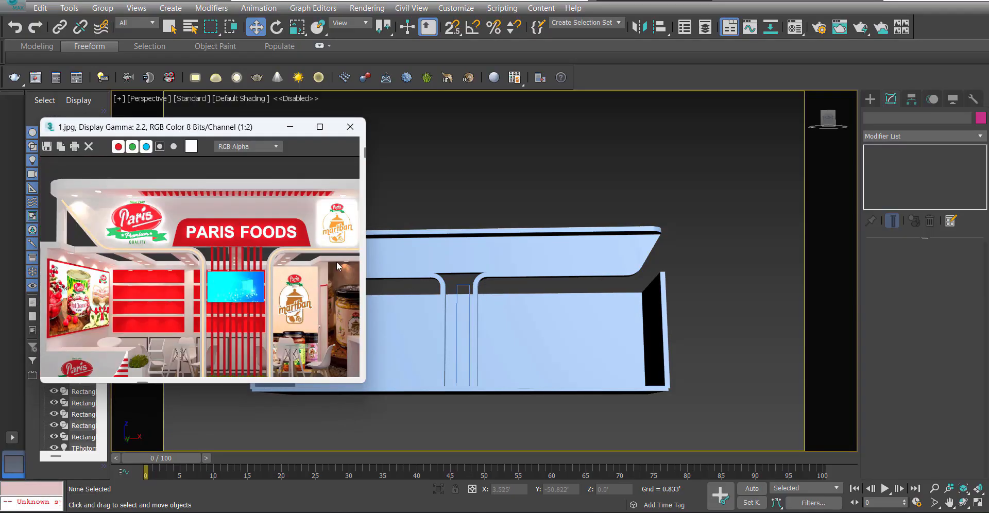
pyautogui.press('f')
pyautogui.scroll(-5, 527, 289)
pyautogui.press('F3')
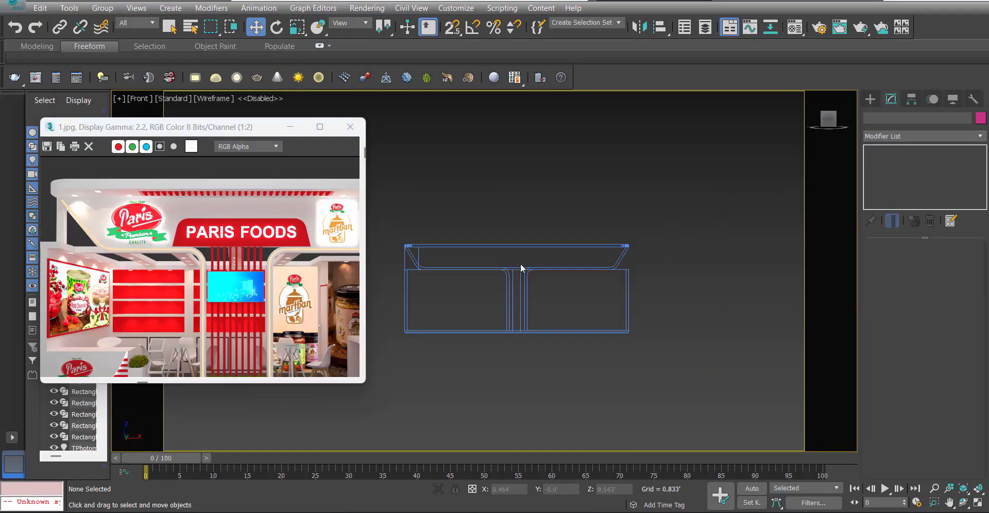
# Draw a rectangle about 2.67' high over the middle of the header panel in the Front view and set its width to 10'.
pyautogui.scroll(6, 520, 265)
pyautogui.rightClick(484, 263)
pyautogui.click(503, 194)
pyautogui.scroll(-3, 477, 278)
pyautogui.press('s')
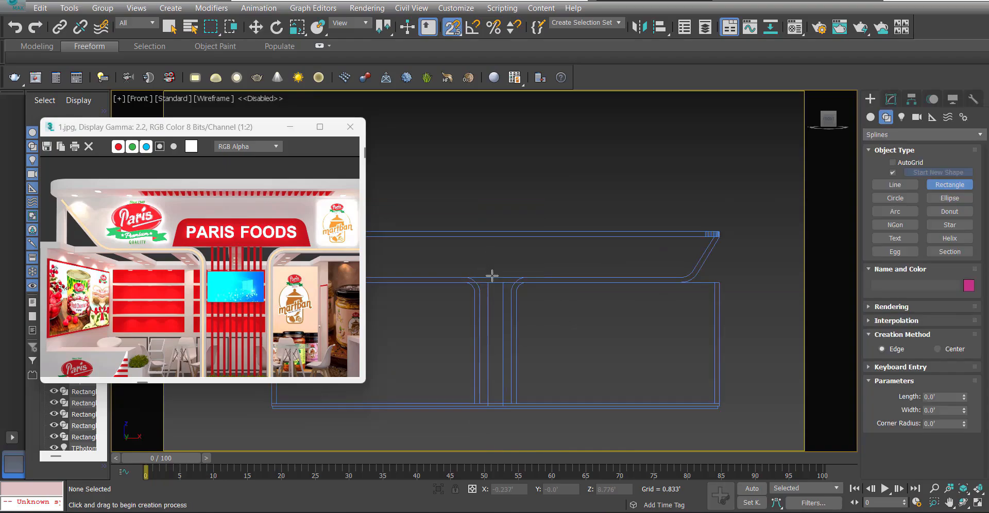
pyautogui.moveTo(495, 277); pyautogui.dragTo(495, 238)
pyautogui.press('w')
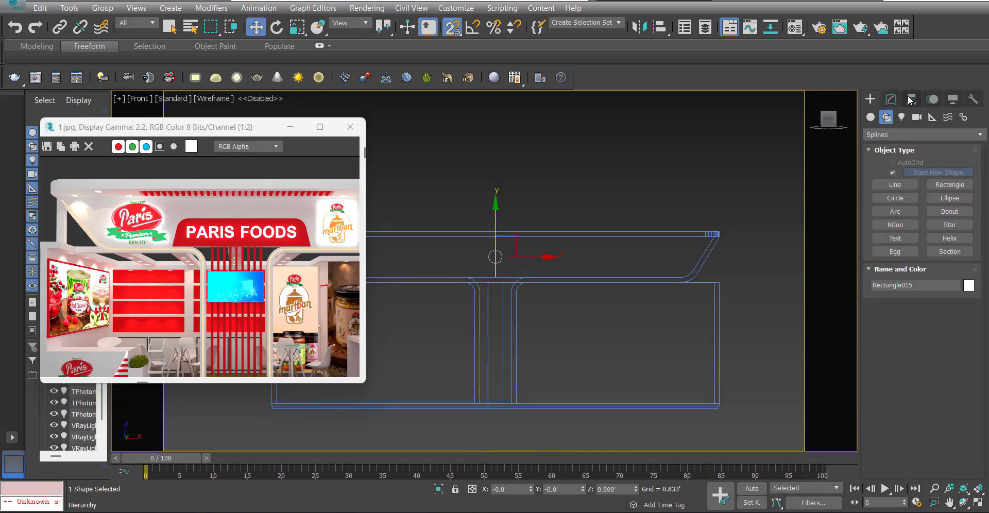
pyautogui.click(890, 99)
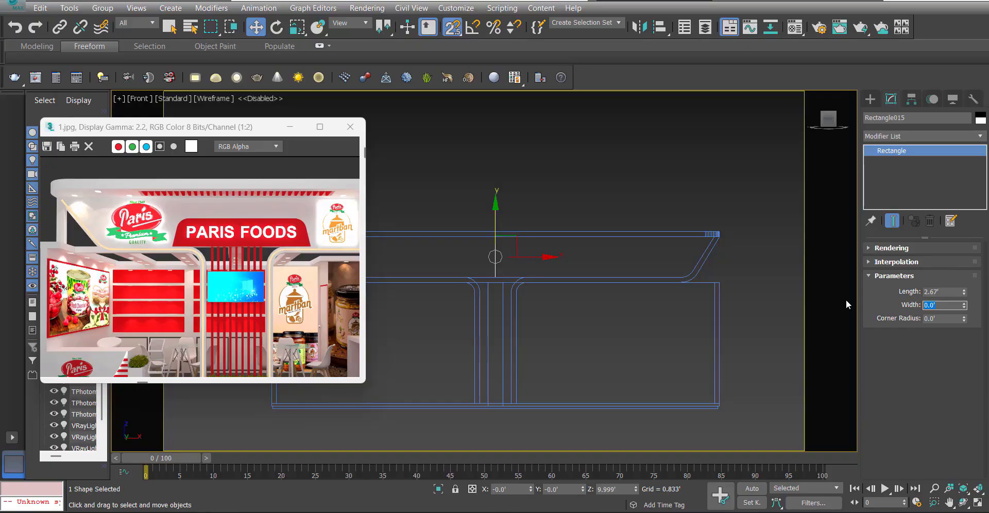
pyautogui.write('5')
pyautogui.press('Return')
pyautogui.write('10')
pyautogui.press('Return')
pyautogui.moveTo(457, 262); pyautogui.dragTo(505, 281, button='middle')
pyautogui.scroll(-2, 536, 296)
# Add an Edit Spline modifier to the rectangle and convert all four vertices to Corner.
pyautogui.click(918, 136)
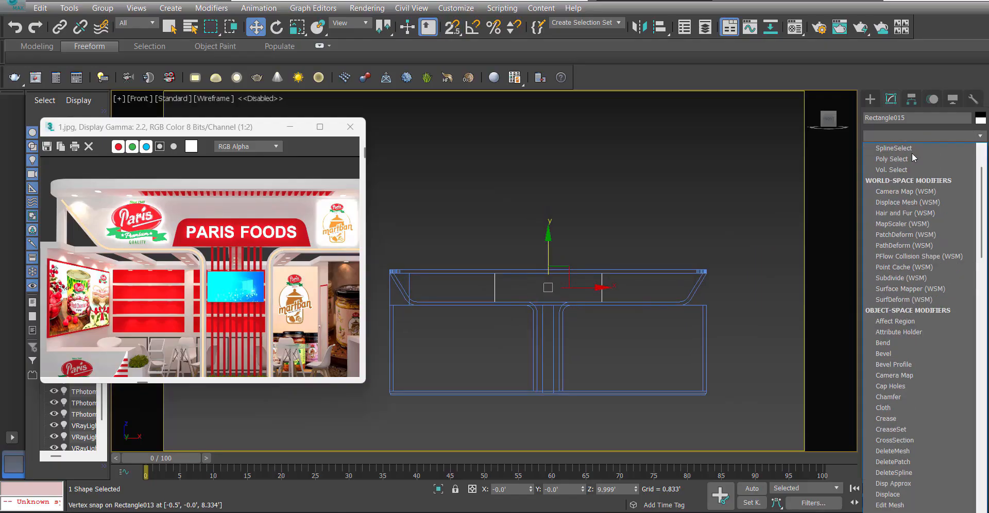
pyautogui.press('e')
pyautogui.click(909, 190)
pyautogui.press('1')
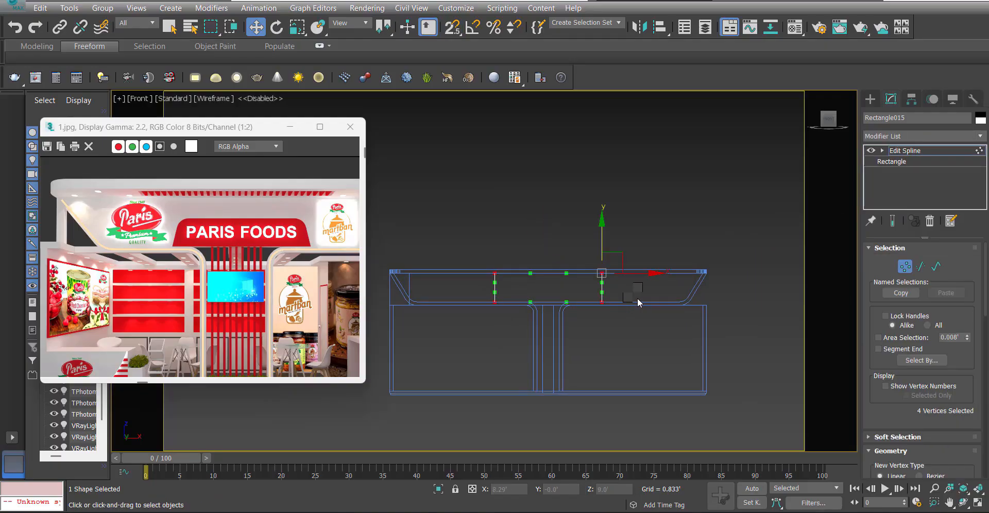
pyautogui.rightClick(636, 299)
pyautogui.click(608, 205)
# Lower the rectangle's two top vertices to mid-panel height and shift the bottom vertices outward 1' each, forming a trapezoid.
pyautogui.scroll(3, 541, 268)
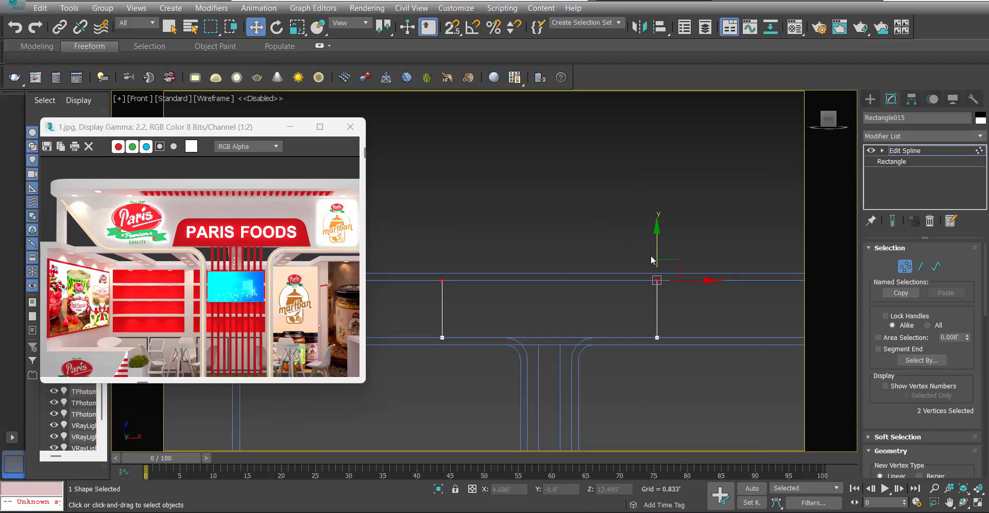
pyautogui.moveTo(656, 280); pyautogui.dragTo(662, 284)
pyautogui.click(467, 303)
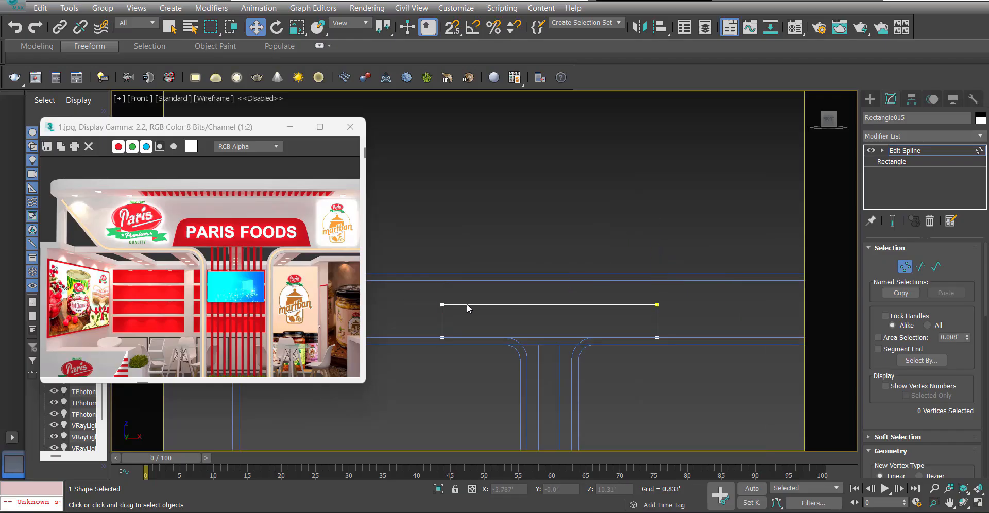
pyautogui.click(442, 338)
pyautogui.rightClick(464, 293)
pyautogui.click(590, 308)
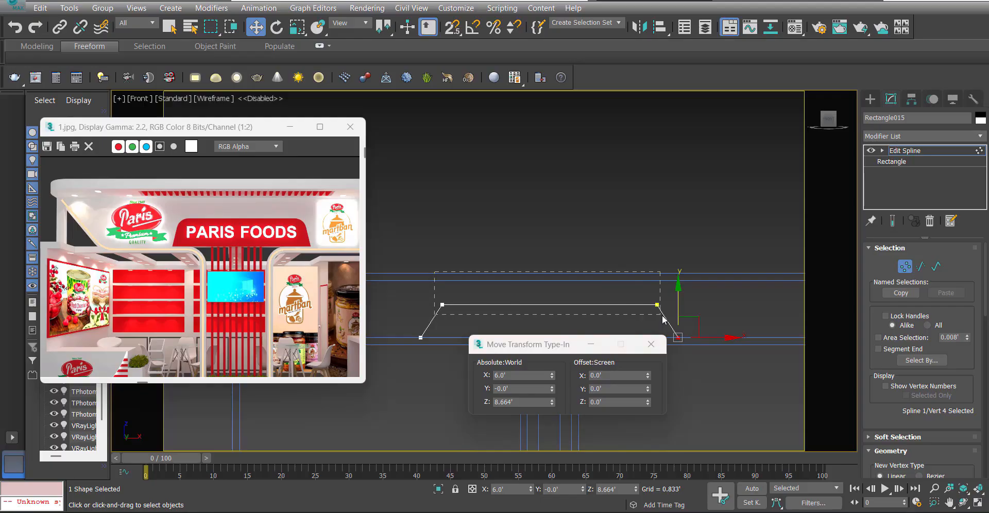
# Fillet the trapezoid's two top corners by about 0.7' and apply an Extrude modifier to the shape.
pyautogui.moveTo(663, 319); pyautogui.dragTo(663, 319)
pyautogui.scroll(-10, 891, 424)
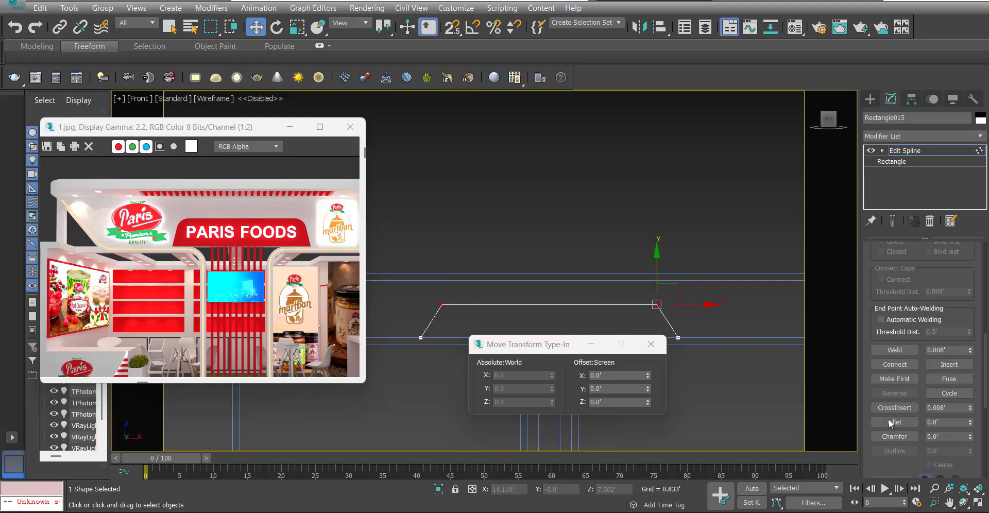
pyautogui.click(893, 421)
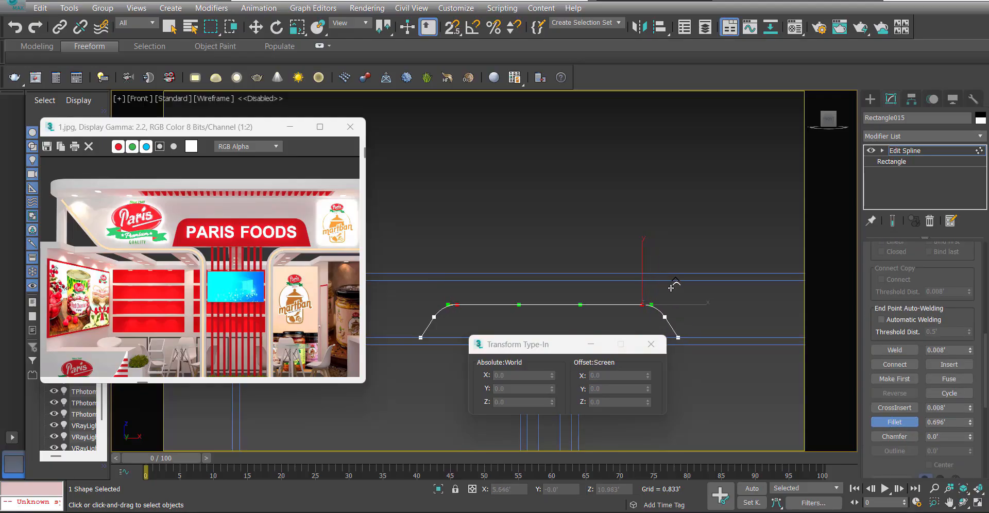
pyautogui.click(923, 138)
pyautogui.write('ext')
pyautogui.press('Return')
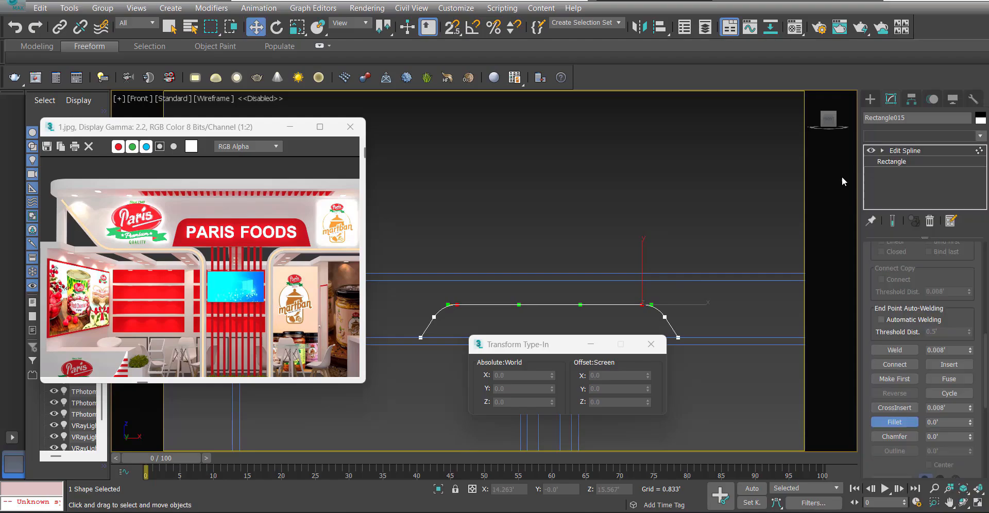
# Snap the extruded sign shape against the header panel's front face in the Top view and set its extrusion amount to 5mm.
pyautogui.press('t')
pyautogui.scroll(-1, 638, 255)
pyautogui.moveTo(503, 217); pyautogui.dragTo(565, 278, button='middle')
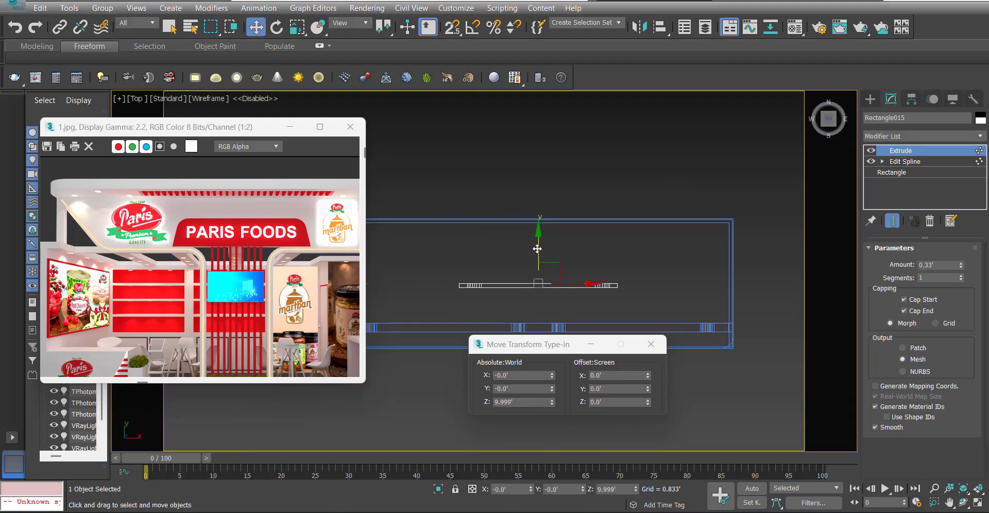
pyautogui.moveTo(537, 248); pyautogui.dragTo(538, 331)
pyautogui.scroll(5, 537, 330)
pyautogui.moveTo(545, 306); pyautogui.dragTo(560, 252, button='middle')
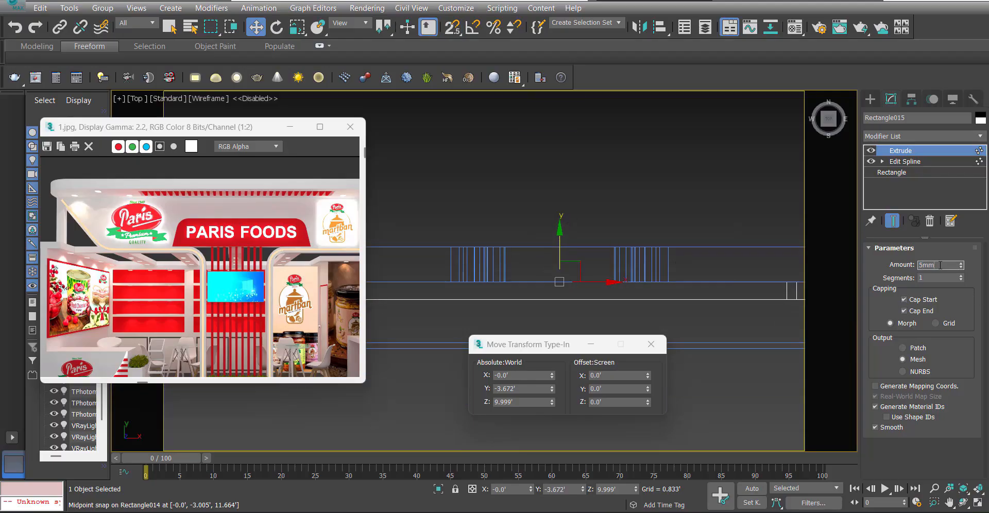
pyautogui.press('Return')
# Examine the sign shape on the header panel and the opening between the curved frames from several shaded perspective angles.
pyautogui.moveTo(515, 160); pyautogui.dragTo(556, 145, button='middle')
pyautogui.press('p')
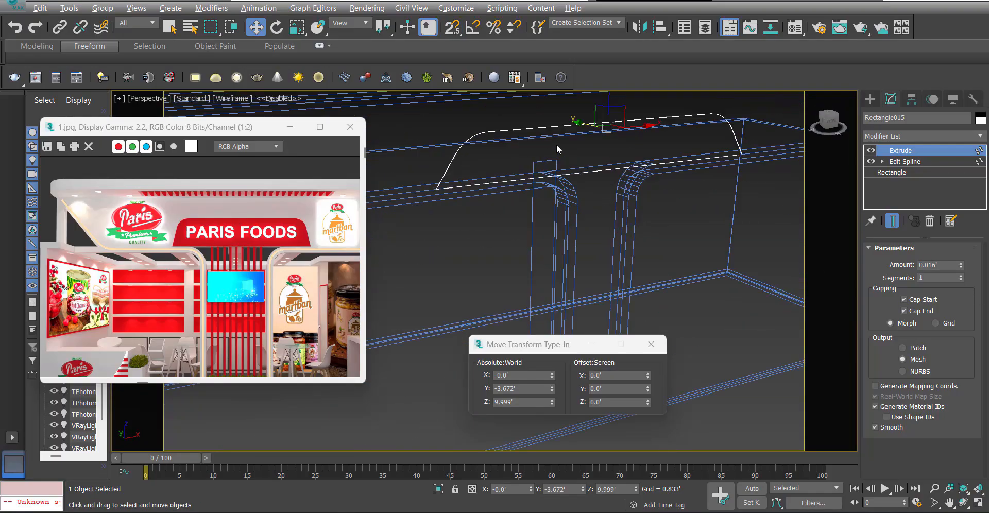
pyautogui.press('F3')
pyautogui.scroll(-5, 520, 213)
pyautogui.keyDown('alt'); pyautogui.moveTo(520, 216); pyautogui.dragTo(517, 212, button='middle'); pyautogui.keyUp('alt')
pyautogui.scroll(3, 554, 179)
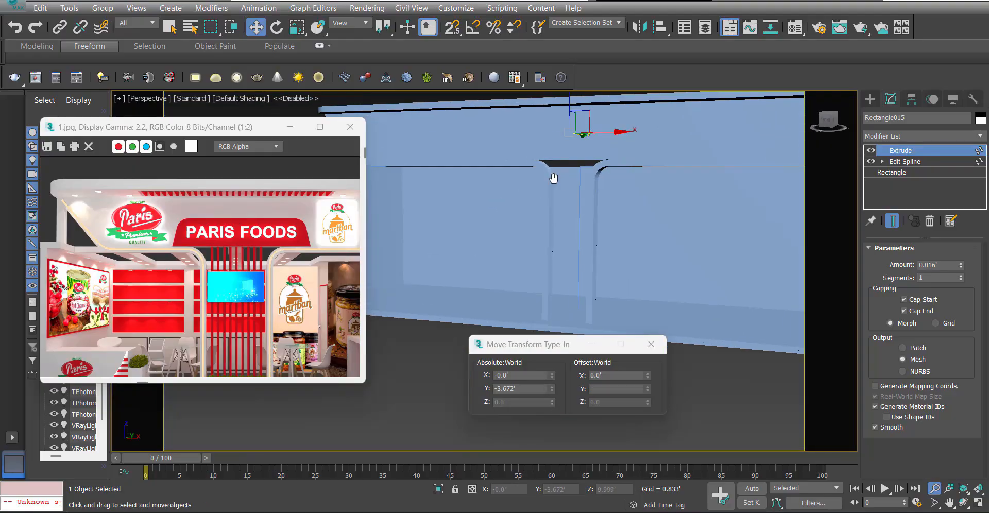
pyautogui.moveTo(554, 178); pyautogui.dragTo(541, 215, button='middle')
pyautogui.press('F4')
pyautogui.keyDown('alt'); pyautogui.moveTo(482, 207); pyautogui.dragTo(535, 199, button='middle'); pyautogui.keyUp('alt')
pyautogui.click(618, 160)
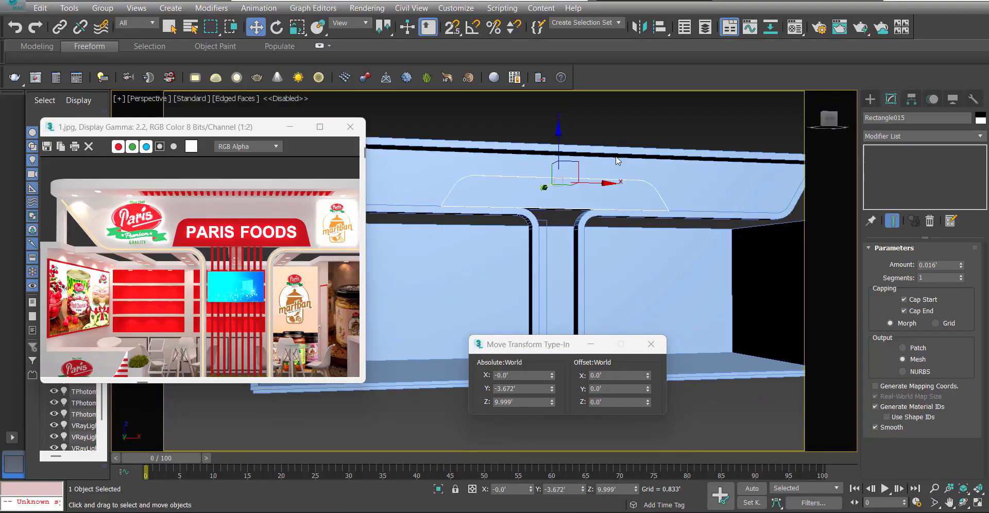
pyautogui.keyDown('alt'); pyautogui.moveTo(619, 161); pyautogui.dragTo(576, 257, button='middle'); pyautogui.keyUp('alt')
pyautogui.scroll(-2, 545, 267)
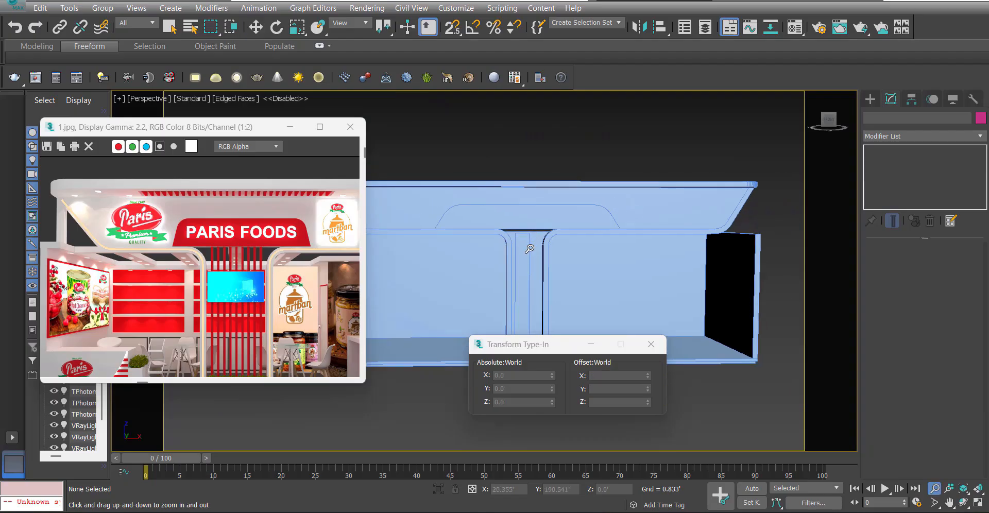
pyautogui.moveTo(538, 268); pyautogui.dragTo(525, 210, button='middle')
pyautogui.scroll(2, 550, 246)
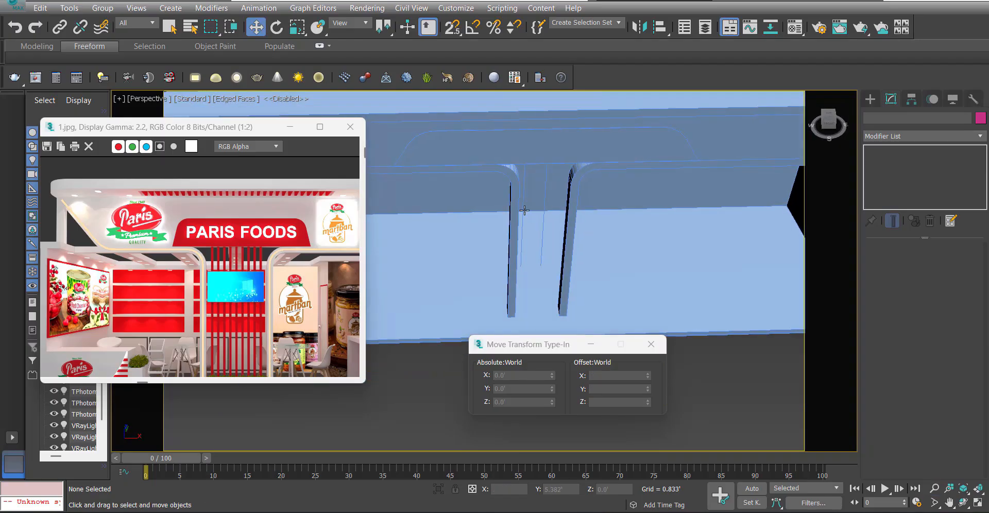
# Close the transform type-in dialog and show the area between the curved frames in a wireframe Front view with nothing selected.
pyautogui.click(518, 213)
pyautogui.press('f')
pyautogui.press('z')
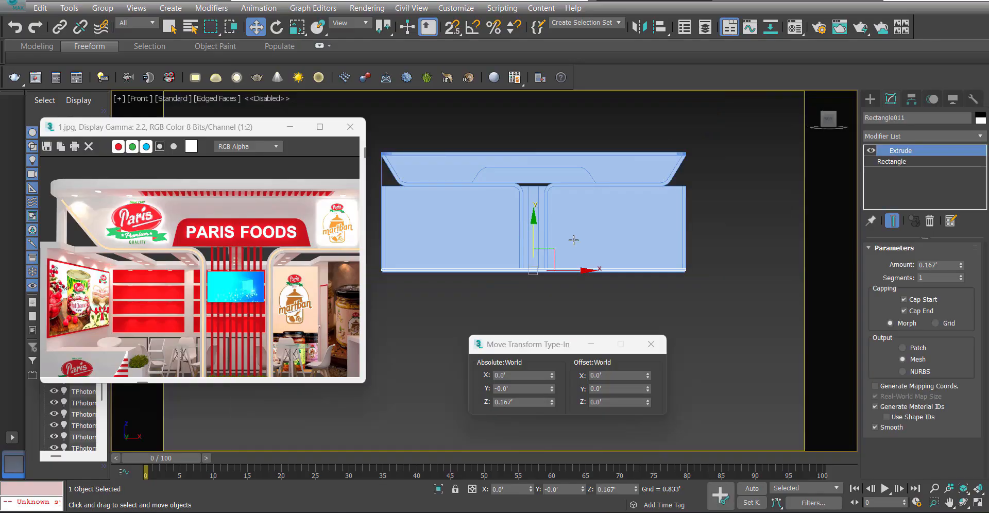
pyautogui.click(657, 341)
pyautogui.click(583, 304)
pyautogui.press('F3')
pyautogui.scroll(5, 521, 187)
pyautogui.moveTo(556, 269); pyautogui.dragTo(539, 213, button='middle')
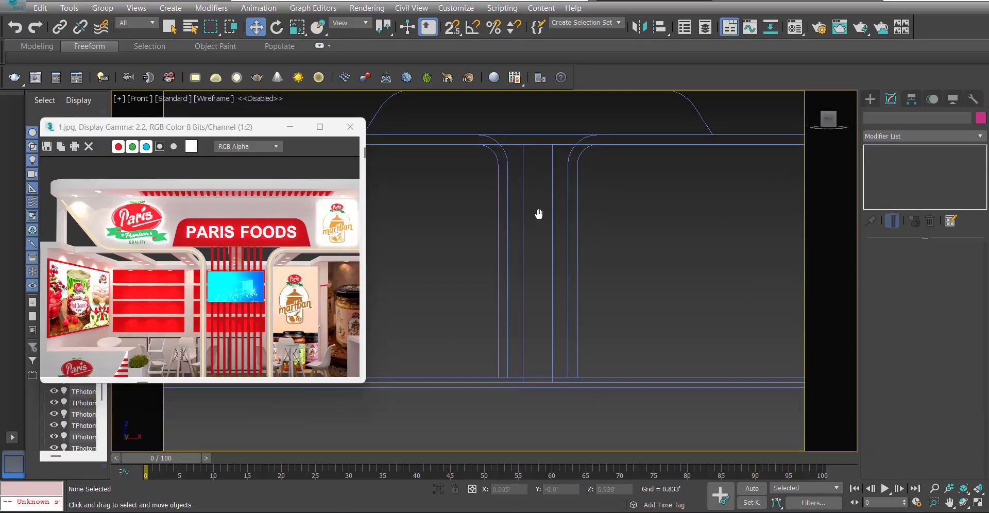
# Draw a rectangle centred between the two curved frames in the Front view and set its width to 3'.
pyautogui.rightClick(520, 233)
pyautogui.click(545, 165)
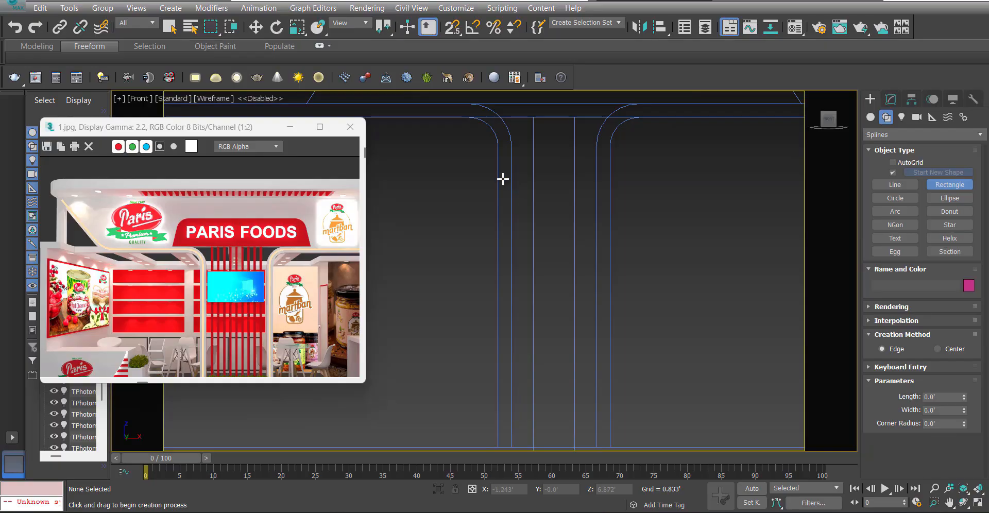
pyautogui.scroll(-2, 516, 205)
pyautogui.press('s')
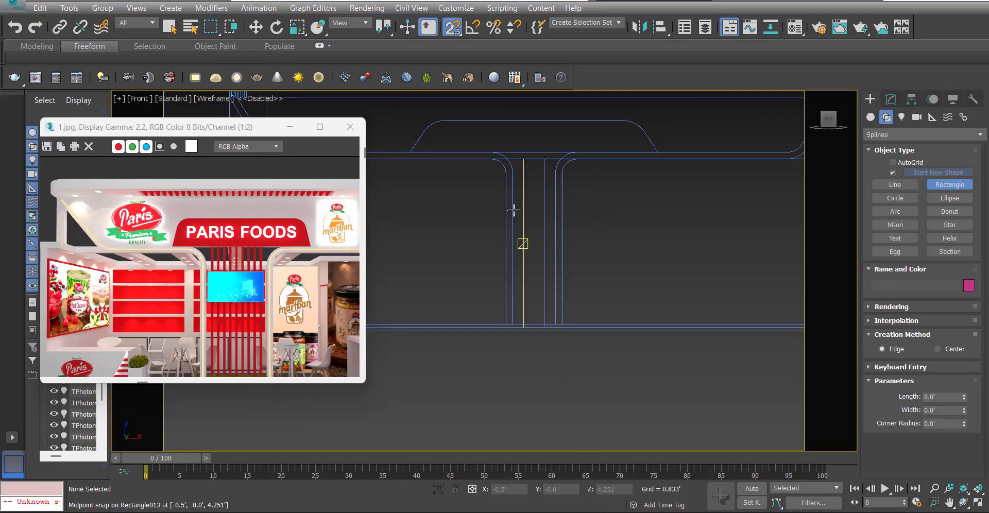
pyautogui.moveTo(512, 249); pyautogui.dragTo(555, 248)
pyautogui.press('w')
pyautogui.click(891, 99)
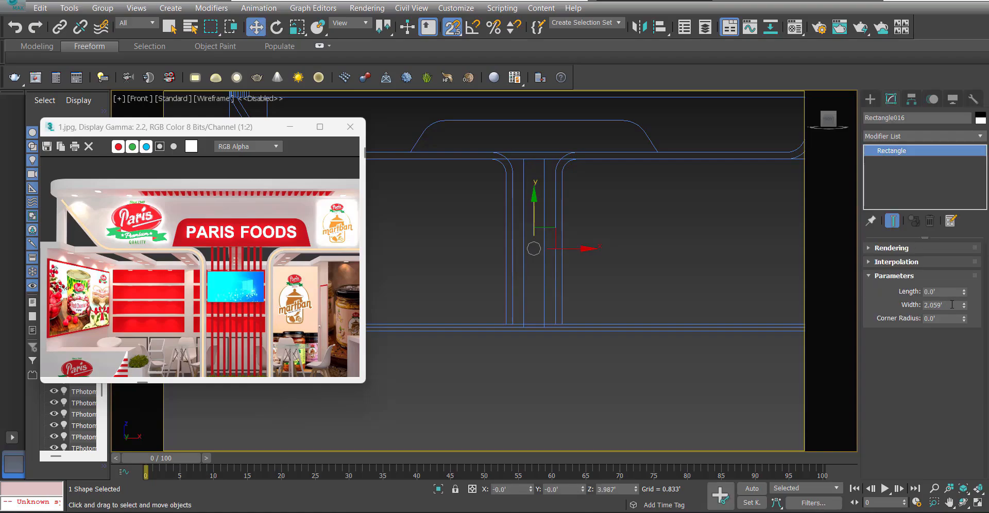
pyautogui.write('3')
pyautogui.press('Return')
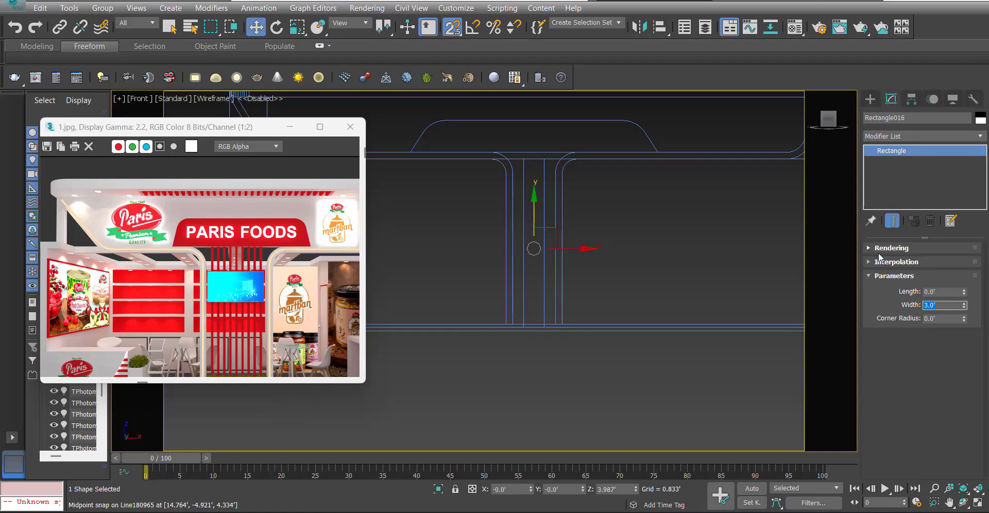
# Set the rectangle's length to 5' and raise it between the curved frames to about Z 4.87'.
pyautogui.write('8')
pyautogui.press('Return')
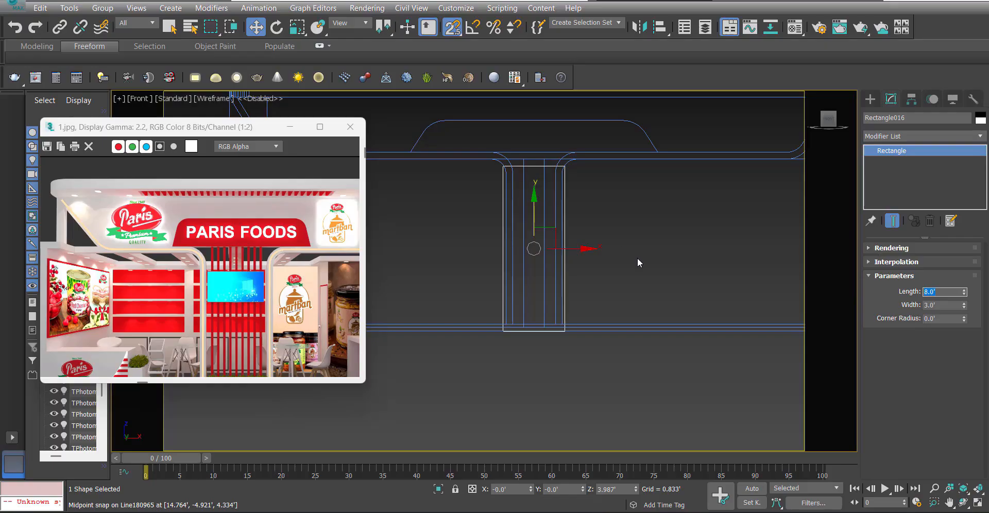
pyautogui.write('7')
pyautogui.press('Return')
pyautogui.write('6')
pyautogui.press('Return')
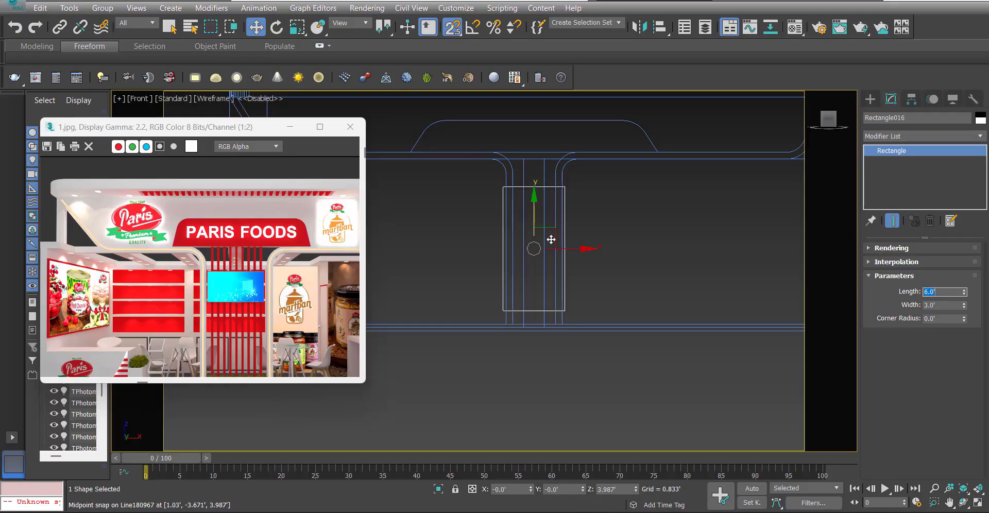
pyautogui.scroll(3, 551, 240)
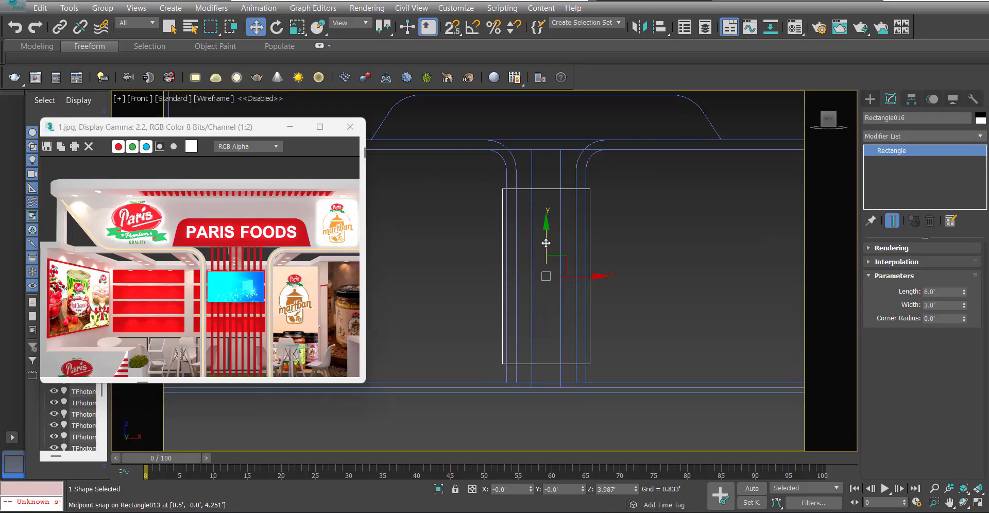
pyautogui.moveTo(546, 243); pyautogui.dragTo(555, 225)
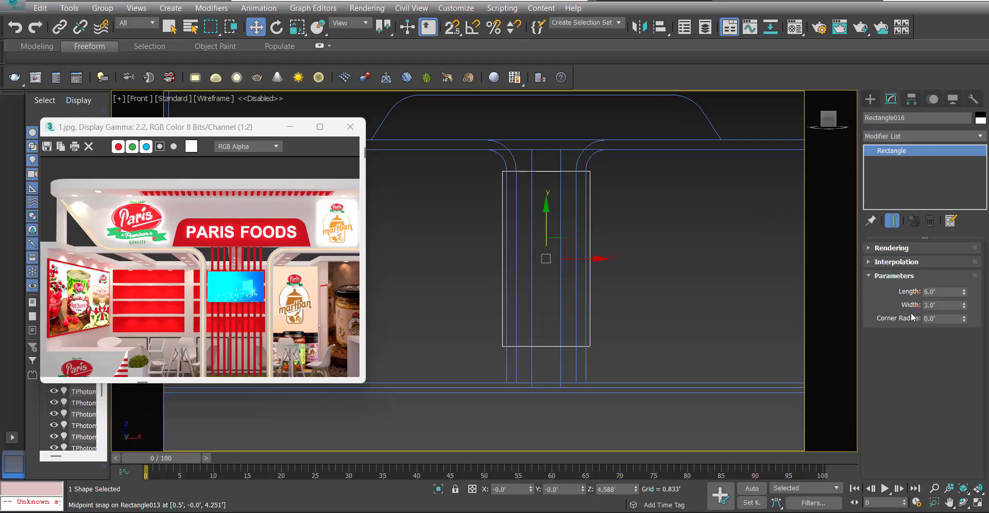
pyautogui.write('5')
pyautogui.press('Return')
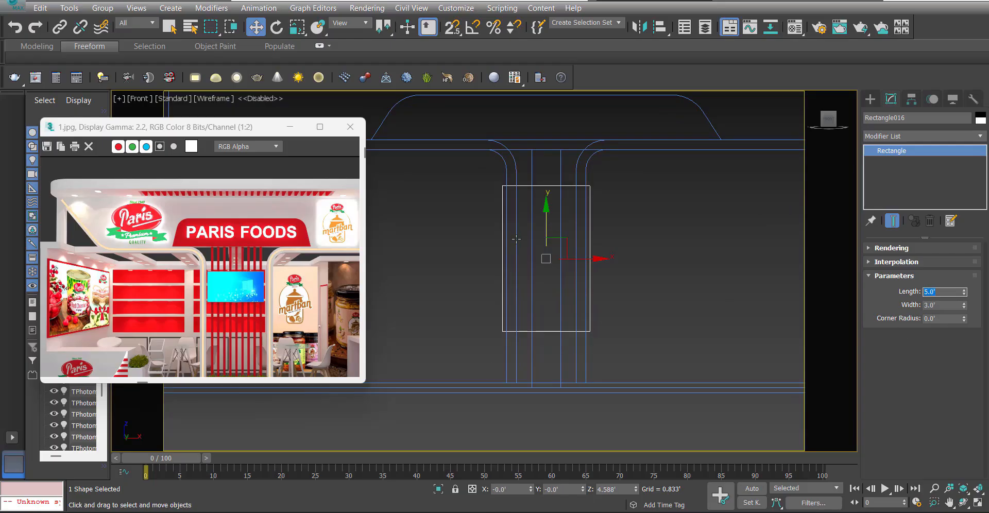
pyautogui.moveTo(546, 235); pyautogui.dragTo(545, 227)
# Move the inner leg and curve vertices of the right frame outward, snapping the leg to the rectangle's right edge.
pyautogui.click(585, 175)
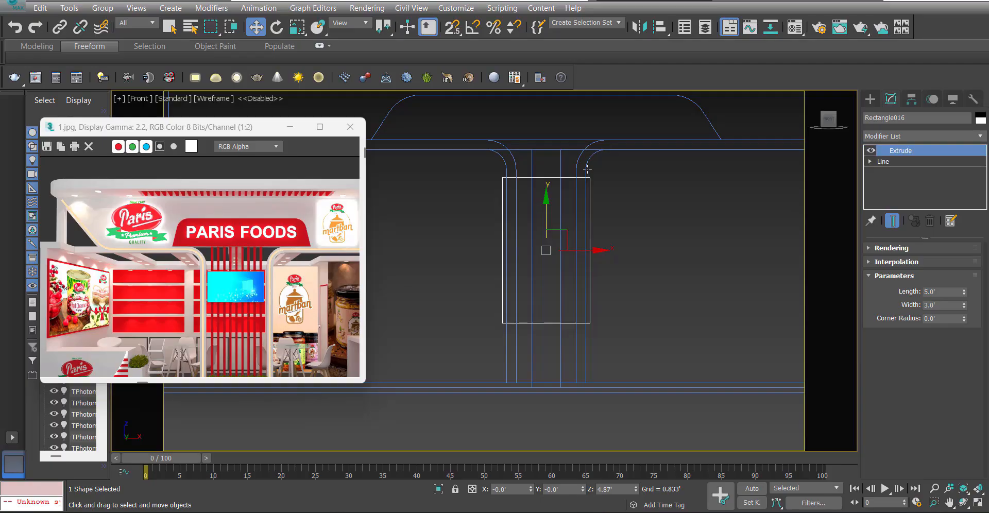
pyautogui.click(870, 162)
pyautogui.click(896, 173)
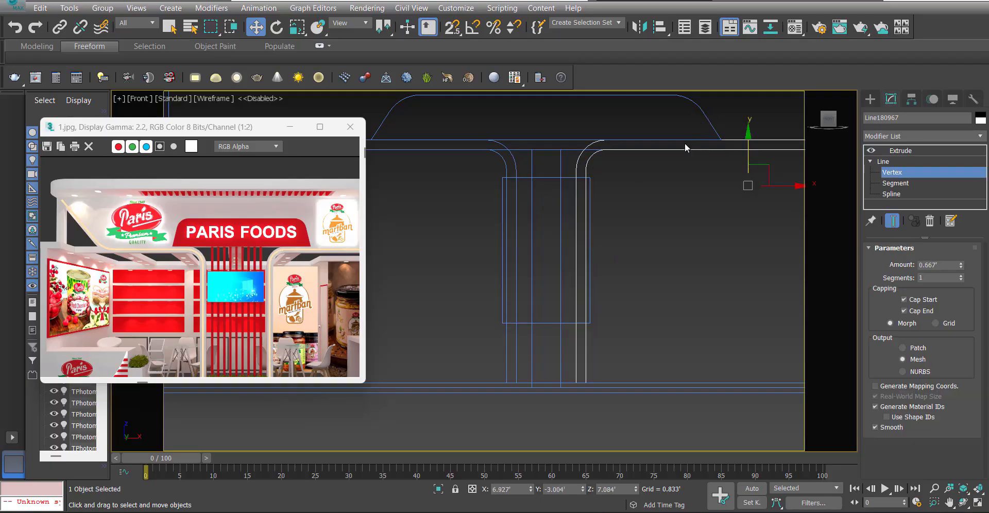
pyautogui.scroll(2, 576, 176)
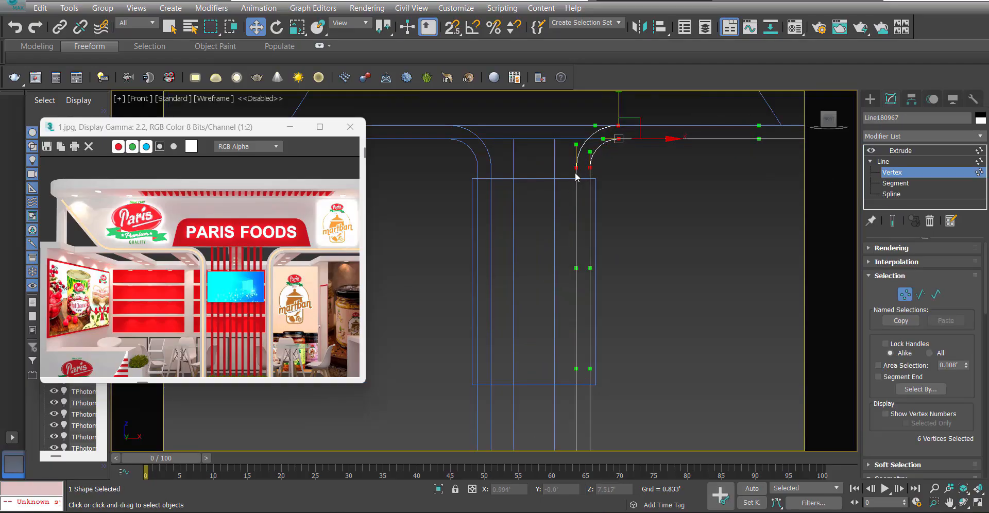
pyautogui.scroll(3, 576, 177)
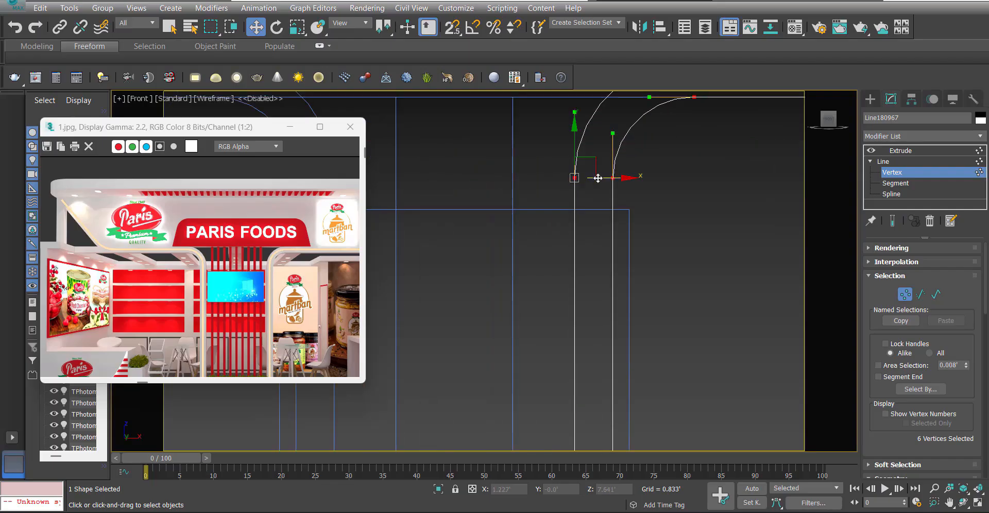
pyautogui.scroll(-3, 613, 185)
pyautogui.press('s')
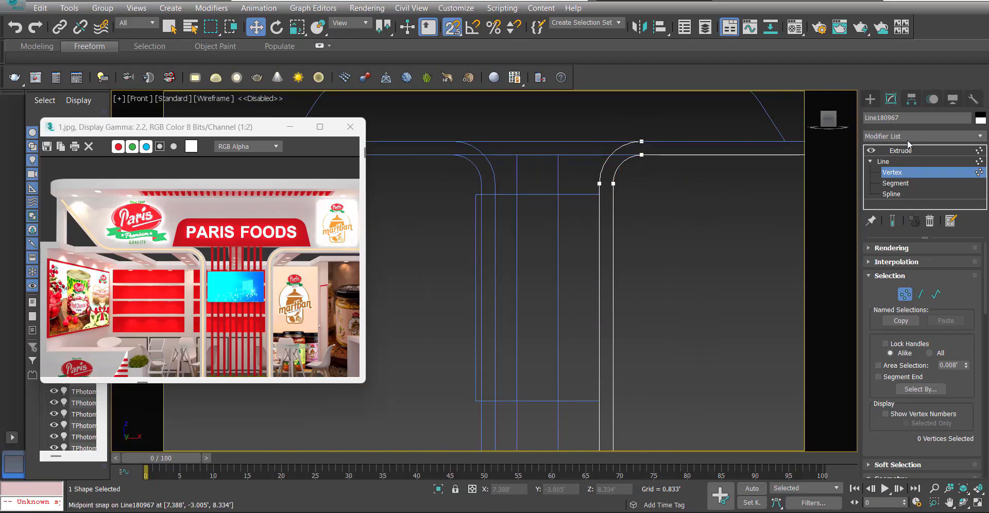
pyautogui.click(906, 150)
# Move the leg and curve vertices of the left curved frame outward, snapping the leg to the rectangle's left edge.
pyautogui.scroll(-3, 548, 159)
pyautogui.click(524, 164)
pyautogui.scroll(2, 524, 164)
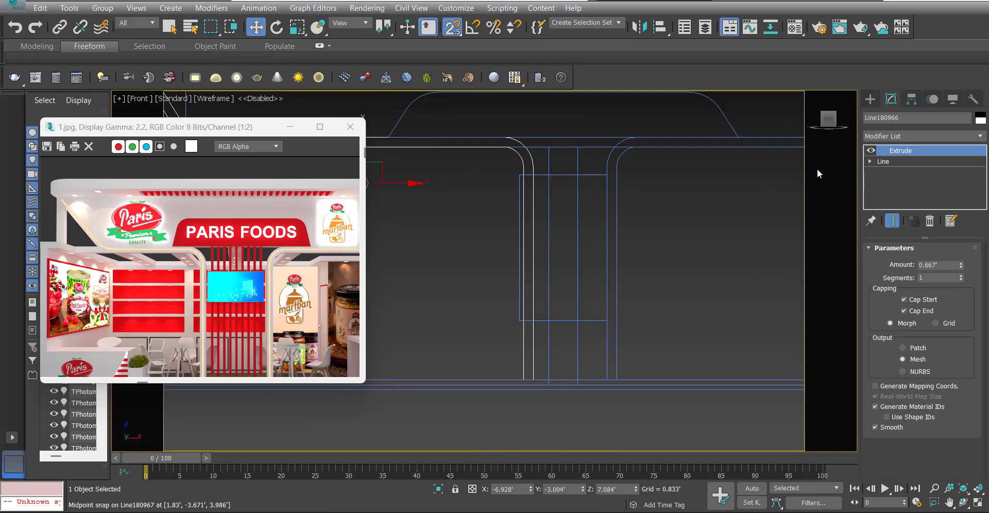
pyautogui.click(870, 162)
pyautogui.click(891, 172)
pyautogui.moveTo(634, 126); pyautogui.dragTo(489, 358)
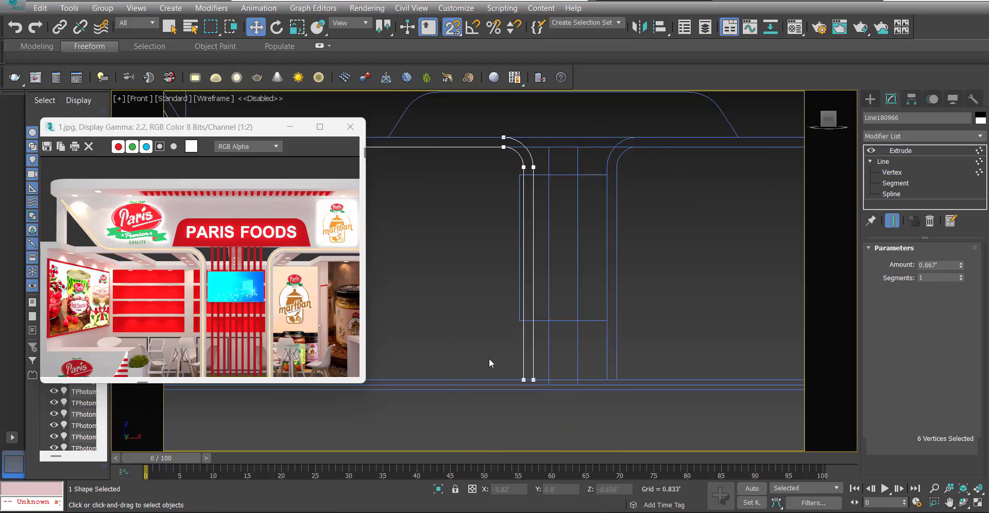
pyautogui.moveTo(527, 157); pyautogui.dragTo(499, 158)
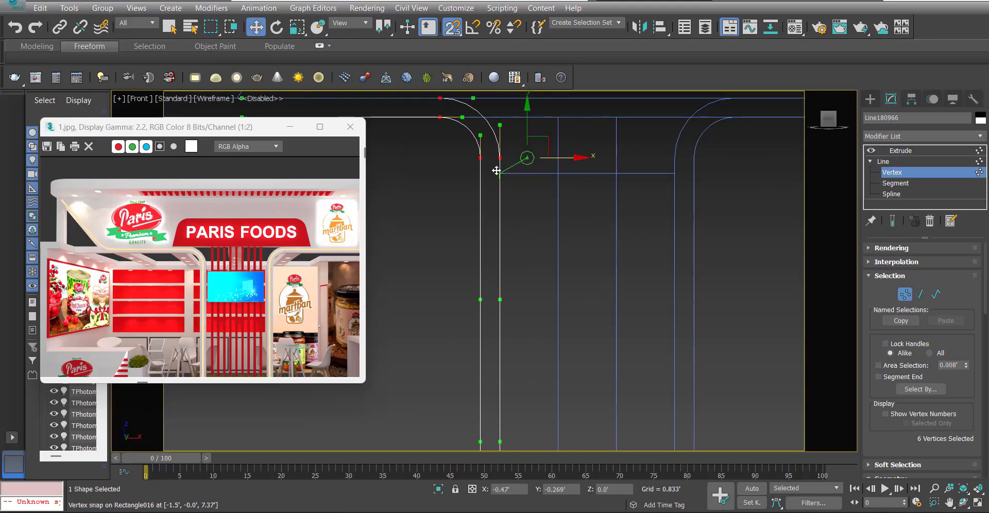
pyautogui.click(900, 151)
pyautogui.scroll(-4, 629, 173)
pyautogui.press('s')
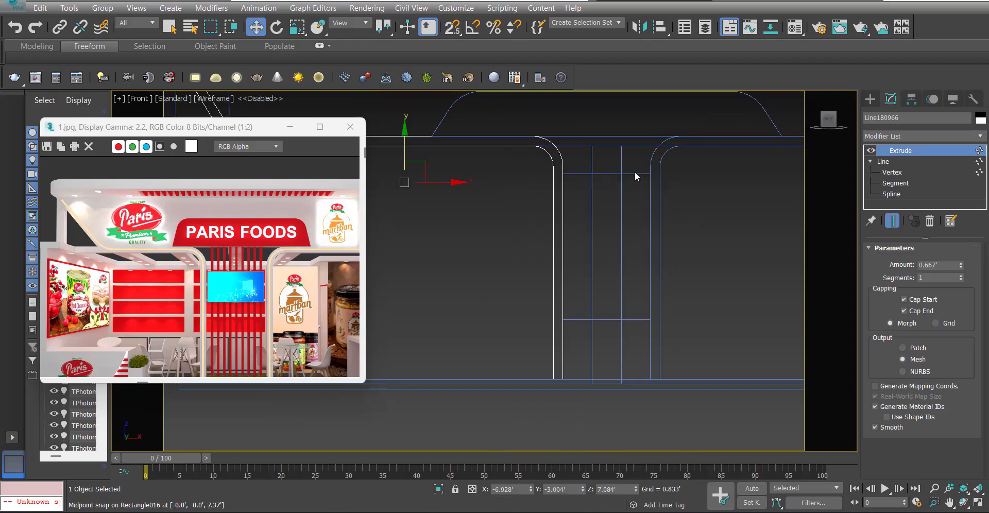
# Move the 3' by 5' rectangle in the Top view into line with the curved frames, at about Y -3.005'.
pyautogui.click(635, 172)
pyautogui.scroll(2, 638, 194)
pyautogui.moveTo(612, 205)
pyautogui.mouseDown(button='middle')
pyautogui.moveTo(582, 198)
pyautogui.moveTo(597, 233)
pyautogui.mouseUp(button='middle')
pyautogui.scroll(-4, 583, 200)
pyautogui.press('F3')
pyautogui.press('t')
pyautogui.scroll(-6, 580, 204)
pyautogui.press('F3')
pyautogui.press('s')
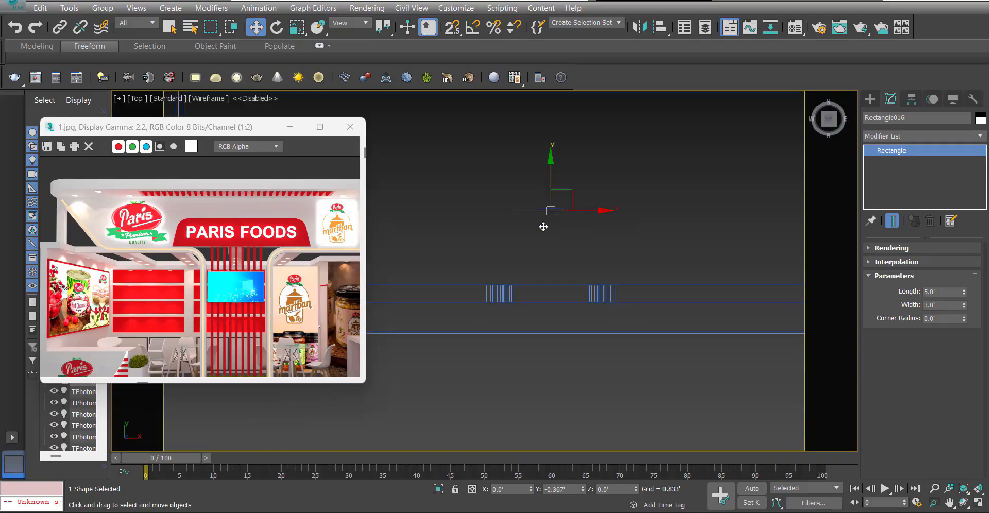
pyautogui.moveTo(544, 222); pyautogui.dragTo(546, 282)
pyautogui.press('p')
pyautogui.scroll(-2, 555, 282)
pyautogui.keyDown('alt'); pyautogui.moveTo(557, 282); pyautogui.dragTo(579, 258, button='middle'); pyautogui.keyUp('alt')
pyautogui.press('F3')
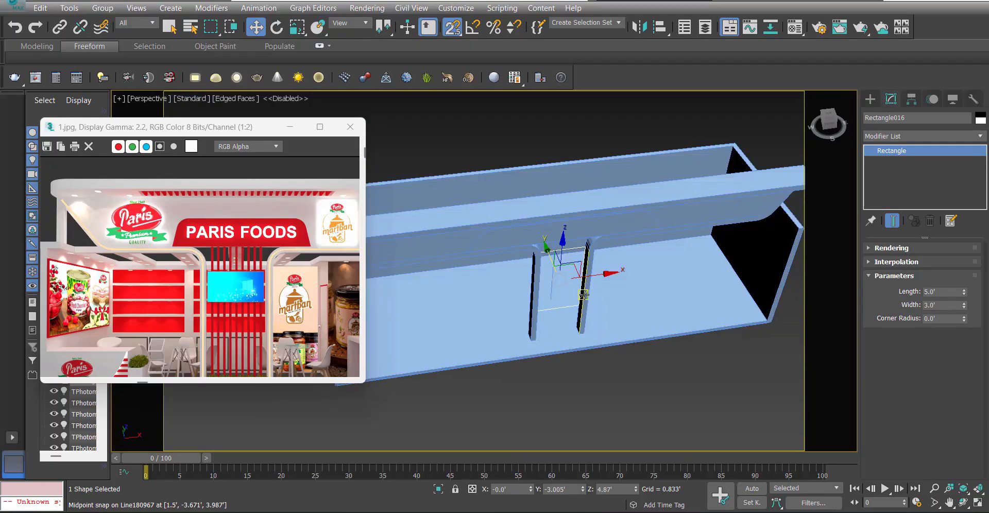
# Apply an Extrude modifier to the rectangle between the frames and set its amount to 0.33'.
pyautogui.keyDown('alt'); pyautogui.moveTo(579, 309); pyautogui.dragTo(569, 295, button='middle'); pyautogui.keyUp('alt')
pyautogui.scroll(3, 568, 295)
pyautogui.press('s')
pyautogui.click(893, 137)
pyautogui.write('ex')
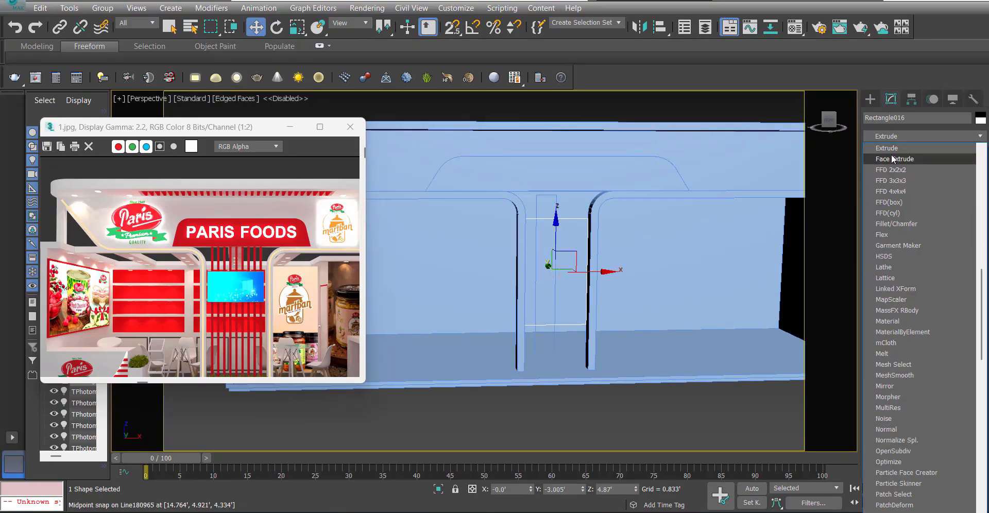
pyautogui.click(883, 150)
pyautogui.moveTo(530, 182)
pyautogui.keyDown('alt'); pyautogui.mouseDown(button='middle')
pyautogui.moveTo(550, 206)
pyautogui.moveTo(627, 196)
pyautogui.moveTo(608, 178)
pyautogui.moveTo(557, 193)
pyautogui.mouseUp(button='middle'); pyautogui.keyUp('alt')
pyautogui.press('F4')
pyautogui.click(627, 411)
pyautogui.keyDown('alt'); pyautogui.moveTo(549, 327); pyautogui.dragTo(470, 305, button='middle'); pyautogui.keyUp('alt')
pyautogui.click(483, 241)
pyautogui.press('z')
pyautogui.scroll(-5, 510, 269)
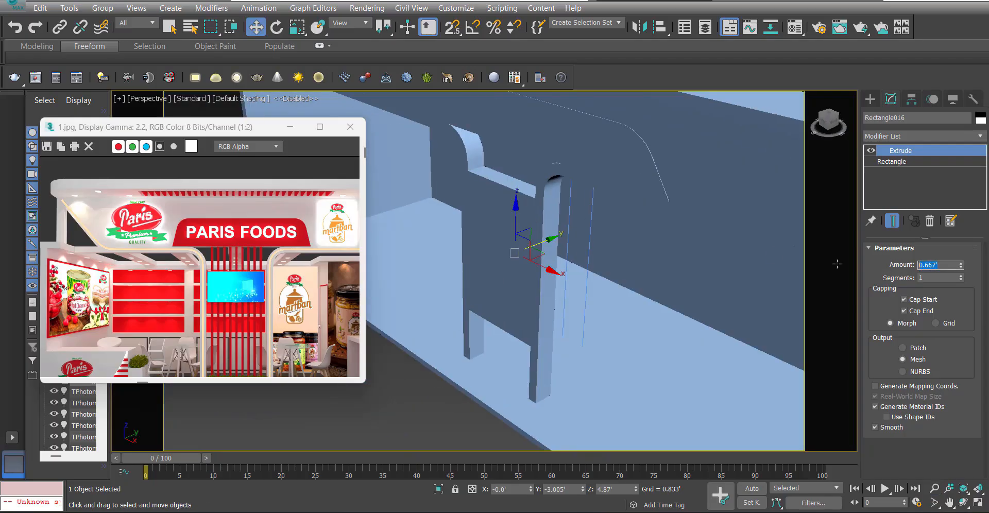
pyautogui.press('Return')
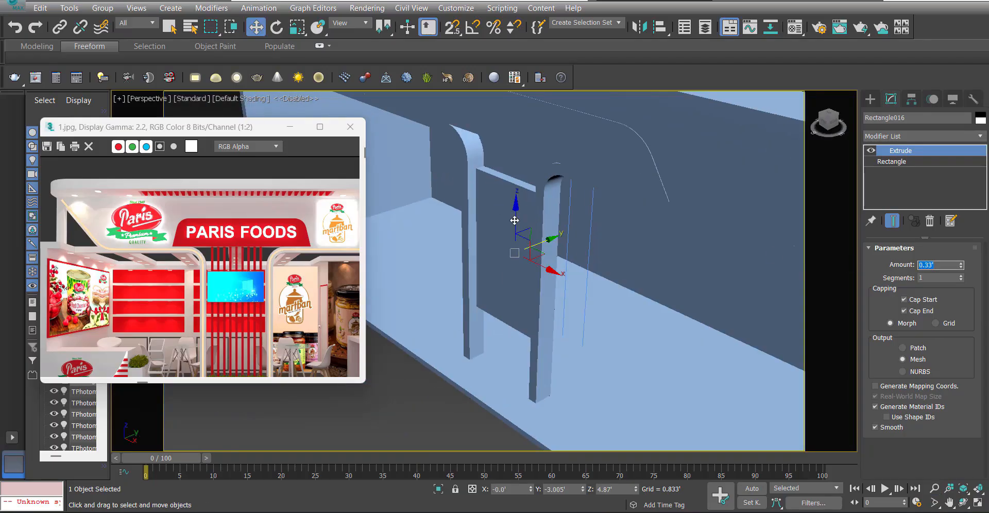
# Set the extrude amount of the panel between the frames to 0.667'.
pyautogui.doubleClick(949, 265)
pyautogui.write('.667')
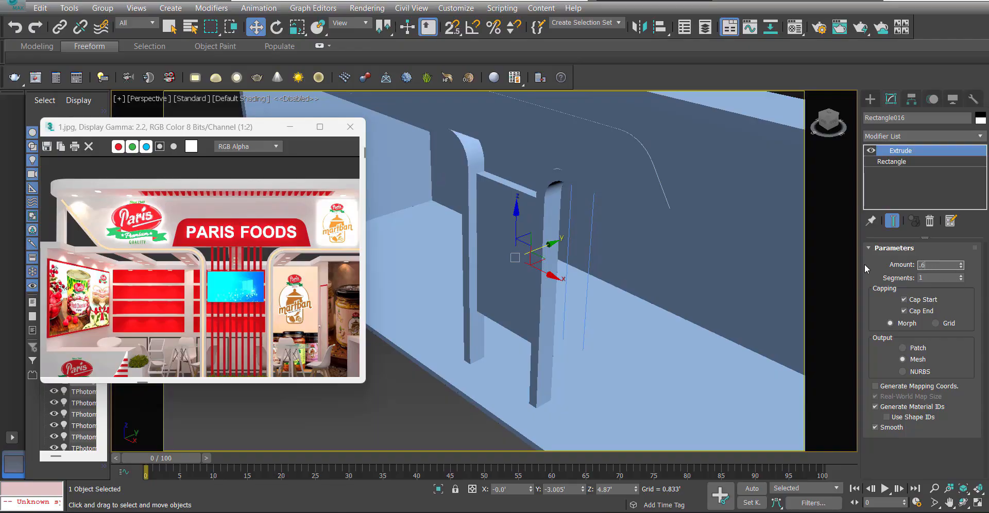
pyautogui.press('Return')
pyautogui.keyDown('alt'); pyautogui.moveTo(512, 250); pyautogui.dragTo(536, 219, button='middle'); pyautogui.keyUp('alt')
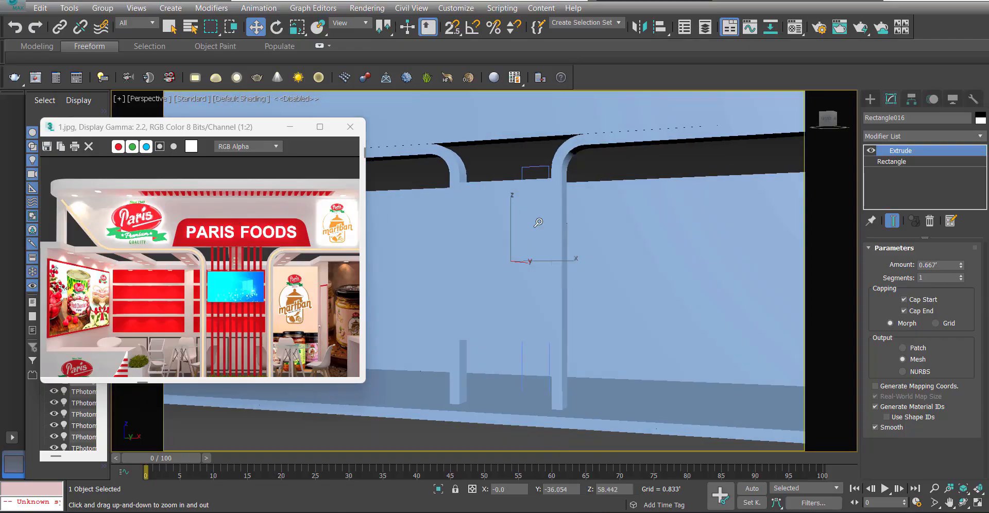
pyautogui.scroll(-2, 536, 221)
pyautogui.scroll(-3, 515, 316)
pyautogui.moveTo(507, 283)
pyautogui.keyDown('alt'); pyautogui.mouseDown(button='middle')
pyautogui.moveTo(514, 316)
pyautogui.moveTo(499, 336)
pyautogui.moveTo(488, 284)
pyautogui.mouseUp(button='middle'); pyautogui.keyUp('alt')
pyautogui.scroll(3, 515, 315)
pyautogui.moveTo(489, 278); pyautogui.dragTo(496, 300, button='middle')
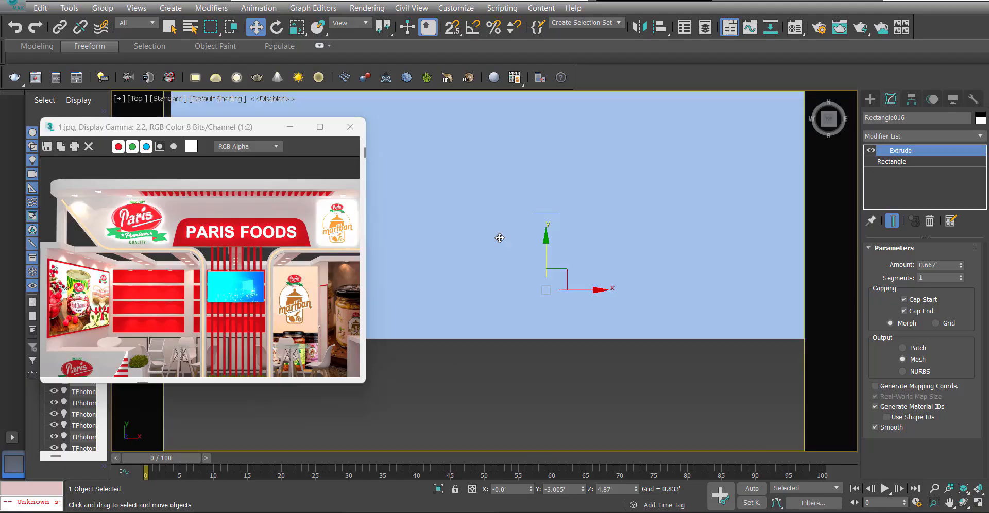
# Draw a slat rectangle in the Top view between the two frames, with length 0.5' and width 0.167'.
pyautogui.press('t')
pyautogui.rightClick(488, 261)
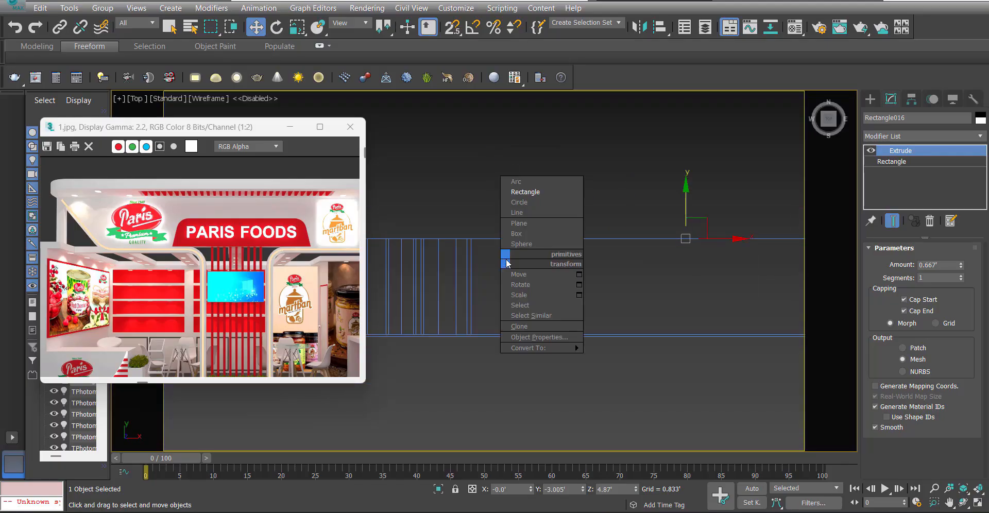
pyautogui.click(535, 189)
pyautogui.scroll(5, 476, 252)
pyautogui.moveTo(492, 205); pyautogui.dragTo(520, 308)
pyautogui.press('w')
pyautogui.click(892, 99)
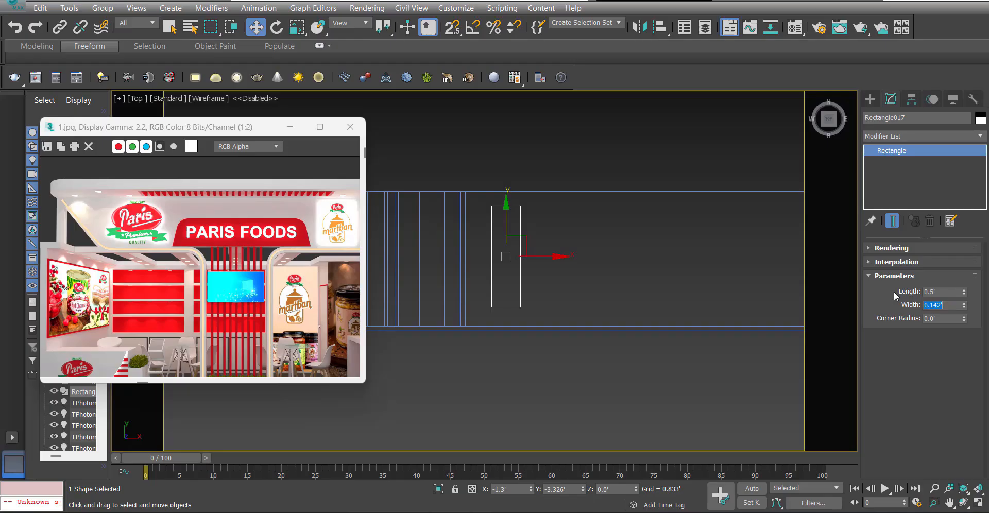
pyautogui.write('.167')
pyautogui.press('Return')
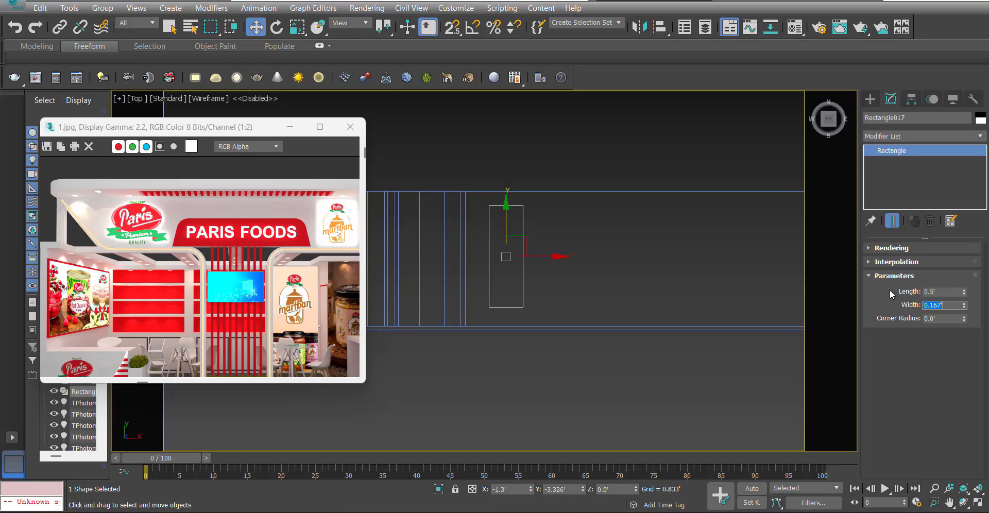
# Apply an Extrude modifier to the slat rectangle and place it on the floor beside the left frame's leg, at about Z 0.334'.
pyautogui.click(916, 137)
pyautogui.click(900, 147)
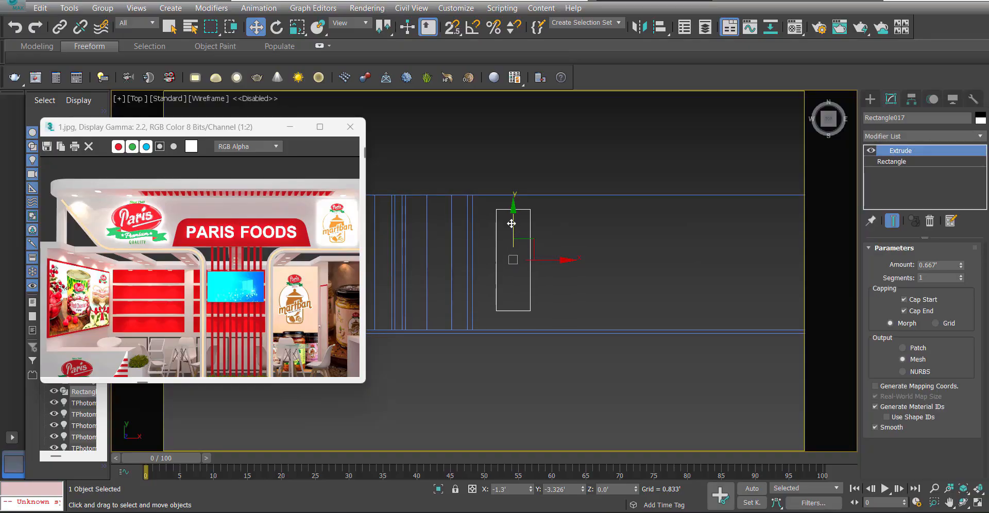
pyautogui.moveTo(515, 227); pyautogui.dragTo(428, 272)
pyautogui.press('s')
pyautogui.press('s')
pyautogui.press('f')
pyautogui.scroll(-5, 458, 261)
pyautogui.scroll(-3, 467, 285)
pyautogui.press('s')
pyautogui.scroll(-5, 481, 308)
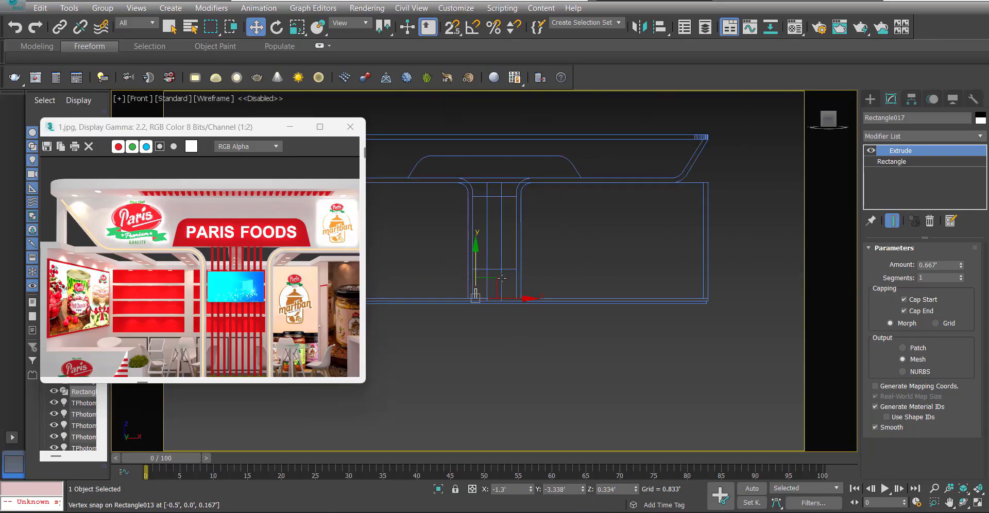
pyautogui.scroll(5, 502, 278)
pyautogui.scroll(-5, 583, 358)
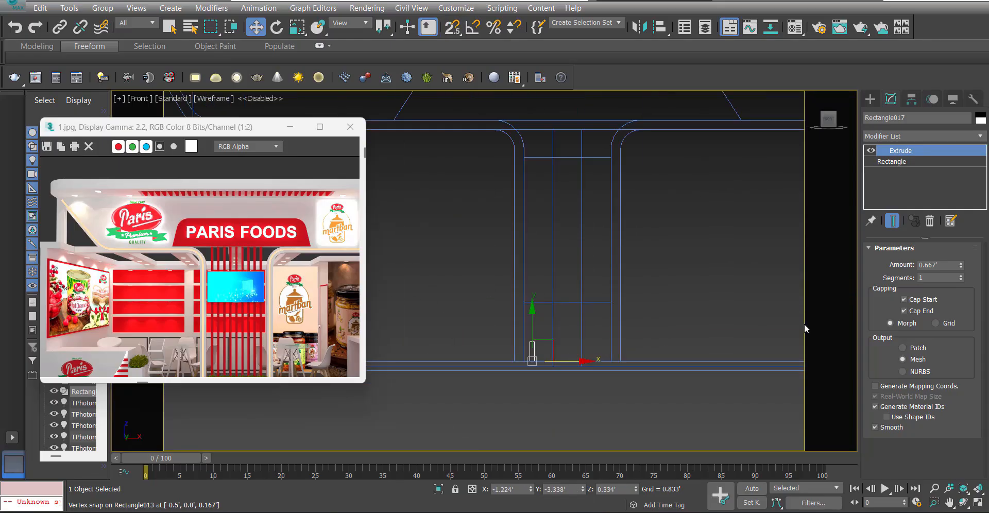
# Set the slat's extrude amount to 8'.
pyautogui.doubleClick(943, 266)
pyautogui.write('8')
pyautogui.press('Return')
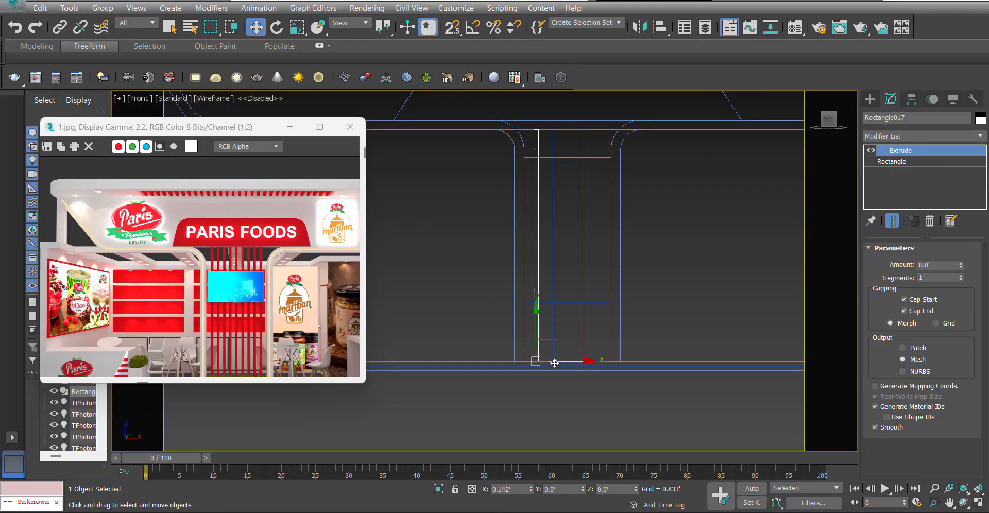
# Shift the slat slightly away from the left leg and clone it toward the right frame as four evenly spaced instances.
pyautogui.moveTo(561, 362); pyautogui.dragTo(514, 379, button='middle')
pyautogui.moveTo(516, 379); pyautogui.dragTo(523, 378)
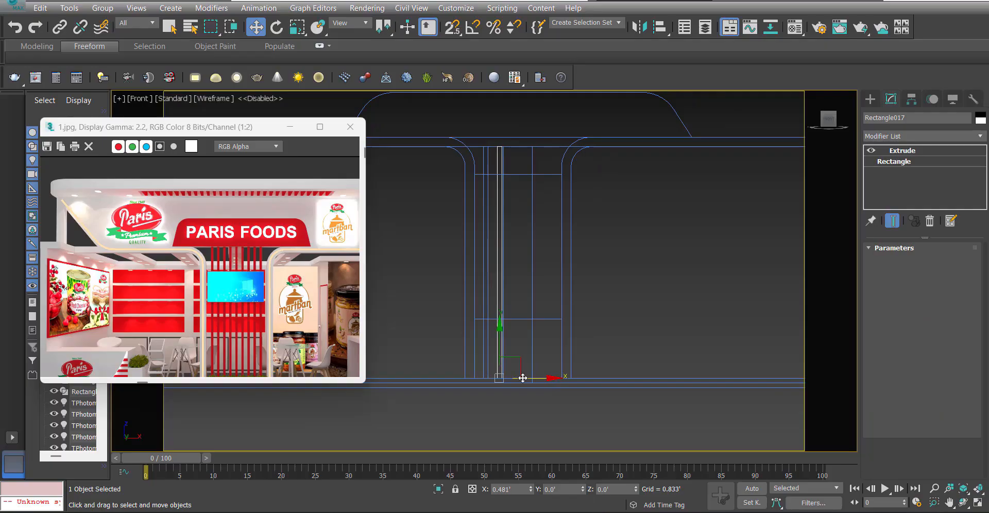
pyautogui.hotkey('ctrl', 'v')
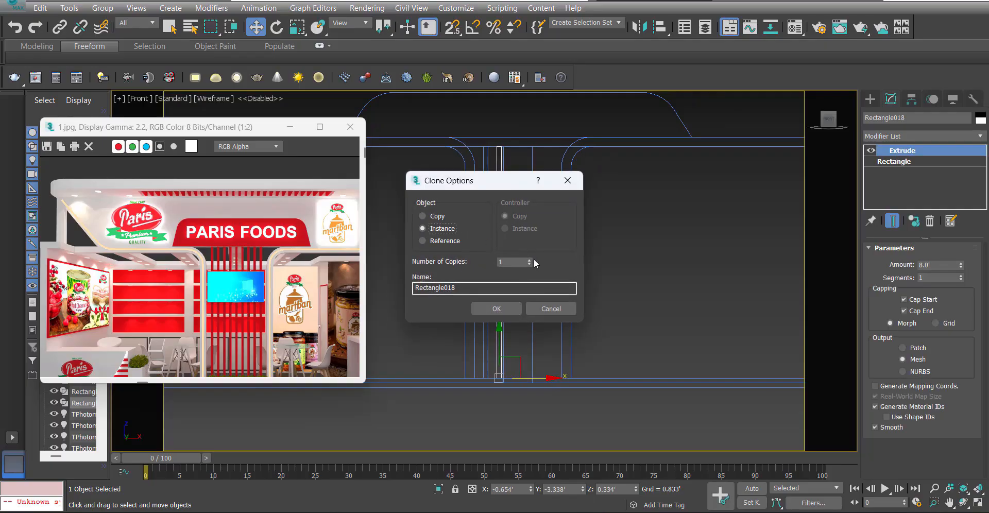
pyautogui.click(529, 261)
pyautogui.click(530, 260)
pyautogui.click(496, 309)
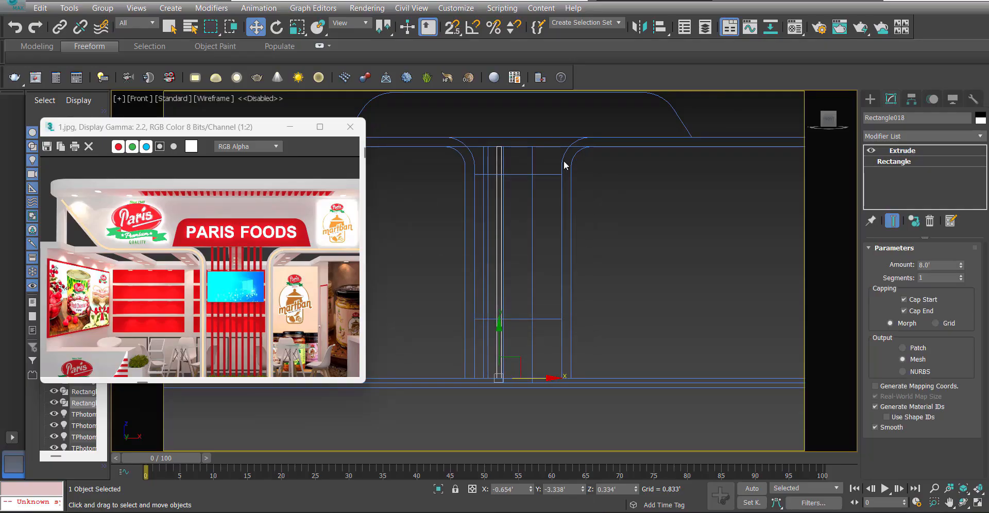
# Select the three slats nearest the right frame, switch snapping to 3D, and clone them.
pyautogui.scroll(-4, 541, 164)
pyautogui.press('p')
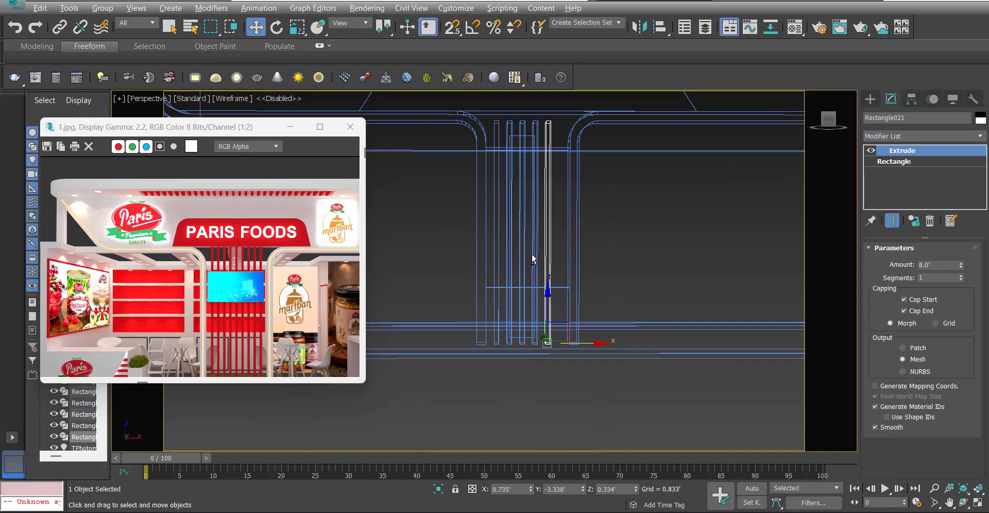
pyautogui.press('F3')
pyautogui.moveTo(532, 258)
pyautogui.keyDown('alt'); pyautogui.mouseDown(button='middle')
pyautogui.moveTo(537, 299)
pyautogui.moveTo(514, 244)
pyautogui.mouseUp(button='middle'); pyautogui.keyUp('alt')
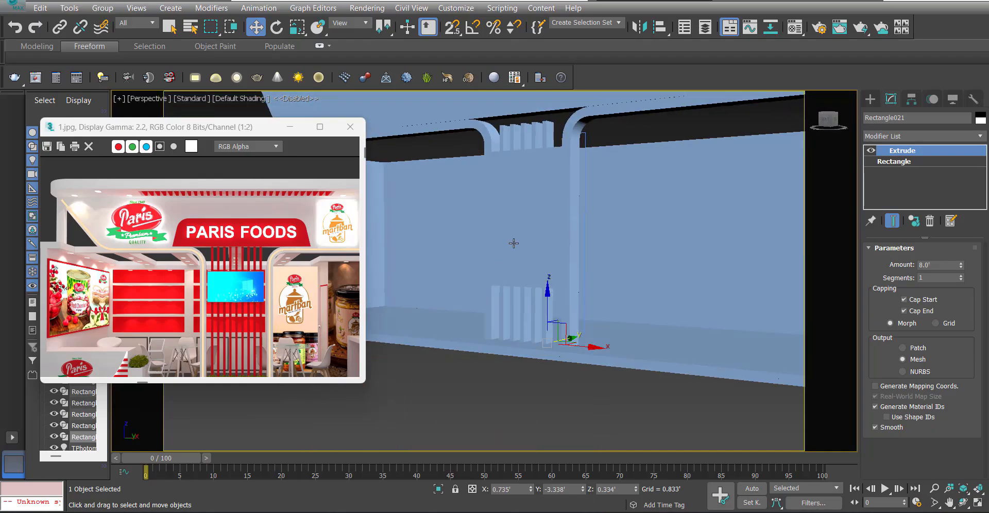
pyautogui.scroll(4, 542, 133)
pyautogui.keyDown('ctrl'); pyautogui.click(522, 113); pyautogui.keyUp('ctrl')
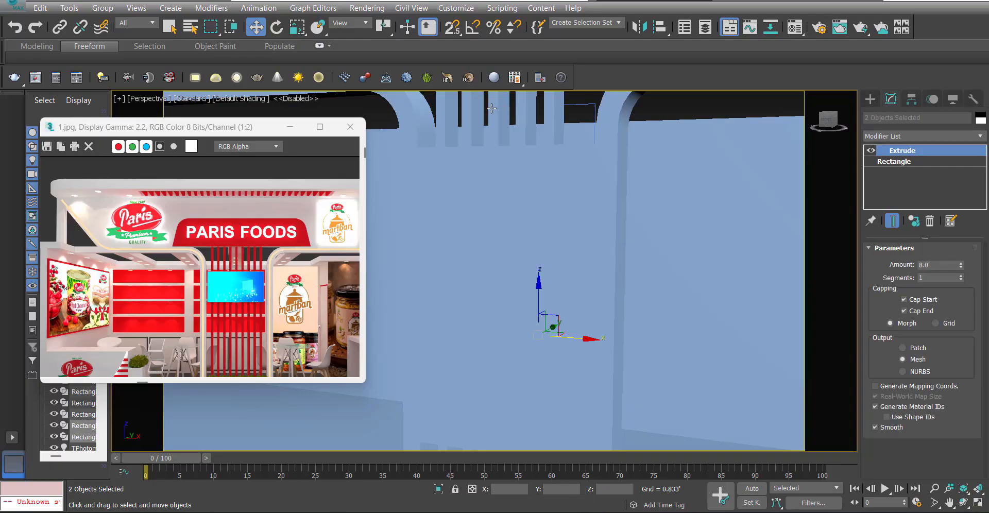
pyautogui.keyDown('ctrl'); pyautogui.click(500, 120); pyautogui.keyUp('ctrl')
pyautogui.scroll(-3, 505, 150)
pyautogui.press('F3')
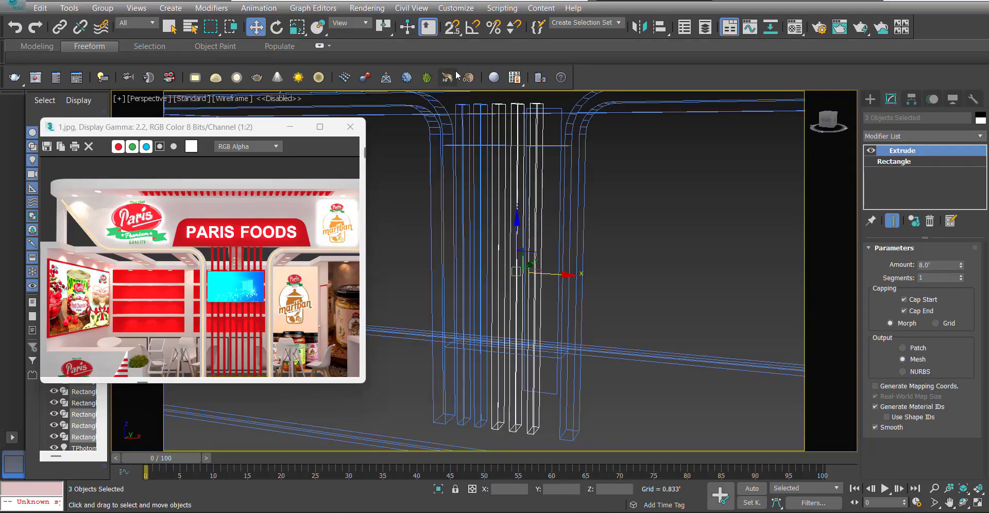
pyautogui.moveTo(453, 28); pyautogui.dragTo(455, 87)
pyautogui.moveTo(526, 247)
pyautogui.keyDown('alt'); pyautogui.mouseDown(button='middle')
pyautogui.moveTo(533, 232)
pyautogui.moveTo(540, 237)
pyautogui.mouseUp(button='middle'); pyautogui.keyUp('alt')
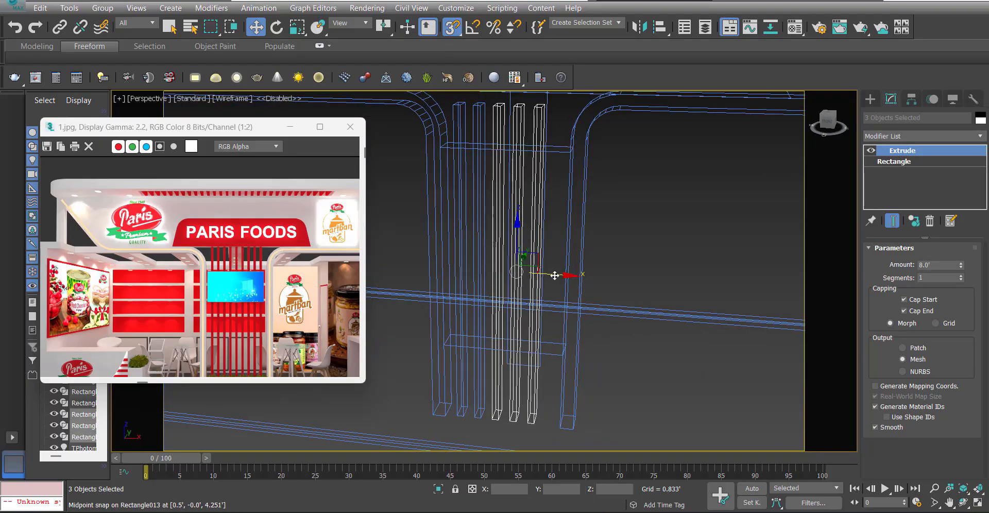
pyautogui.moveTo(555, 275)
pyautogui.keyDown('shift'); pyautogui.mouseDown()
pyautogui.moveTo(609, 291)
pyautogui.moveTo(594, 289)
pyautogui.mouseUp(); pyautogui.keyUp('shift')
pyautogui.click(495, 309)
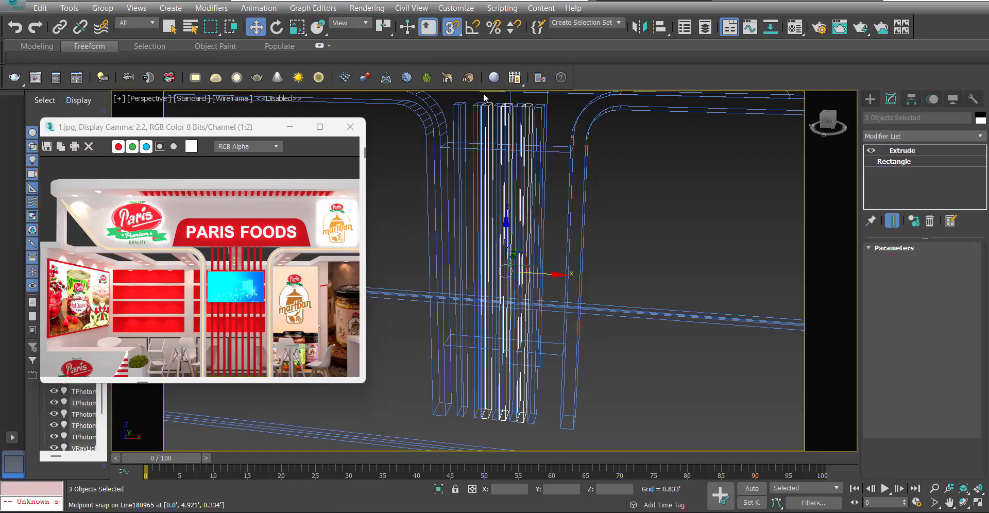
# Snap the cloned slats onto the last existing slat so the even spacing continues to the right frame.
pyautogui.scroll(4, 509, 178)
pyautogui.moveTo(518, 176); pyautogui.dragTo(641, 200)
pyautogui.scroll(-4, 623, 188)
pyautogui.scroll(5, 641, 202)
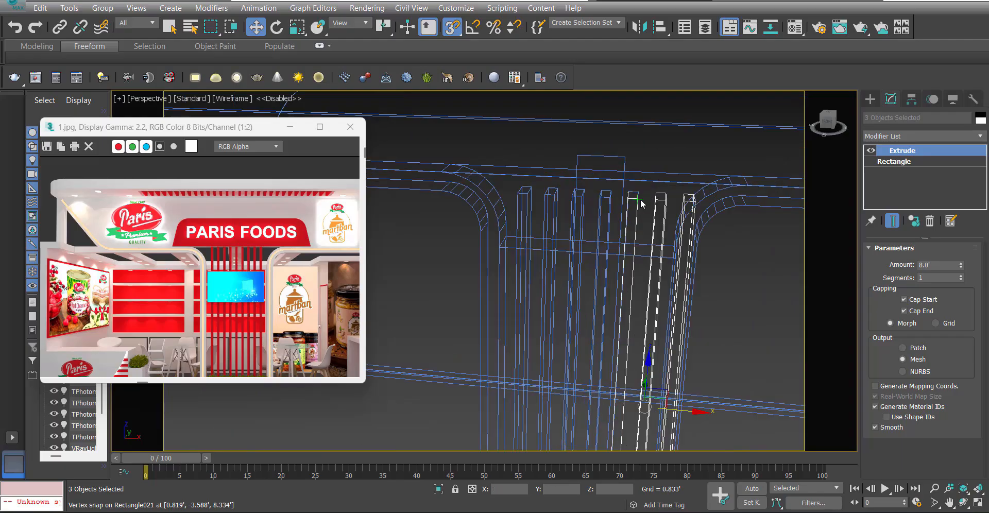
pyautogui.press('s')
pyautogui.scroll(-4, 617, 176)
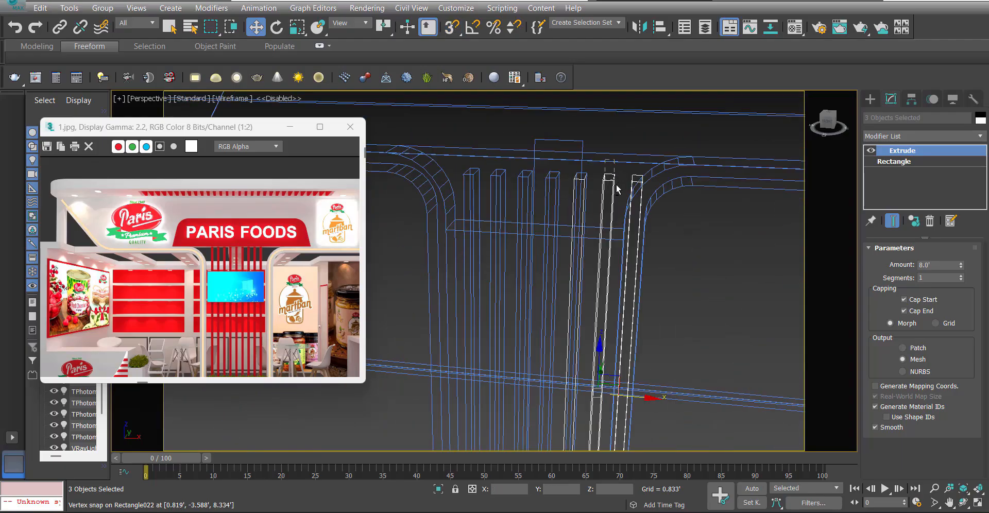
pyautogui.moveTo(616, 185)
pyautogui.mouseDown(button='middle')
pyautogui.moveTo(609, 173)
pyautogui.moveTo(605, 186)
pyautogui.moveTo(601, 170)
pyautogui.moveTo(631, 201)
pyautogui.mouseUp(button='middle')
pyautogui.click(603, 200)
pyautogui.scroll(-6, 601, 202)
pyautogui.press('F3')
pyautogui.click(599, 168)
pyautogui.moveTo(579, 264)
pyautogui.keyDown('alt'); pyautogui.mouseDown(button='middle')
pyautogui.moveTo(556, 228)
pyautogui.moveTo(572, 250)
pyautogui.mouseUp(button='middle'); pyautogui.keyUp('alt')
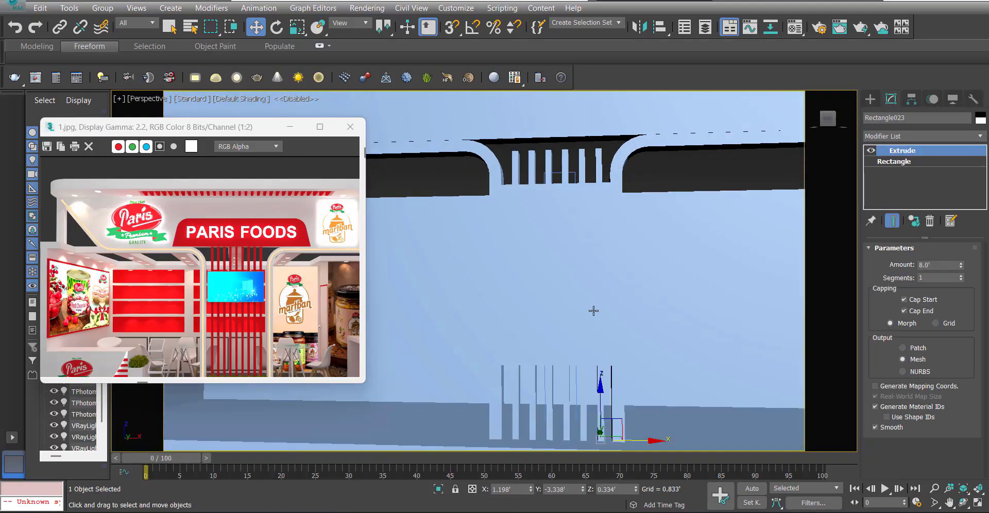
# Set the extrude amount of the instanced slats to 8.5' so they reach up into the header.
pyautogui.moveTo(562, 156)
pyautogui.keyDown('alt'); pyautogui.mouseDown(button='middle')
pyautogui.moveTo(549, 201)
pyautogui.moveTo(593, 221)
pyautogui.moveTo(493, 146)
pyautogui.mouseUp(button='middle'); pyautogui.keyUp('alt')
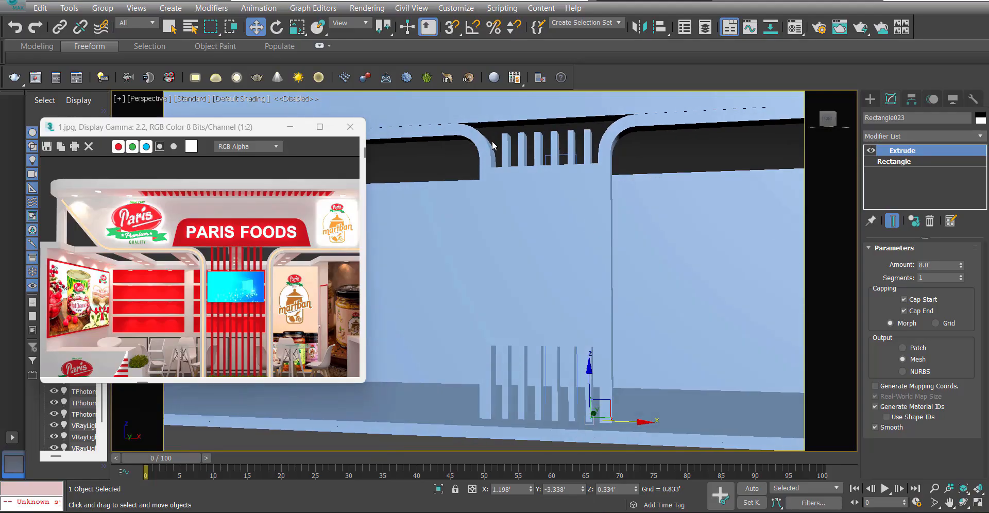
pyautogui.write('8.')
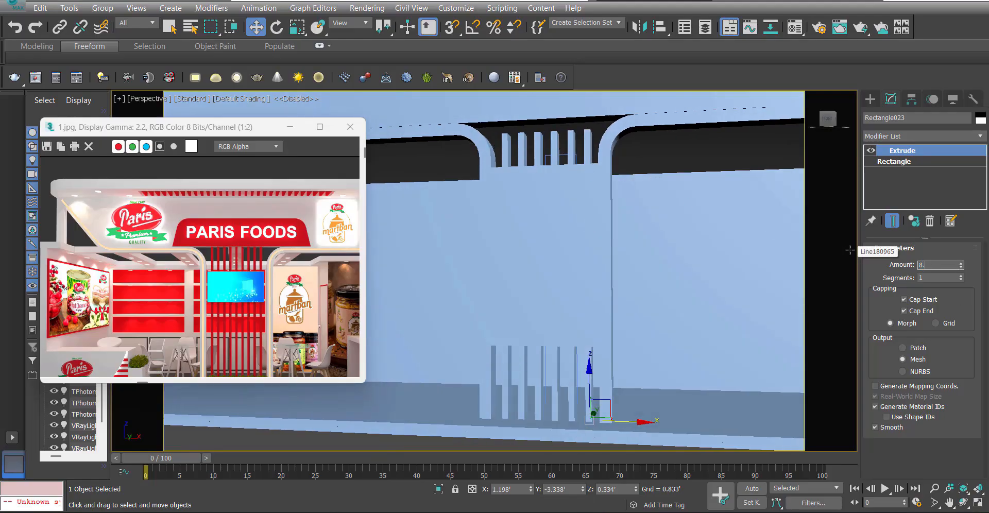
pyautogui.write('5')
pyautogui.press('Return')
pyautogui.keyDown('alt'); pyautogui.moveTo(407, 118); pyautogui.dragTo(411, 146, button='middle'); pyautogui.keyUp('alt')
pyautogui.scroll(-5, 557, 180)
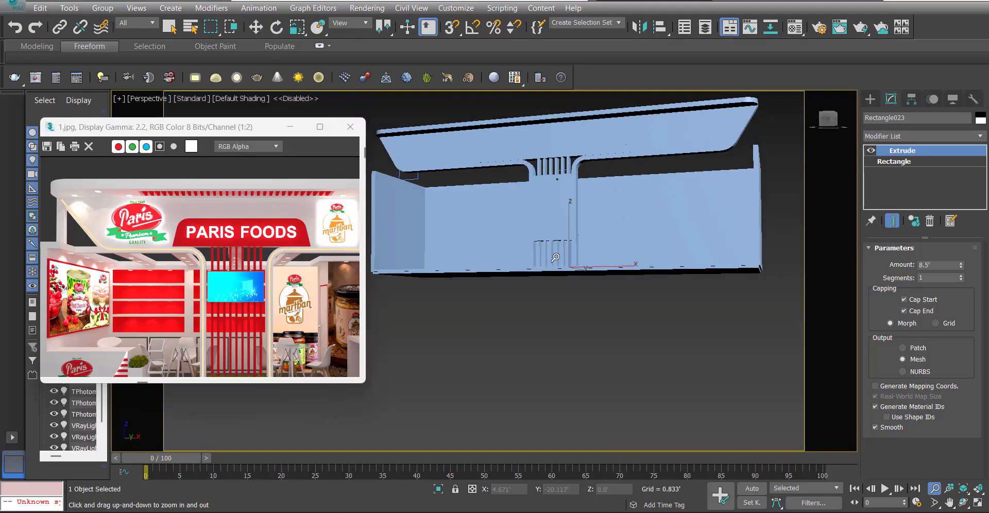
# Clear the selection and examine the slatted column and panel between the curved frames from the front.
pyautogui.click(621, 169)
pyautogui.keyDown('alt'); pyautogui.moveTo(530, 218); pyautogui.dragTo(584, 197, button='middle'); pyautogui.keyUp('alt')
pyautogui.scroll(5, 552, 229)
pyautogui.click(552, 228)
pyautogui.press('z')
pyautogui.scroll(-2, 510, 216)
pyautogui.keyDown('alt'); pyautogui.moveTo(567, 348); pyautogui.dragTo(532, 397, button='middle'); pyautogui.keyUp('alt')
pyautogui.click(533, 397)
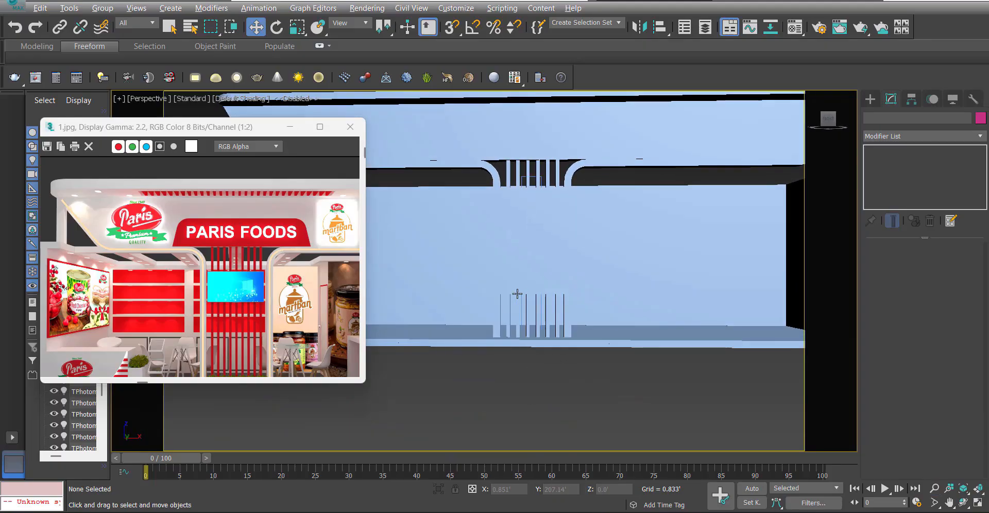
# Select the screen panel between the curved frames and clone it in place as an independent copy in a front wireframe view.
pyautogui.keyDown('alt'); pyautogui.moveTo(519, 294); pyautogui.dragTo(509, 313, button='middle'); pyautogui.keyUp('alt')
pyautogui.click(537, 266)
pyautogui.press('f')
pyautogui.press('z')
pyautogui.press('F3')
pyautogui.scroll(-4, 537, 267)
pyautogui.hotkey('ctrl', 'v')
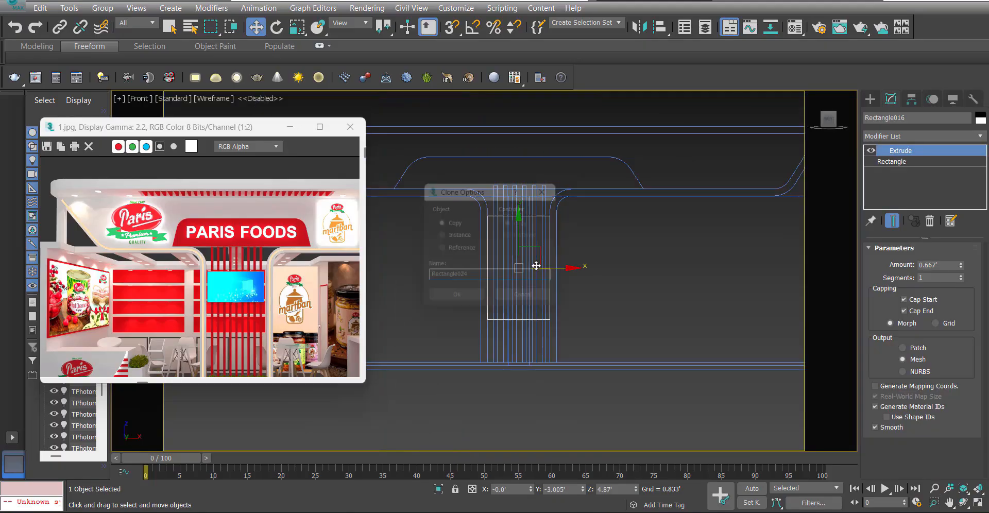
pyautogui.click(459, 298)
# Set the copied panel's base rectangle to a length of 4.8' and a width of 2.8'.
pyautogui.click(890, 161)
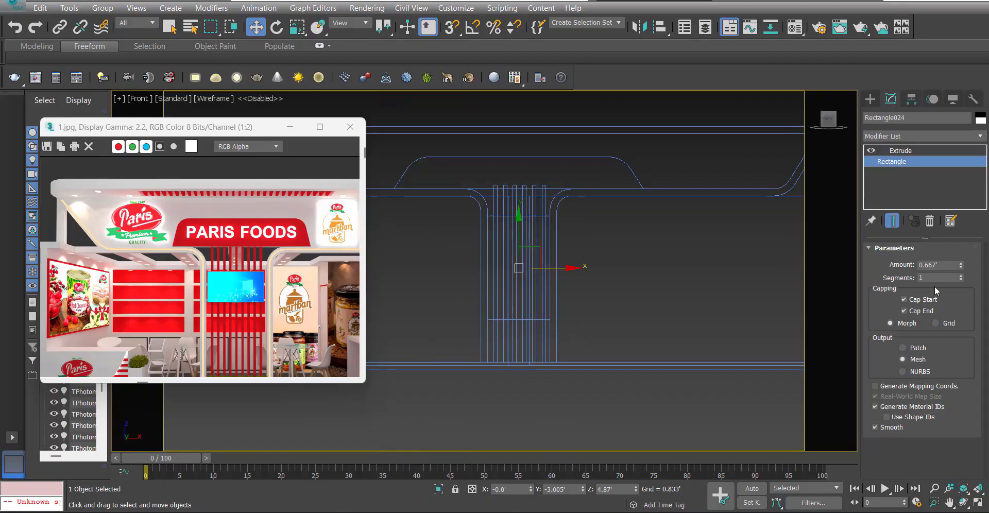
pyautogui.doubleClick(944, 290)
pyautogui.write('4.8')
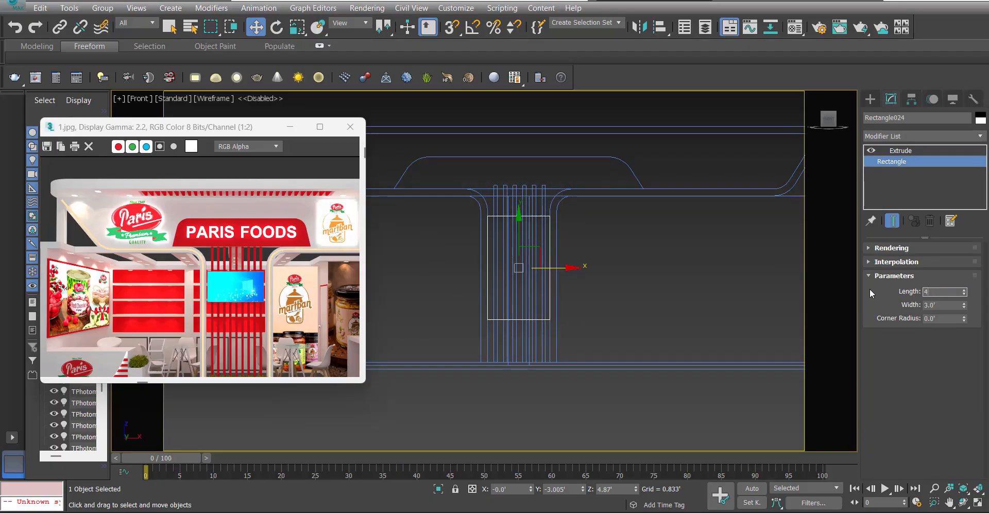
pyautogui.press('Tab')
pyautogui.write('2.8')
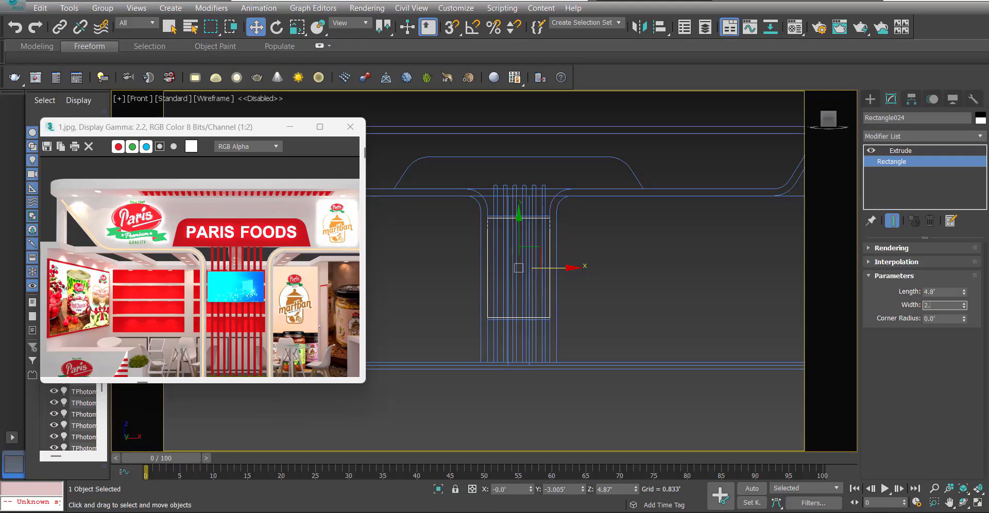
pyautogui.press('Return')
# Snap the smaller panel onto the front face of the original panel in the top view and set its extrude amount to 5mm.
pyautogui.click(900, 150)
pyautogui.press('t')
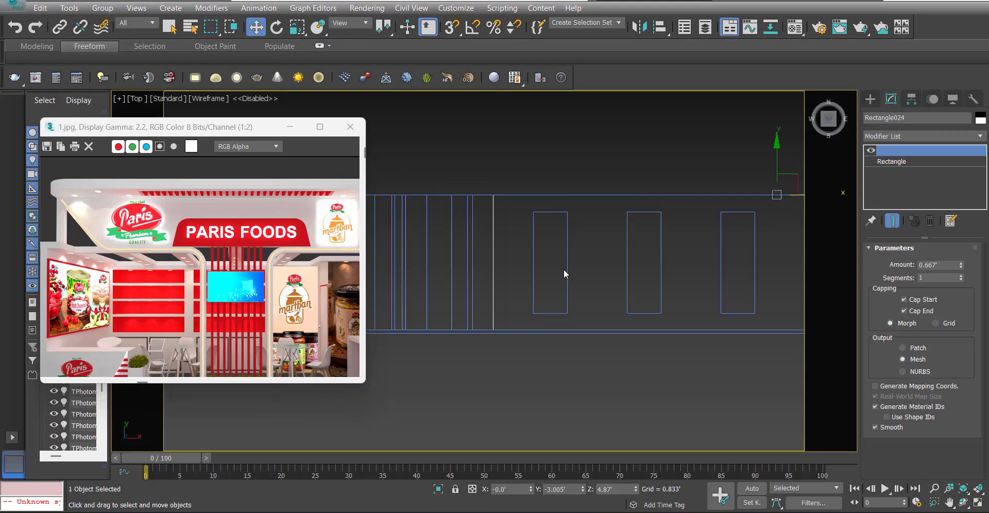
pyautogui.scroll(-3, 564, 269)
pyautogui.moveTo(552, 265); pyautogui.dragTo(491, 285)
pyautogui.scroll(5, 492, 286)
pyautogui.click(946, 267)
pyautogui.write('5m')
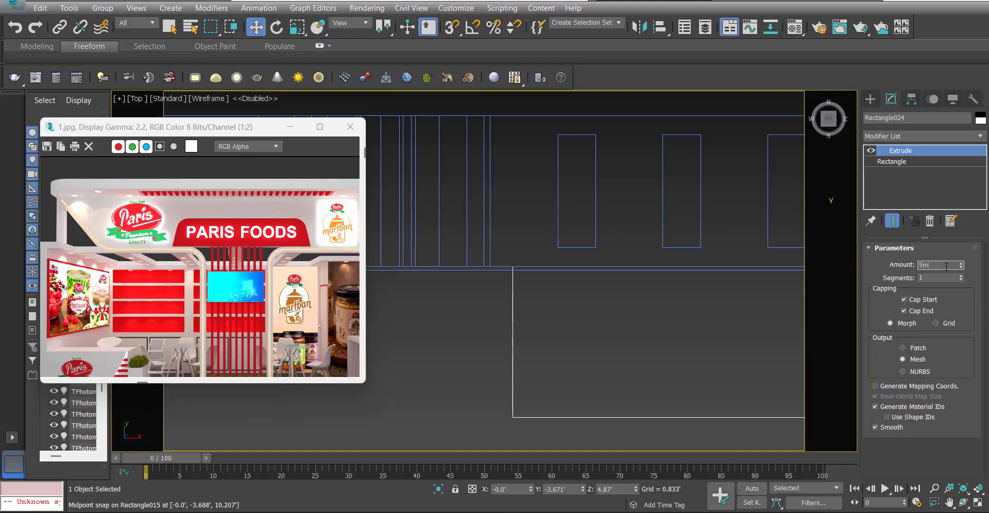
pyautogui.write('m')
pyautogui.press('Return')
# Show the stall in a shaded perspective view with edged faces and clear the selection.
pyautogui.moveTo(490, 136); pyautogui.dragTo(515, 130, button='middle')
pyautogui.press('p')
pyautogui.keyDown('alt'); pyautogui.moveTo(540, 202); pyautogui.dragTo(559, 192, button='middle'); pyautogui.keyUp('alt')
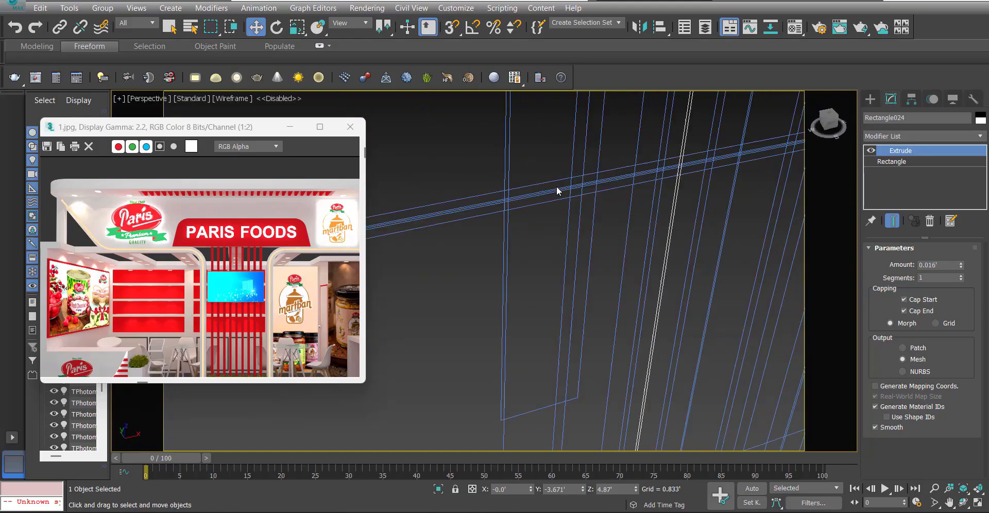
pyautogui.scroll(-3, 546, 221)
pyautogui.scroll(-4, 499, 263)
pyautogui.keyDown('alt'); pyautogui.moveTo(541, 238); pyautogui.dragTo(467, 278, button='middle'); pyautogui.keyUp('alt')
pyautogui.press('F3')
pyautogui.scroll(-5, 485, 262)
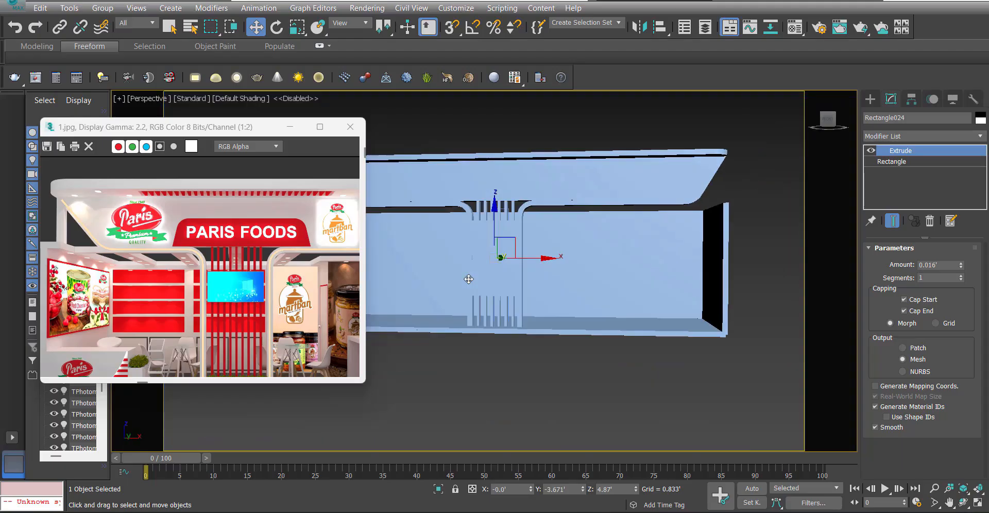
pyautogui.press('F4')
pyautogui.click(526, 404)
# Examine the central column's inset screen, slats and curved frames together with the header from the front and from above.
pyautogui.scroll(4, 470, 249)
pyautogui.scroll(-5, 497, 242)
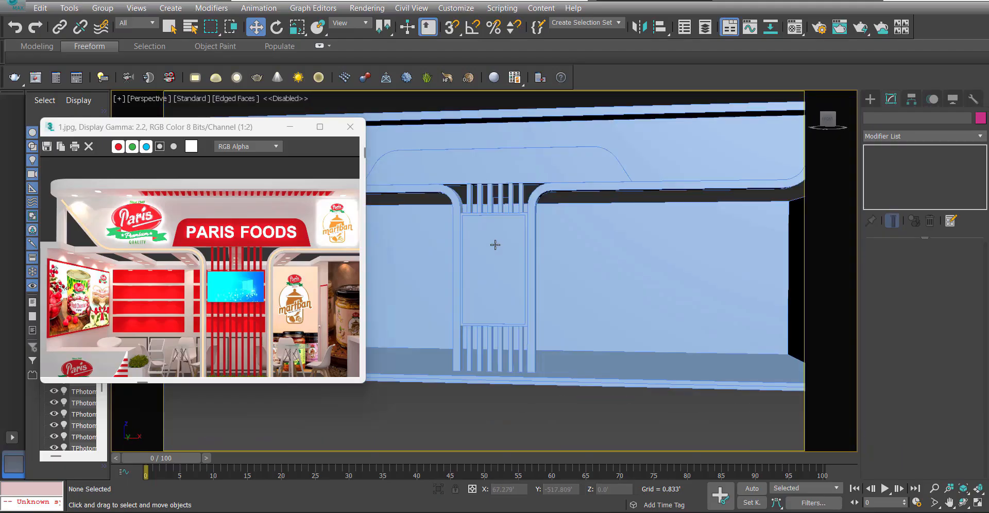
pyautogui.moveTo(500, 243)
pyautogui.keyDown('alt'); pyautogui.mouseDown(button='middle')
pyautogui.moveTo(443, 257)
pyautogui.moveTo(500, 257)
pyautogui.mouseUp(button='middle'); pyautogui.keyUp('alt')
pyautogui.scroll(4, 442, 257)
pyautogui.scroll(-4, 500, 257)
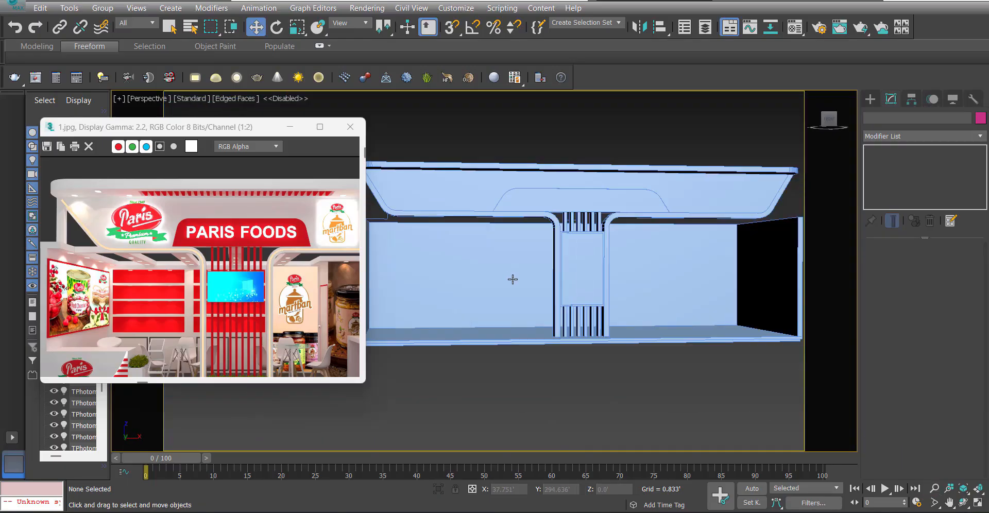
pyautogui.moveTo(536, 310); pyautogui.dragTo(614, 325, button='middle')
pyautogui.keyDown('alt'); pyautogui.moveTo(613, 325); pyautogui.dragTo(607, 261, button='middle'); pyautogui.keyUp('alt')
pyautogui.scroll(4, 577, 355)
pyautogui.scroll(-4, 577, 278)
pyautogui.keyDown('alt'); pyautogui.moveTo(552, 287); pyautogui.dragTo(512, 295, button='middle'); pyautogui.keyUp('alt')
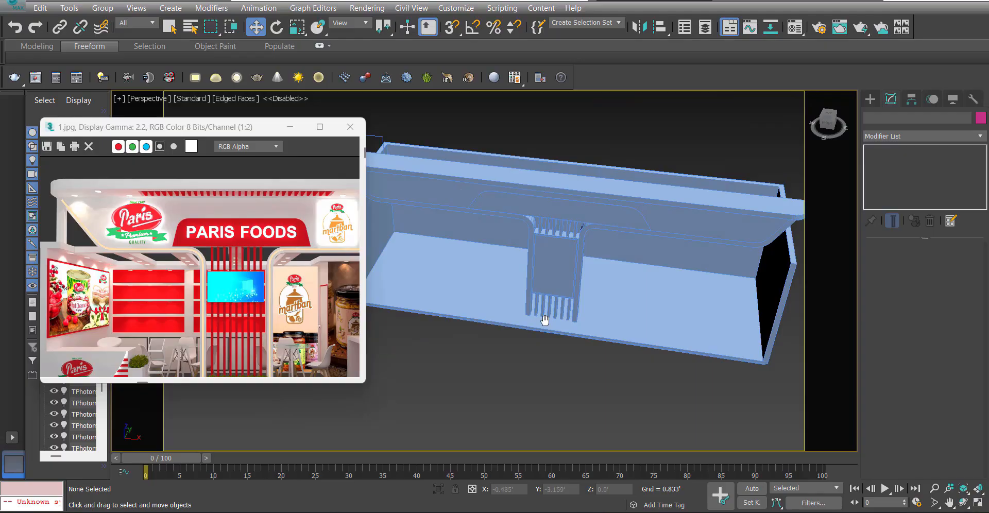
pyautogui.keyDown('alt'); pyautogui.moveTo(545, 320); pyautogui.dragTo(580, 329, button='middle'); pyautogui.keyUp('alt')
pyautogui.hotkey('alt', 'z')
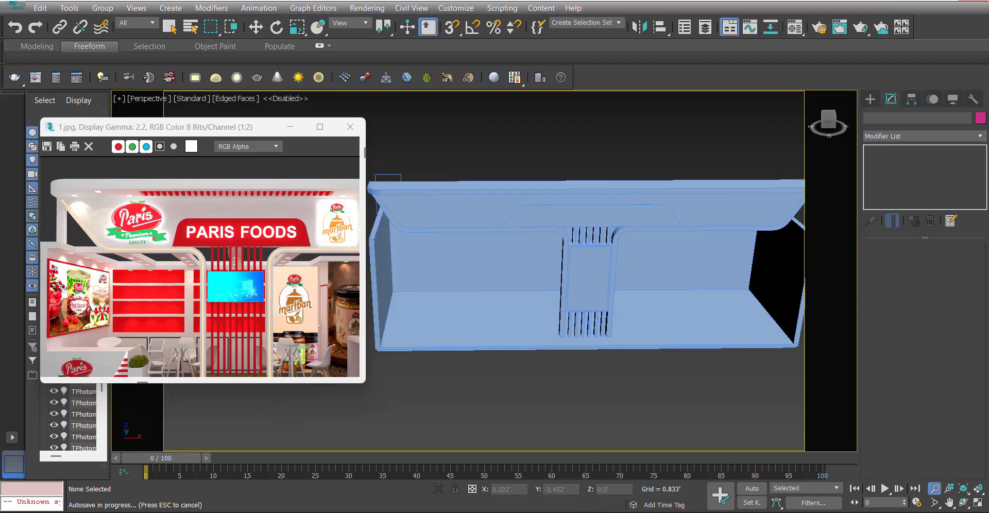
pyautogui.click(766, 464)
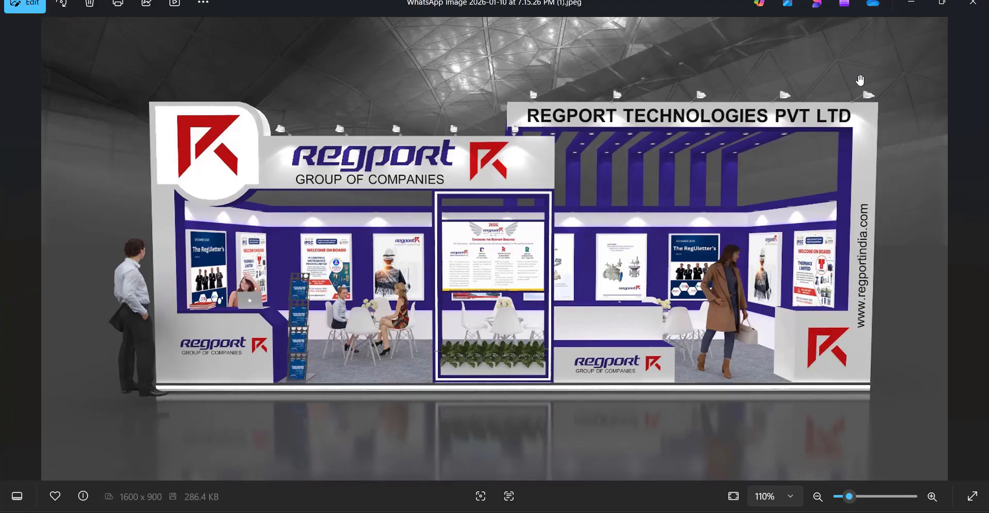
pyautogui.click(912, 1)
pyautogui.scroll(6, 592, 330)
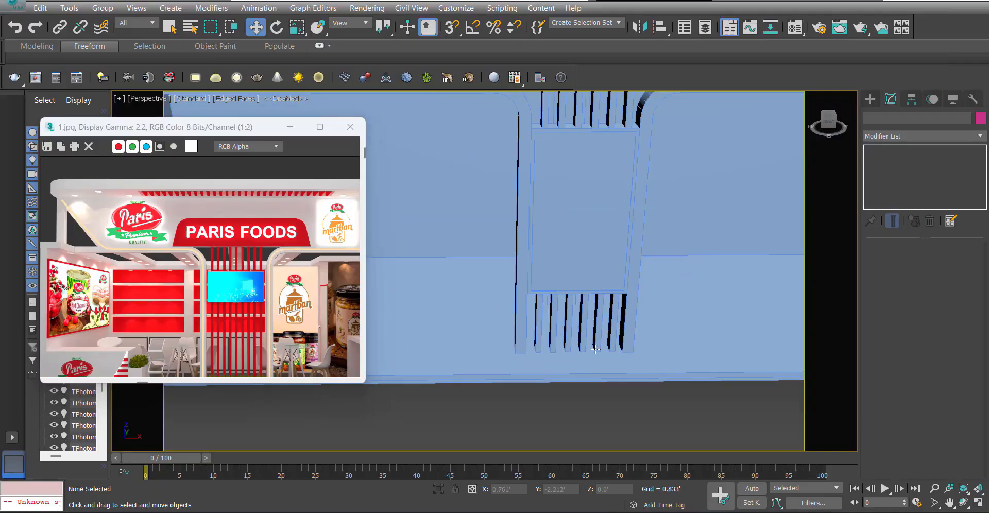
pyautogui.scroll(-8, 582, 309)
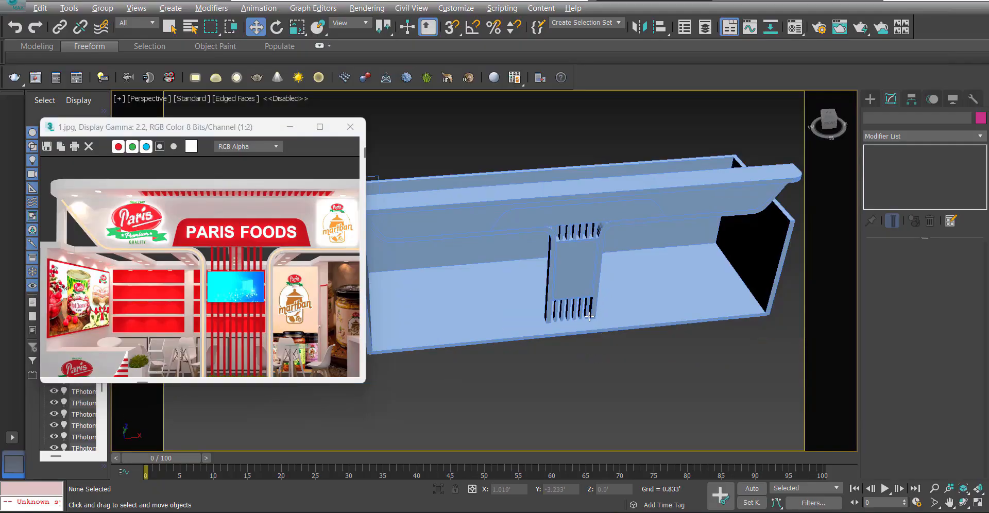
pyautogui.keyDown('alt'); pyautogui.moveTo(511, 287); pyautogui.dragTo(592, 249, button='middle'); pyautogui.keyUp('alt')
# Draw a snapped rectangle about 1.9' long at the central column in a top wireframe view and open its parameters.
pyautogui.press('t')
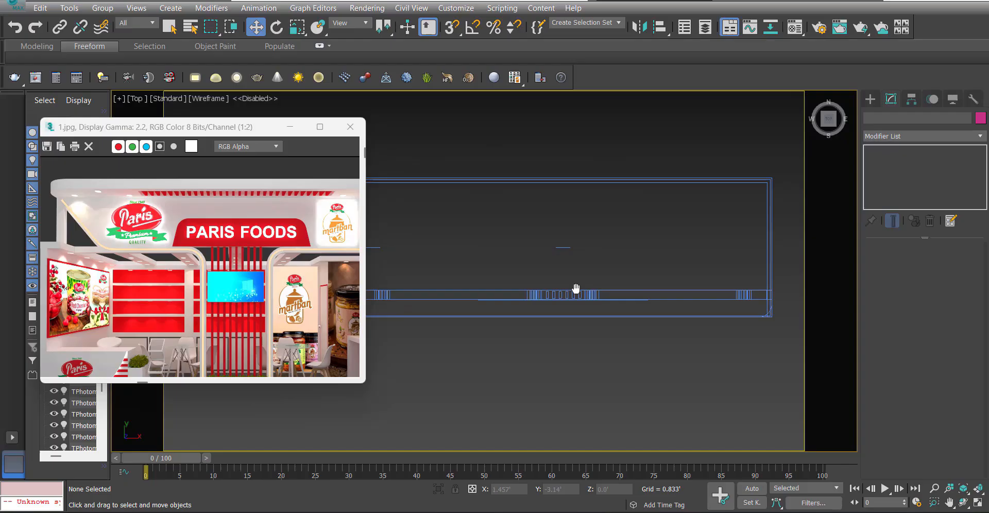
pyautogui.moveTo(575, 288); pyautogui.dragTo(562, 284, button='middle')
pyautogui.keyDown('ctrl'); pyautogui.rightClick(564, 319); pyautogui.keyUp('ctrl')
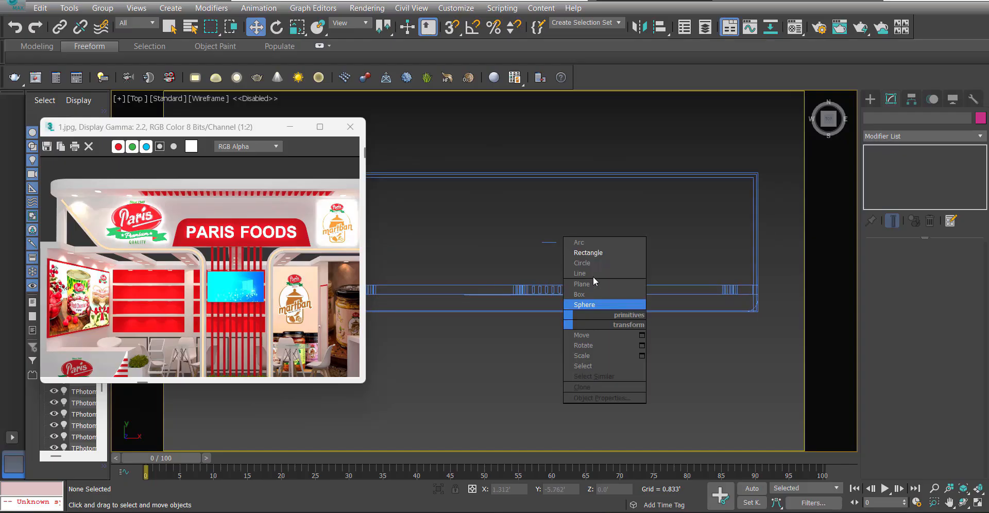
pyautogui.click(589, 250)
pyautogui.scroll(2, 536, 308)
pyautogui.press('s')
pyautogui.moveTo(508, 314); pyautogui.dragTo(621, 267)
pyautogui.rightClick(621, 268)
pyautogui.click(890, 99)
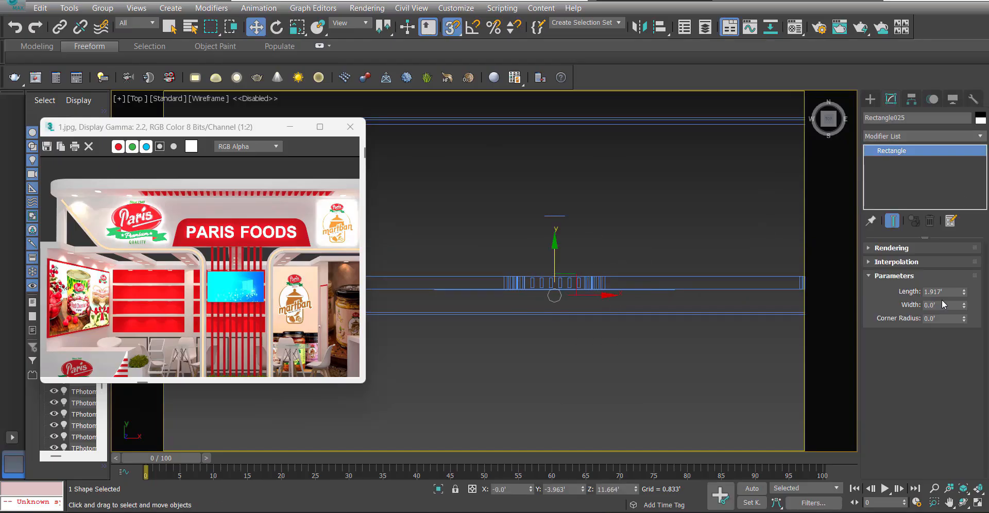
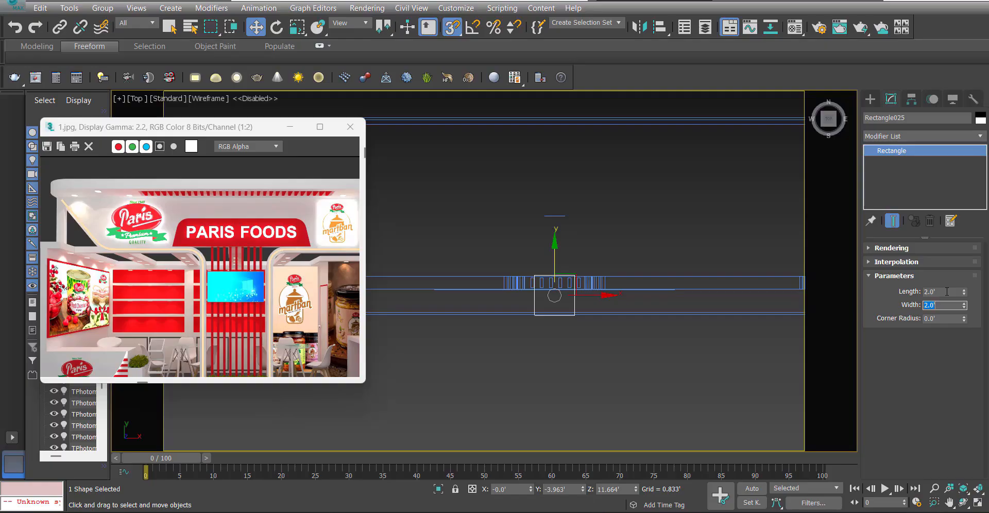
# Set the rectangle's width to 3' and look at the Regport stall reference render for comparison.
pyautogui.moveTo(586, 277); pyautogui.dragTo(587, 282, button='middle')
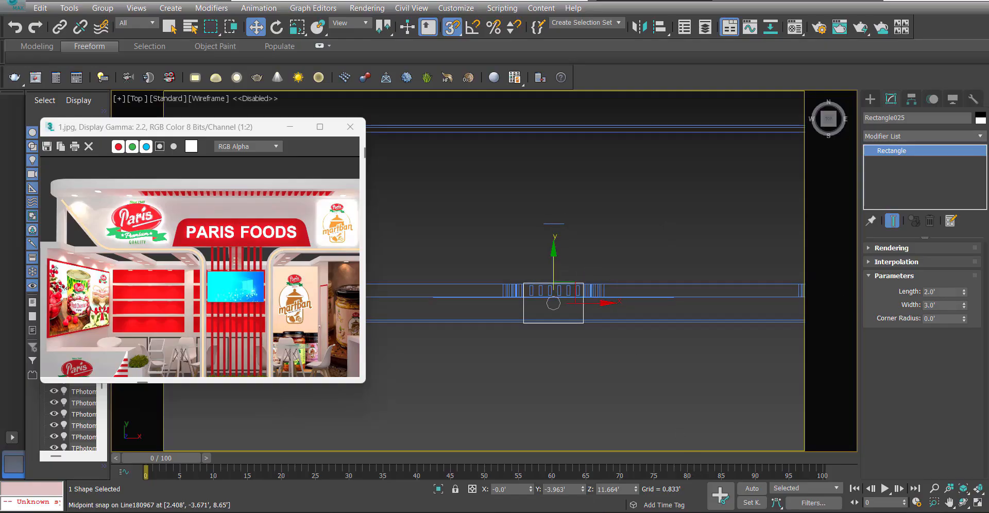
pyautogui.moveTo(694, 511)
pyautogui.click(798, 471)
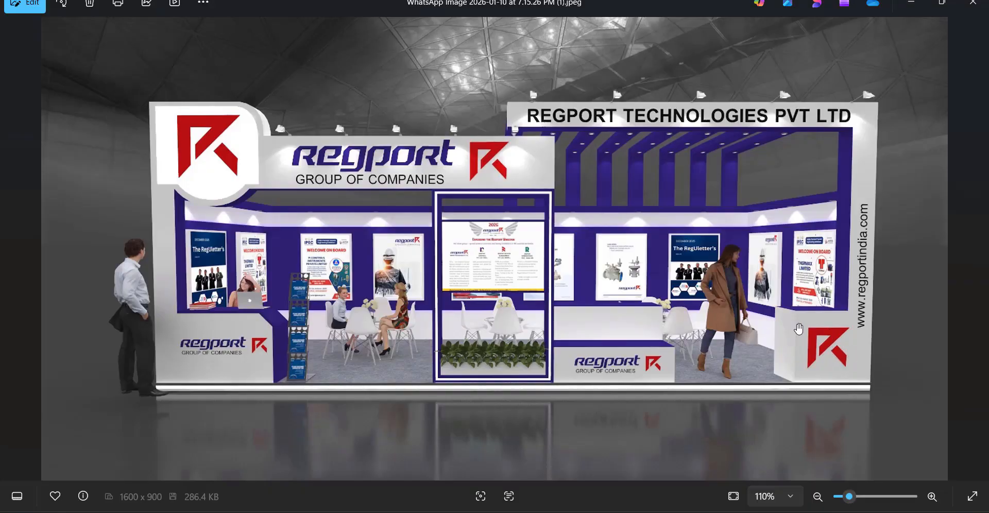
pyautogui.click(911, 2)
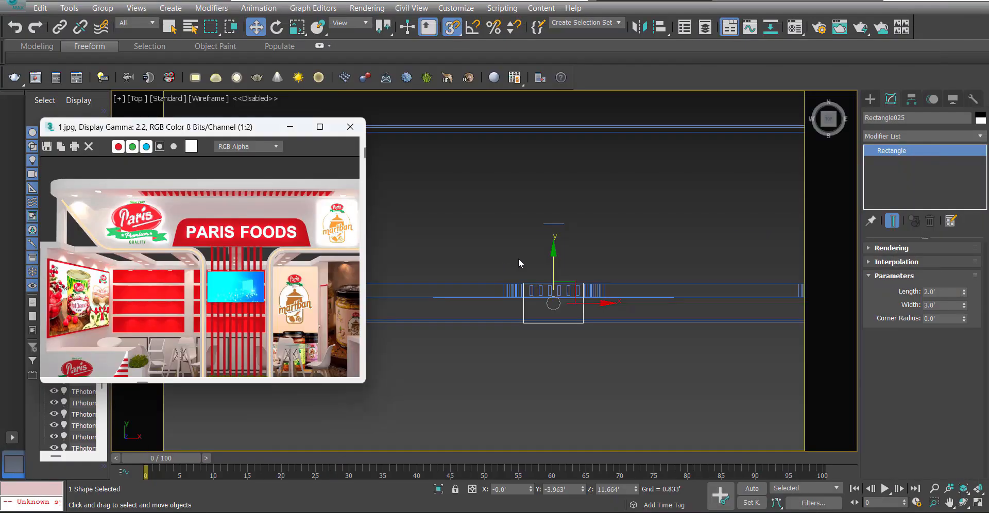
# Snap the 2' by 3' rectangle along Y in the top view so its front edge meets the stall's front edge.
pyautogui.scroll(3, 551, 318)
pyautogui.moveTo(570, 326); pyautogui.dragTo(593, 347, button='middle')
pyautogui.scroll(-2, 600, 328)
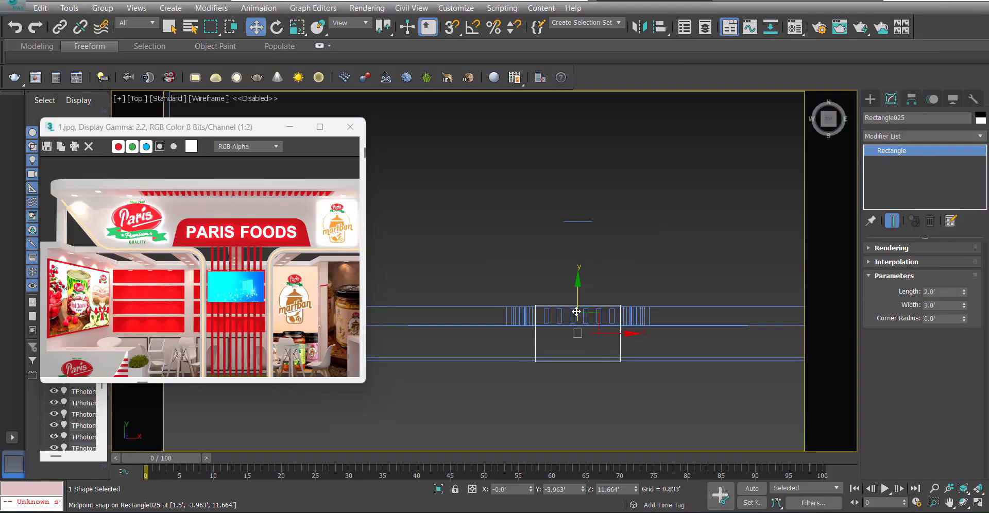
pyautogui.moveTo(577, 311); pyautogui.dragTo(576, 321)
pyautogui.press('s')
pyautogui.moveTo(536, 372); pyautogui.dragTo(535, 356)
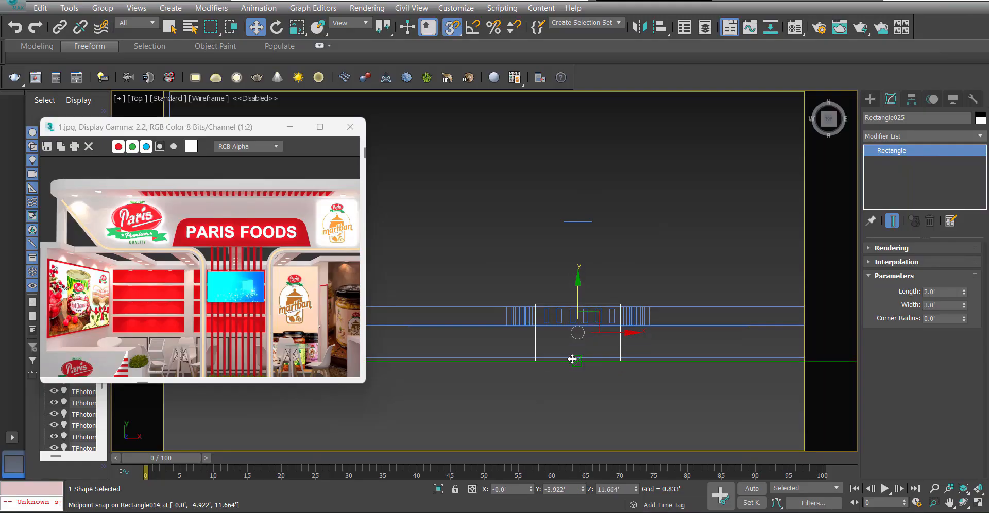
# Select the header and central column objects without the rectangle and move them back until their front face meets the rectangle's back edge.
pyautogui.scroll(-4, 577, 363)
pyautogui.moveTo(598, 348); pyautogui.dragTo(571, 356, button='middle')
pyautogui.press('p')
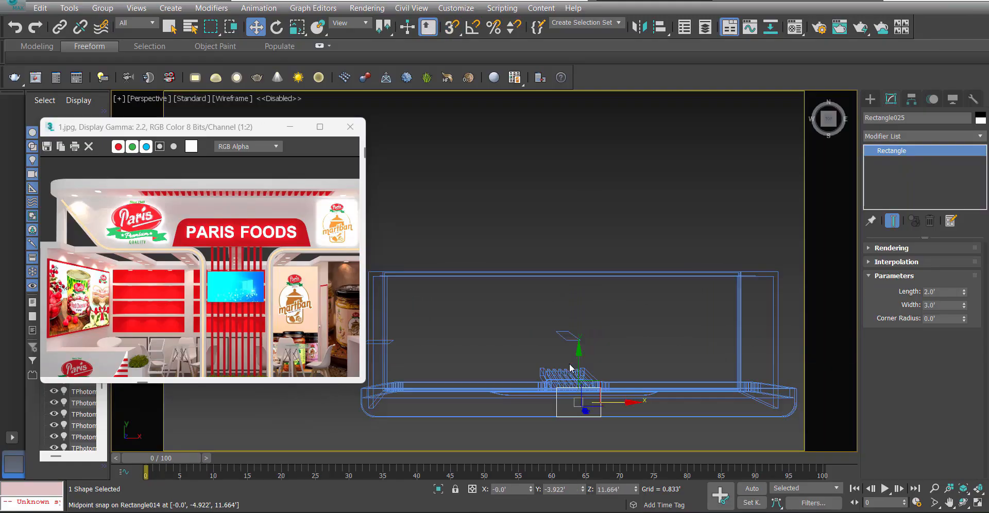
pyautogui.scroll(-2, 571, 389)
pyautogui.moveTo(572, 394)
pyautogui.keyDown('alt'); pyautogui.mouseDown(button='middle')
pyautogui.moveTo(576, 361)
pyautogui.moveTo(568, 388)
pyautogui.mouseUp(button='middle'); pyautogui.keyUp('alt')
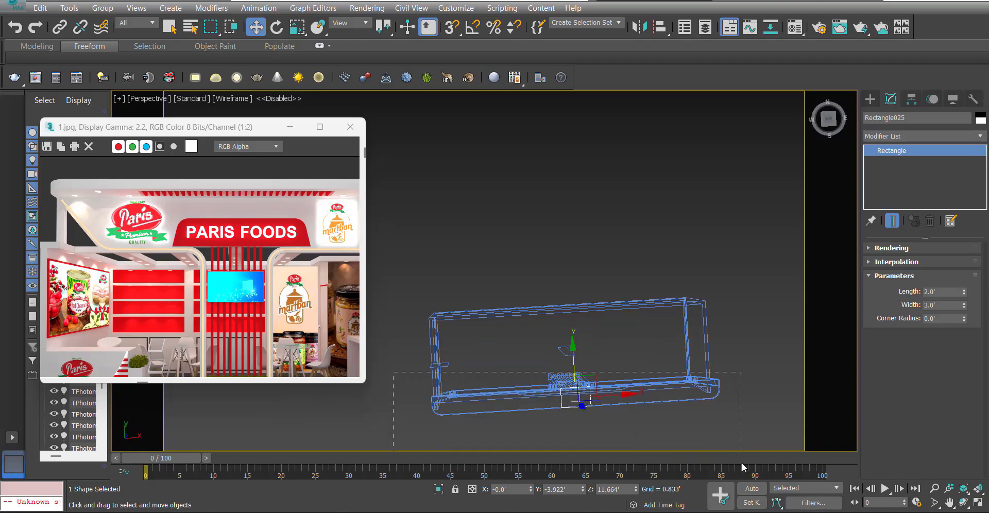
pyautogui.hotkey('ctrl', 'q')
pyautogui.press('t')
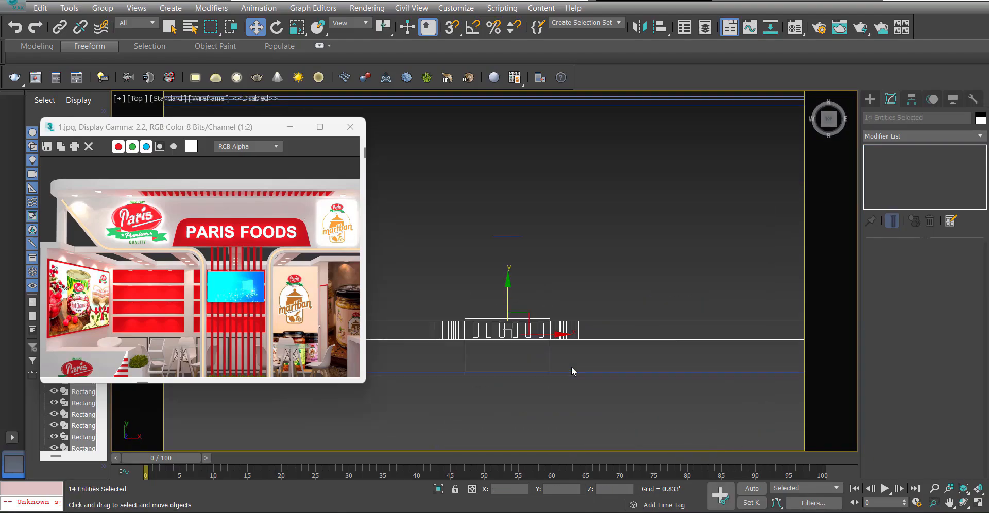
pyautogui.keyDown('alt'); pyautogui.moveTo(517, 359); pyautogui.dragTo(517, 359); pyautogui.keyUp('alt')
pyautogui.scroll(-2, 550, 364)
pyautogui.scroll(5, 529, 318)
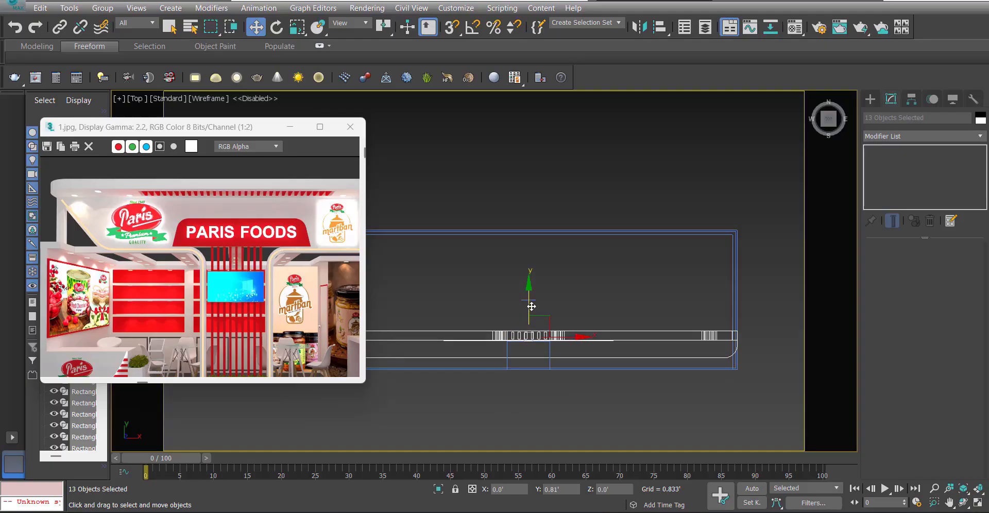
pyautogui.press('s')
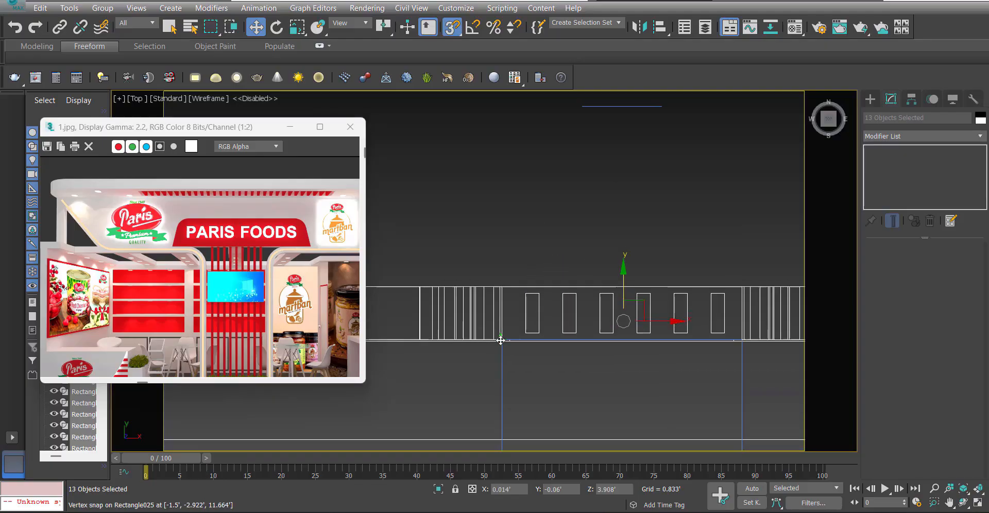
pyautogui.scroll(6, 464, 345)
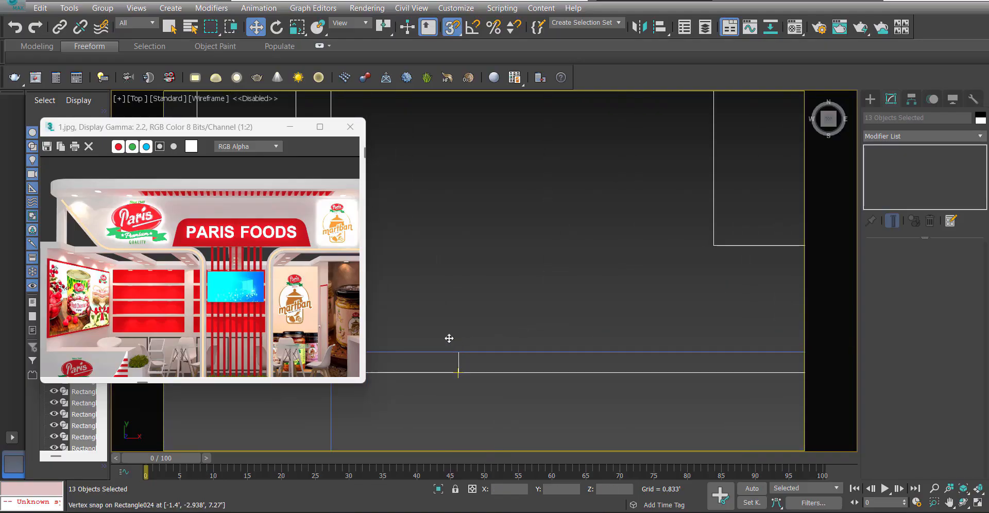
pyautogui.scroll(-5, 450, 338)
pyautogui.press('s')
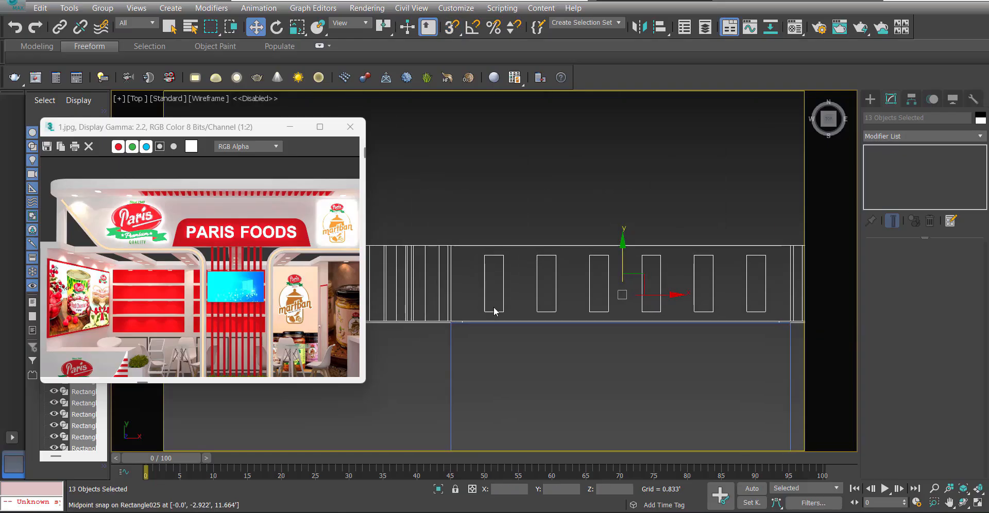
# Select the canopy slab on top of the header and open its spline vertices for editing in a top wireframe view.
pyautogui.press('p')
pyautogui.scroll(-4, 572, 309)
pyautogui.keyDown('alt'); pyautogui.moveTo(572, 311); pyautogui.dragTo(607, 253, button='middle'); pyautogui.keyUp('alt')
pyautogui.press('F3')
pyautogui.click(588, 172)
pyautogui.moveTo(589, 297)
pyautogui.keyDown('alt'); pyautogui.mouseDown(button='middle')
pyautogui.moveTo(619, 283)
pyautogui.moveTo(657, 339)
pyautogui.mouseUp(button='middle'); pyautogui.keyUp('alt')
pyautogui.click(568, 227)
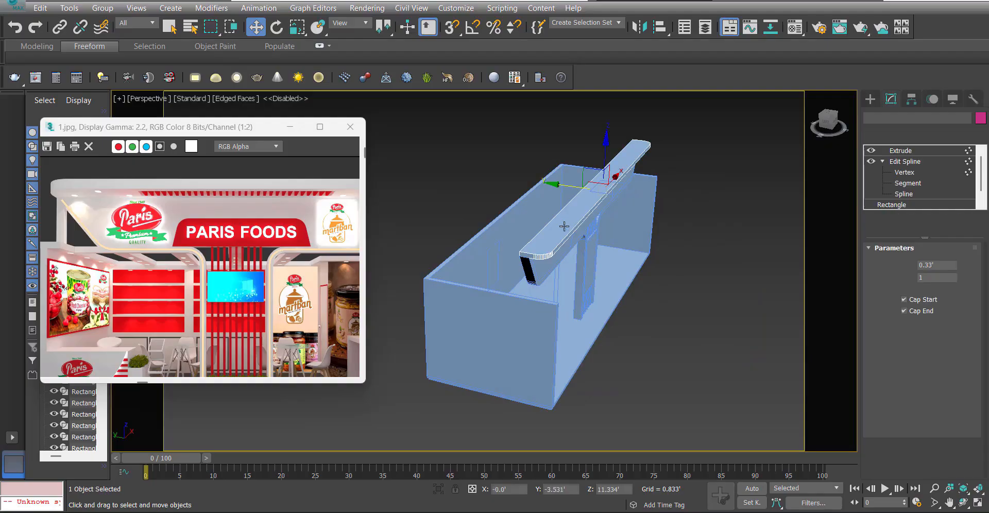
pyautogui.press('t')
pyautogui.press('z')
pyautogui.press('F3')
pyautogui.click(901, 173)
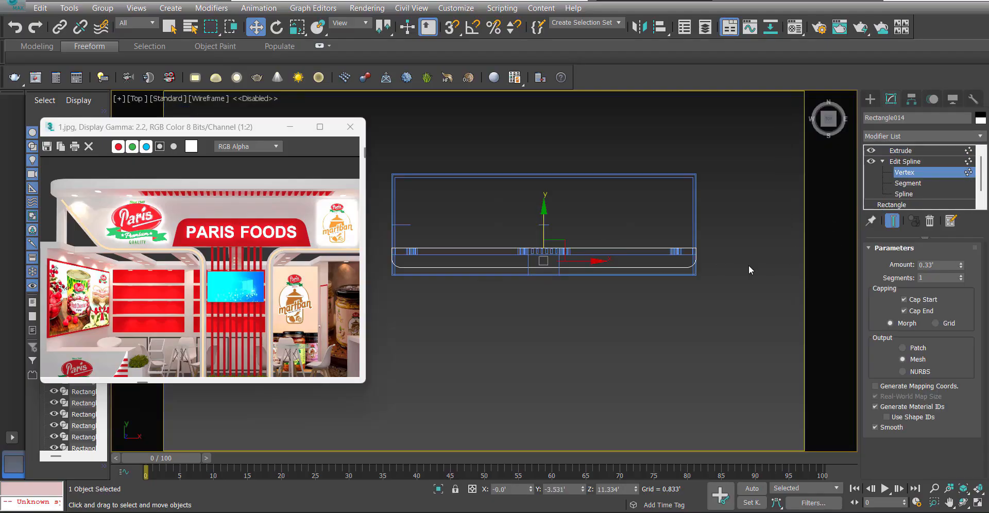
# Select the vertices of both rounded front corners of the canopy slab and align them with the stall's front edge using 2.5D snap.
pyautogui.moveTo(737, 257); pyautogui.dragTo(666, 275)
pyautogui.keyDown('ctrl'); pyautogui.moveTo(420, 283); pyautogui.dragTo(382, 252); pyautogui.keyUp('ctrl')
pyautogui.scroll(3, 444, 261)
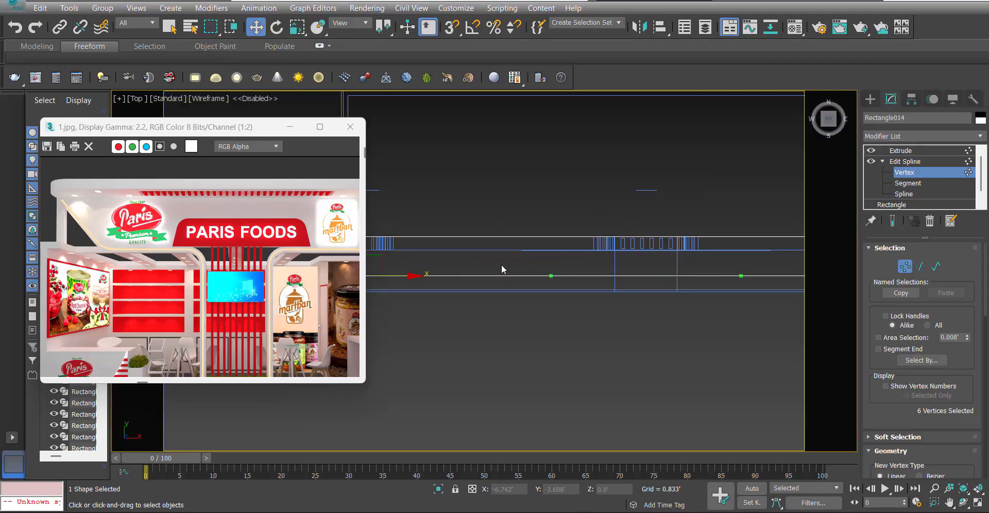
pyautogui.moveTo(391, 277); pyautogui.dragTo(577, 272, button='middle')
pyautogui.scroll(3, 529, 257)
pyautogui.press('s')
pyautogui.moveTo(541, 243); pyautogui.dragTo(526, 313)
pyautogui.scroll(3, 552, 317)
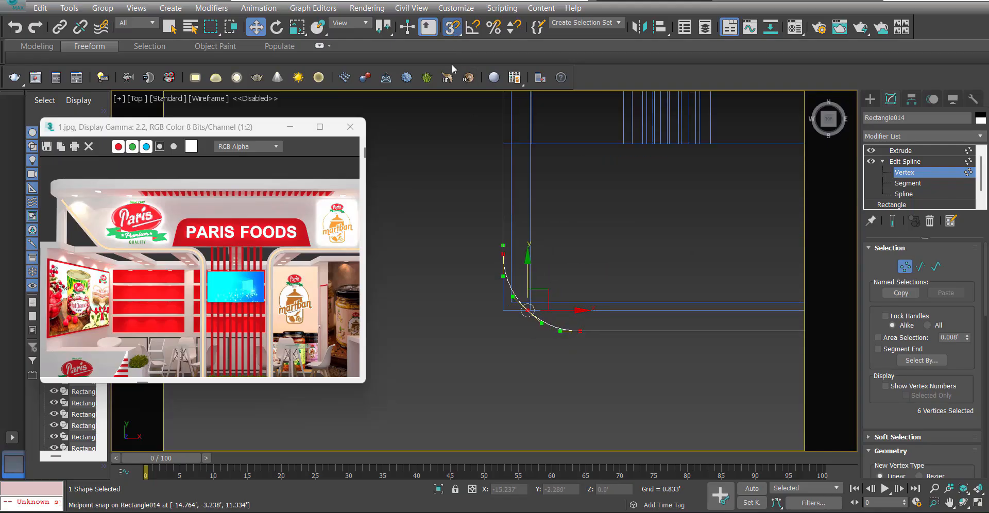
pyautogui.moveTo(453, 27); pyautogui.dragTo(452, 64)
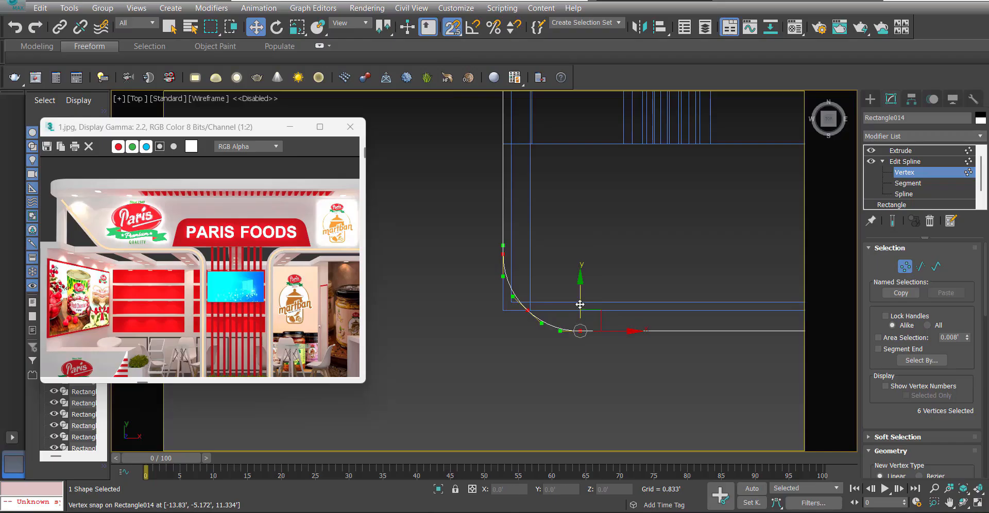
pyautogui.click(900, 151)
pyautogui.scroll(-3, 535, 296)
pyautogui.moveTo(506, 309)
pyautogui.mouseDown(button='middle')
pyautogui.moveTo(535, 296)
pyautogui.moveTo(589, 302)
pyautogui.moveTo(484, 311)
pyautogui.moveTo(548, 272)
pyautogui.mouseUp(button='middle')
pyautogui.scroll(-3, 536, 296)
pyautogui.press('s')
# Show the whole stall in a shaded perspective view, clear the selection and minimize the floating reference image.
pyautogui.press('p')
pyautogui.scroll(-5, 532, 307)
pyautogui.press('F3')
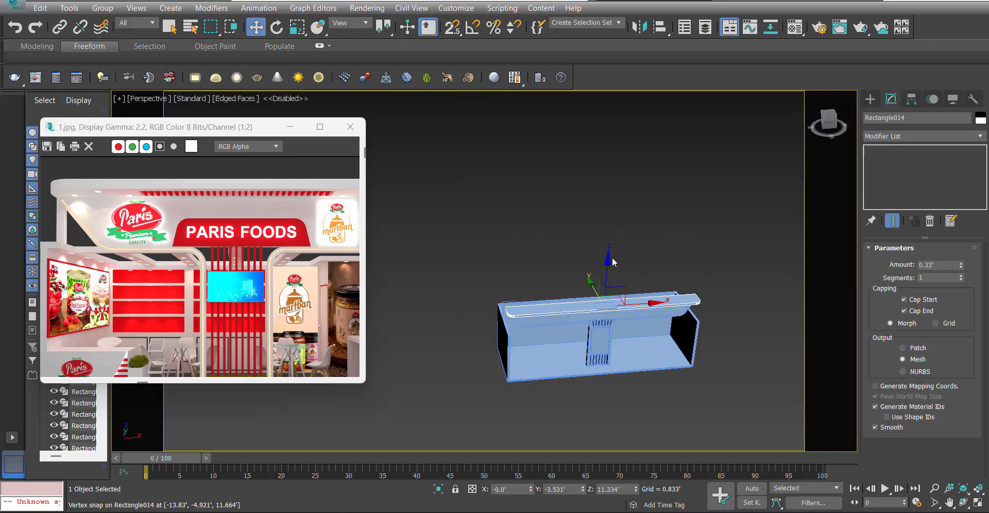
pyautogui.click(635, 246)
pyautogui.scroll(3, 613, 338)
pyautogui.keyDown('alt'); pyautogui.moveTo(613, 341); pyautogui.dragTo(608, 304, button='middle'); pyautogui.keyUp('alt')
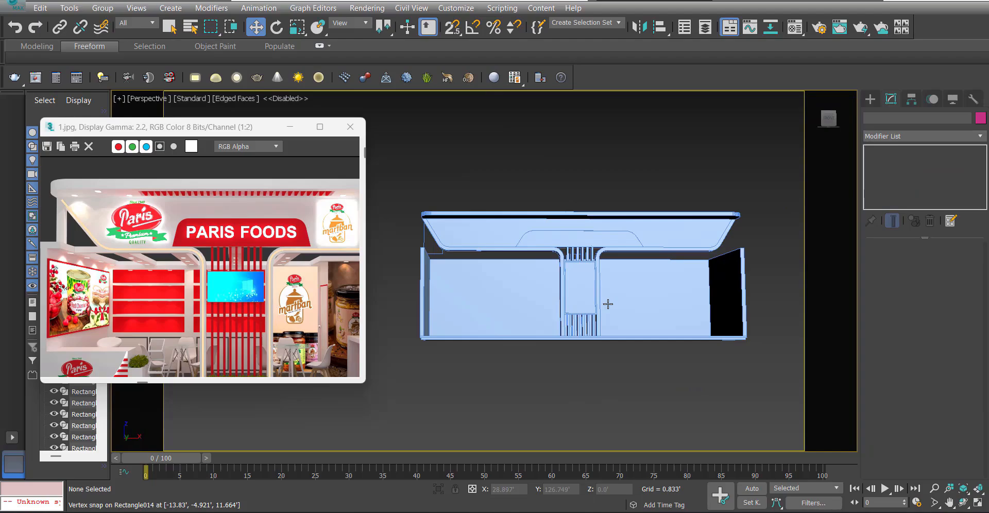
pyautogui.click(287, 128)
pyautogui.keyDown('alt'); pyautogui.moveTo(500, 231); pyautogui.dragTo(536, 247, button='middle'); pyautogui.keyUp('alt')
pyautogui.scroll(5, 556, 335)
# Select the 2' by 3' rectangle at canopy height and lower it onto the floor in front of the central column.
pyautogui.press('F3')
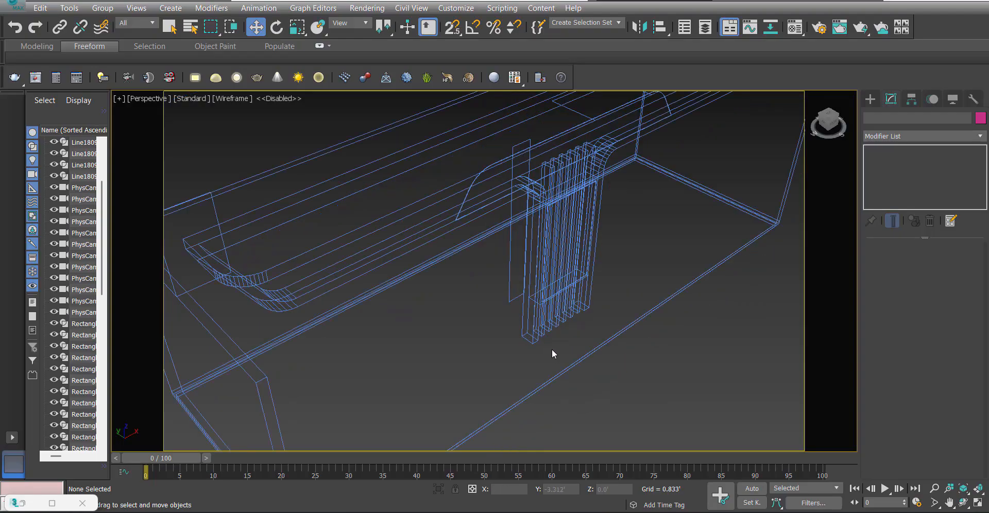
pyautogui.keyDown('alt'); pyautogui.moveTo(552, 350); pyautogui.dragTo(610, 228, button='middle'); pyautogui.keyUp('alt')
pyautogui.click(601, 160)
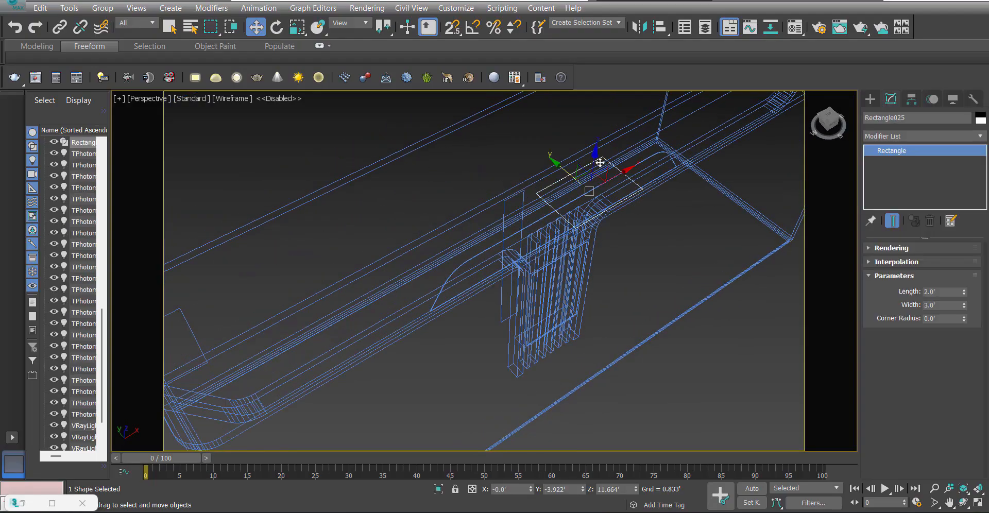
pyautogui.press('f')
pyautogui.moveTo(533, 207); pyautogui.dragTo(539, 366)
pyautogui.press('p')
pyautogui.press('F3')
pyautogui.moveTo(488, 378)
pyautogui.keyDown('alt'); pyautogui.mouseDown(button='middle')
pyautogui.moveTo(558, 377)
pyautogui.moveTo(548, 337)
pyautogui.moveTo(534, 402)
pyautogui.moveTo(559, 419)
pyautogui.moveTo(605, 404)
pyautogui.mouseUp(button='middle'); pyautogui.keyUp('alt')
pyautogui.scroll(-3, 573, 406)
pyautogui.moveTo(605, 404); pyautogui.dragTo(531, 357, button='middle')
pyautogui.keyDown('alt'); pyautogui.moveTo(720, 362); pyautogui.dragTo(583, 385, button='middle'); pyautogui.keyUp('alt')
pyautogui.scroll(5, 539, 356)
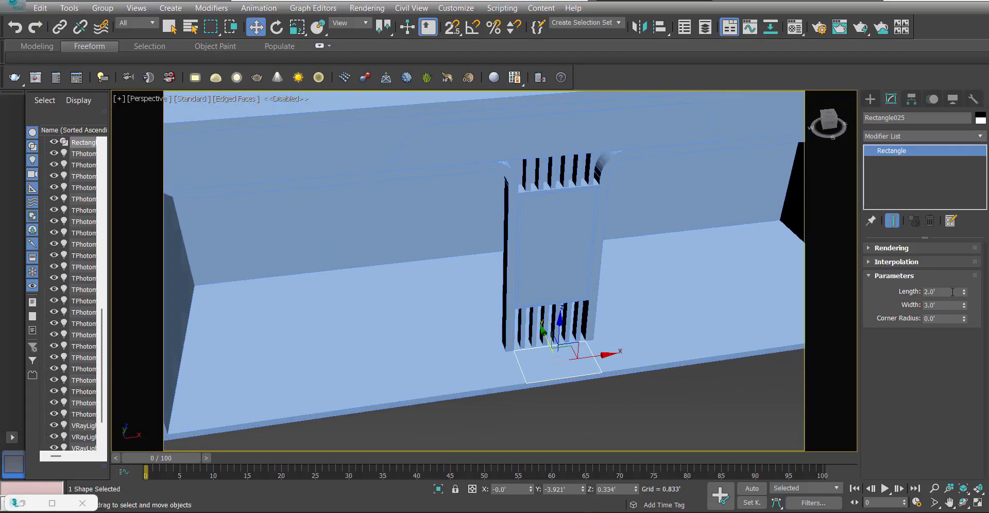
# Extrude the floor rectangle 2.5' into a counter box, consulting the Regport reference render for its height.
pyautogui.click(903, 136)
pyautogui.write('ex')
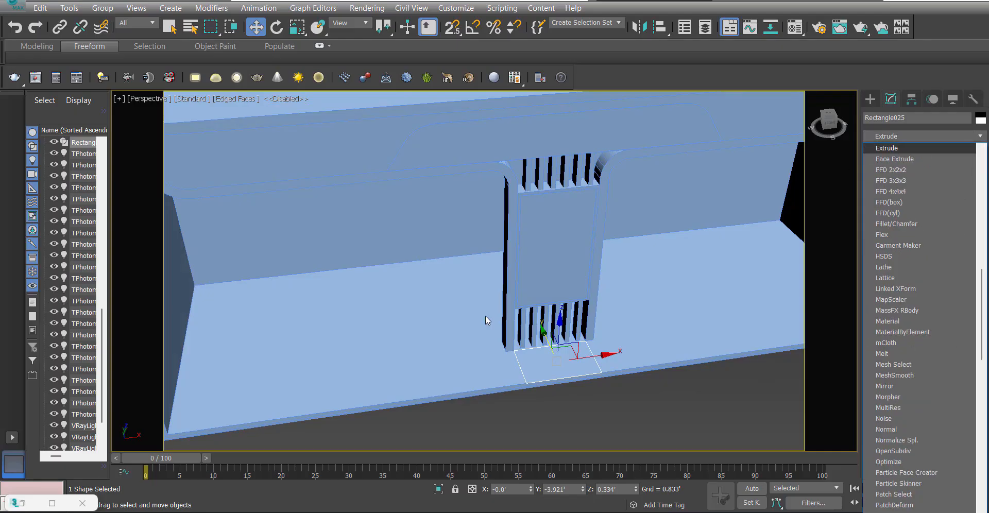
pyautogui.press('Return')
pyautogui.moveTo(705, 505)
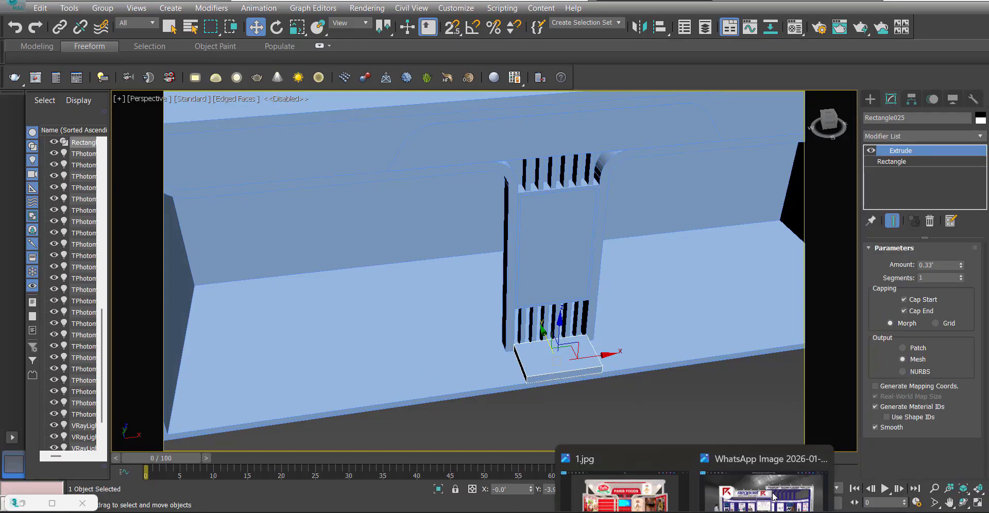
pyautogui.click(773, 466)
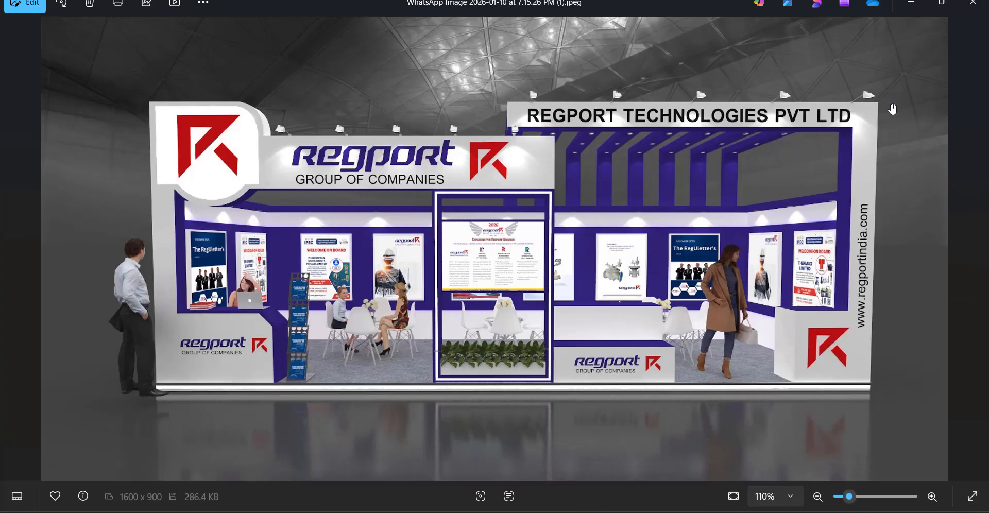
pyautogui.click(910, 6)
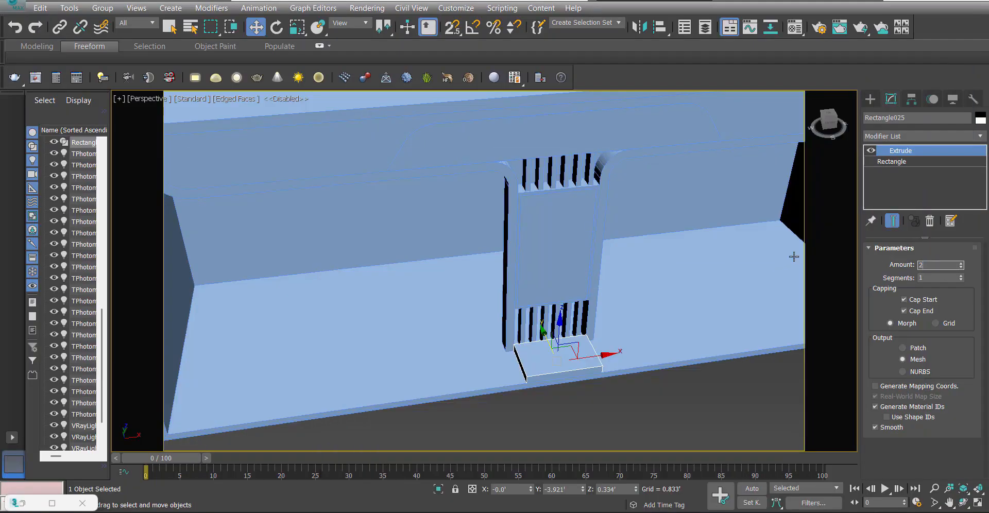
pyautogui.press('Return')
pyautogui.write('2.6')
pyautogui.press('Return')
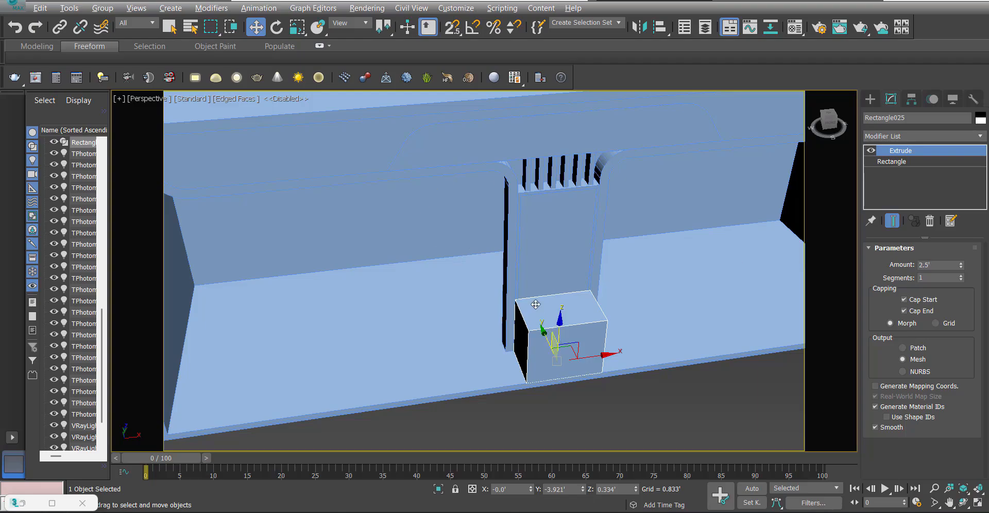
# Select both inset screen panels of the central column, raise them about 0.56' above the counter box and clear the selection.
pyautogui.keyDown('alt'); pyautogui.moveTo(536, 304); pyautogui.dragTo(532, 286, button='middle'); pyautogui.keyUp('alt')
pyautogui.moveTo(553, 243); pyautogui.dragTo(536, 282, button='middle')
pyautogui.press('F3')
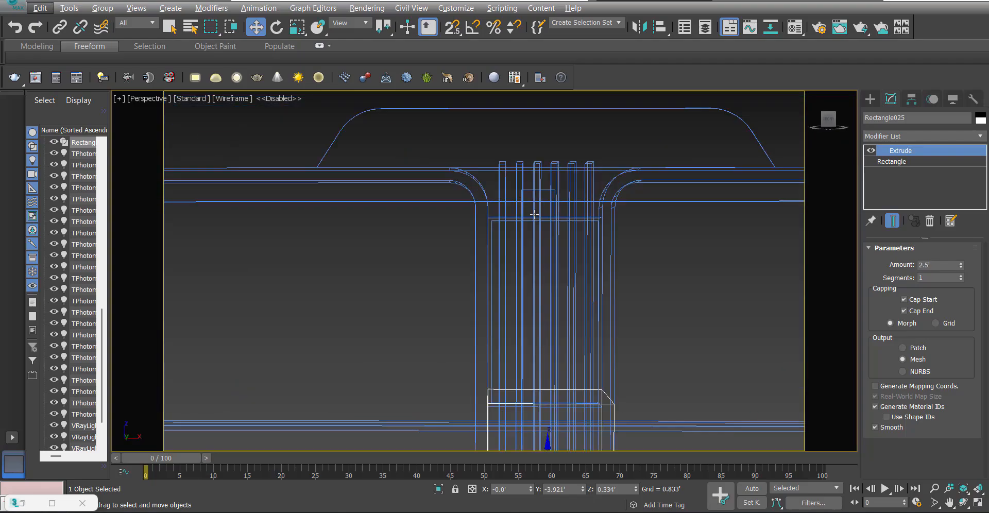
pyautogui.scroll(3, 530, 217)
pyautogui.moveTo(526, 224); pyautogui.dragTo(527, 227)
pyautogui.scroll(-3, 528, 236)
pyautogui.press('F3')
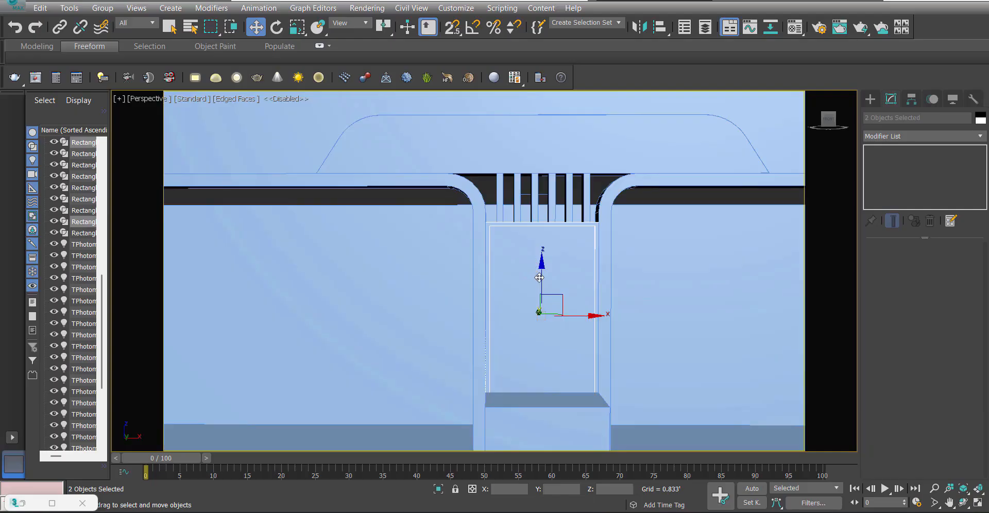
pyautogui.moveTo(540, 278); pyautogui.dragTo(551, 257)
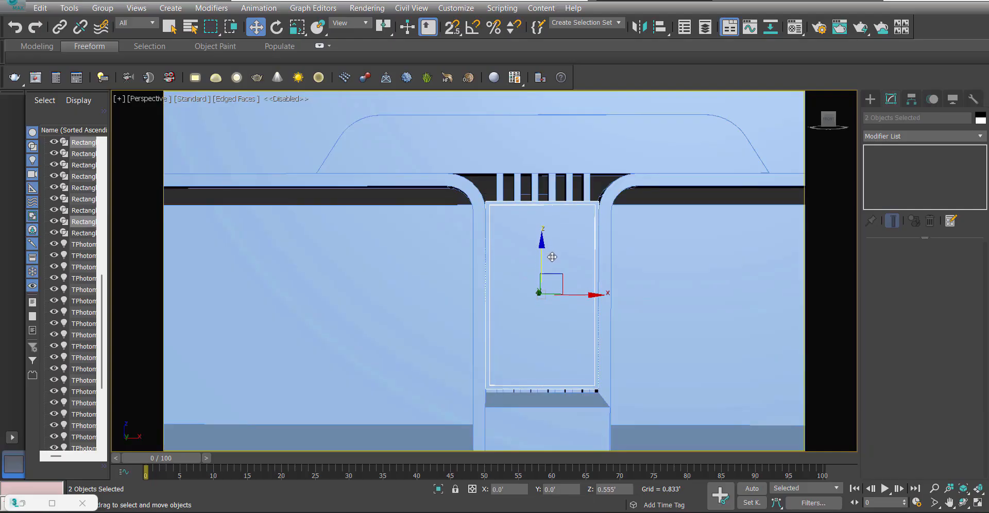
pyautogui.scroll(-3, 551, 304)
pyautogui.keyDown('alt'); pyautogui.moveTo(551, 304); pyautogui.dragTo(548, 316, button='middle'); pyautogui.keyUp('alt')
pyautogui.scroll(-1, 548, 316)
pyautogui.scroll(-2, 547, 317)
pyautogui.click(564, 444)
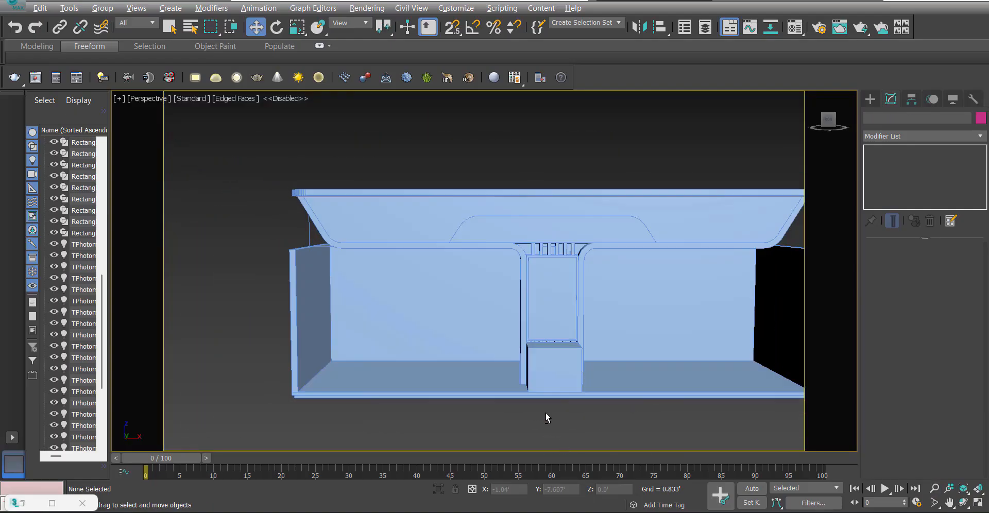
# Try a width of 4' for the counter box's base rectangle, and settle on 3.5'.
pyautogui.keyDown('alt'); pyautogui.moveTo(545, 413); pyautogui.dragTo(570, 425, button='middle'); pyautogui.keyUp('alt')
pyautogui.scroll(4, 581, 360)
pyautogui.keyDown('alt'); pyautogui.moveTo(581, 360); pyautogui.dragTo(541, 357, button='middle'); pyautogui.keyUp('alt')
pyautogui.click(541, 357)
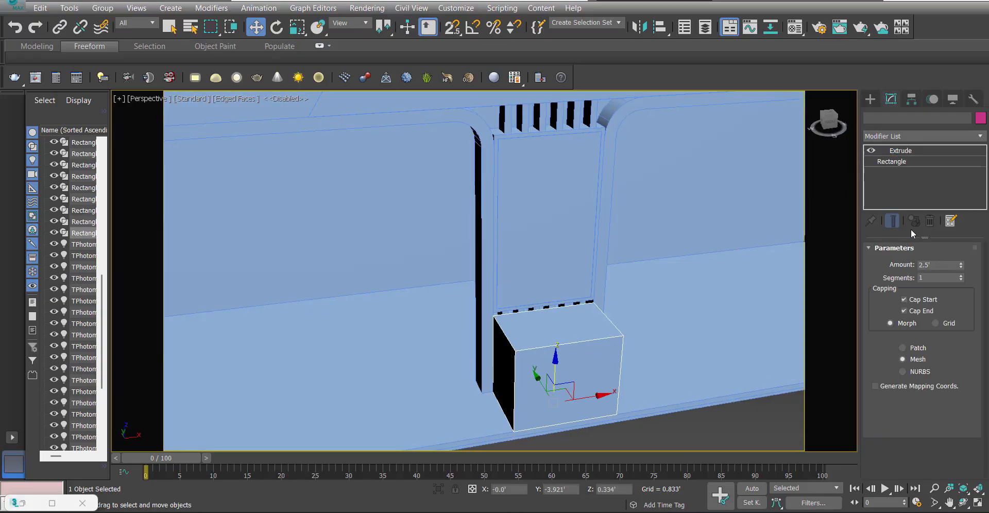
pyautogui.click(896, 161)
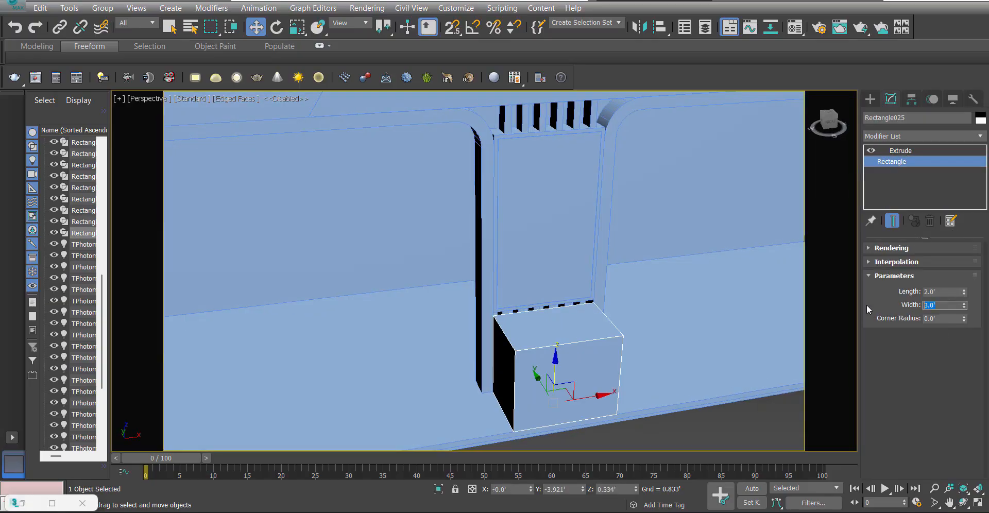
pyautogui.write('4')
pyautogui.press('Return')
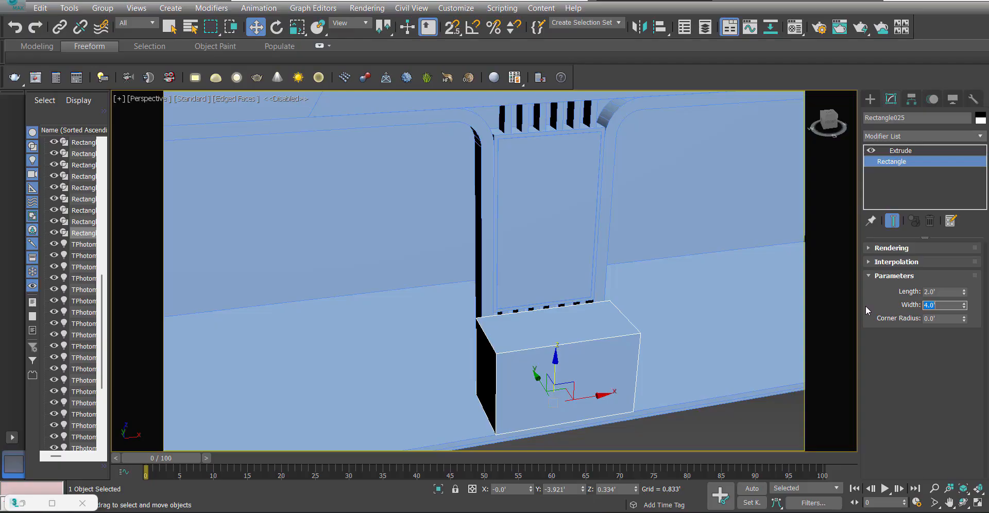
pyautogui.write('3.5')
pyautogui.press('Return')
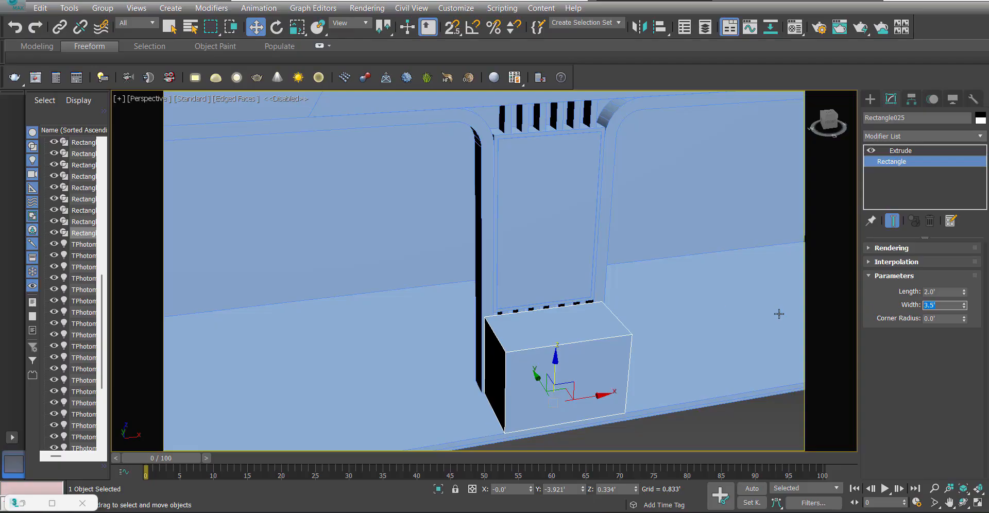
# Set the width of the counter box's base rectangle to 3.6' and clear the selection.
pyautogui.moveTo(587, 353)
pyautogui.keyDown('alt'); pyautogui.mouseDown(button='middle')
pyautogui.moveTo(541, 352)
pyautogui.moveTo(566, 346)
pyautogui.moveTo(486, 393)
pyautogui.moveTo(488, 335)
pyautogui.moveTo(470, 360)
pyautogui.moveTo(496, 357)
pyautogui.moveTo(687, 238)
pyautogui.mouseUp(button='middle'); pyautogui.keyUp('alt')
pyautogui.press('F4')
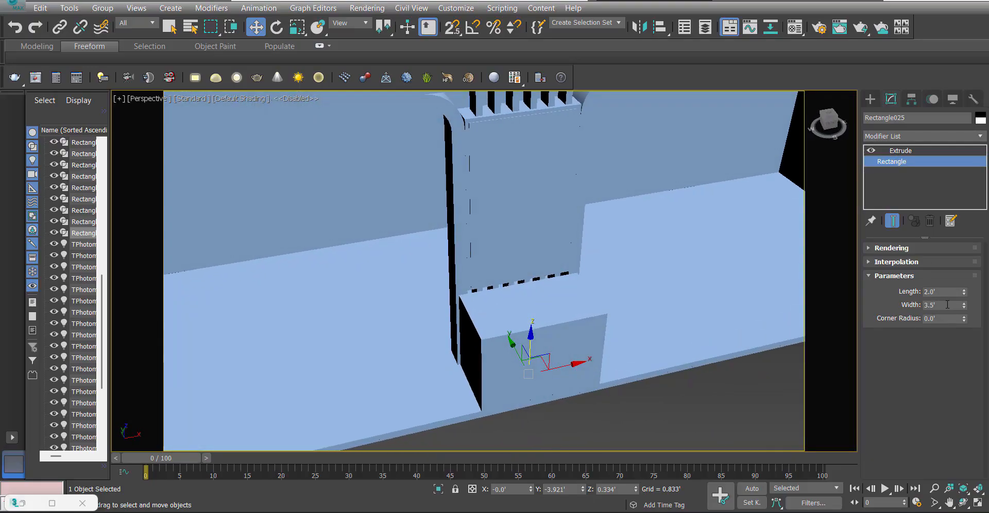
pyautogui.write('6')
pyautogui.press('Return')
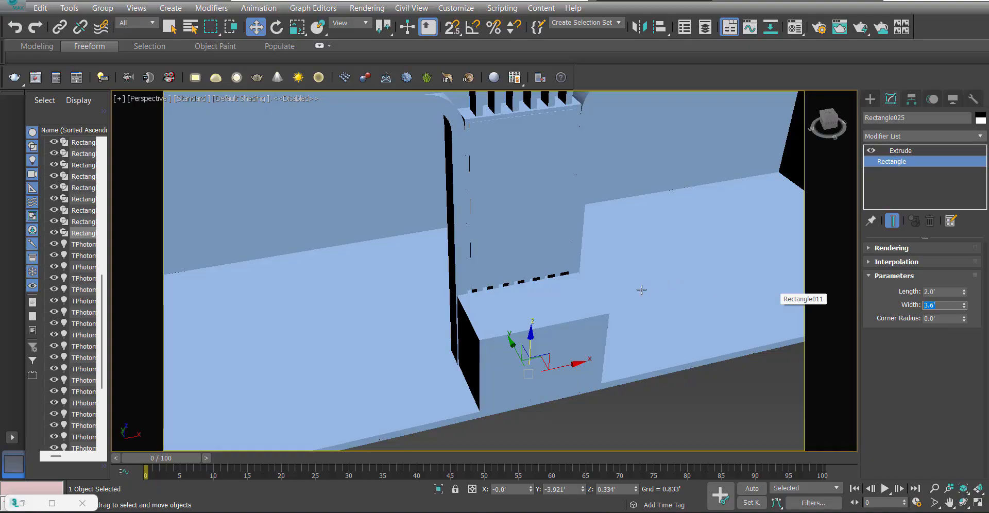
pyautogui.scroll(-5, 641, 289)
pyautogui.click(547, 371)
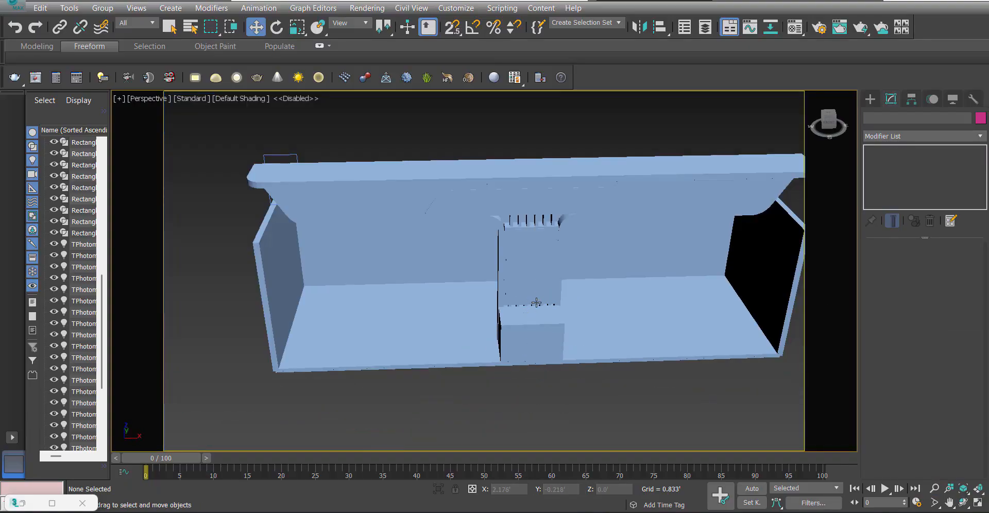
# Reselect the counter box and set its base rectangle's length to 1.5'.
pyautogui.press('F4')
pyautogui.keyDown('alt'); pyautogui.moveTo(540, 390); pyautogui.dragTo(536, 347, button='middle'); pyautogui.keyUp('alt')
pyautogui.click(536, 347)
pyautogui.press('z')
pyautogui.scroll(-8, 488, 396)
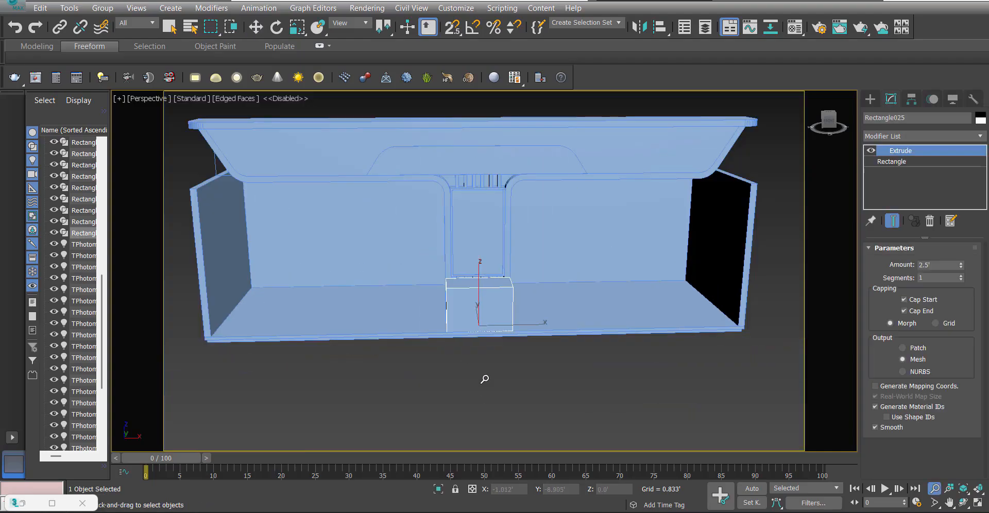
pyautogui.click(486, 377)
pyautogui.keyDown('alt'); pyautogui.moveTo(456, 337); pyautogui.dragTo(519, 356, button='middle'); pyautogui.keyUp('alt')
pyautogui.scroll(5, 476, 310)
pyautogui.click(477, 310)
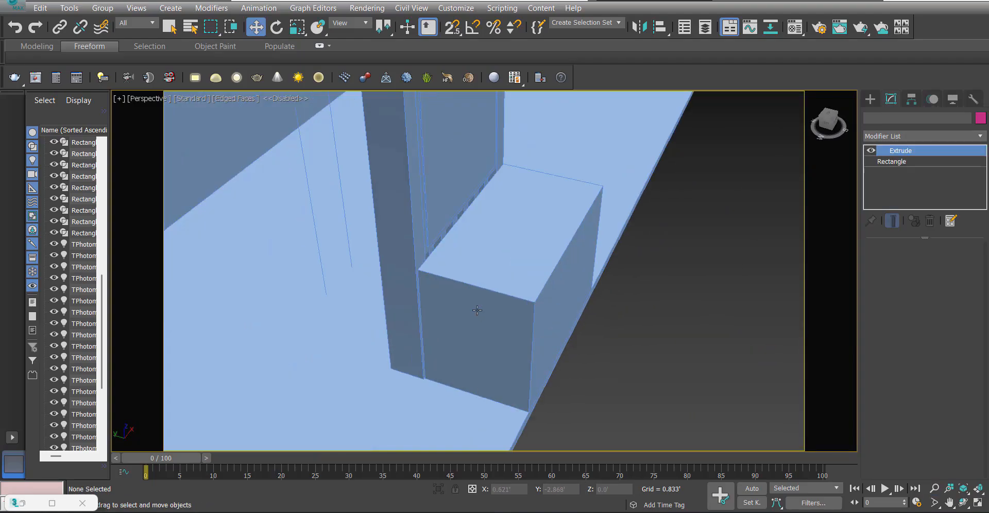
pyautogui.click(925, 162)
pyautogui.write('1')
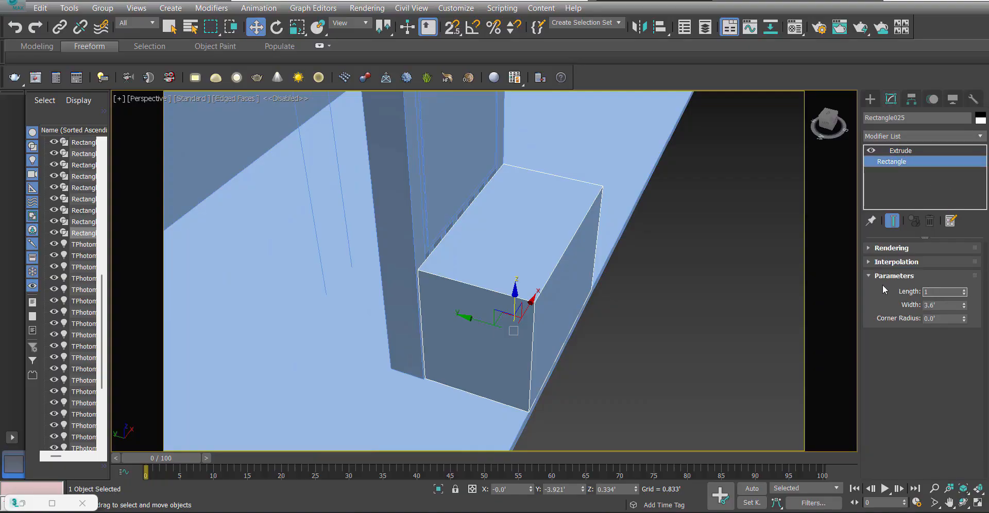
pyautogui.write('.5')
pyautogui.press('Return')
# Shift the counter box slightly toward the platform's front edge and clear the selection.
pyautogui.scroll(-5, 494, 222)
pyautogui.keyDown('alt'); pyautogui.moveTo(510, 257); pyautogui.dragTo(489, 264, button='middle'); pyautogui.keyUp('alt')
pyautogui.scroll(5, 488, 264)
pyautogui.moveTo(485, 273); pyautogui.dragTo(485, 278)
pyautogui.scroll(-5, 485, 337)
pyautogui.keyDown('alt'); pyautogui.moveTo(516, 299); pyautogui.dragTo(515, 319, button='middle'); pyautogui.keyUp('alt')
pyautogui.click(498, 338)
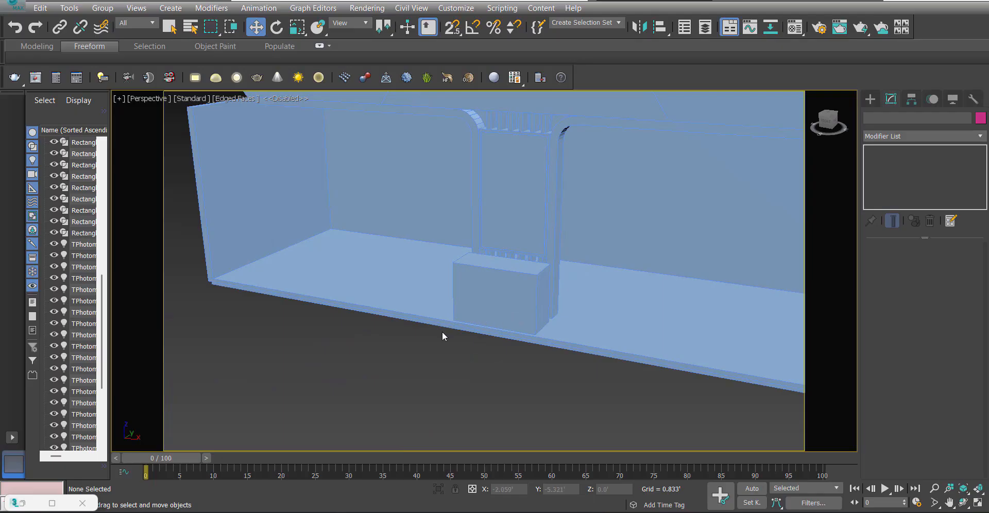
# Select the canopy slab, show it in the Top view and consult the Paris Foods reference render for the canopy design.
pyautogui.keyDown('alt'); pyautogui.moveTo(442, 332); pyautogui.dragTo(457, 227, button='middle'); pyautogui.keyUp('alt')
pyautogui.scroll(-4, 470, 334)
pyautogui.click(443, 215)
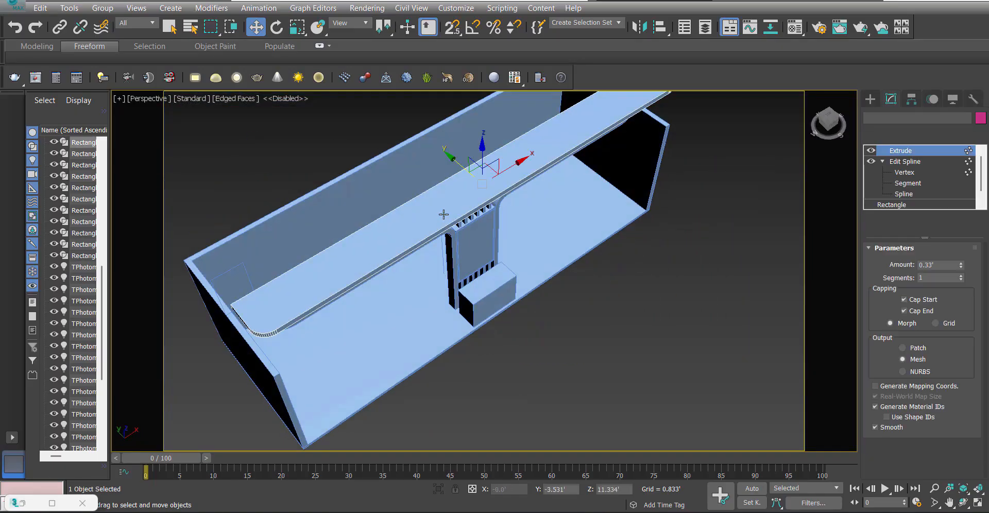
pyautogui.press('t')
pyautogui.scroll(3, 304, 270)
pyautogui.scroll(-4, 301, 270)
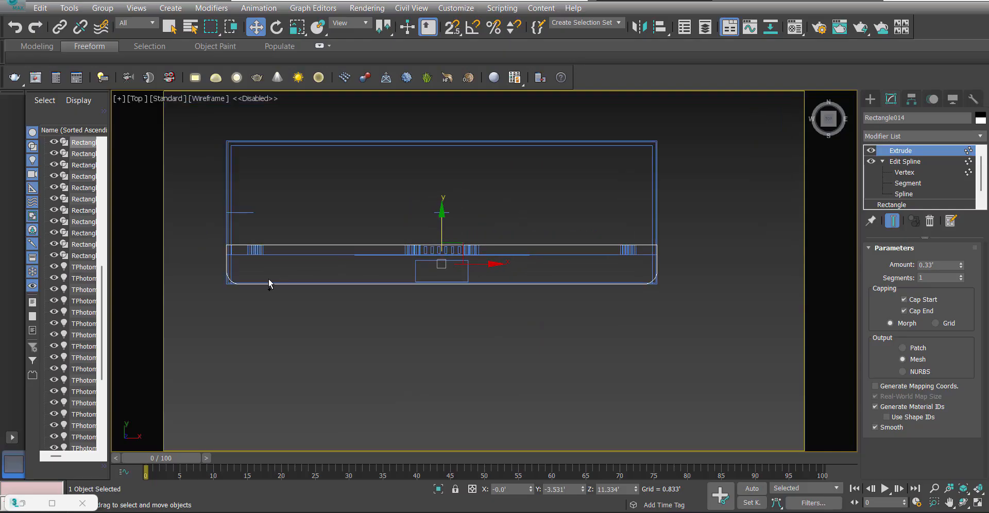
pyautogui.keyDown('ctrl'); pyautogui.rightClick(268, 280); pyautogui.keyUp('ctrl')
pyautogui.click(298, 208)
pyautogui.scroll(2, 246, 258)
pyautogui.scroll(-1, 236, 262)
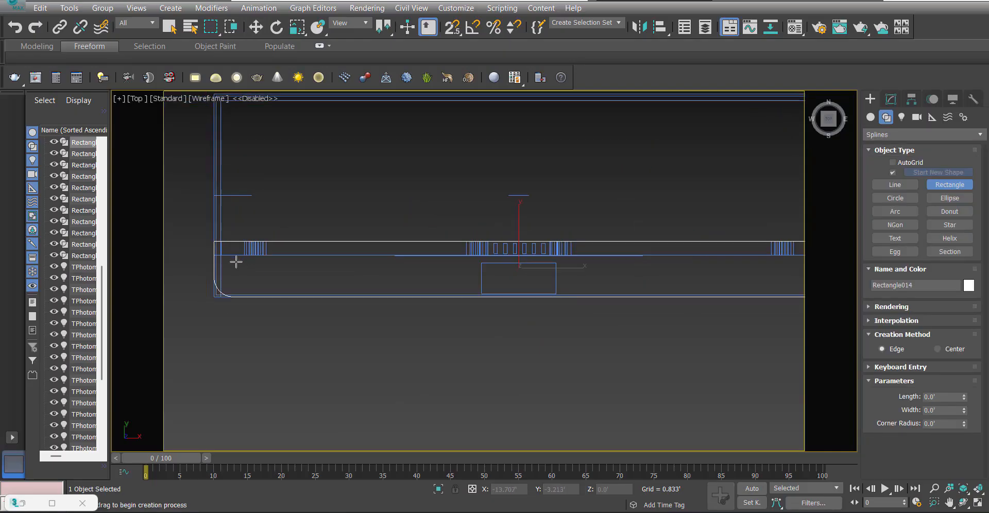
pyautogui.scroll(-3, 236, 262)
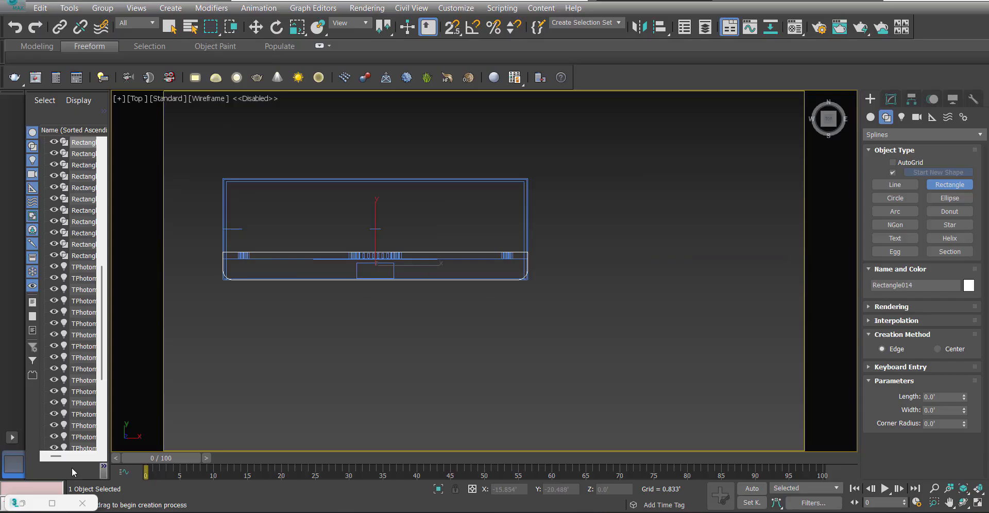
pyautogui.click(31, 507)
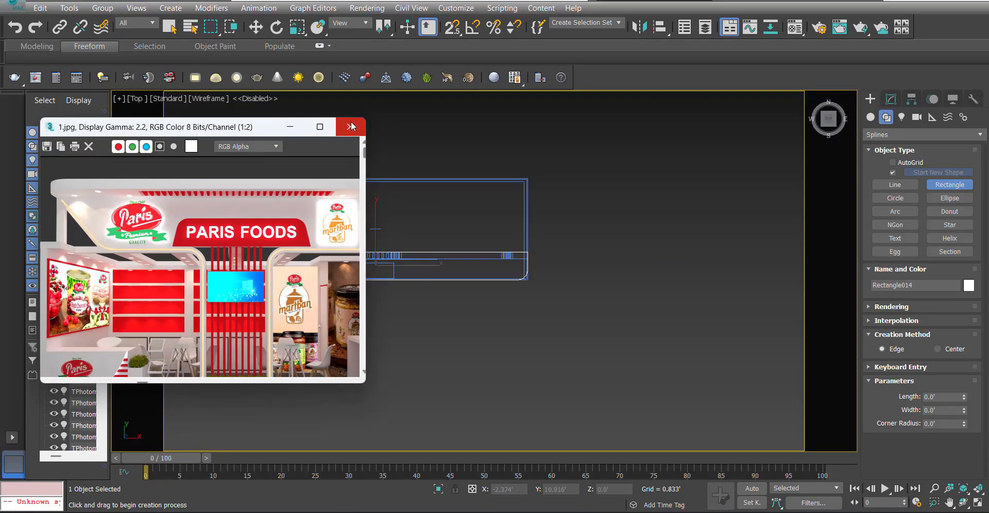
pyautogui.click(351, 126)
# Sketch a long rectangle about 1.3' deep across the canopy slab, centred on the counter box in the Top view.
pyautogui.scroll(3, 306, 230)
pyautogui.moveTo(265, 286); pyautogui.dragTo(563, 310)
pyautogui.press('w')
pyautogui.scroll(-1, 458, 295)
pyautogui.moveTo(458, 295); pyautogui.dragTo(438, 164)
# Set the new canopy rectangle's width to 15' and its length to 1.25'.
pyautogui.click(933, 99)
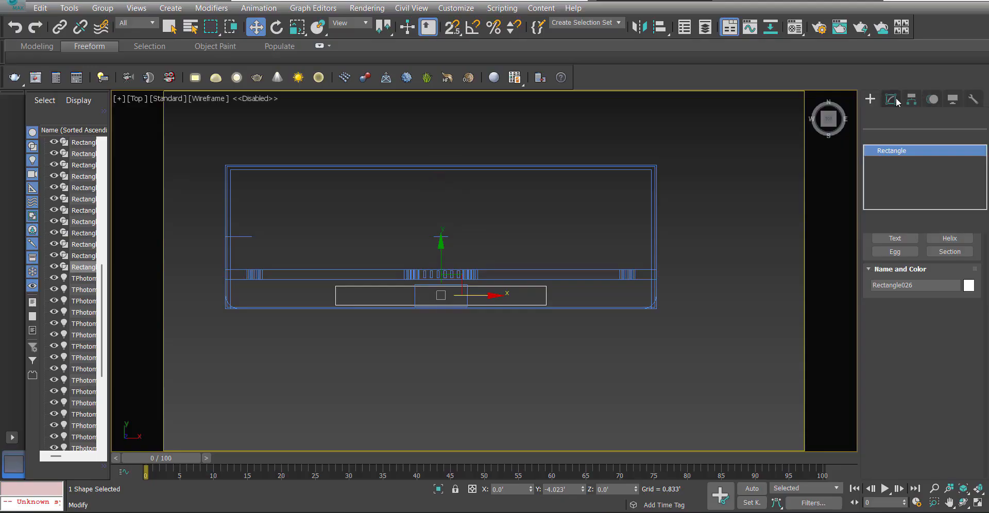
pyautogui.click(891, 99)
pyautogui.write('15')
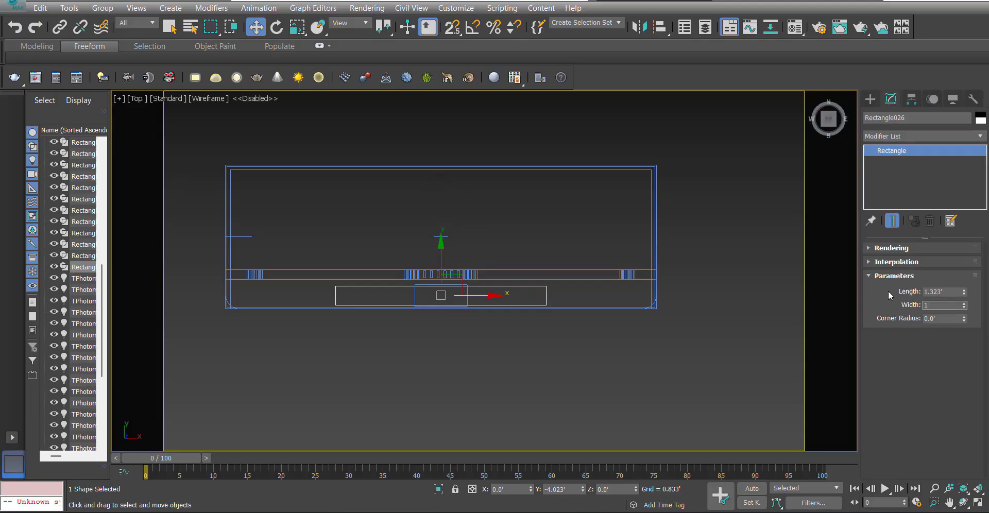
pyautogui.press('Return')
pyautogui.hotkey('shift', 'Tab')
pyautogui.write('1')
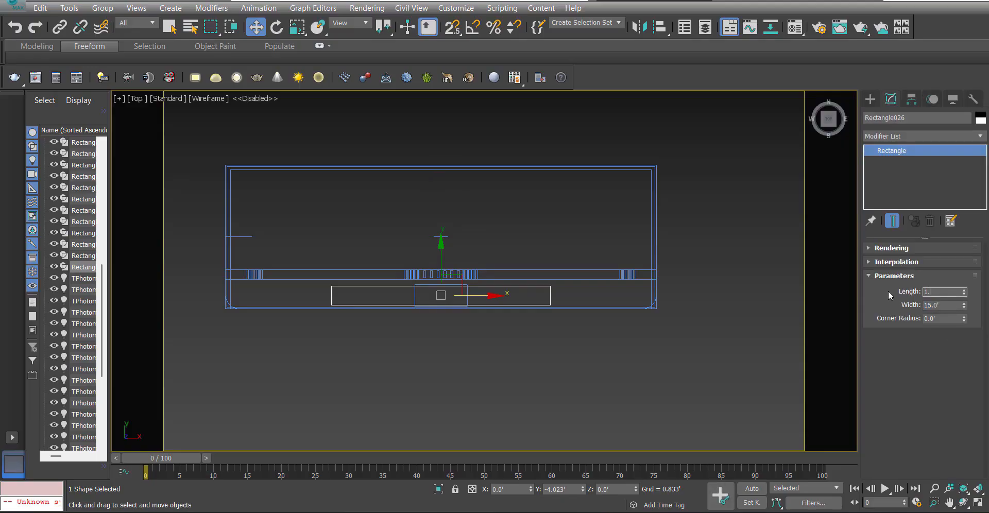
pyautogui.write('.25')
pyautogui.press('Return')
# Move the 15' rectangle back until its rear edge lines up with the counter box's rear edge.
pyautogui.scroll(3, 467, 299)
pyautogui.scroll(2, 467, 299)
pyautogui.moveTo(397, 295); pyautogui.dragTo(481, 279, button='middle')
pyautogui.moveTo(467, 272); pyautogui.dragTo(467, 267)
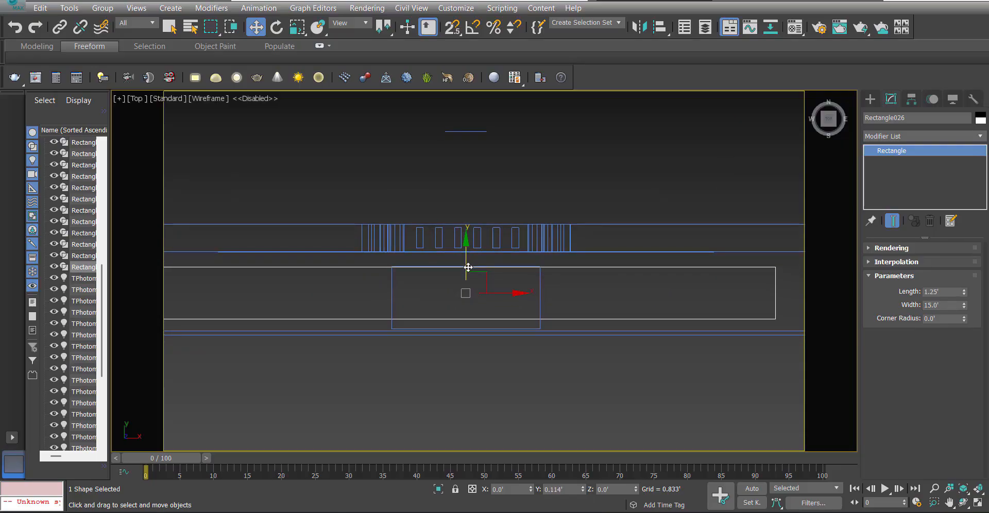
pyautogui.scroll(-4, 469, 267)
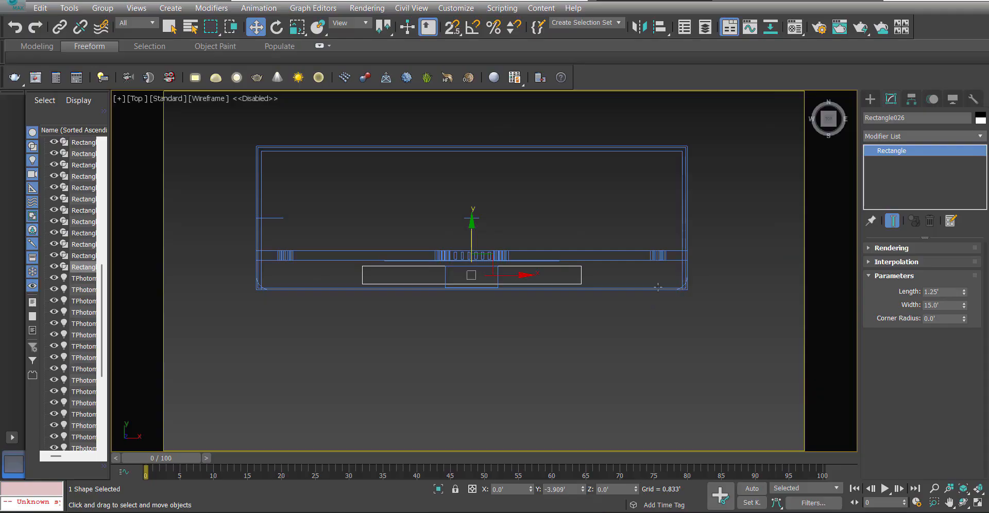
# Apply an Edit Spline modifier to the 15' rectangle and convert all four of its vertices to Corner.
pyautogui.click(907, 140)
pyautogui.press('e')
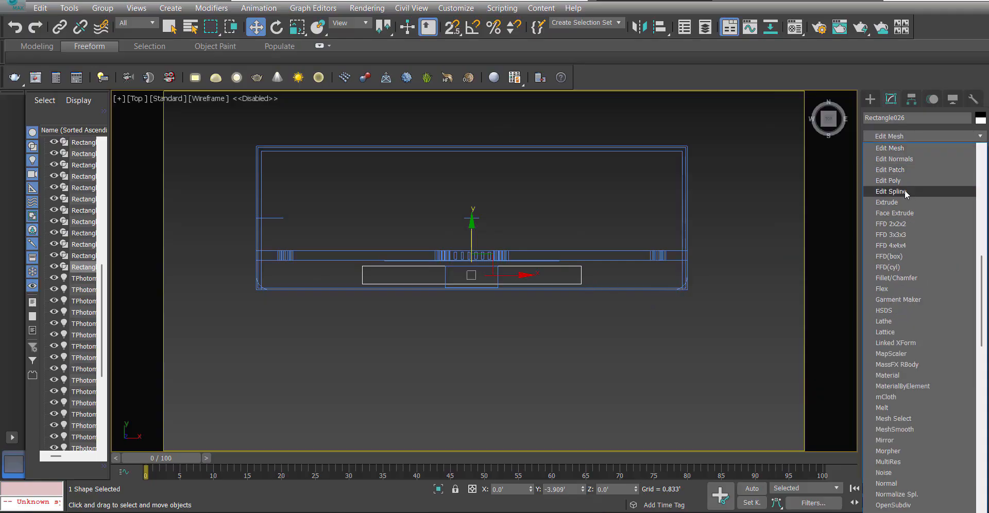
pyautogui.click(894, 196)
pyautogui.press('1')
pyautogui.hotkey('ctrl', 'a')
pyautogui.rightClick(587, 292)
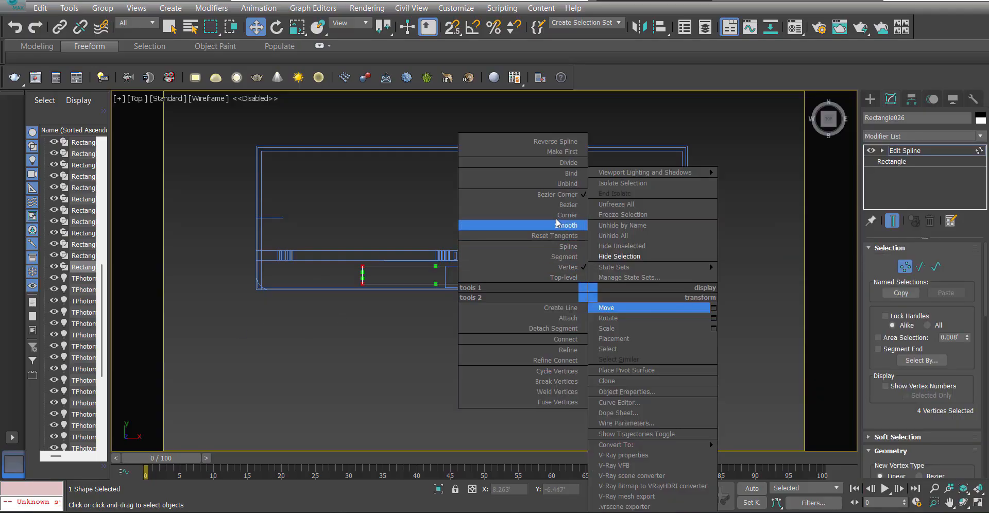
pyautogui.click(564, 215)
# Fillet the two front corner vertices of the 15' rectangle with a small radius and leave vertex editing.
pyautogui.scroll(3, 612, 299)
pyautogui.moveTo(608, 299); pyautogui.dragTo(523, 260)
pyautogui.moveTo(523, 268); pyautogui.dragTo(645, 273, button='middle')
pyautogui.keyDown('ctrl'); pyautogui.moveTo(415, 252); pyautogui.dragTo(168, 291); pyautogui.keyUp('ctrl')
pyautogui.scroll(-5, 902, 392)
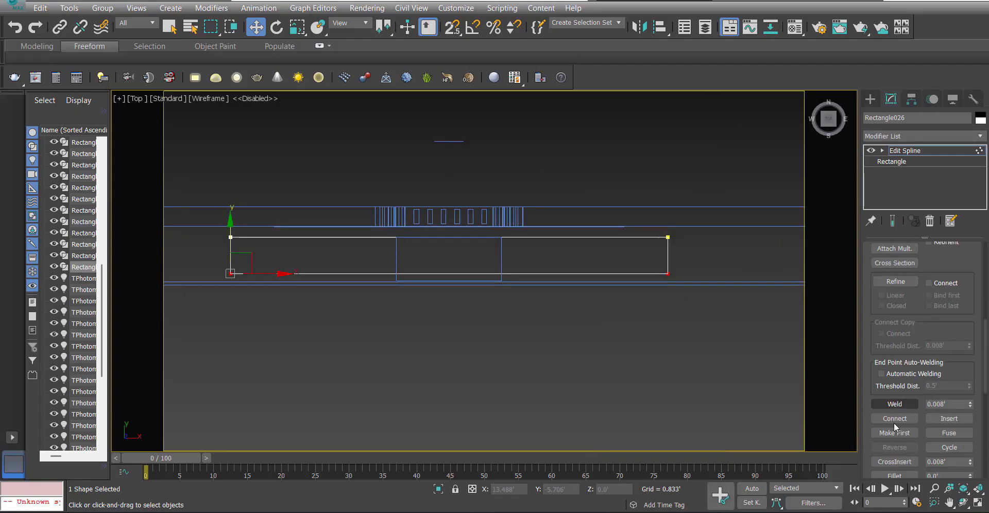
pyautogui.scroll(-2, 896, 443)
pyautogui.click(895, 430)
pyautogui.scroll(2, 677, 277)
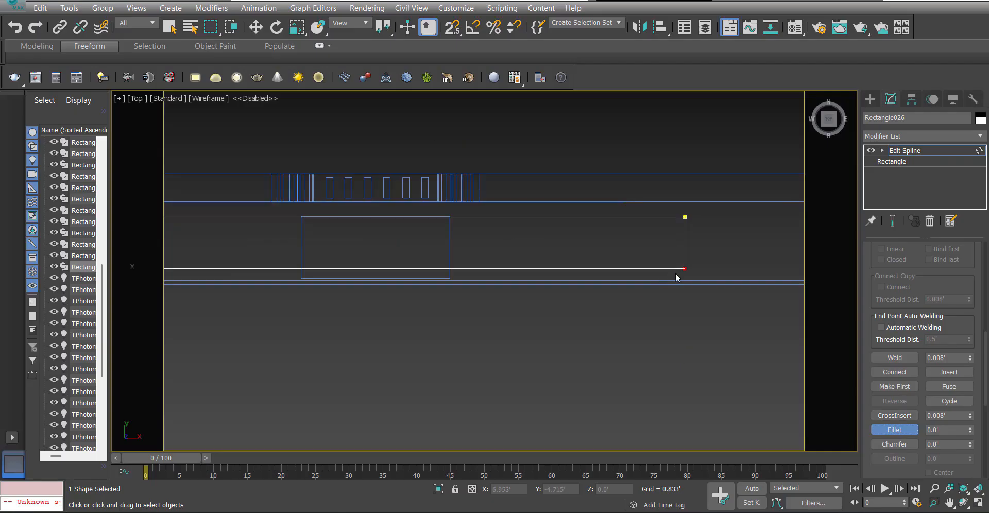
pyautogui.moveTo(696, 253); pyautogui.dragTo(696, 253)
pyautogui.scroll(-5, 642, 291)
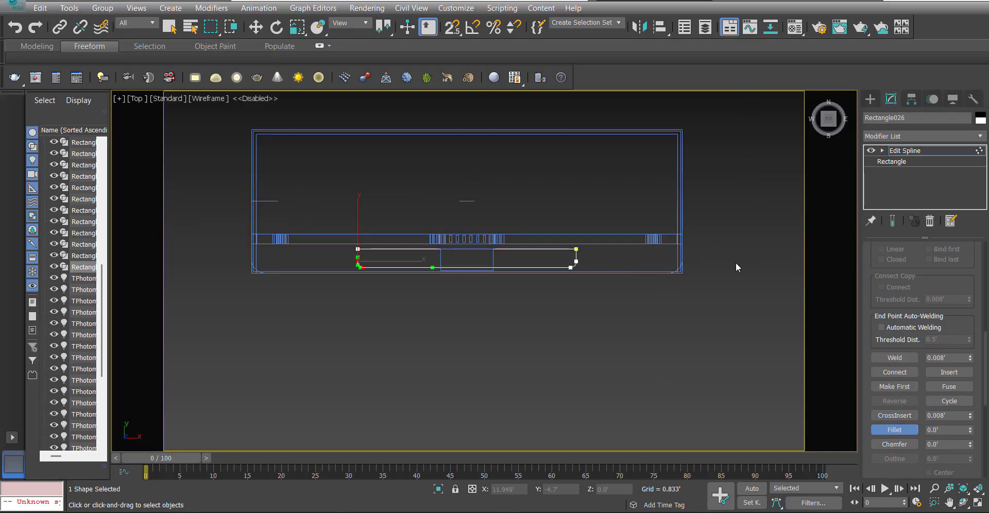
pyautogui.scroll(2, 735, 266)
pyautogui.click(907, 151)
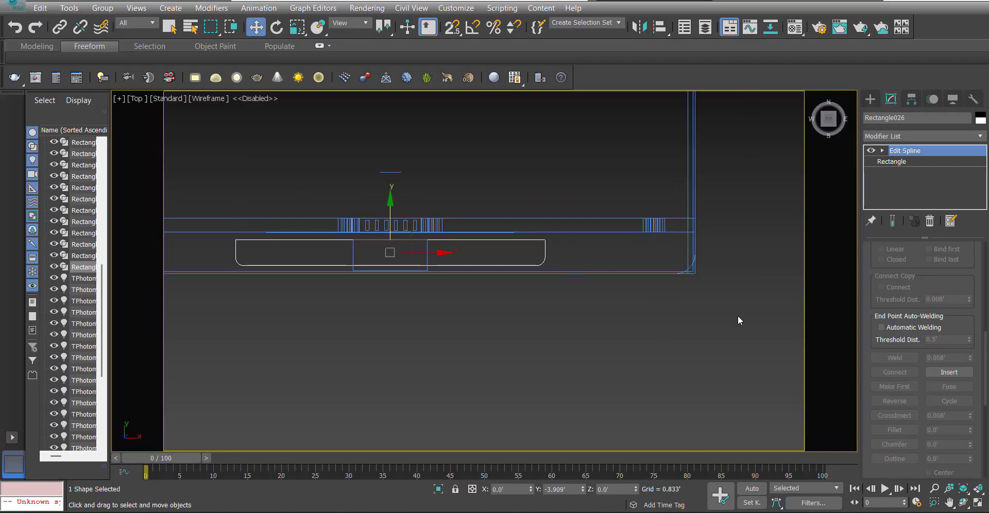
# Select the rounded canopy slab and remove its Extrude modifier.
pyautogui.click(686, 268)
pyautogui.click(676, 268)
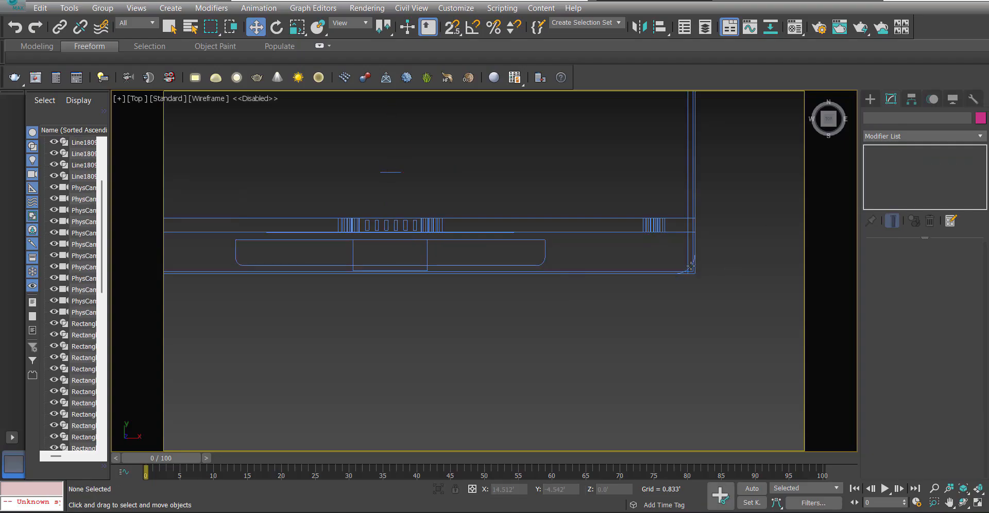
pyautogui.click(691, 267)
pyautogui.click(931, 221)
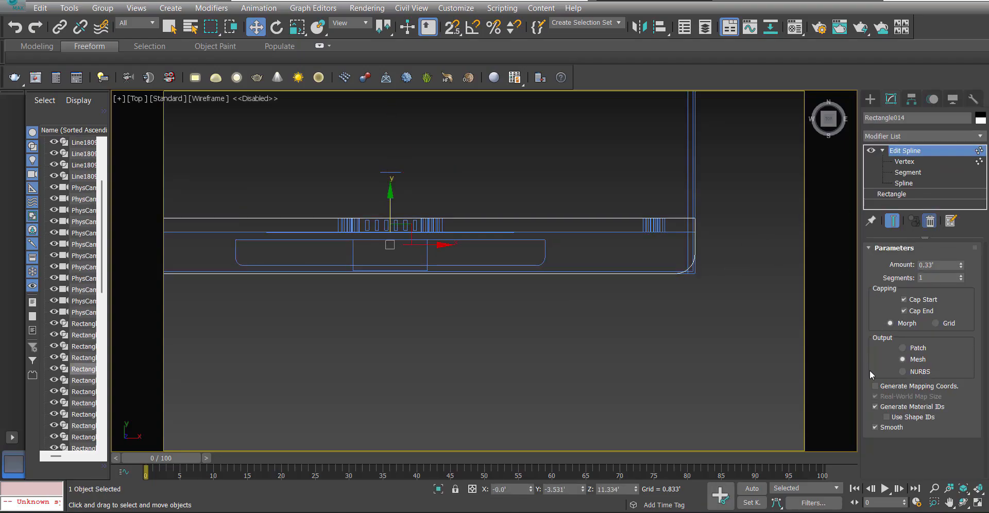
# Attach the filleted 15' rectangle to the canopy outline's spline.
pyautogui.click(905, 163)
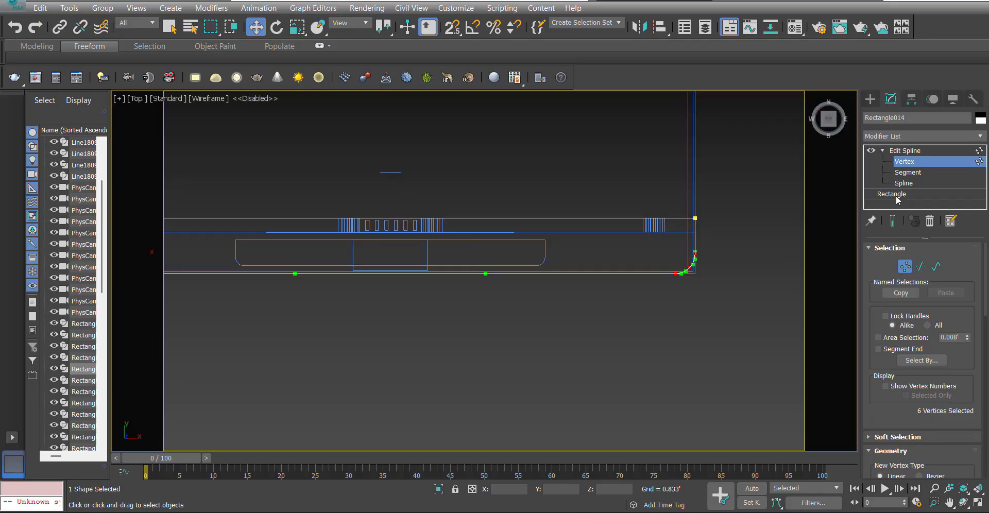
pyautogui.click(897, 196)
pyautogui.click(620, 197)
pyautogui.scroll(-5, 922, 275)
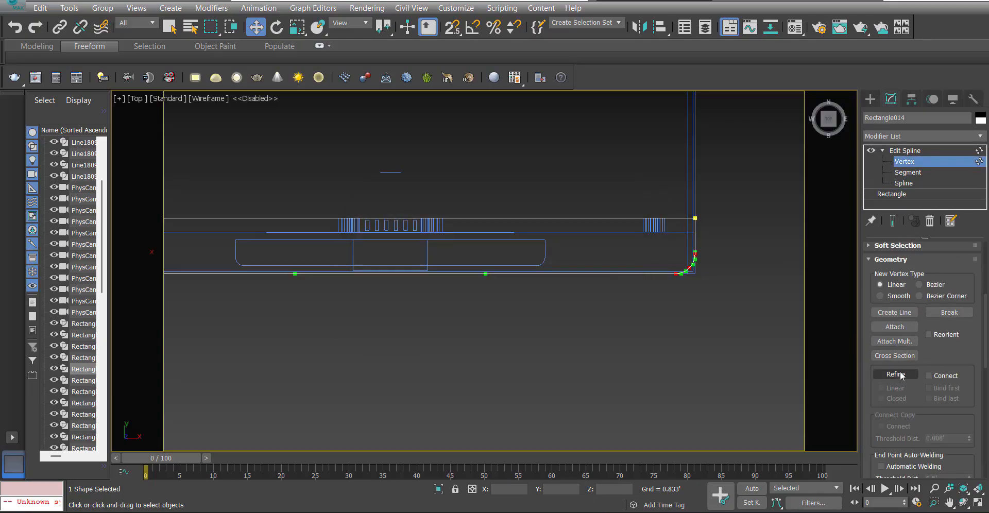
pyautogui.click(895, 327)
pyautogui.click(545, 262)
pyautogui.scroll(-3, 544, 262)
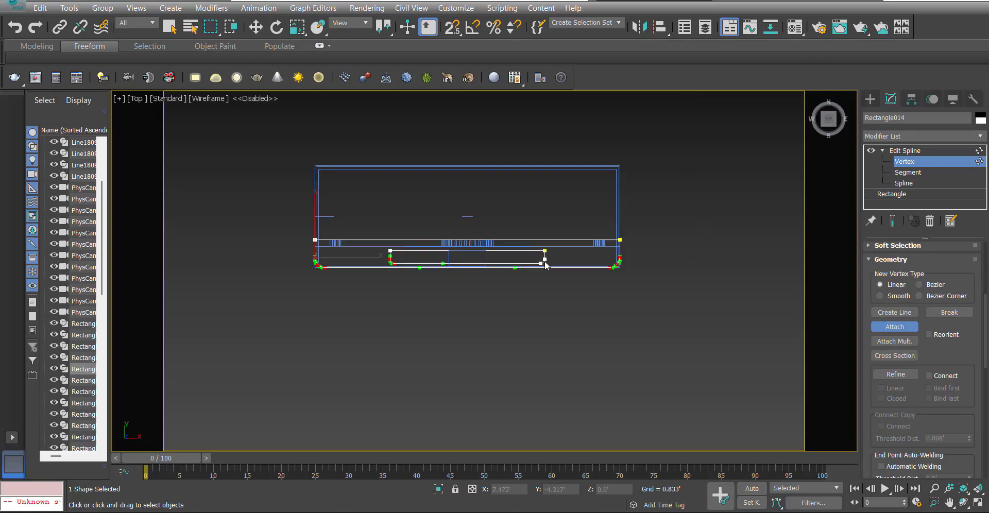
# In the Front view, raise the attached rectangle's vertices from floor level and snap them to the canopy outline's height.
pyautogui.press('1')
pyautogui.moveTo(544, 261); pyautogui.dragTo(641, 267, button='middle')
pyautogui.press('1')
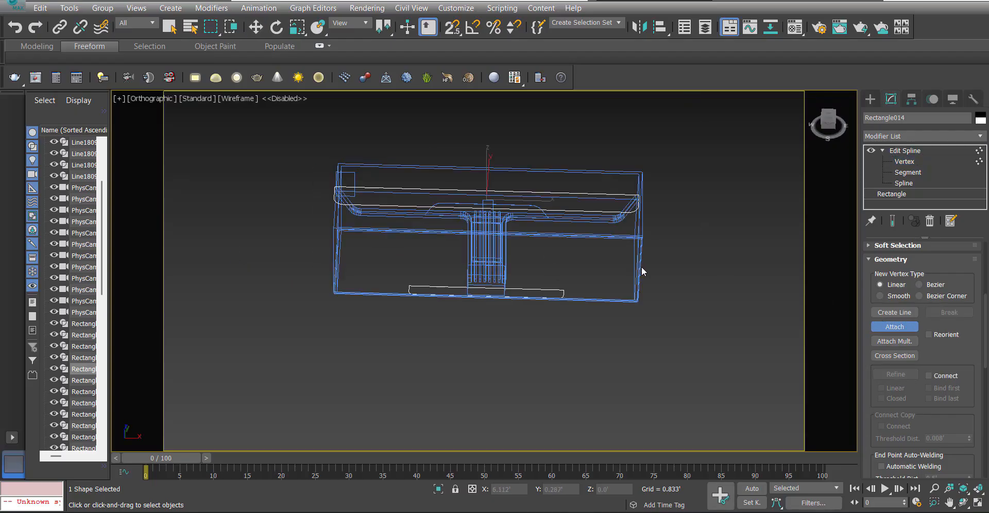
pyautogui.press('f')
pyautogui.scroll(-5, 502, 335)
pyautogui.press('w')
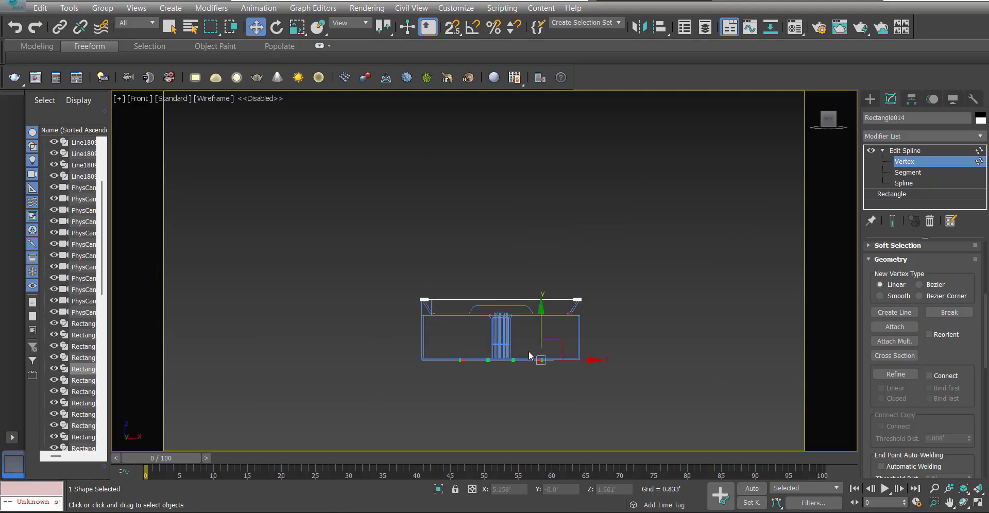
pyautogui.scroll(5, 531, 356)
pyautogui.press('s')
pyautogui.moveTo(552, 366); pyautogui.dragTo(628, 247)
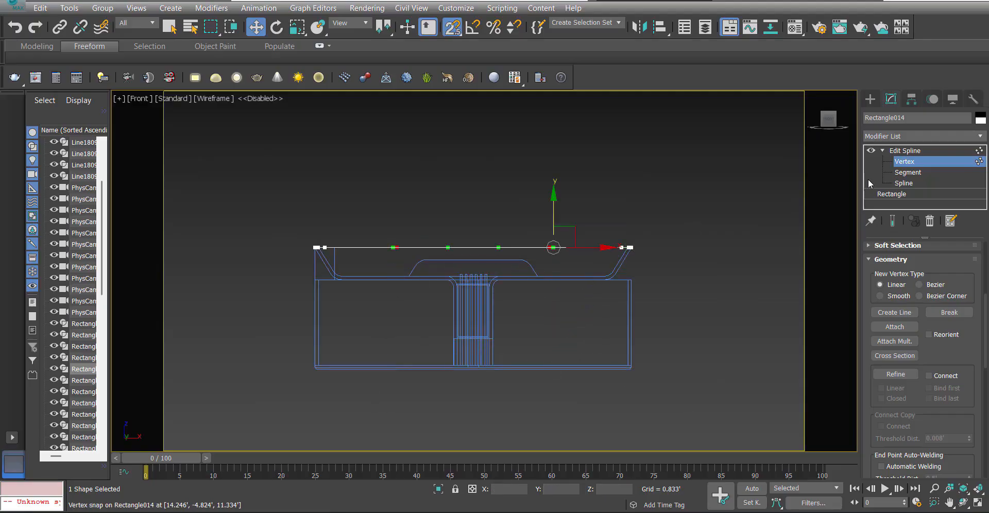
# Extrude the combined canopy outline 0.33' to form a slotted slab, and clear the selection.
pyautogui.click(905, 150)
pyautogui.click(920, 134)
pyautogui.write('ex')
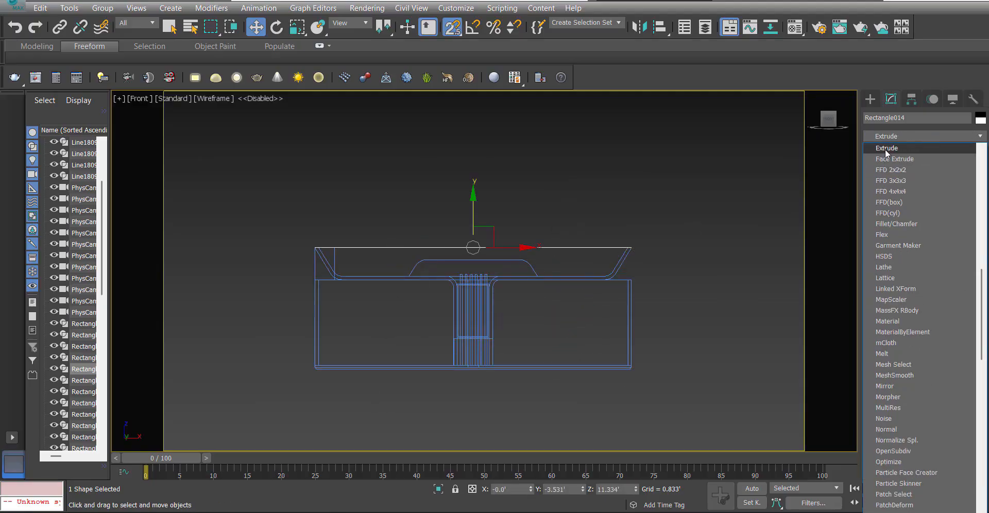
pyautogui.click(886, 149)
pyautogui.press('p')
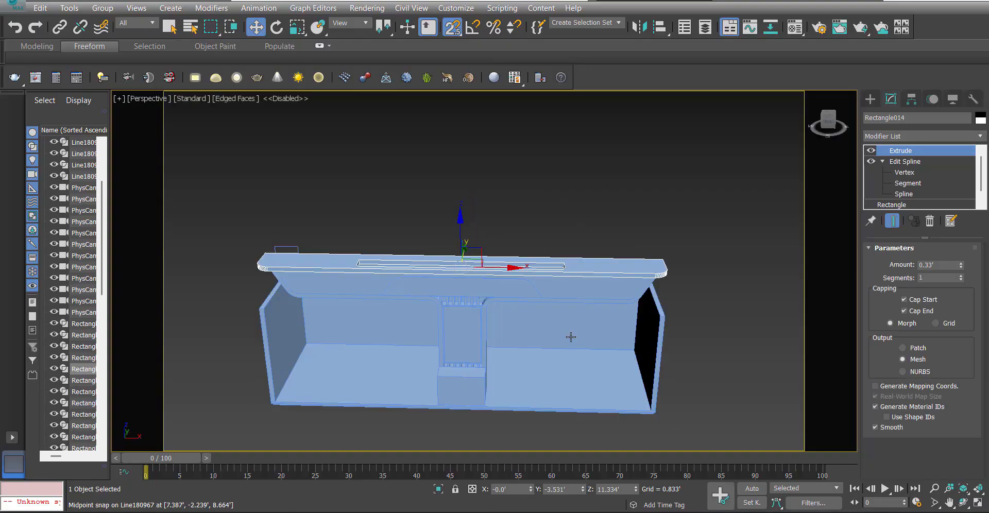
pyautogui.keyDown('alt'); pyautogui.moveTo(571, 336); pyautogui.dragTo(530, 325, button='middle'); pyautogui.keyUp('alt')
pyautogui.scroll(4, 530, 324)
pyautogui.press('s')
pyautogui.click(794, 281)
# In the Top view, draw a rectangle snapped across the canopy slot's left end and set its width to 0.167'.
pyautogui.press('F4')
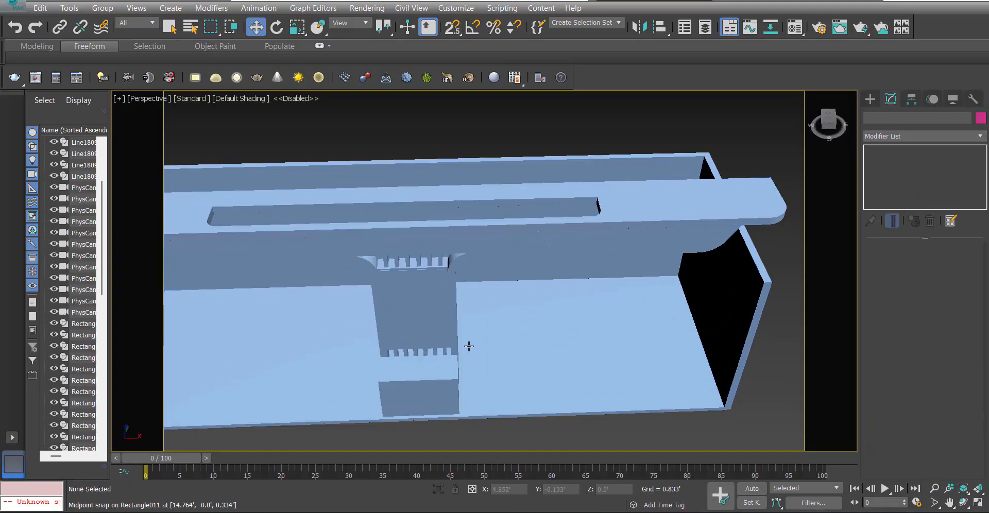
pyautogui.keyDown('alt'); pyautogui.moveTo(469, 346); pyautogui.dragTo(482, 281, button='middle'); pyautogui.keyUp('alt')
pyautogui.keyDown('alt'); pyautogui.moveTo(449, 271); pyautogui.dragTo(476, 301, button='middle'); pyautogui.keyUp('alt')
pyautogui.scroll(3, 342, 234)
pyautogui.click(298, 223)
pyautogui.press('t')
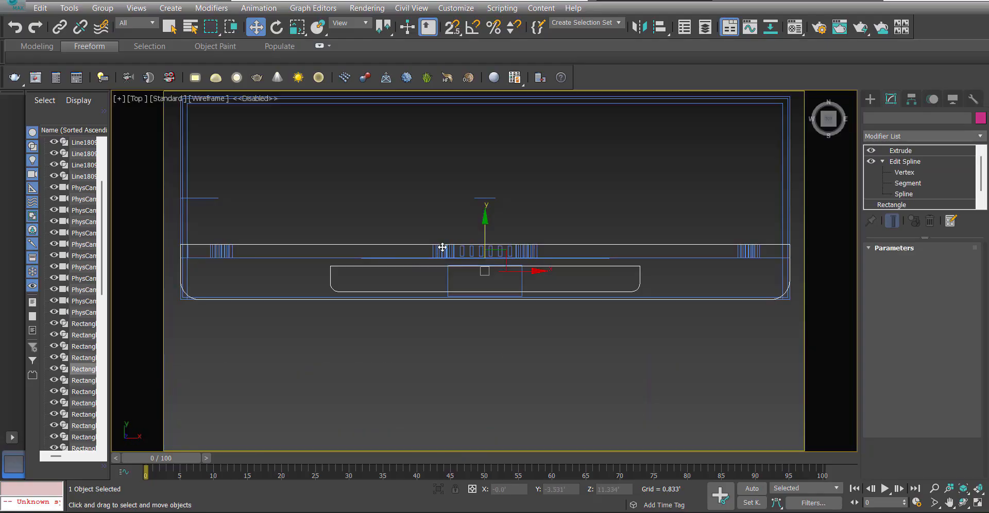
pyautogui.scroll(5, 361, 272)
pyautogui.keyDown('ctrl'); pyautogui.rightClick(363, 263); pyautogui.keyUp('ctrl')
pyautogui.click(389, 193)
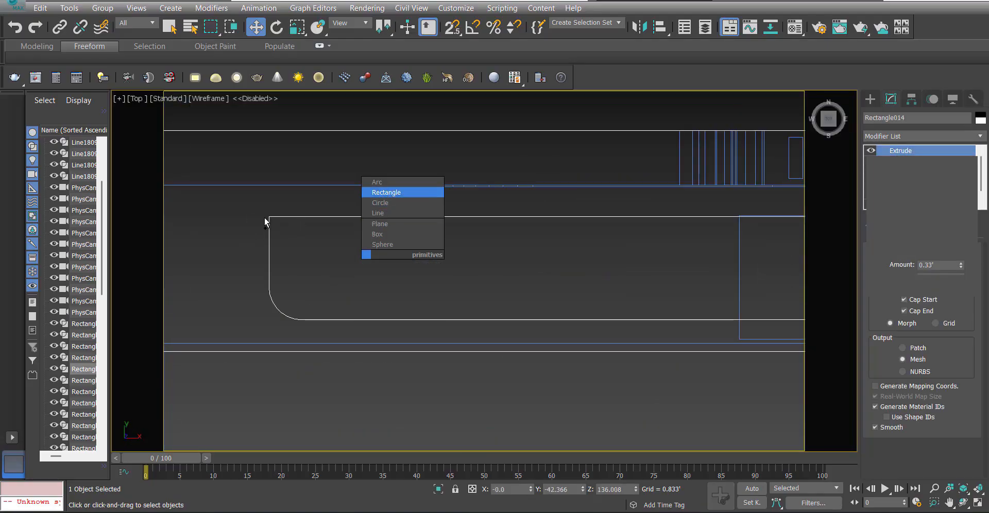
pyautogui.press('s')
pyautogui.moveTo(269, 217); pyautogui.dragTo(302, 320)
pyautogui.click(886, 101)
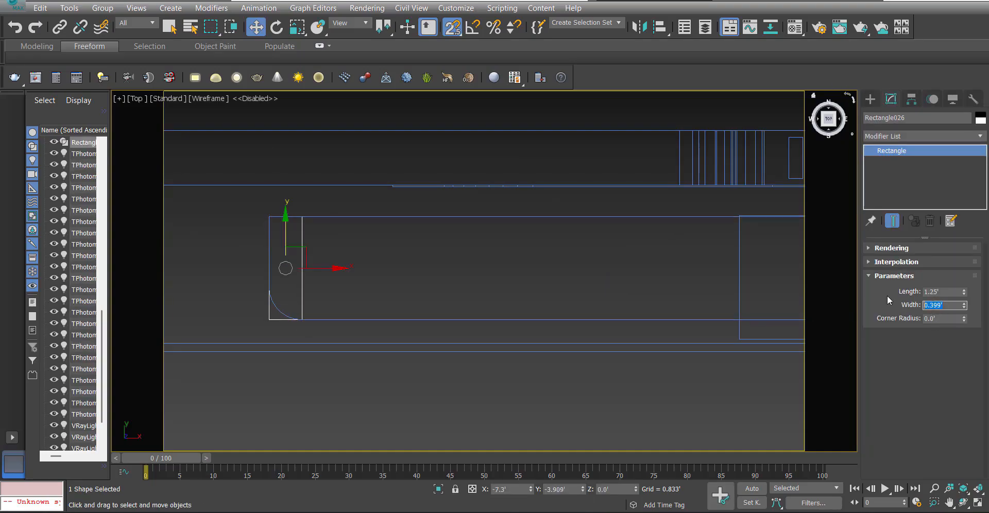
pyautogui.write('0.167')
pyautogui.press('Return')
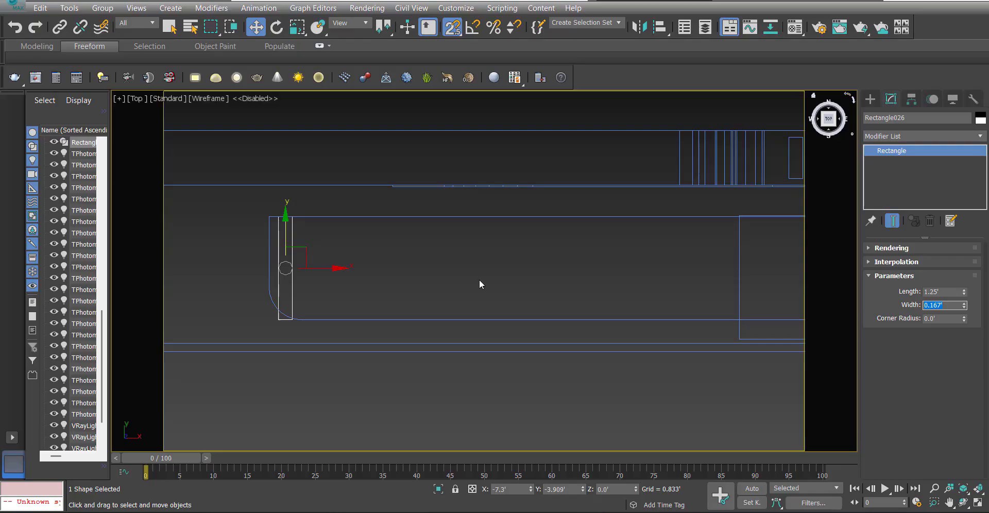
# Shift the narrow rectangle further into the slot along X and extrude it 0.33' to form a slat.
pyautogui.moveTo(435, 298); pyautogui.dragTo(384, 305, button='middle')
pyautogui.press('s')
pyautogui.scroll(-2, 286, 257)
pyautogui.moveTo(280, 266); pyautogui.dragTo(328, 269)
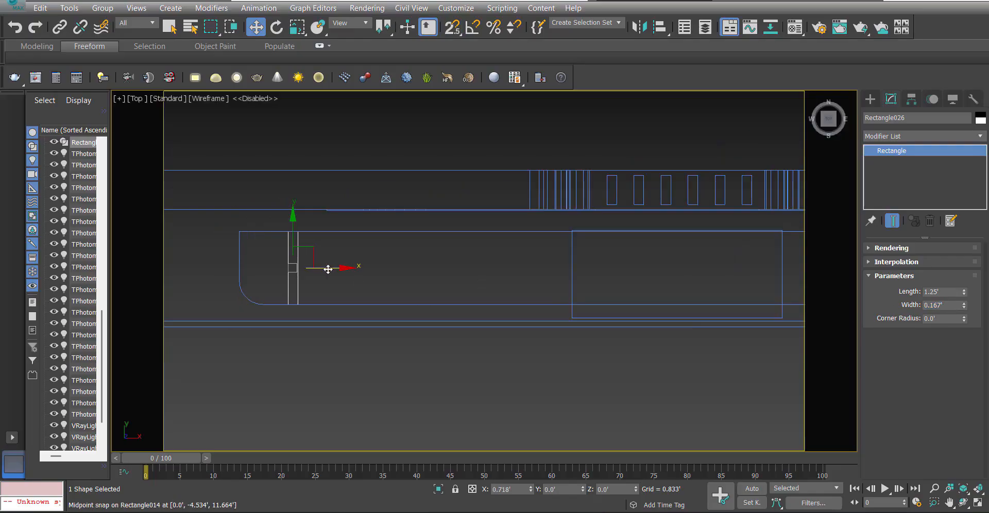
pyautogui.click(891, 135)
pyautogui.write('ex')
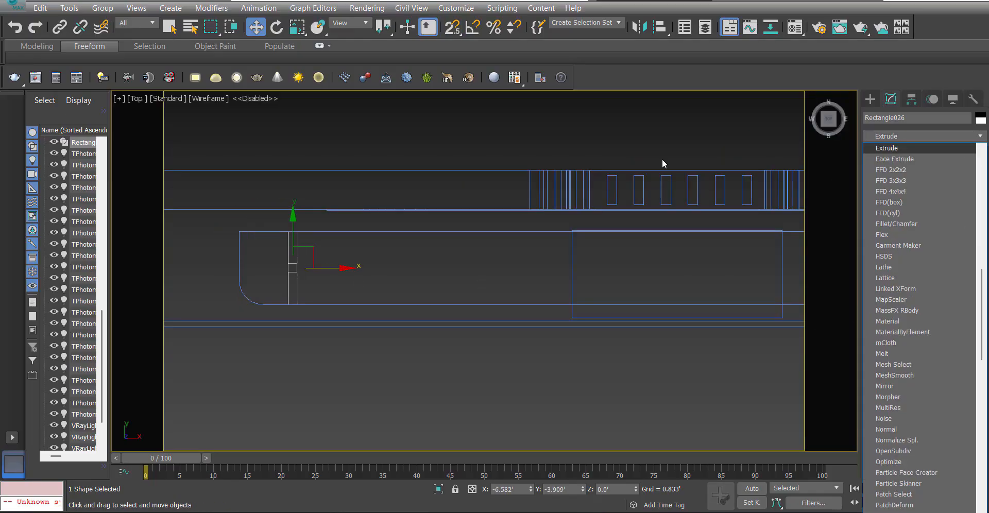
pyautogui.press('Return')
# In the Front view, raise the slat from floor level and snap it to the canopy slab's height.
pyautogui.press('f')
pyautogui.press('z')
pyautogui.scroll(-4, 535, 311)
pyautogui.scroll(-4, 530, 311)
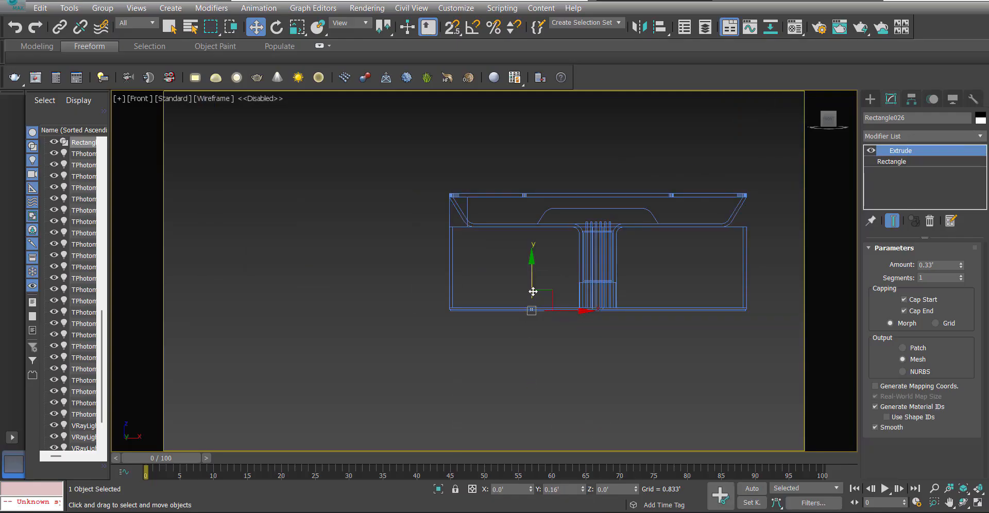
pyautogui.press('s')
pyautogui.moveTo(533, 292); pyautogui.dragTo(526, 199)
pyautogui.scroll(5, 525, 199)
pyautogui.scroll(2, 551, 191)
pyautogui.press('s')
# In the shaded Perspective view, move the slat along X closer to the slot's rounded left end.
pyautogui.press('p')
pyautogui.moveTo(563, 205); pyautogui.dragTo(512, 195, button='middle')
pyautogui.press('F3')
pyautogui.scroll(-5, 505, 212)
pyautogui.scroll(5, 511, 195)
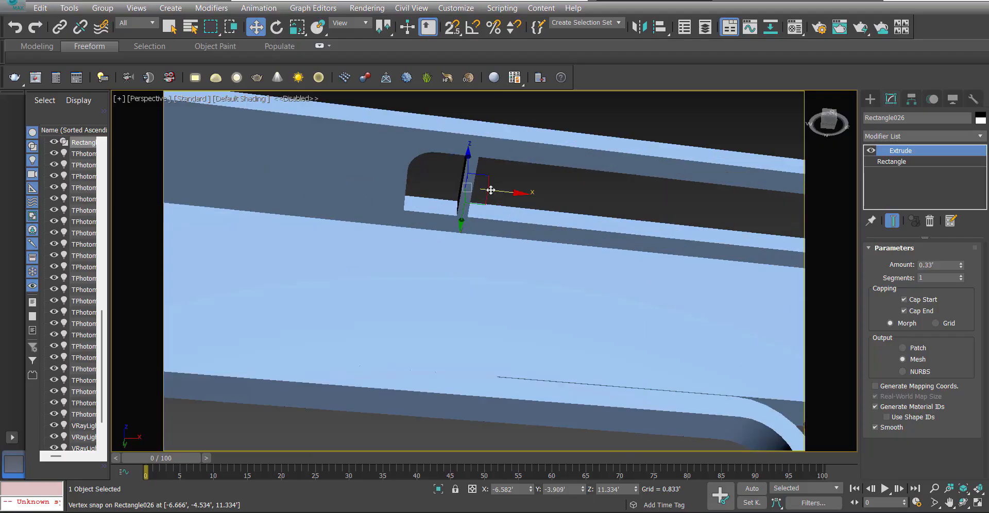
pyautogui.moveTo(490, 190); pyautogui.dragTo(459, 192)
pyautogui.scroll(-3, 460, 193)
pyautogui.keyDown('alt'); pyautogui.moveTo(461, 193); pyautogui.dragTo(474, 205, button='middle'); pyautogui.keyUp('alt')
pyautogui.moveTo(475, 205); pyautogui.dragTo(372, 201, button='middle')
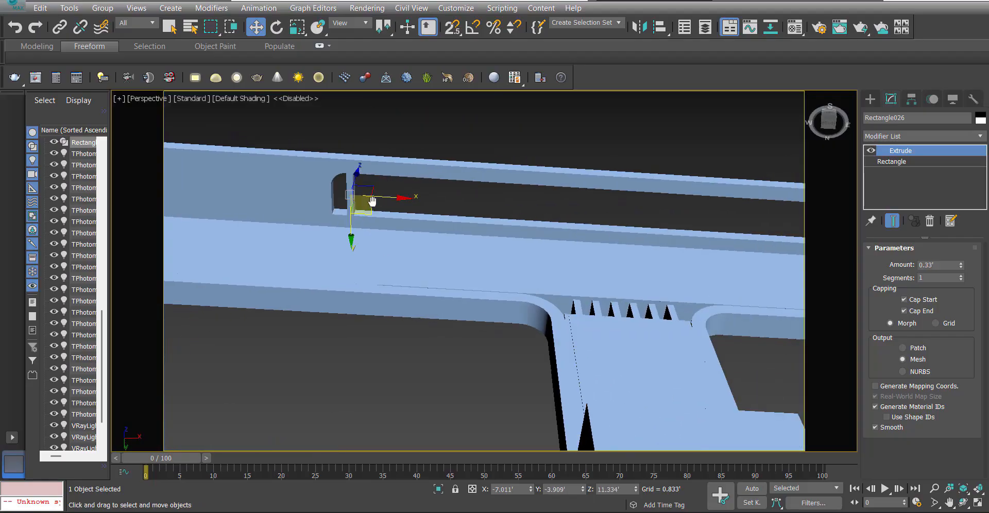
# Clone the slat along X as 60 evenly spaced instances running the length of the slot.
pyautogui.keyDown('shift'); pyautogui.moveTo(379, 200); pyautogui.dragTo(393, 196); pyautogui.keyUp('shift')
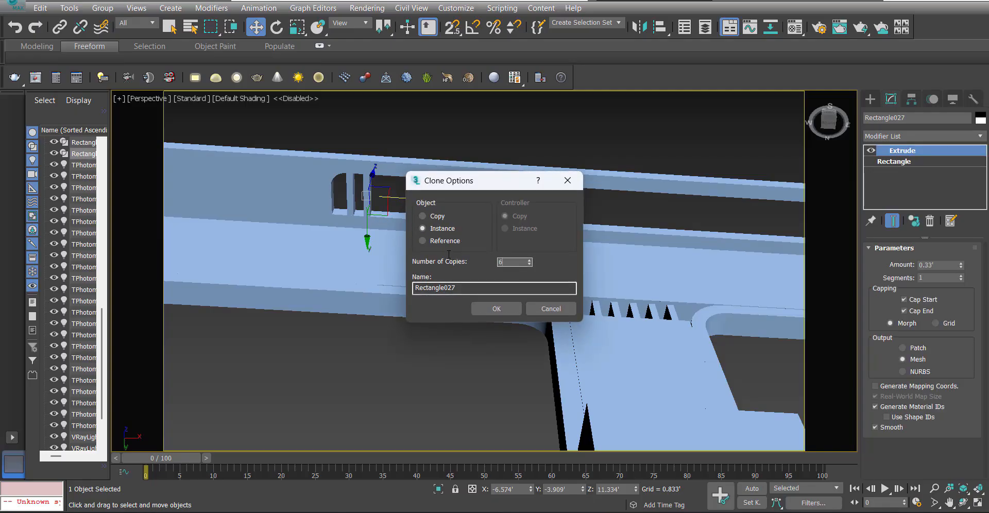
pyautogui.click(507, 310)
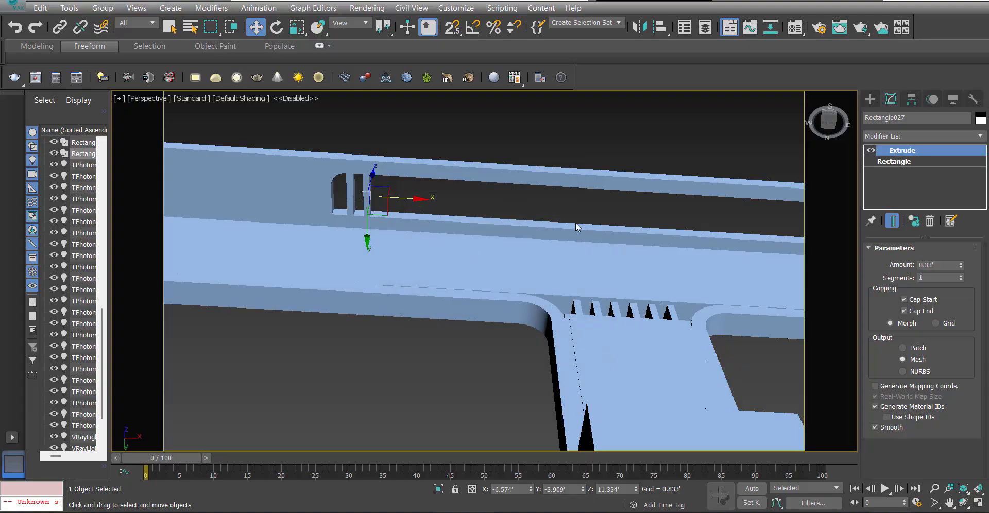
pyautogui.scroll(-5, 664, 222)
pyautogui.moveTo(721, 248); pyautogui.dragTo(595, 218, button='middle')
pyautogui.press('F3')
pyautogui.scroll(4, 595, 217)
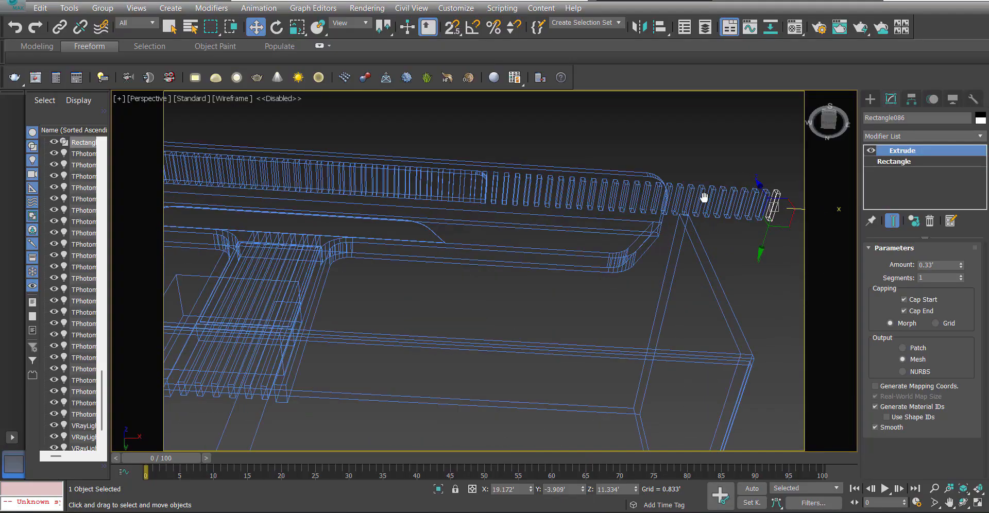
# Delete all slat copies that extend beyond the slot's right end, including those past the canopy edge.
pyautogui.moveTo(613, 176); pyautogui.dragTo(566, 196)
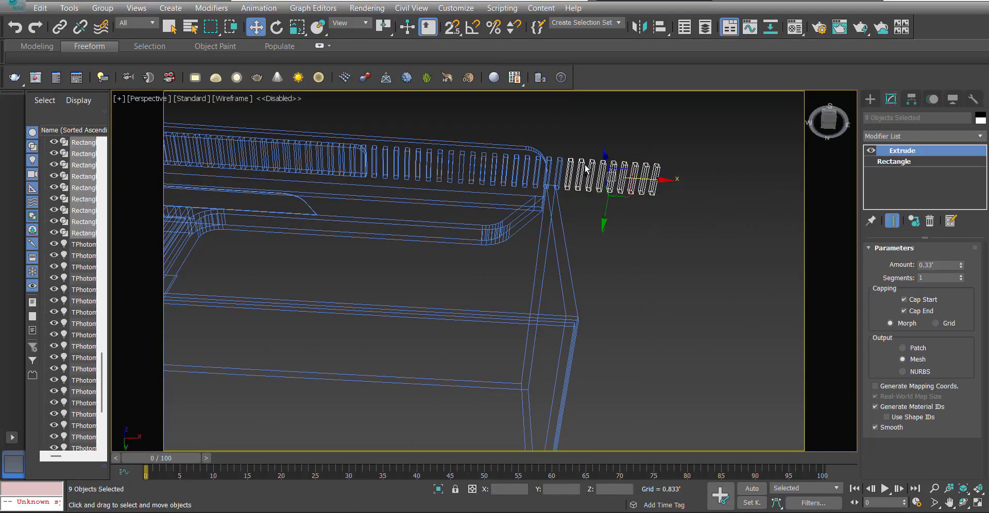
pyautogui.press('Delete')
pyautogui.click(376, 173)
pyautogui.press('Delete')
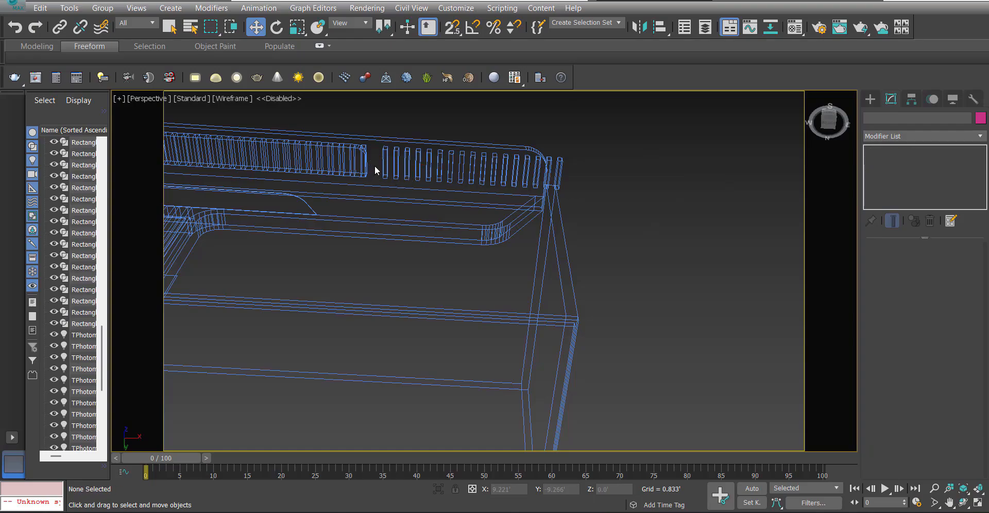
pyautogui.moveTo(530, 179); pyautogui.dragTo(531, 178)
pyautogui.press('Delete')
pyautogui.click(536, 177)
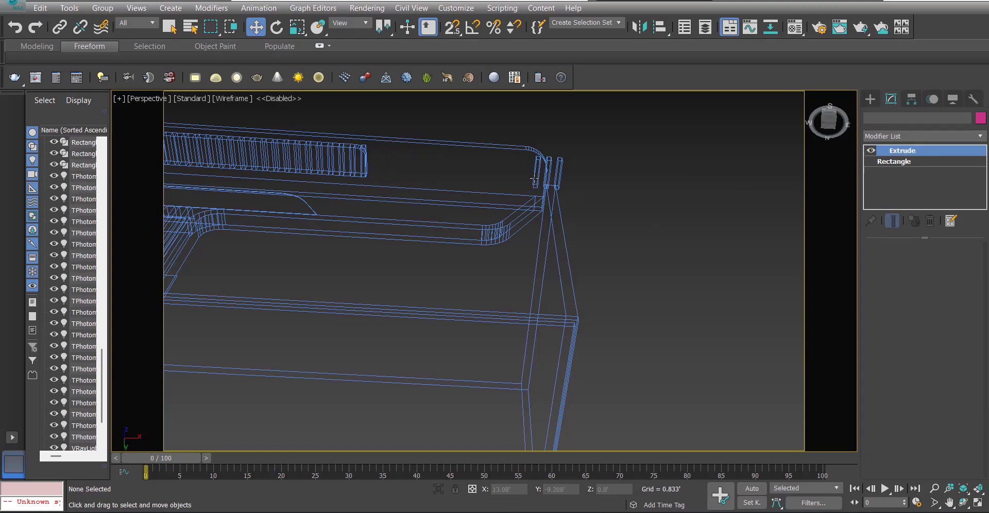
pyautogui.press('Delete')
pyautogui.moveTo(566, 151); pyautogui.dragTo(552, 165)
pyautogui.press('Delete')
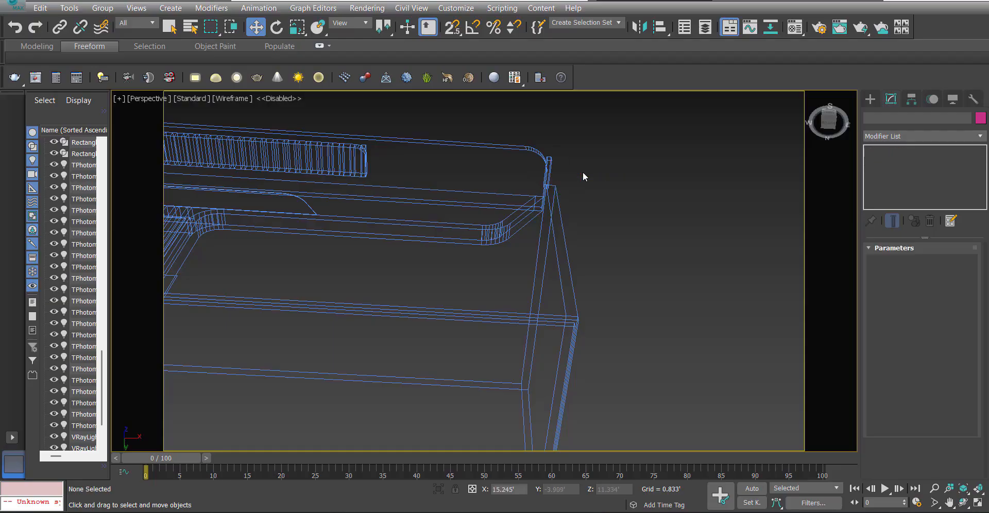
pyautogui.scroll(5, 564, 166)
pyautogui.click(519, 152)
pyautogui.press('Delete')
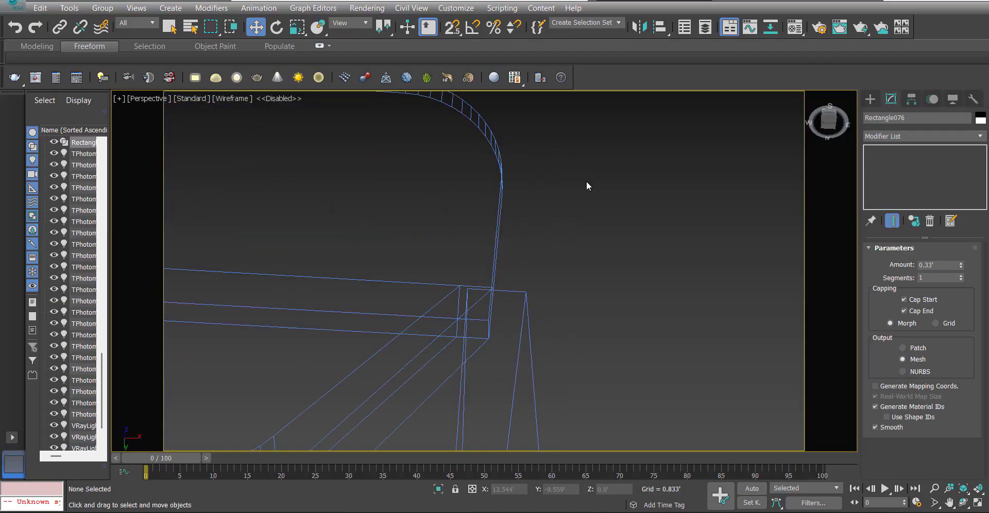
# Delete the last slat that overlaps the slot's rounded right end.
pyautogui.scroll(-8, 566, 183)
pyautogui.scroll(3, 494, 188)
pyautogui.scroll(6, 560, 201)
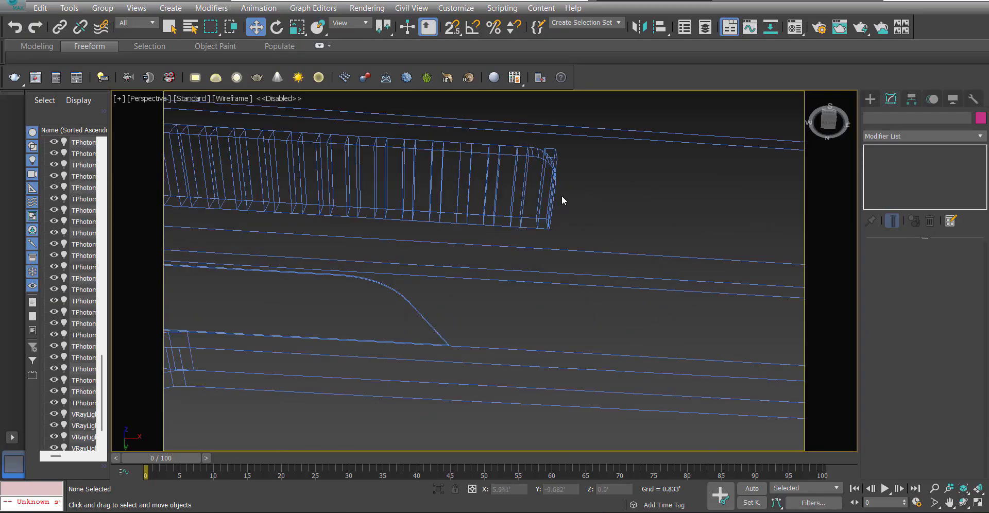
pyautogui.click(551, 132)
pyautogui.scroll(-2, 571, 157)
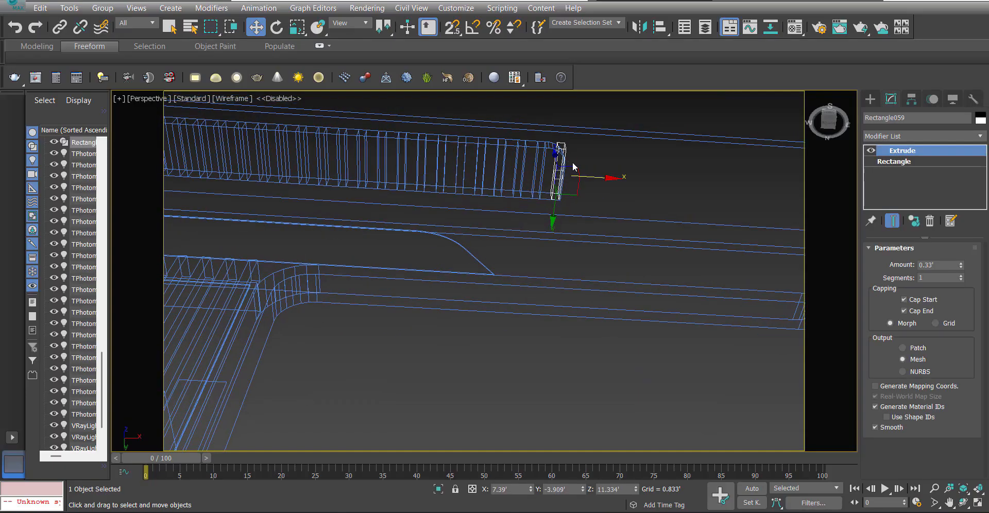
pyautogui.press('Delete')
# Examine the slat spacing in the Top view and the whole stall from the front in shaded Perspective.
pyautogui.scroll(-3, 546, 173)
pyautogui.press('t')
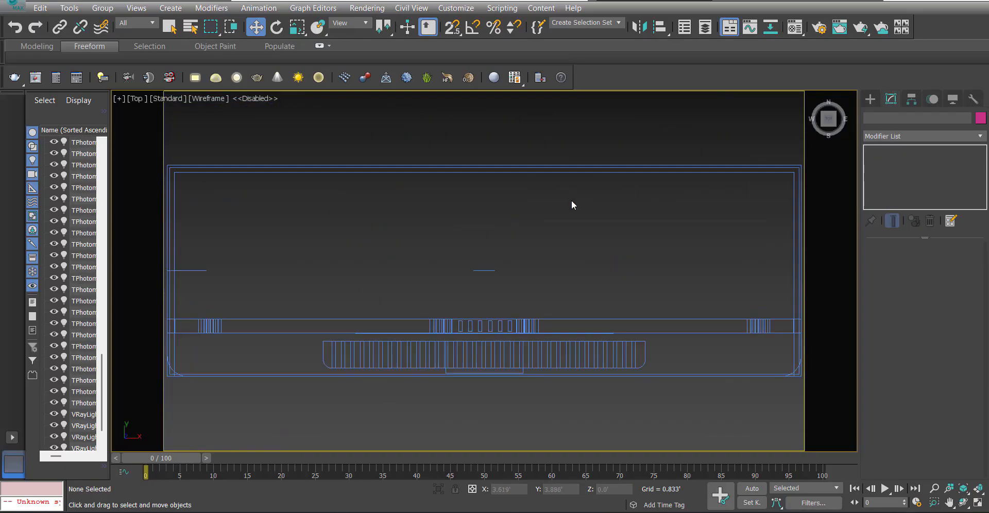
pyautogui.scroll(-5, 571, 200)
pyautogui.scroll(5, 569, 232)
pyautogui.scroll(2, 610, 286)
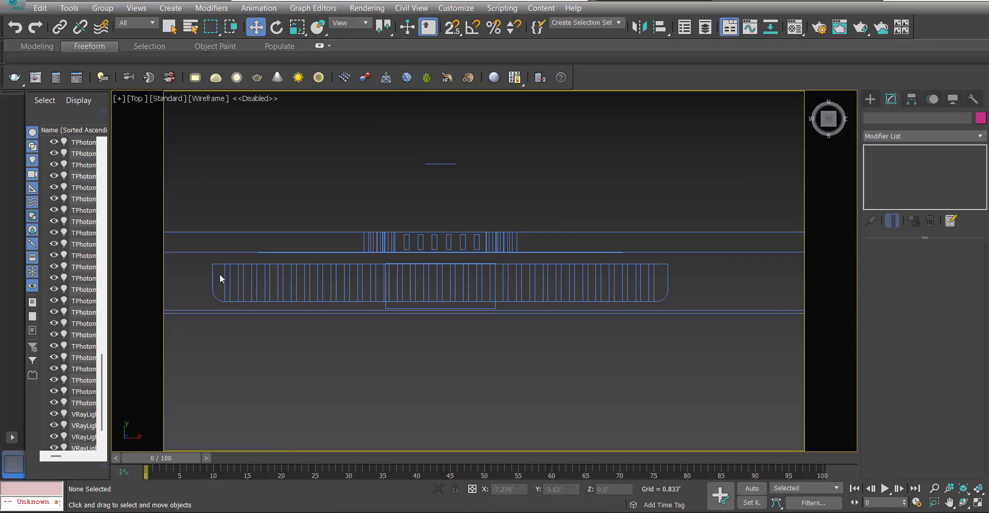
pyautogui.press('p')
pyautogui.moveTo(584, 282)
pyautogui.mouseDown(button='middle')
pyautogui.moveTo(571, 296)
pyautogui.moveTo(586, 219)
pyautogui.moveTo(552, 230)
pyautogui.moveTo(541, 256)
pyautogui.moveTo(521, 218)
pyautogui.moveTo(556, 307)
pyautogui.moveTo(551, 270)
pyautogui.moveTo(522, 301)
pyautogui.mouseUp(button='middle')
pyautogui.press('F3')
pyautogui.scroll(-5, 599, 315)
pyautogui.hotkey('alt', 'z')
pyautogui.press('w')
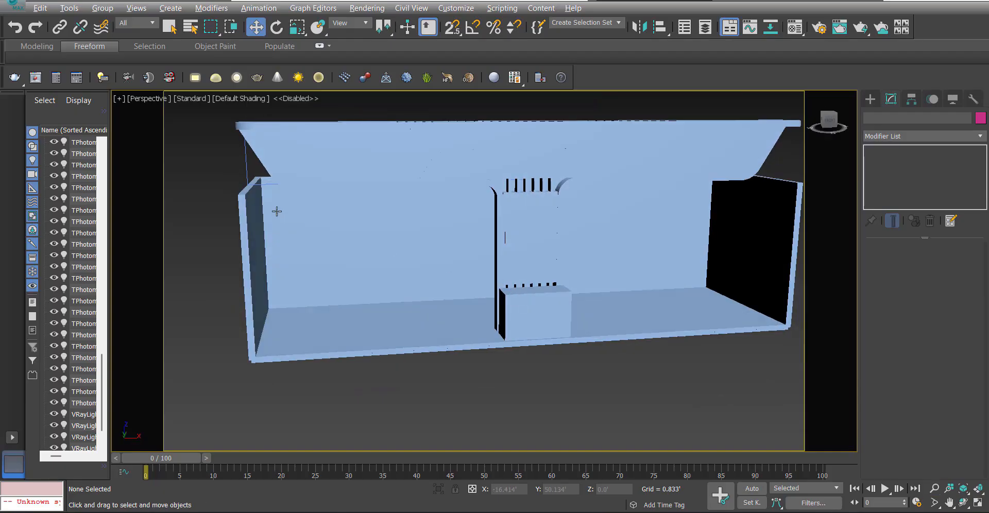
pyautogui.moveTo(277, 211)
pyautogui.keyDown('alt'); pyautogui.mouseDown(button='middle')
pyautogui.moveTo(293, 199)
pyautogui.moveTo(335, 261)
pyautogui.moveTo(290, 205)
pyautogui.mouseUp(button='middle'); pyautogui.keyUp('alt')
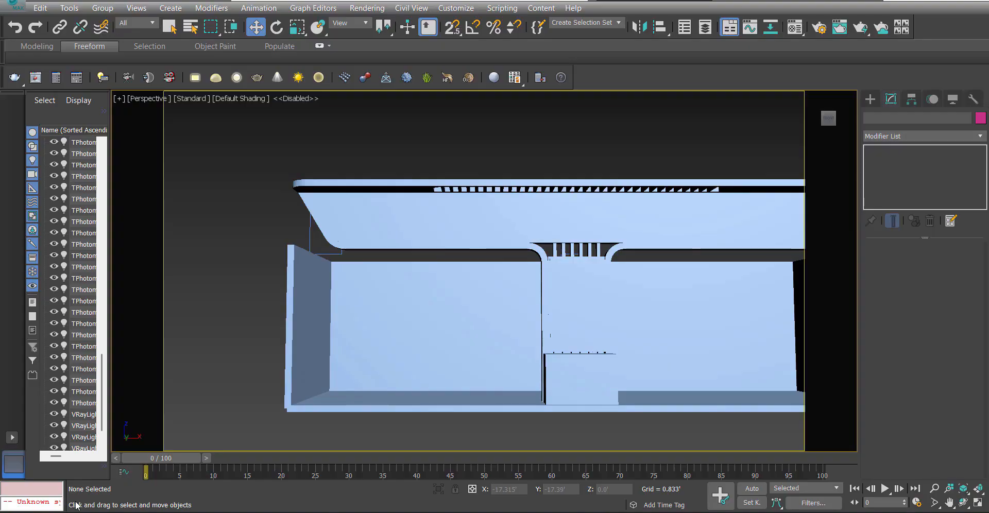
pyautogui.keyDown('alt'); pyautogui.moveTo(278, 327); pyautogui.dragTo(305, 338, button='middle'); pyautogui.keyUp('alt')
# In the Top view, draw a snapped rectangle over the left side wall, spanning its thickness and the front fascia's depth.
pyautogui.moveTo(311, 202); pyautogui.dragTo(311, 202)
pyautogui.click(311, 202)
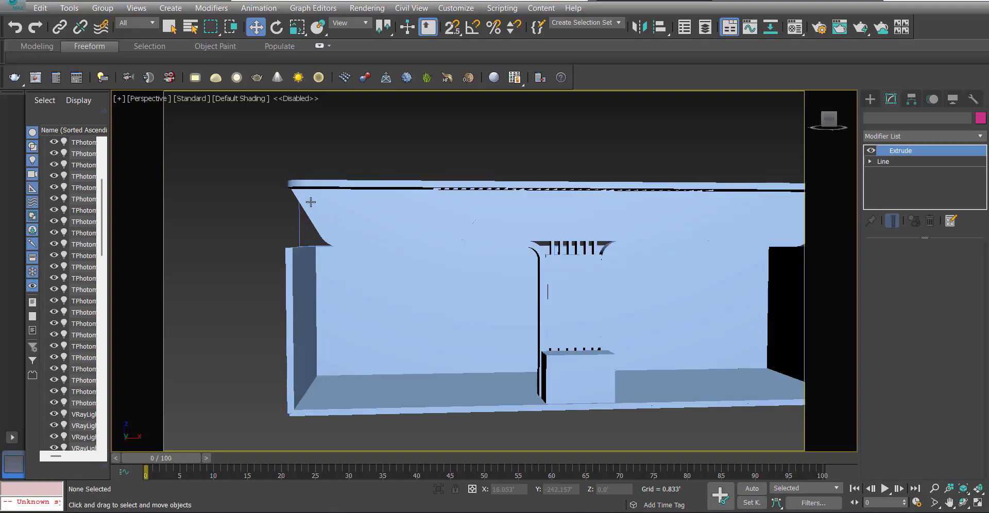
pyautogui.press('t')
pyautogui.scroll(-6, 512, 292)
pyautogui.press('F3')
pyautogui.scroll(10, 399, 294)
pyautogui.keyDown('ctrl'); pyautogui.rightClick(467, 293); pyautogui.keyUp('ctrl')
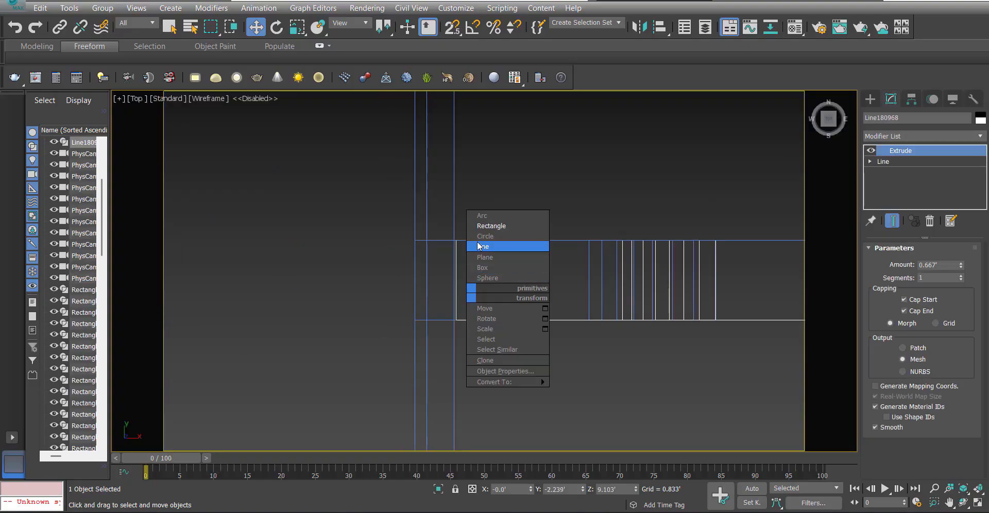
pyautogui.click(482, 225)
pyautogui.press('s')
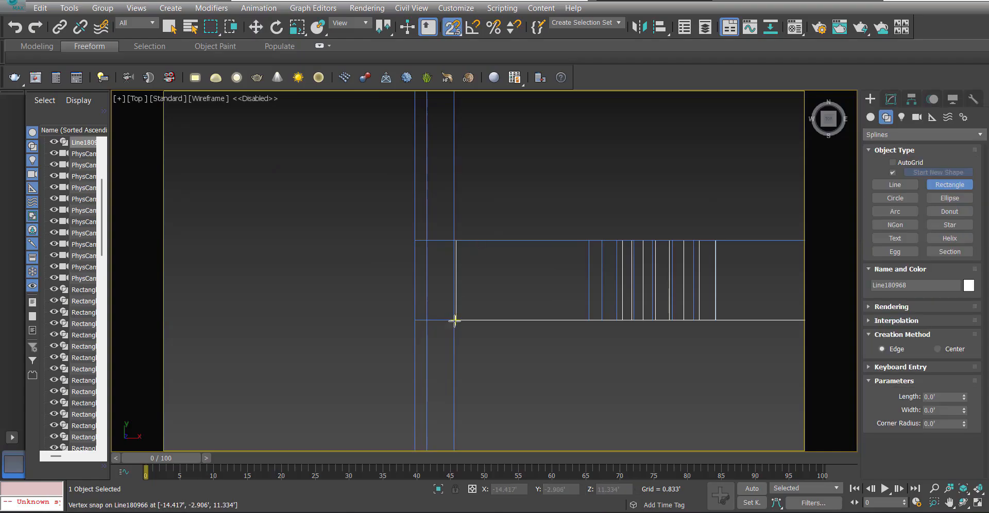
pyautogui.moveTo(456, 320); pyautogui.dragTo(415, 240)
pyautogui.press('w')
pyautogui.click(891, 99)
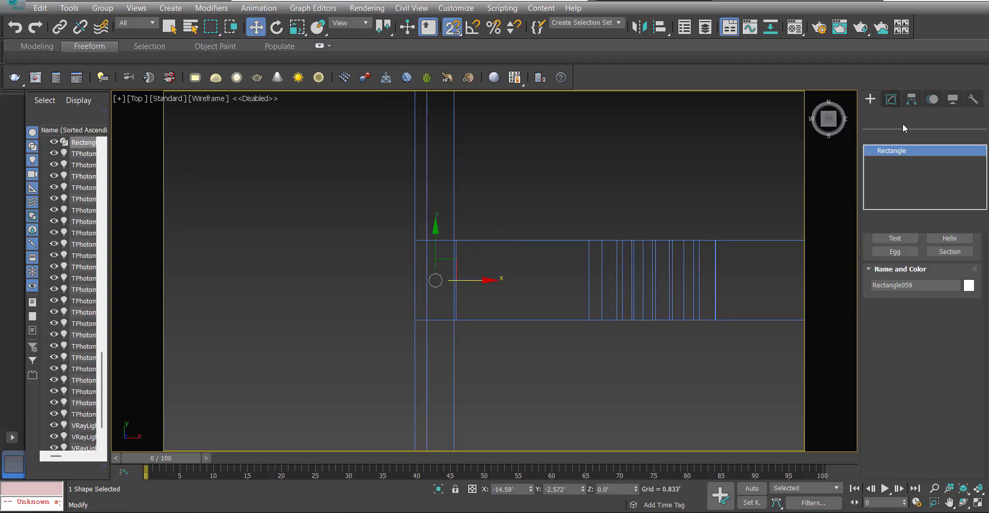
# Extrude the rectangle 0.667' and raise it in the Front view to sit on top of the left side wall.
pyautogui.click(900, 136)
pyautogui.write('ex')
pyautogui.click(901, 150)
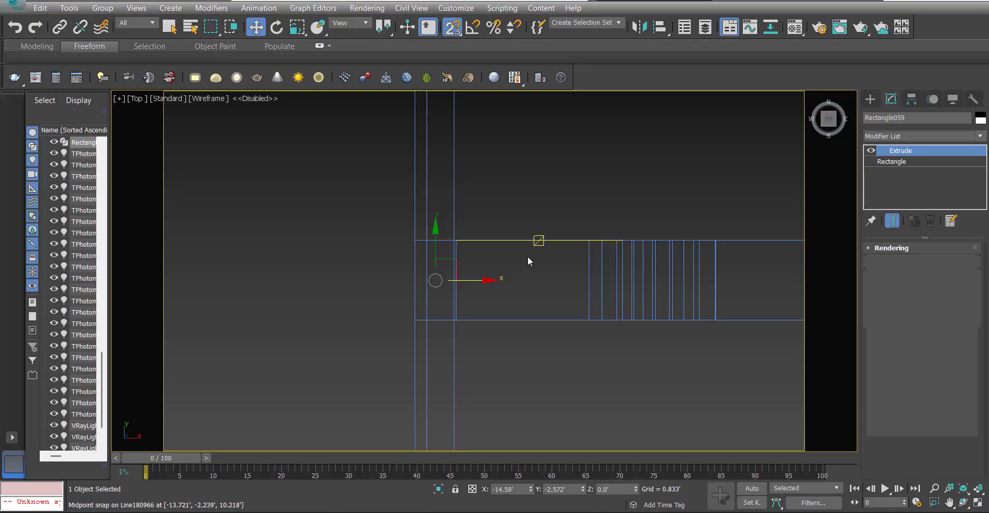
pyautogui.press('f')
pyautogui.press('z')
pyautogui.scroll(-12, 551, 334)
pyautogui.scroll(-3, 550, 347)
pyautogui.moveTo(549, 328); pyautogui.dragTo(548, 261)
pyautogui.scroll(12, 548, 260)
pyautogui.press('s')
pyautogui.scroll(-5, 545, 325)
pyautogui.scroll(12, 547, 318)
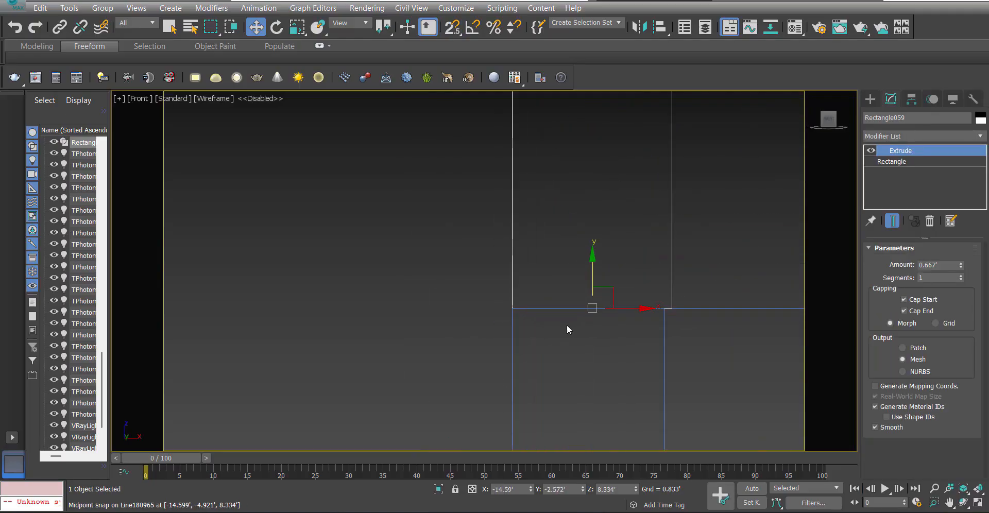
# Set the new block's extrusion amount to 3.0' so it reaches the canopy slab's underside.
pyautogui.scroll(-6, 518, 284)
pyautogui.scroll(-7, 563, 370)
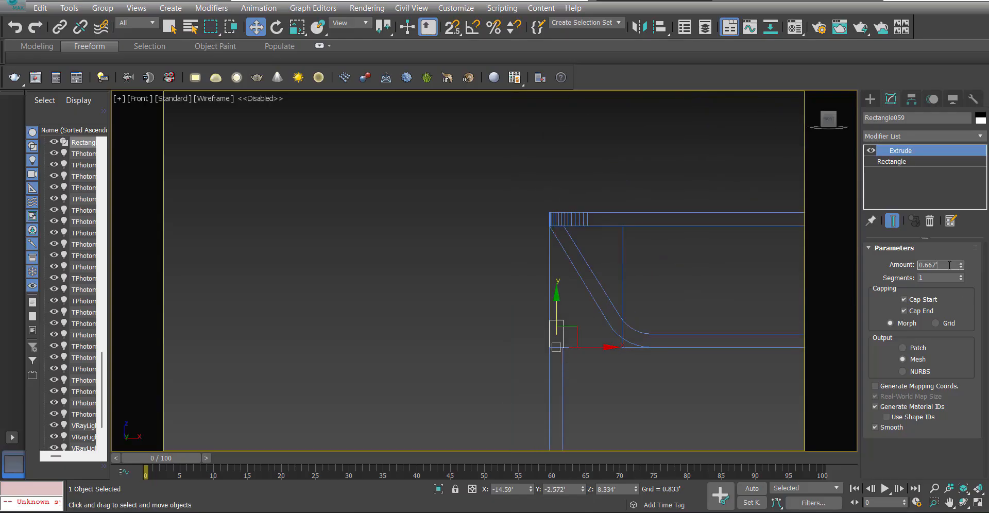
pyautogui.moveTo(663, 279); pyautogui.dragTo(663, 280, button='middle')
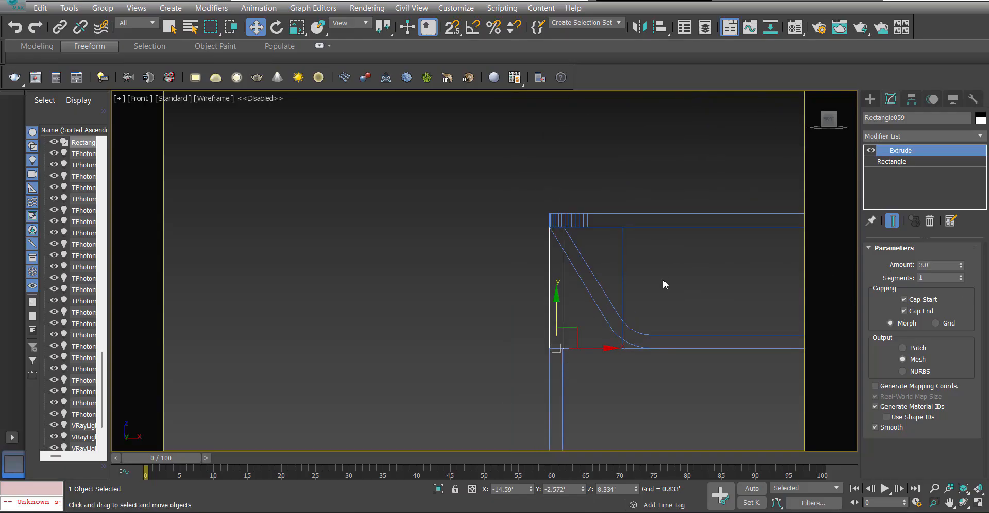
# Add an Edit Poly modifier to the block and lower its upper inner vertices onto the fascia's sloped edge.
pyautogui.click(914, 133)
pyautogui.press('e')
pyautogui.click(906, 180)
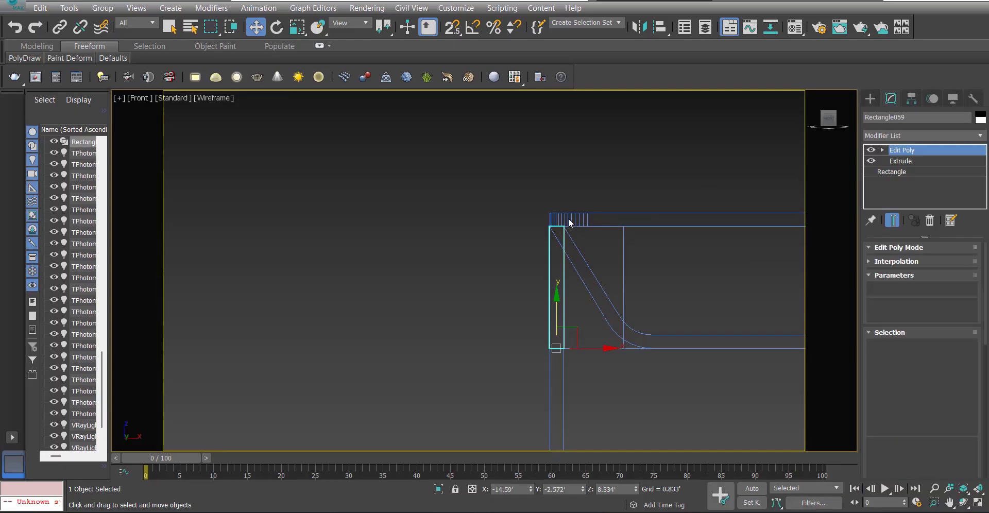
pyautogui.scroll(4, 564, 221)
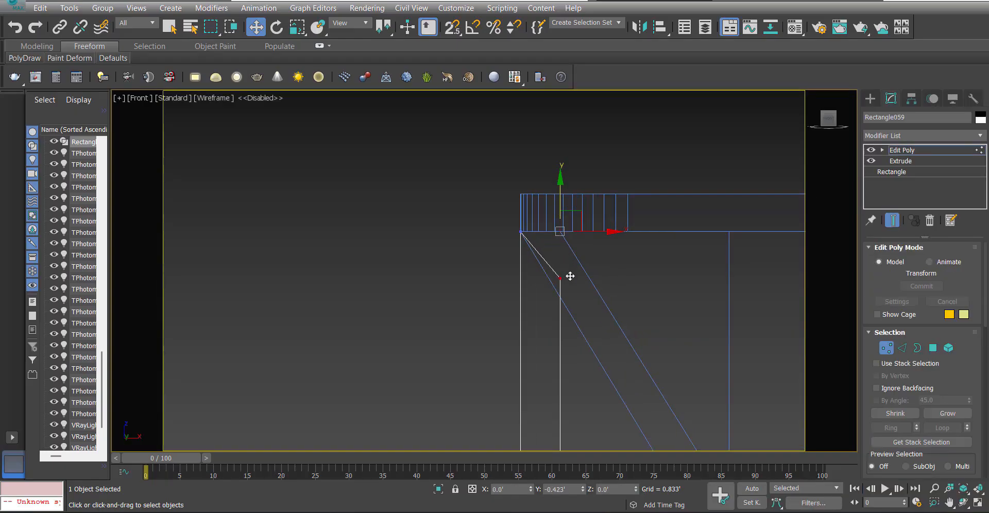
pyautogui.moveTo(570, 276); pyautogui.dragTo(573, 279)
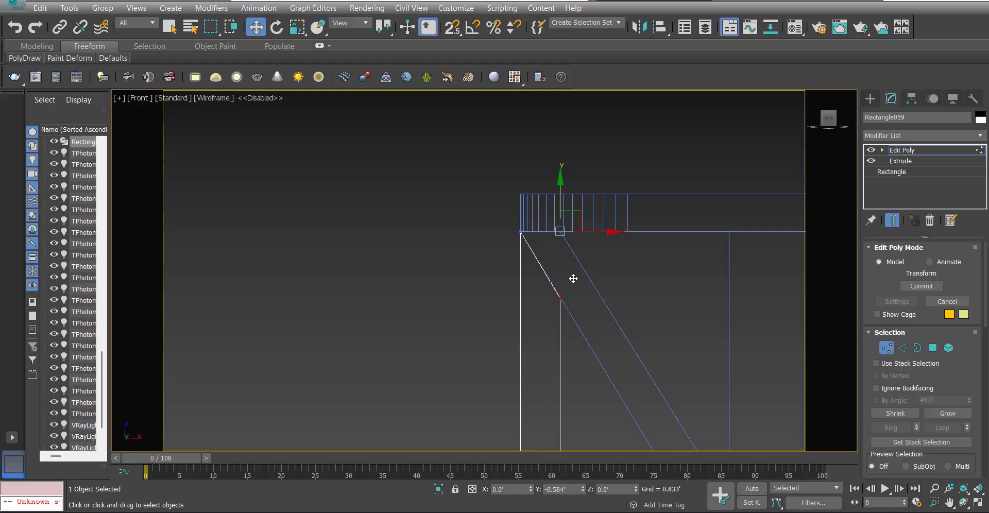
# Leave vertex editing and inspect how the left side support meets the wall and canopy in the Perspective view.
pyautogui.click(911, 150)
pyautogui.scroll(-10, 464, 243)
pyautogui.press('p')
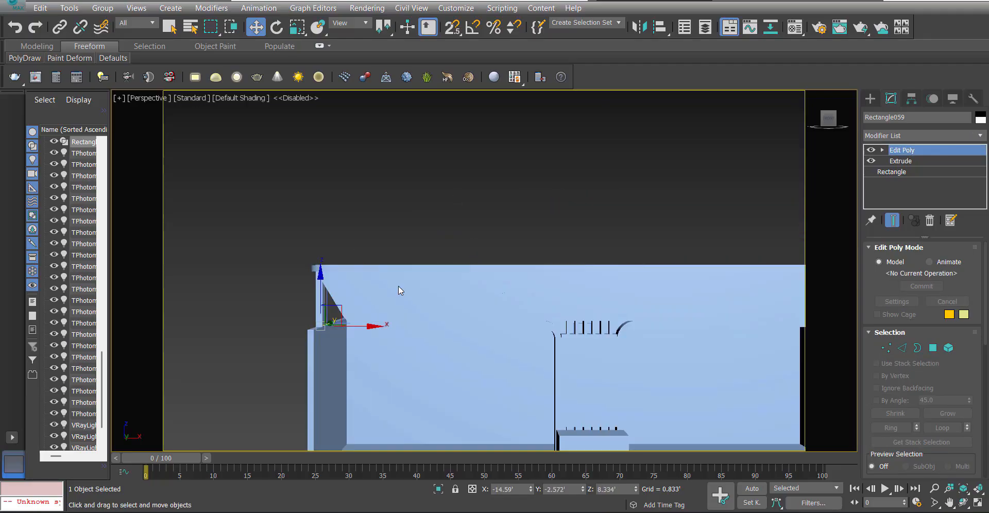
pyautogui.scroll(-5, 398, 287)
pyautogui.keyDown('alt'); pyautogui.moveTo(398, 286); pyautogui.dragTo(405, 263, button='middle'); pyautogui.keyUp('alt')
pyautogui.hotkey('ctrl', 'd')
pyautogui.press('d')
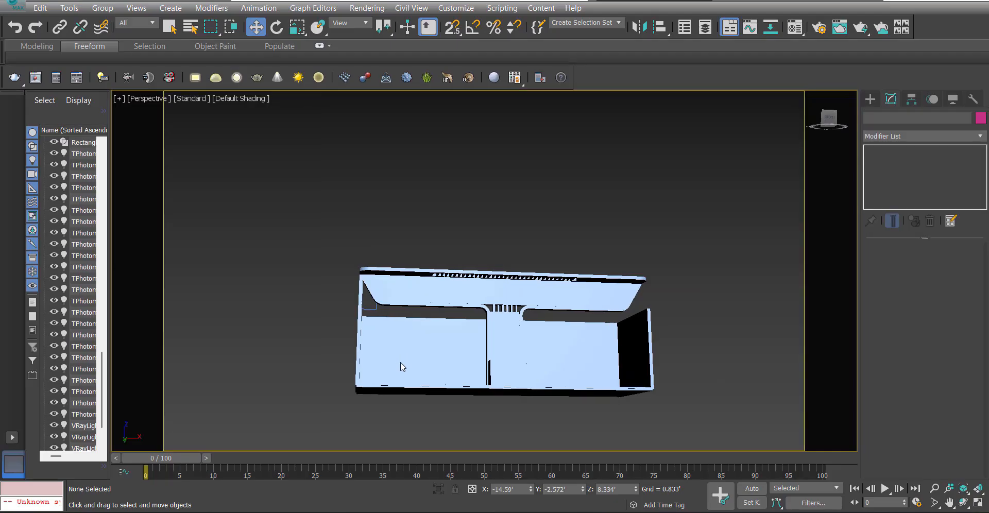
pyautogui.moveTo(400, 373)
pyautogui.keyDown('alt'); pyautogui.mouseDown(button='middle')
pyautogui.moveTo(389, 373)
pyautogui.moveTo(395, 382)
pyautogui.mouseUp(button='middle'); pyautogui.keyUp('alt')
pyautogui.scroll(8, 371, 322)
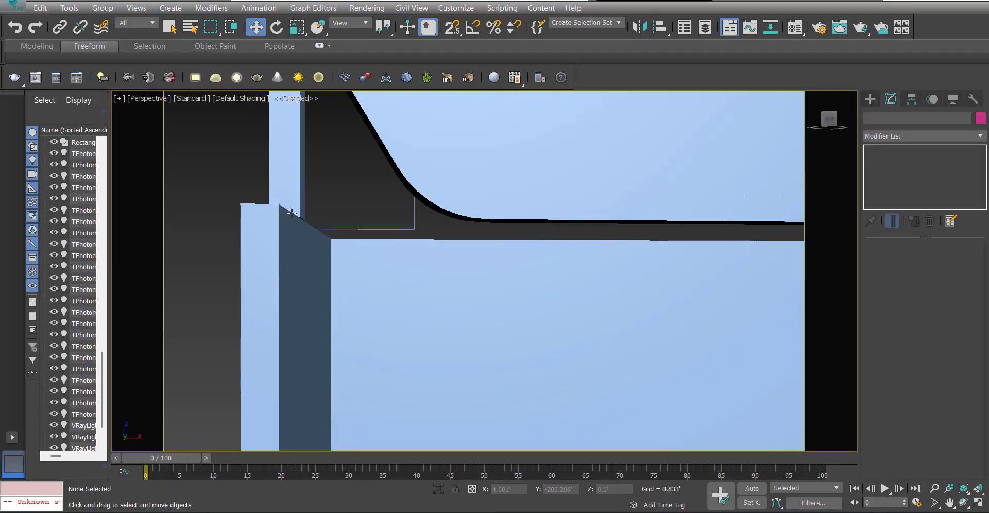
# In the Front view, align the left support's inner vertices with the wall's inner face and its upper ones with the fascia's sloped edge.
pyautogui.click(292, 212)
pyautogui.press('f')
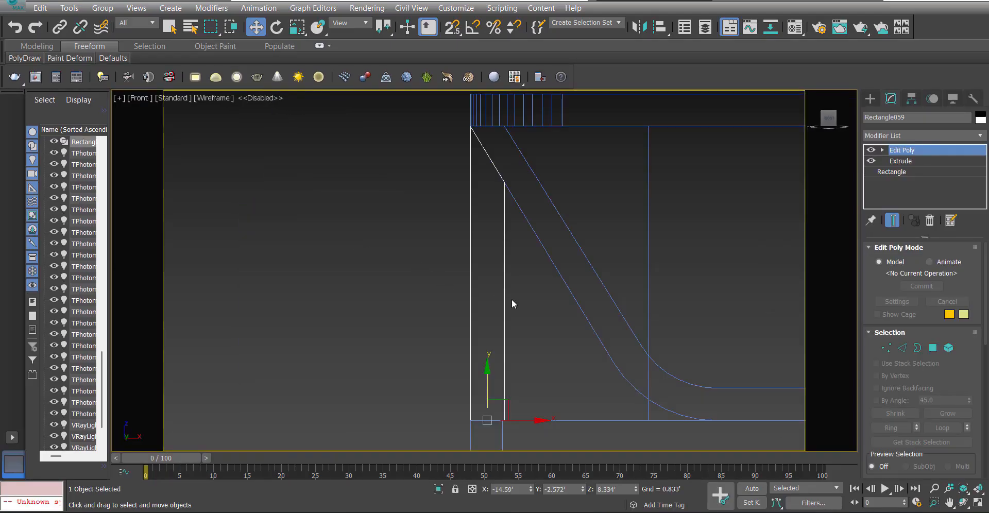
pyautogui.press('1')
pyautogui.moveTo(529, 301); pyautogui.dragTo(503, 421)
pyautogui.press('s')
pyautogui.moveTo(530, 167); pyautogui.dragTo(501, 169)
pyautogui.scroll(5, 504, 172)
pyautogui.press('s')
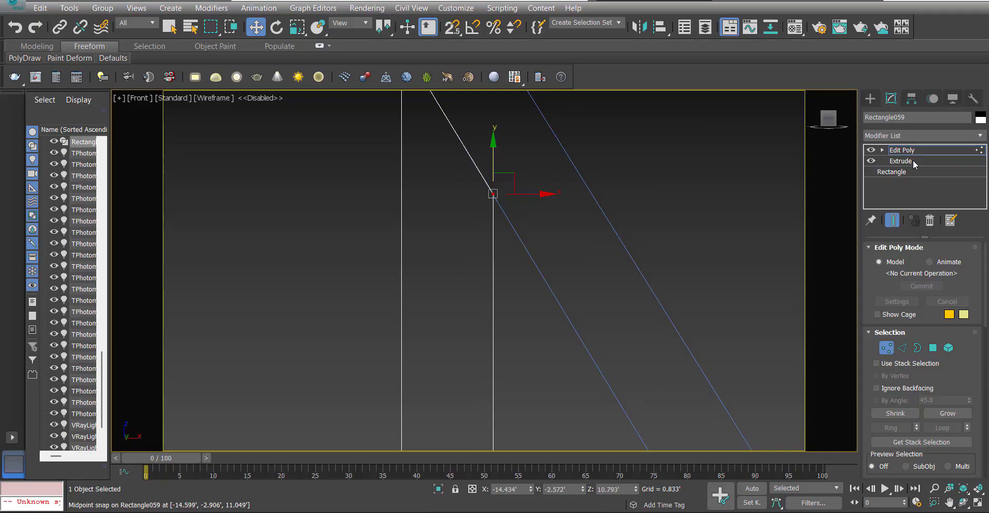
pyautogui.click(911, 151)
# Copy the left support as an instance to the opposite side wall and mirror the copy.
pyautogui.scroll(-8, 355, 209)
pyautogui.keyDown('shift'); pyautogui.moveTo(365, 243); pyautogui.dragTo(721, 260); pyautogui.keyUp('shift')
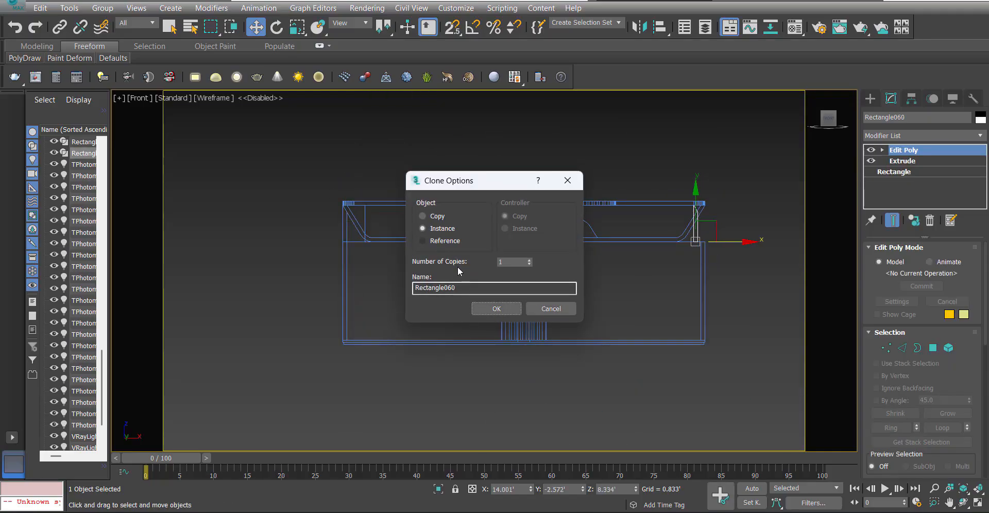
pyautogui.click(496, 308)
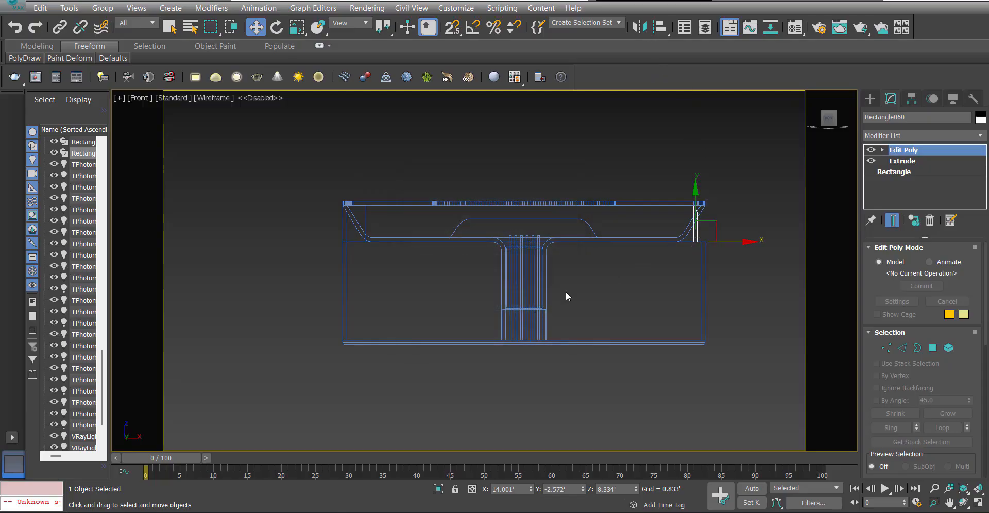
pyautogui.hotkey('alt', 'm')
pyautogui.click(456, 355)
# Snap the mirrored support into place on top of the right side wall, flush with its outer edge.
pyautogui.scroll(8, 731, 244)
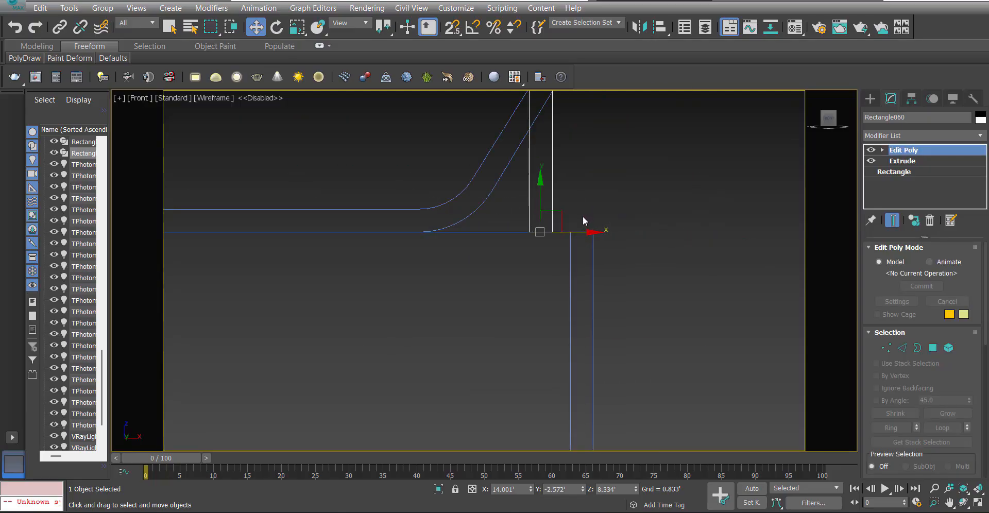
pyautogui.scroll(8, 638, 230)
pyautogui.moveTo(571, 233); pyautogui.dragTo(454, 251)
pyautogui.press('s')
pyautogui.press('s')
pyautogui.scroll(-8, 536, 239)
pyautogui.click(583, 228)
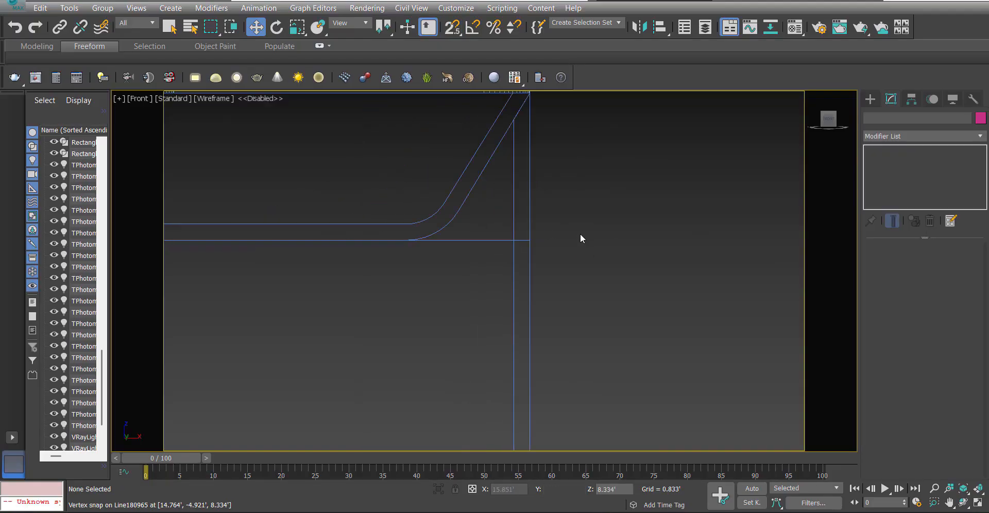
# In the Perspective view, select the left support's front vertices and move them along Y with 3D snapping to meet the front fascia.
pyautogui.scroll(-4, 567, 252)
pyautogui.press('p')
pyautogui.press('F3')
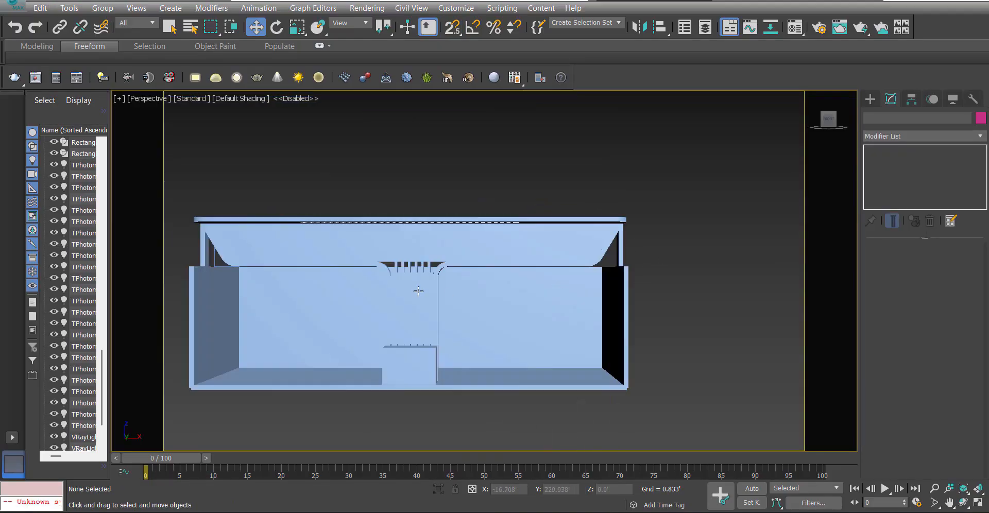
pyautogui.moveTo(418, 291)
pyautogui.keyDown('alt'); pyautogui.mouseDown(button='middle')
pyautogui.moveTo(523, 261)
pyautogui.moveTo(532, 283)
pyautogui.moveTo(468, 266)
pyautogui.moveTo(428, 169)
pyautogui.moveTo(426, 302)
pyautogui.moveTo(404, 303)
pyautogui.mouseUp(button='middle'); pyautogui.keyUp('alt')
pyautogui.click(434, 141)
pyautogui.click(455, 307)
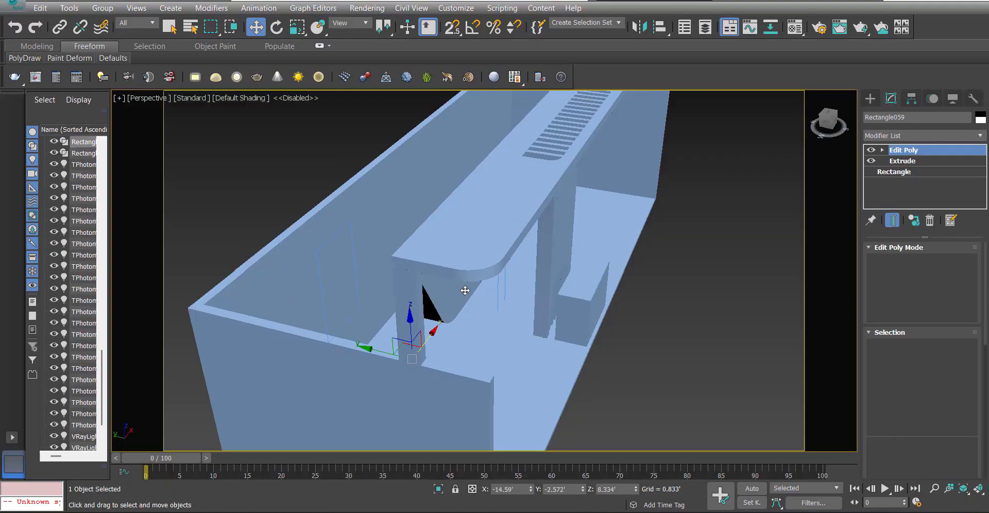
pyautogui.moveTo(465, 289)
pyautogui.keyDown('alt'); pyautogui.mouseDown(button='middle')
pyautogui.moveTo(490, 280)
pyautogui.moveTo(453, 250)
pyautogui.mouseUp(button='middle'); pyautogui.keyUp('alt')
pyautogui.press('F3')
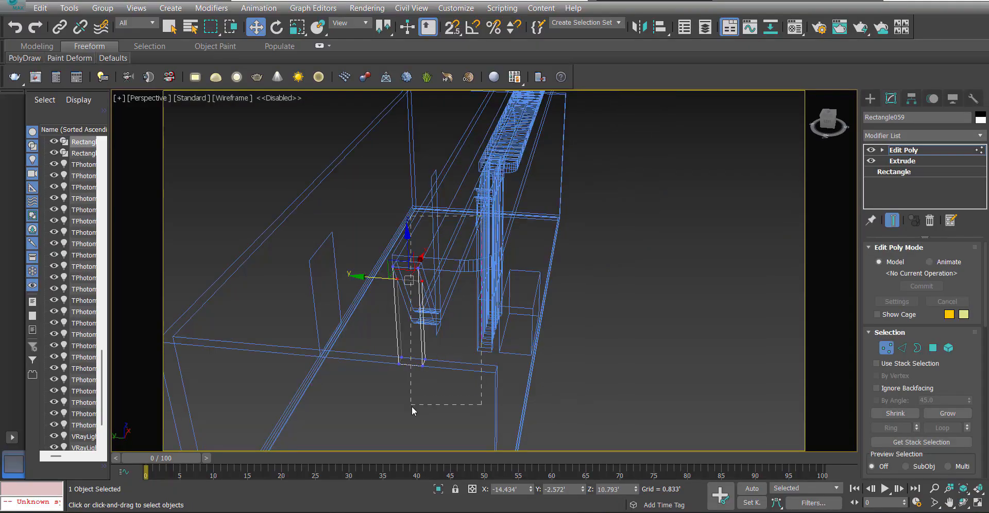
pyautogui.press('F3')
pyautogui.keyDown('alt'); pyautogui.moveTo(397, 323); pyautogui.dragTo(412, 317, button='middle'); pyautogui.keyUp('alt')
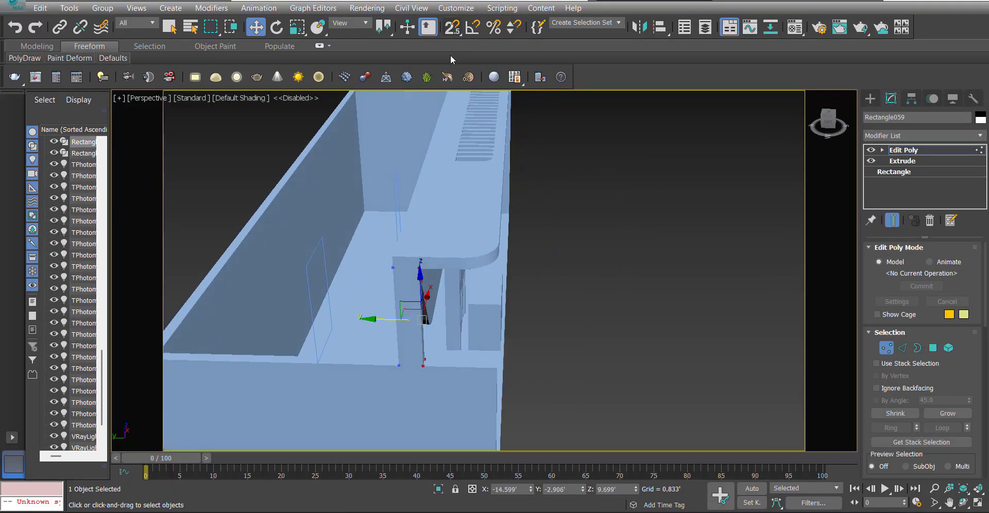
pyautogui.moveTo(452, 29); pyautogui.dragTo(454, 86)
pyautogui.moveTo(356, 339); pyautogui.dragTo(541, 304, button='middle')
pyautogui.moveTo(578, 282); pyautogui.dragTo(626, 280)
pyautogui.keyDown('alt'); pyautogui.moveTo(665, 279); pyautogui.dragTo(482, 252, button='middle'); pyautogui.keyUp('alt')
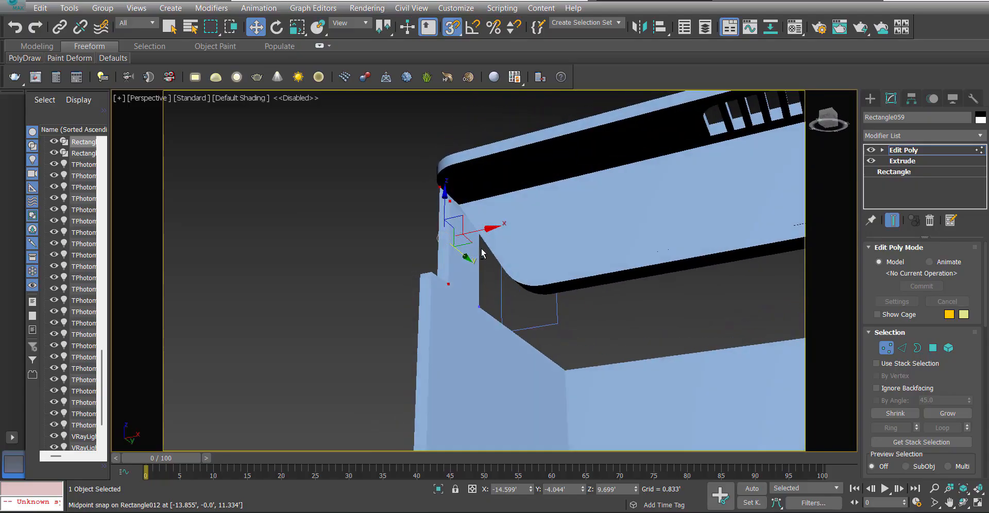
pyautogui.moveTo(483, 252); pyautogui.dragTo(478, 255)
pyautogui.click(902, 149)
# Inspect both side supports, the fascia and the slotted canopy from several angles, with edged faces shown.
pyautogui.keyDown('alt'); pyautogui.moveTo(618, 220); pyautogui.dragTo(516, 272, button='middle'); pyautogui.keyUp('alt')
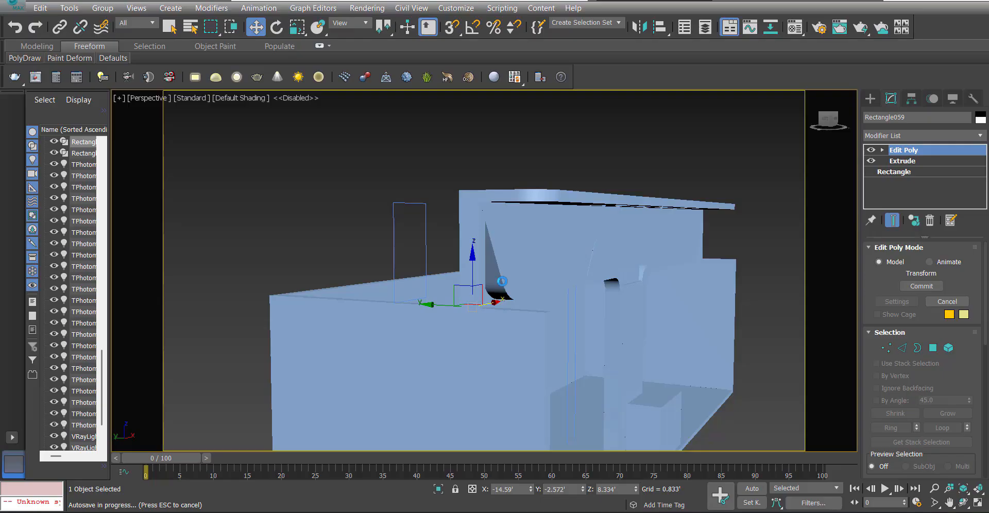
pyautogui.keyDown('alt'); pyautogui.moveTo(487, 251); pyautogui.dragTo(421, 261, button='middle'); pyautogui.keyUp('alt')
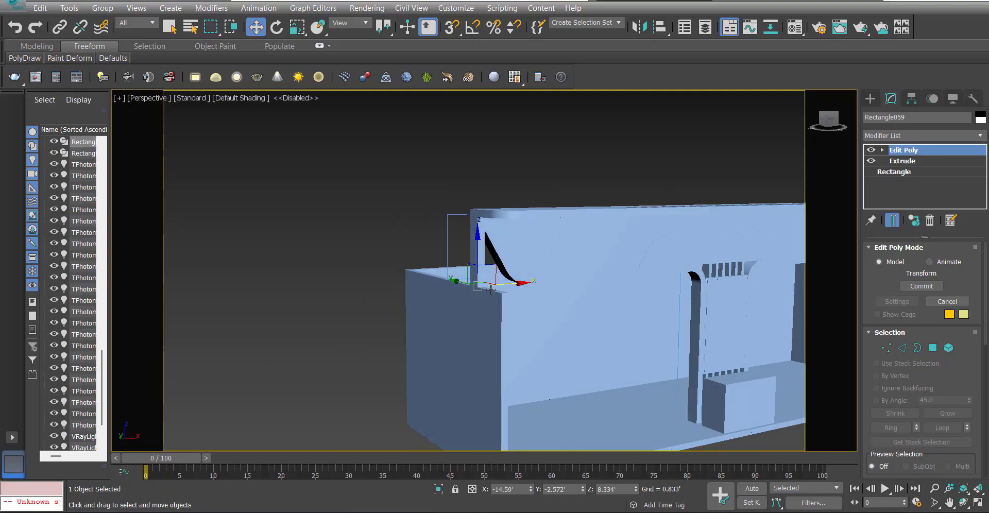
pyautogui.press('f')
pyautogui.scroll(-2, 420, 261)
pyautogui.click(481, 269)
pyautogui.press('p')
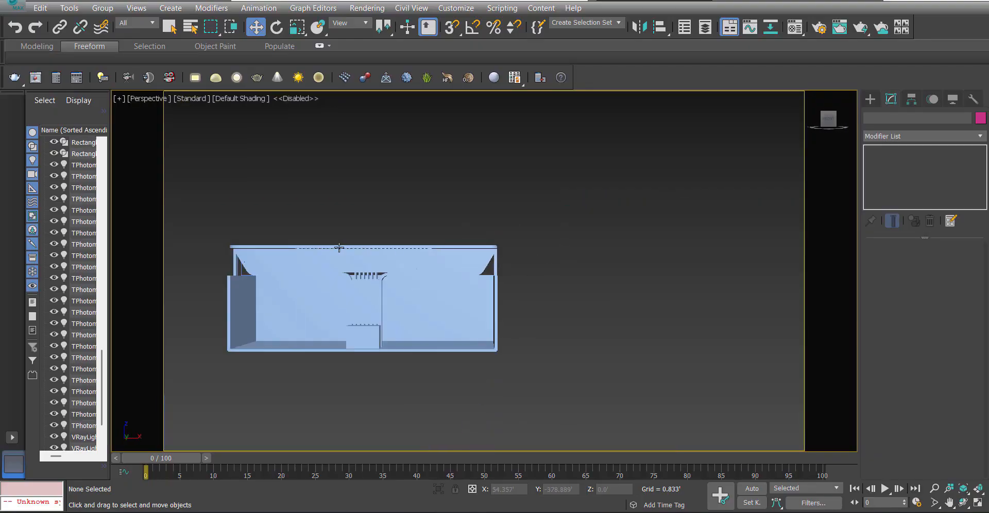
pyautogui.keyDown('alt'); pyautogui.moveTo(281, 252); pyautogui.dragTo(230, 270, button='middle'); pyautogui.keyUp('alt')
pyautogui.scroll(5, 272, 257)
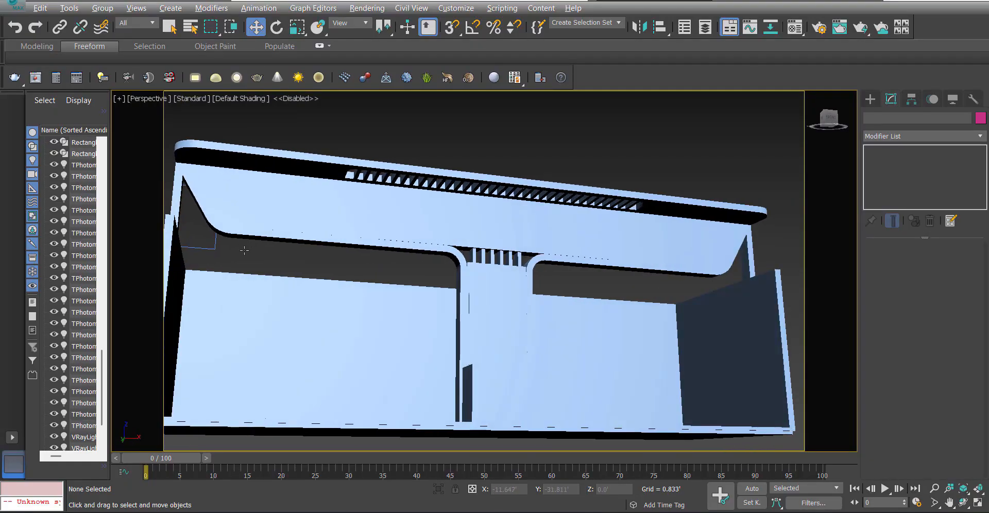
pyautogui.scroll(5, 230, 269)
pyautogui.scroll(-3, 265, 263)
pyautogui.scroll(-3, 379, 254)
pyautogui.scroll(-2, 397, 289)
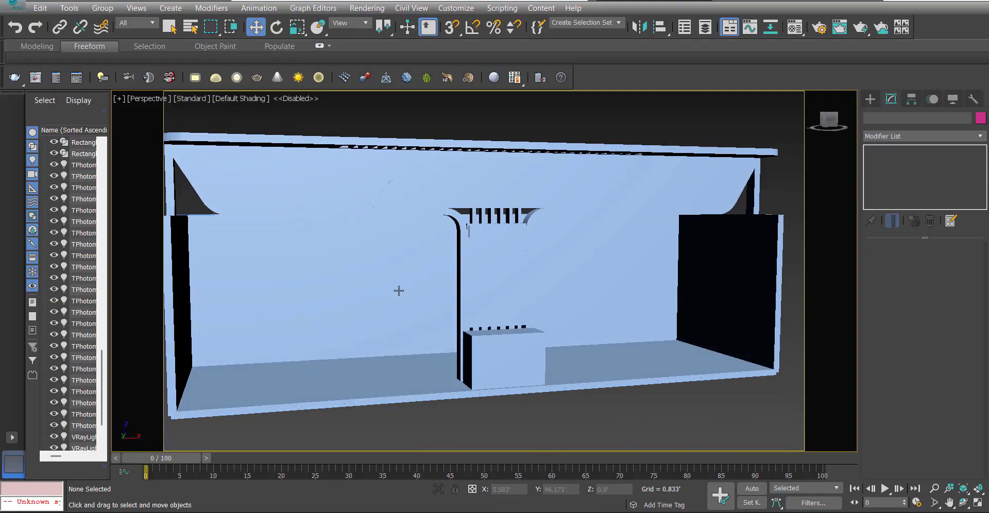
pyautogui.scroll(-2, 415, 302)
pyautogui.keyDown('alt'); pyautogui.moveTo(415, 302); pyautogui.dragTo(556, 330, button='middle'); pyautogui.keyUp('alt')
pyautogui.press('F4')
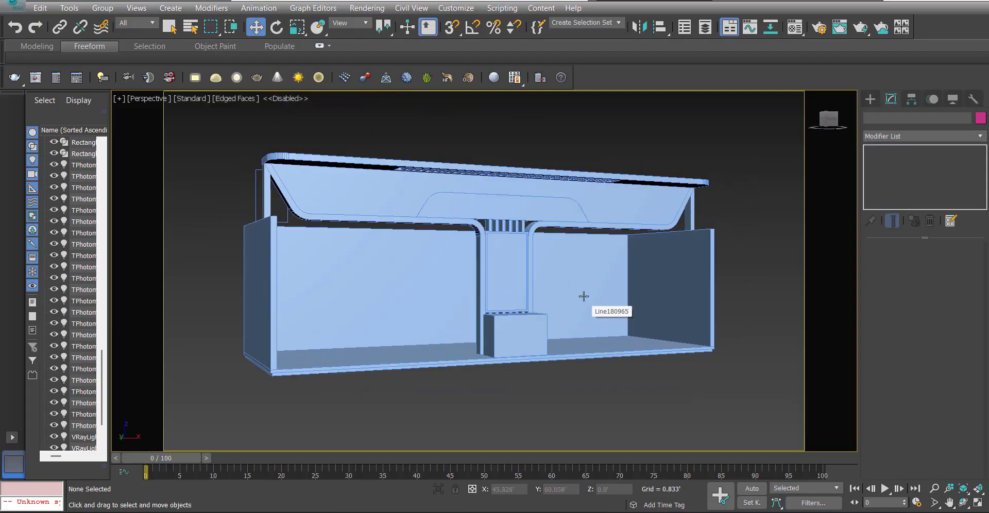